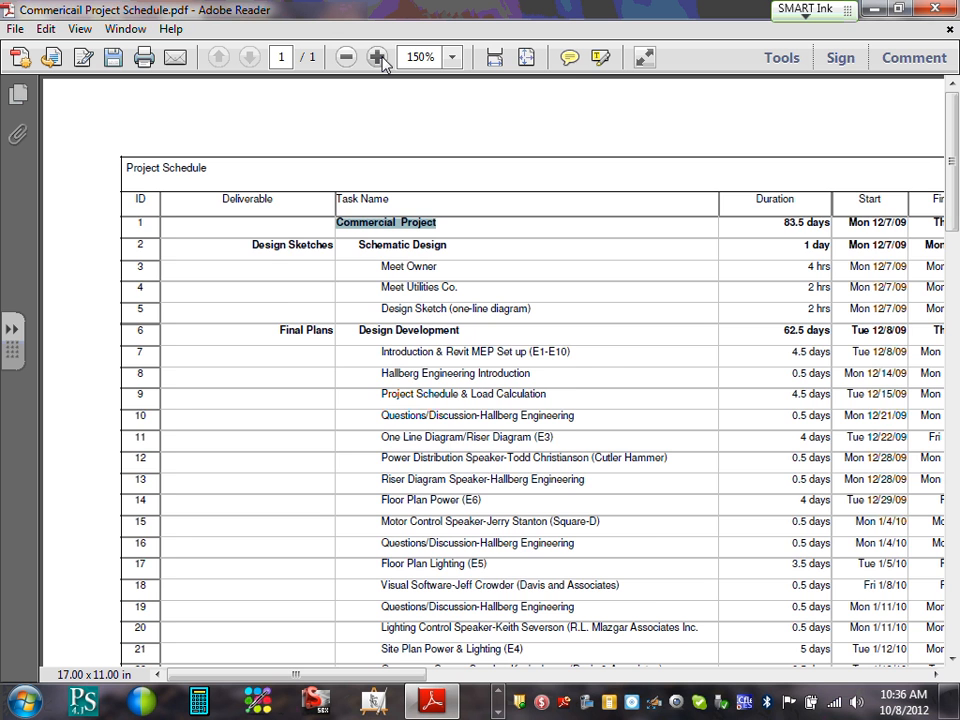
- Examine the commercial project schedule's deliverables, task names, durations, and start and finish dates
{"action": "left_click", "coordinate": [378, 58]}
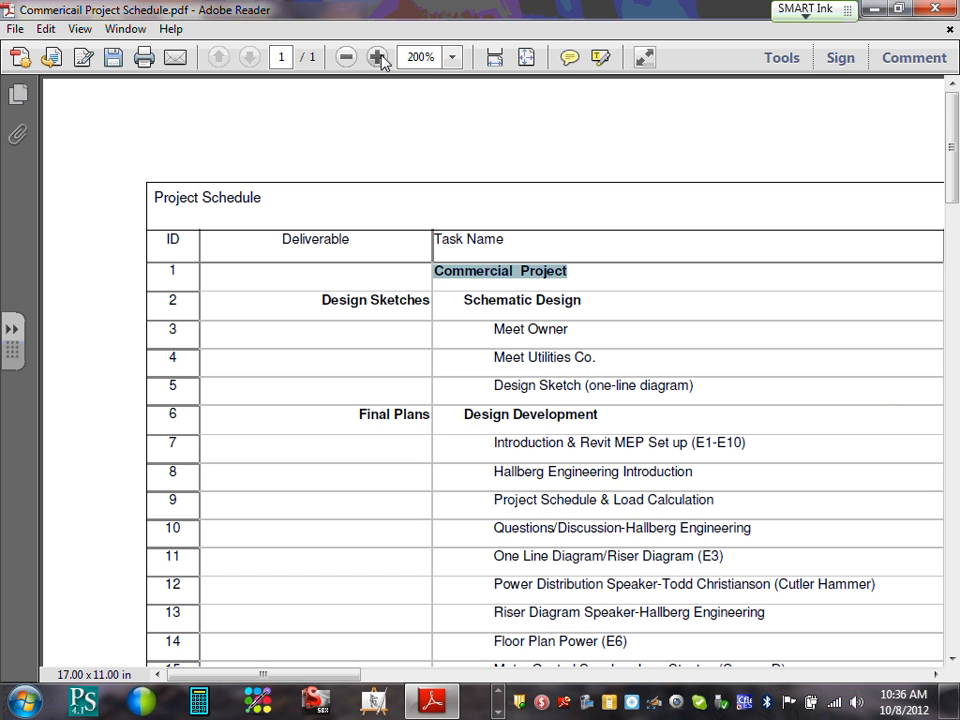
{"action": "left_click", "coordinate": [500, 280]}
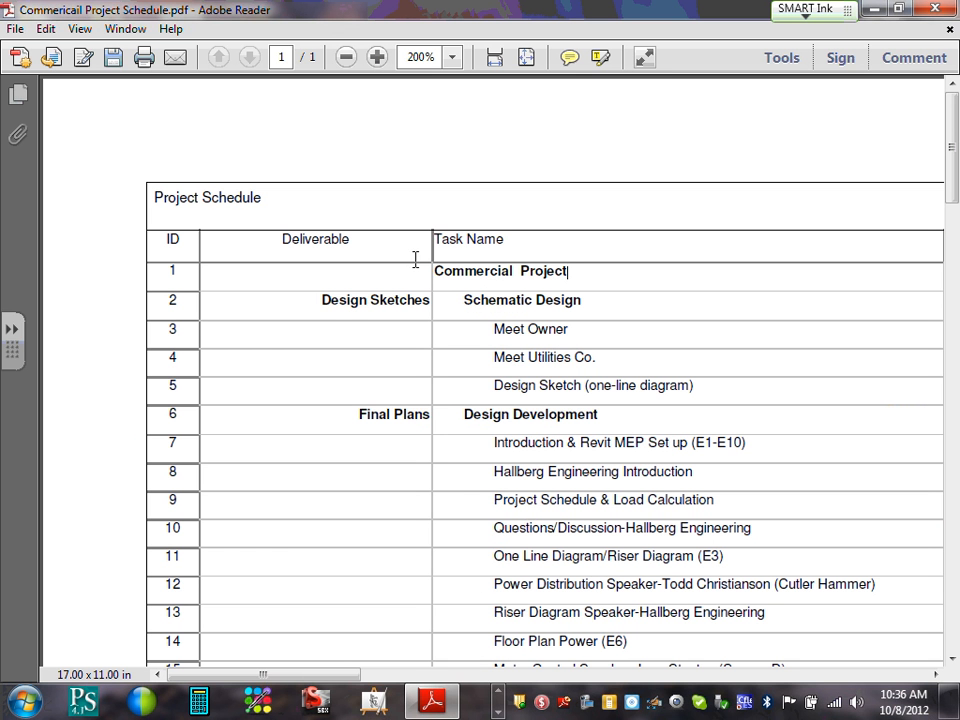
{"action": "scroll", "coordinate": [432, 268], "scroll_direction": "down", "scroll_amount": 2}
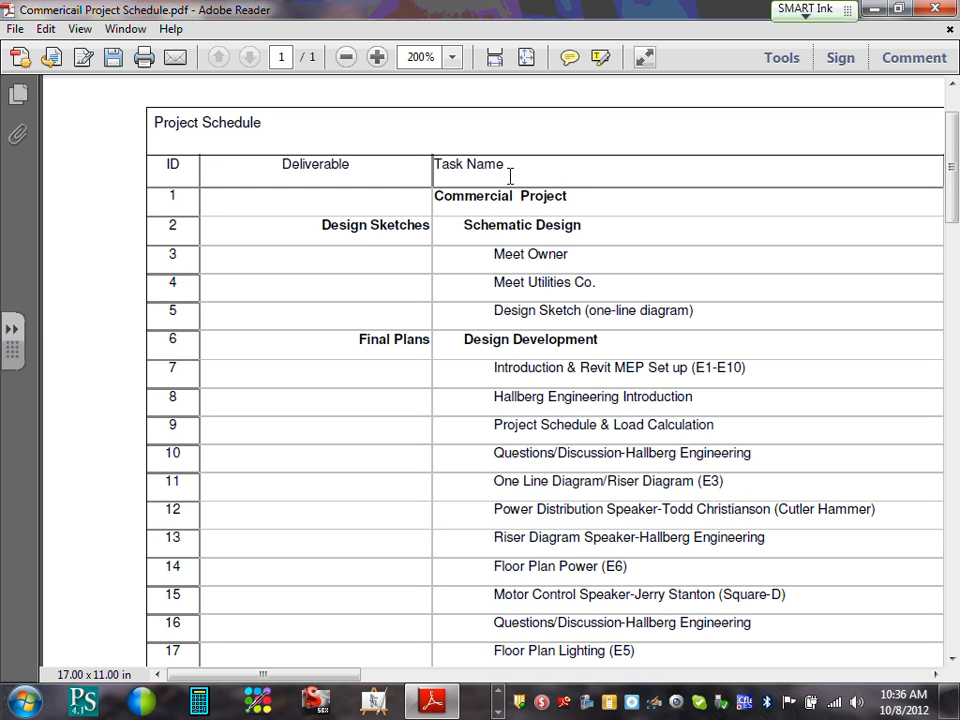
{"action": "scroll", "coordinate": [422, 194], "scroll_direction": "down", "scroll_amount": 1}
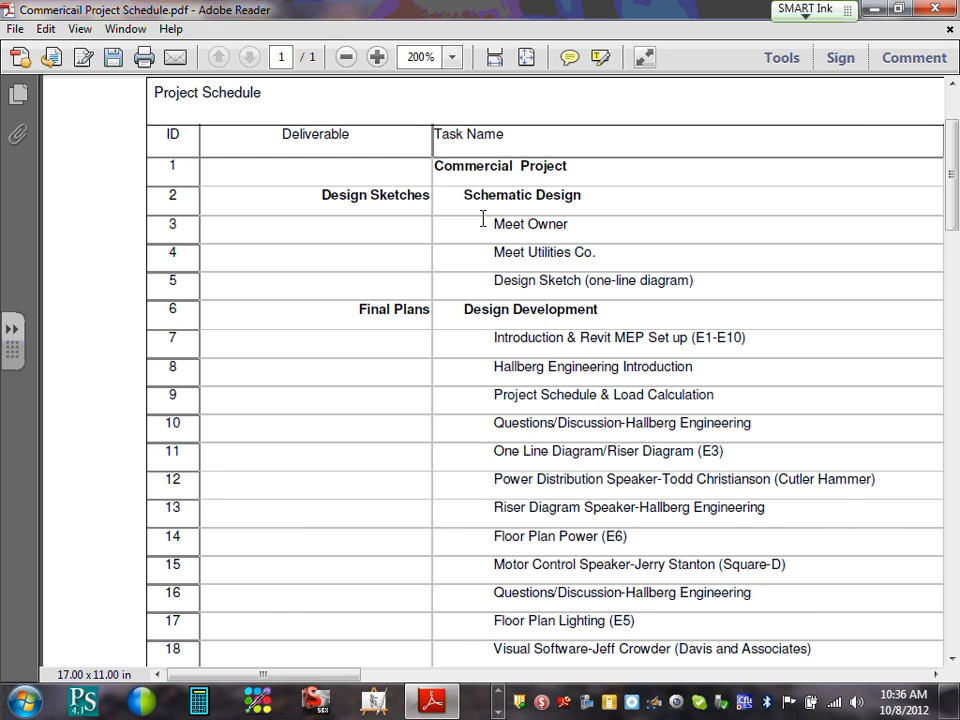
{"action": "left_click_drag", "start_coordinate": [317, 681], "coordinate": [390, 677]}
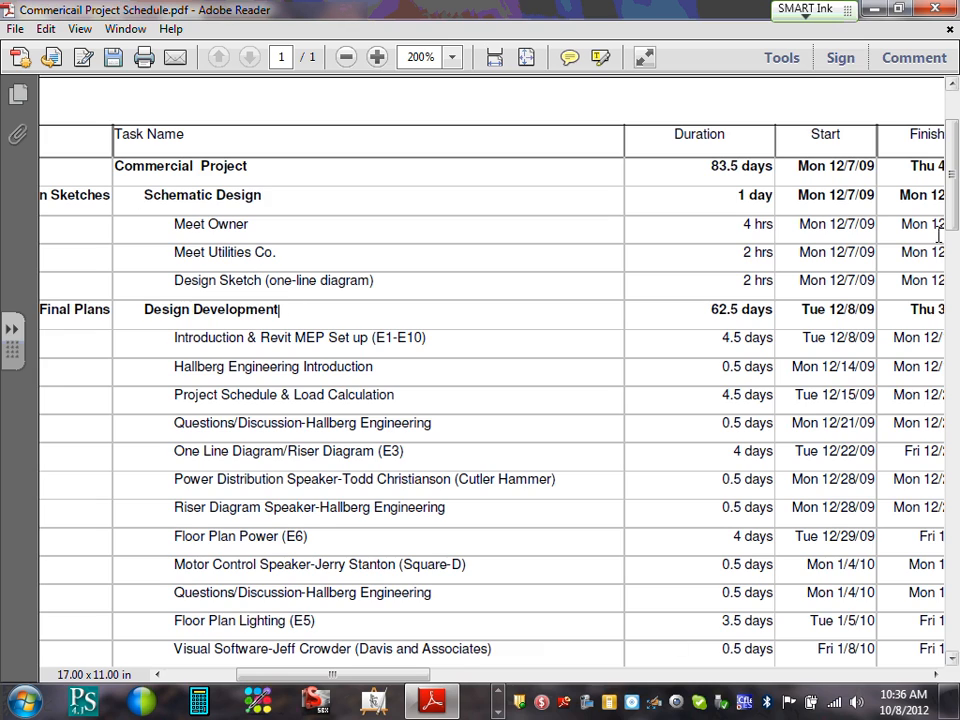
{"action": "left_click_drag", "start_coordinate": [951, 212], "coordinate": [952, 165]}
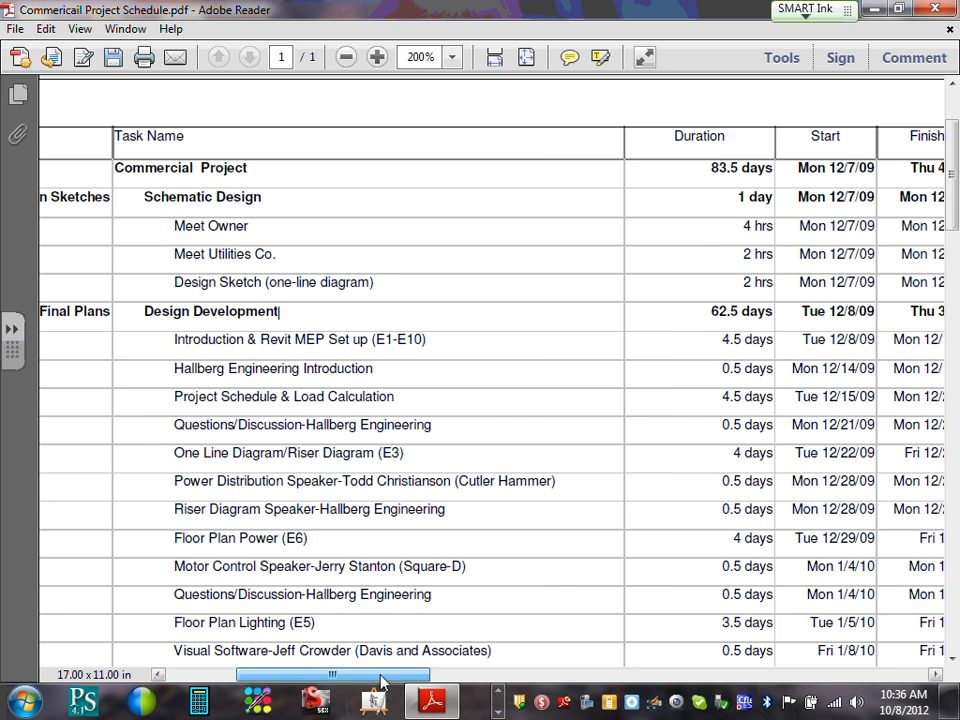
{"action": "left_click_drag", "start_coordinate": [381, 681], "coordinate": [436, 683]}
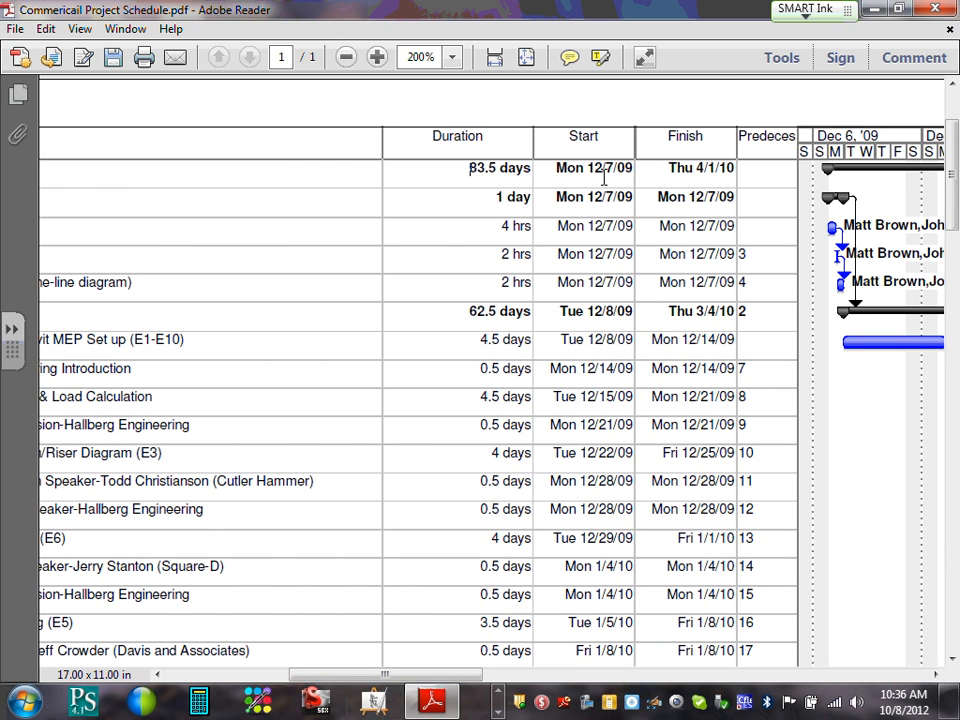
{"action": "left_click", "coordinate": [564, 168]}
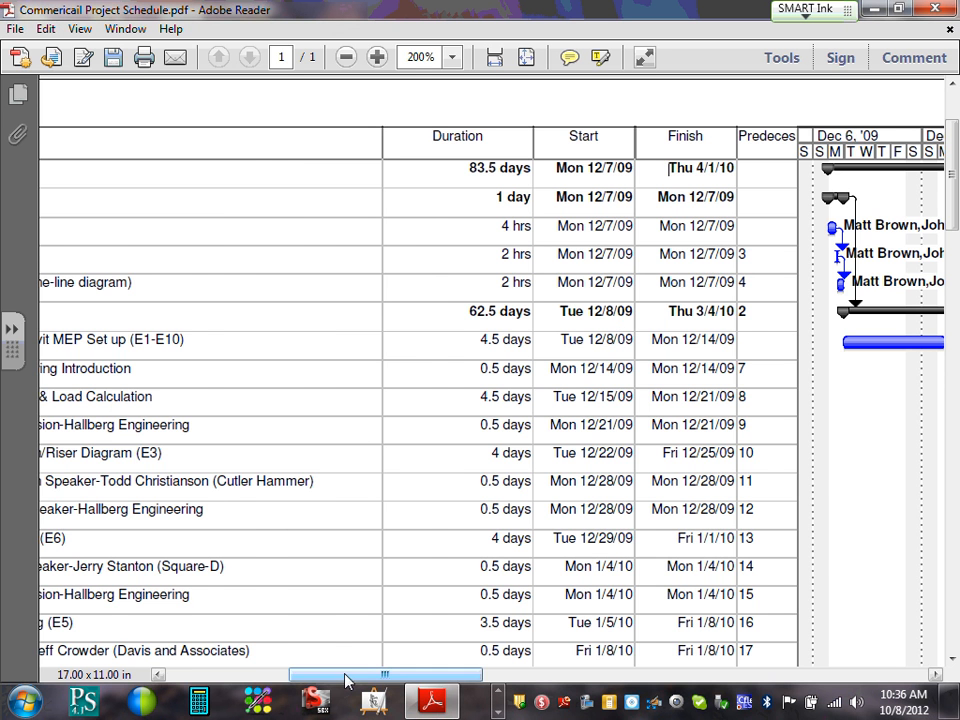
- Examine the tasks under Schematic Design together with their durations, dates and predecessors
{"action": "left_click_drag", "start_coordinate": [355, 674], "coordinate": [234, 674]}
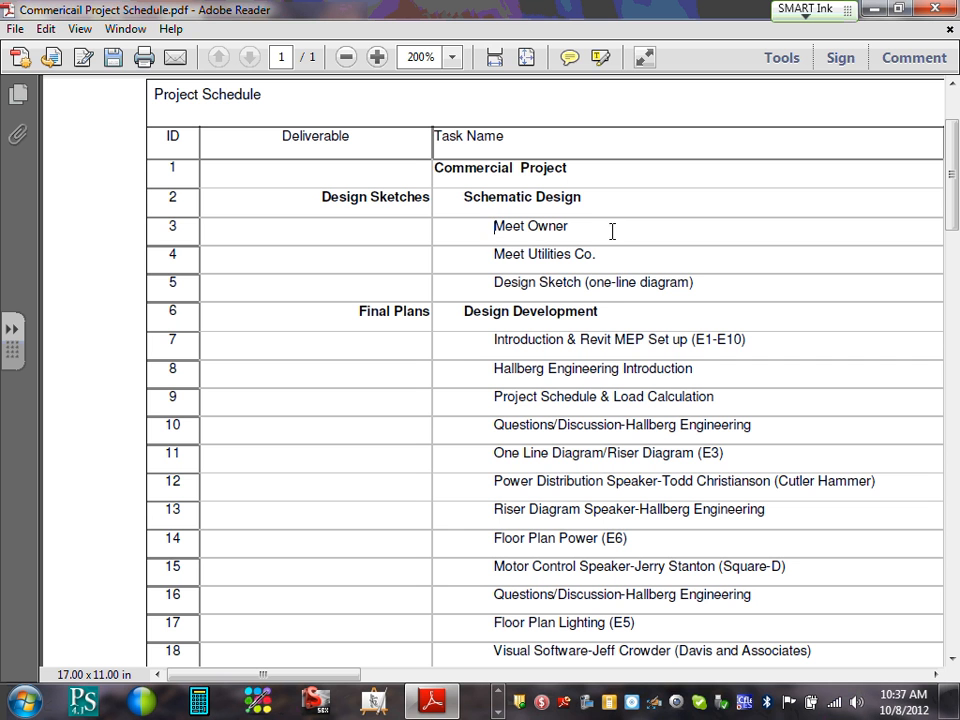
{"action": "left_click", "coordinate": [494, 226]}
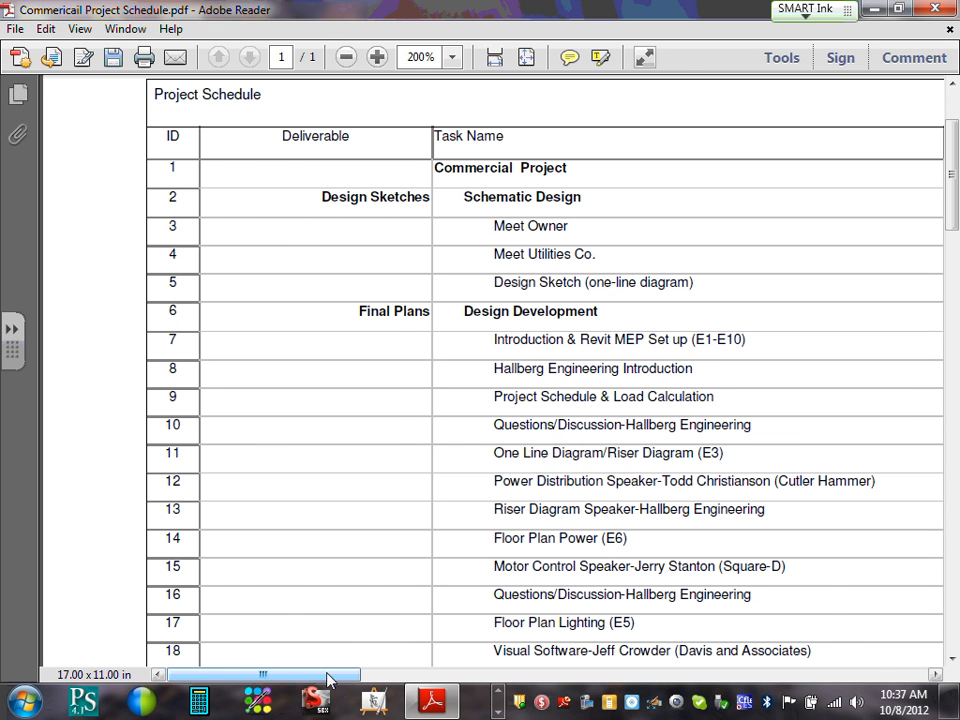
{"action": "left_click_drag", "start_coordinate": [328, 681], "coordinate": [432, 683]}
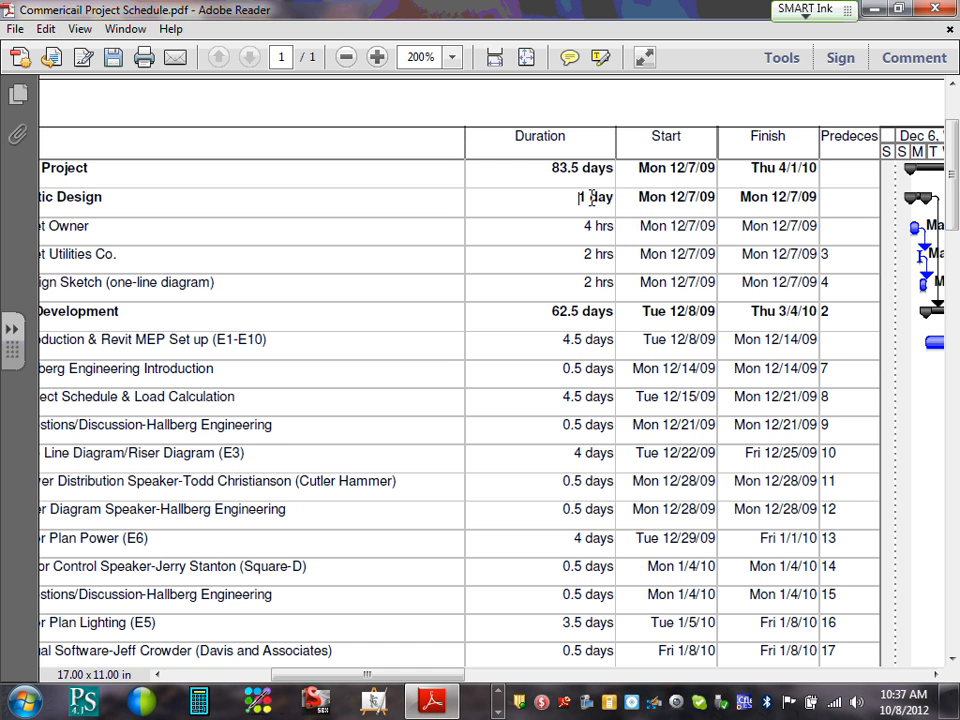
{"action": "scroll", "coordinate": [592, 197], "scroll_direction": "down", "scroll_amount": 2}
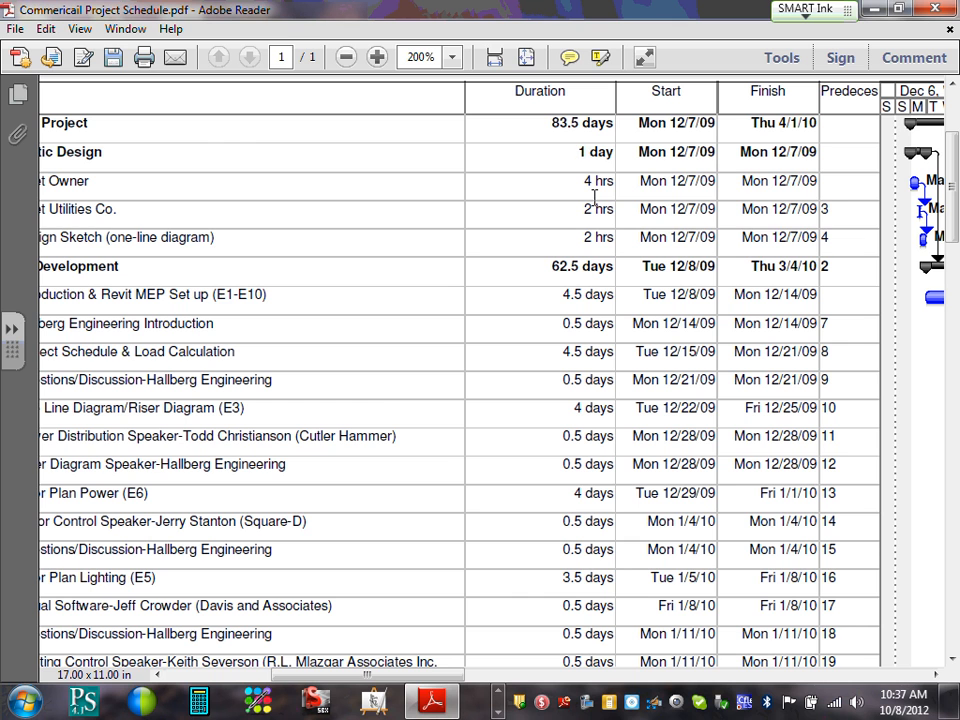
- View the whole schedule page with its complete Gantt chart, from schematic design through construction
{"action": "left_click", "coordinate": [347, 58]}
{"action": "left_click", "coordinate": [347, 58]}
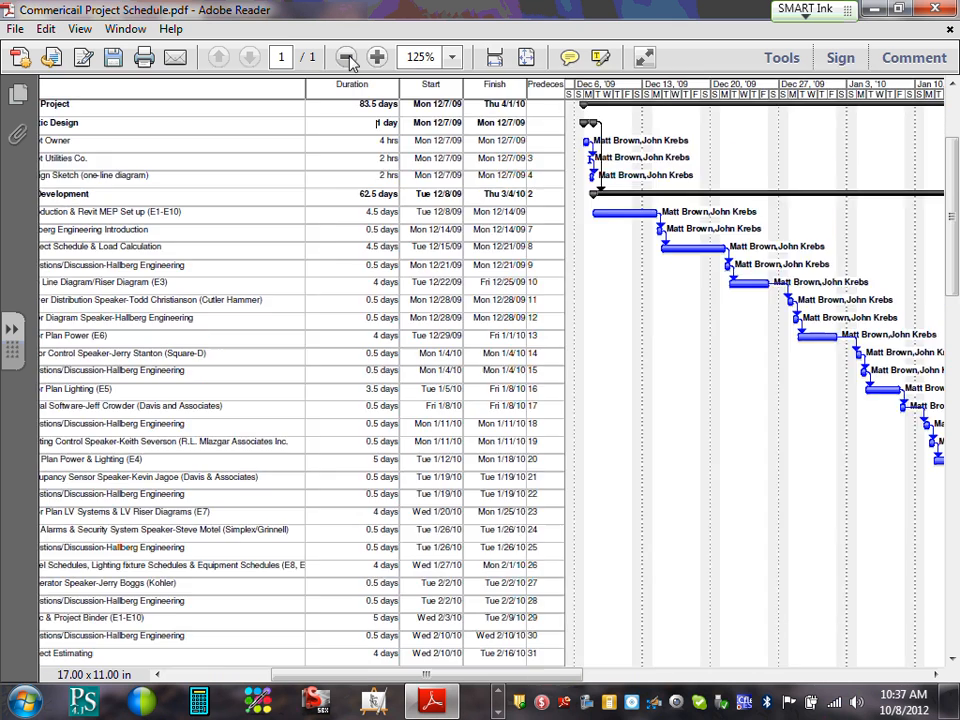
{"action": "left_click", "coordinate": [348, 60]}
{"action": "left_click", "coordinate": [348, 60]}
{"action": "left_click", "coordinate": [348, 60]}
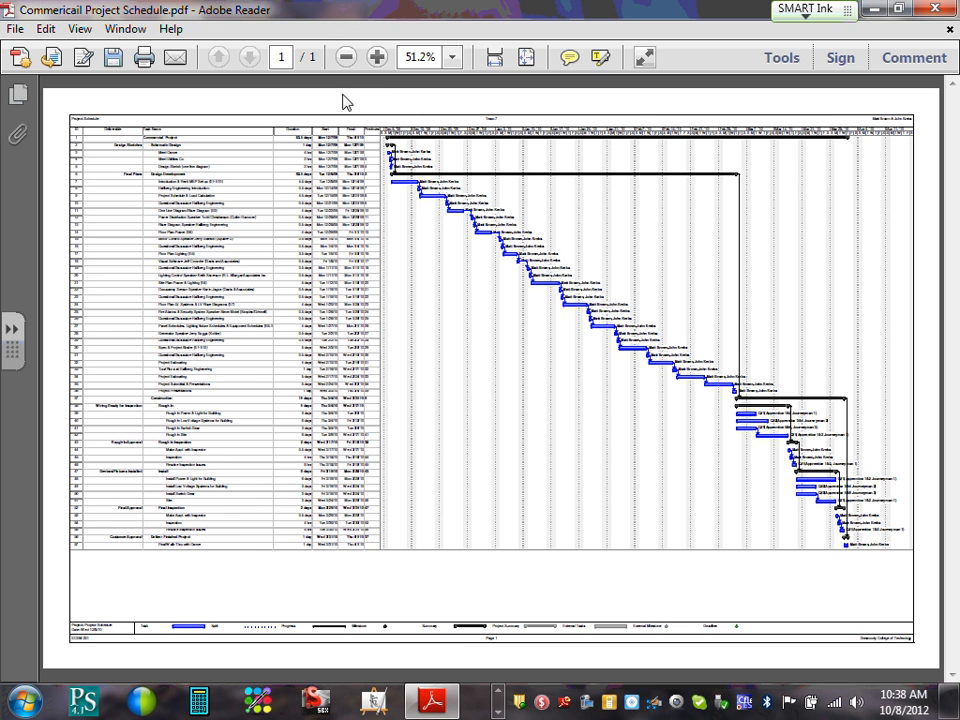
{"action": "left_click", "coordinate": [378, 60]}
{"action": "scroll", "coordinate": [437, 422], "scroll_direction": "down", "scroll_amount": 3}
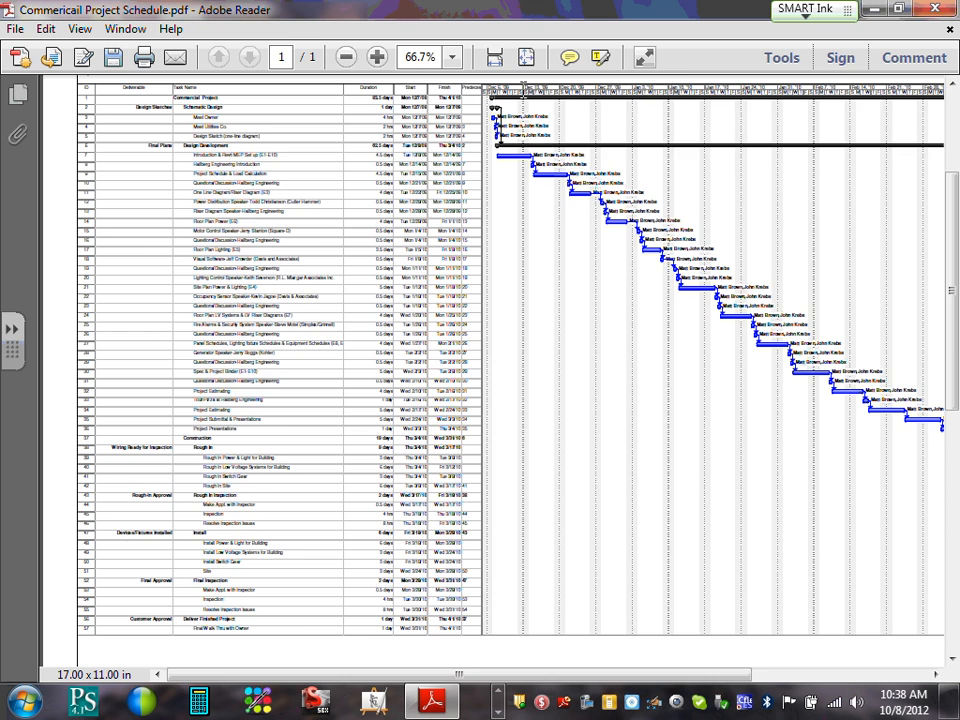
- Inspect the Schematic Design rows up close at 400%, from deliverables and dates across to their Gantt bars
{"action": "left_click", "coordinate": [376, 57]}
{"action": "left_click", "coordinate": [376, 57]}
{"action": "left_click", "coordinate": [376, 57]}
{"action": "left_click", "coordinate": [376, 57]}
{"action": "left_click", "coordinate": [376, 57]}
{"action": "left_click", "coordinate": [376, 57]}
{"action": "left_click", "coordinate": [376, 57]}
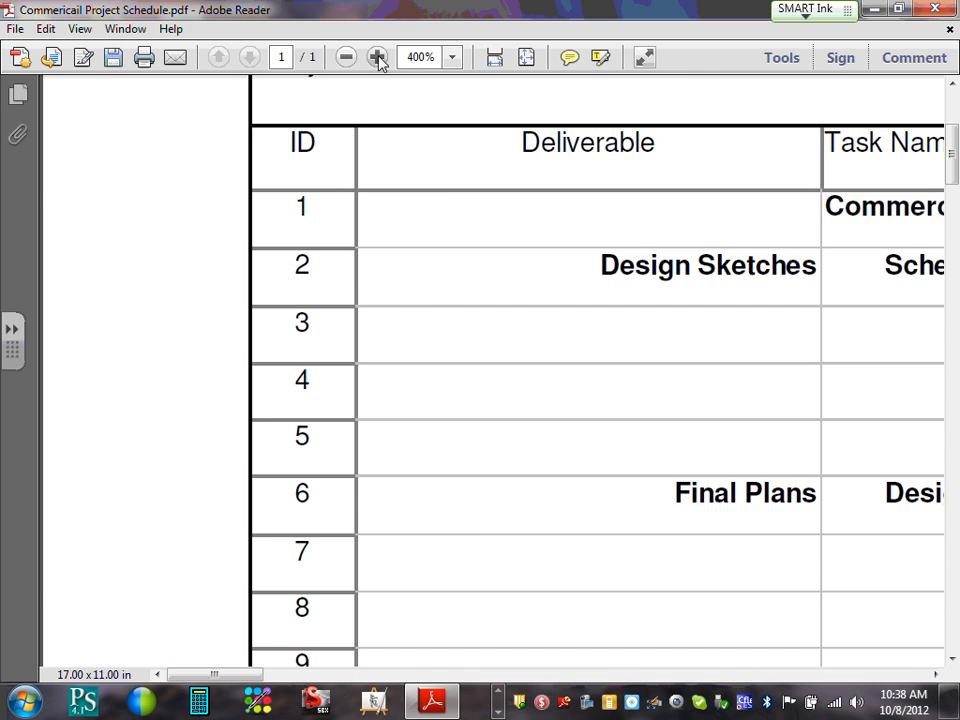
{"action": "left_click_drag", "start_coordinate": [230, 674], "coordinate": [310, 688]}
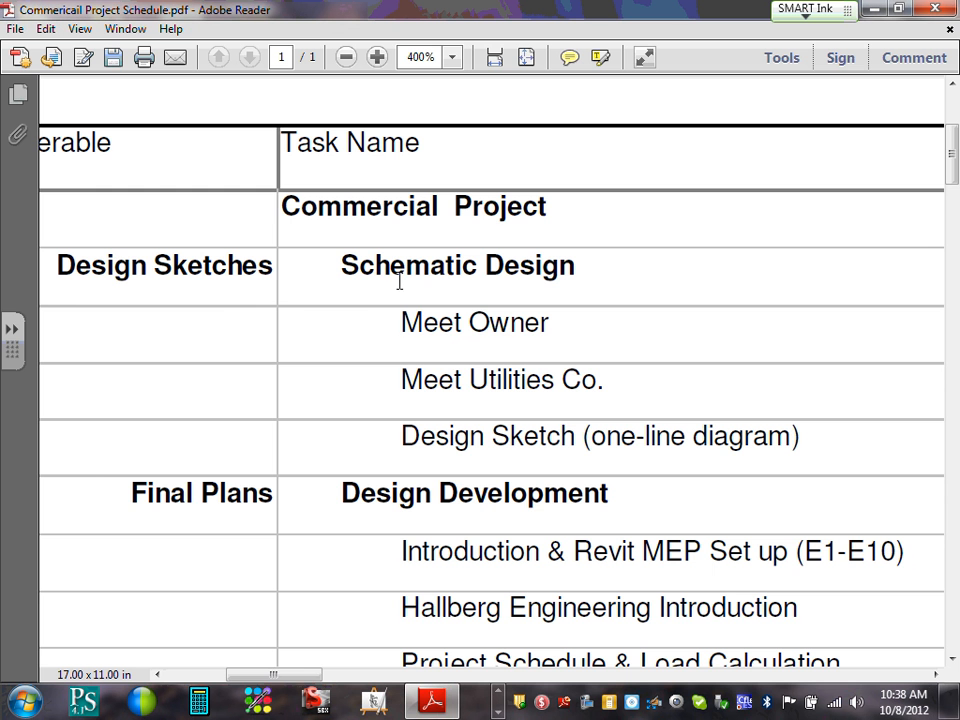
{"action": "left_click_drag", "start_coordinate": [296, 677], "coordinate": [436, 660]}
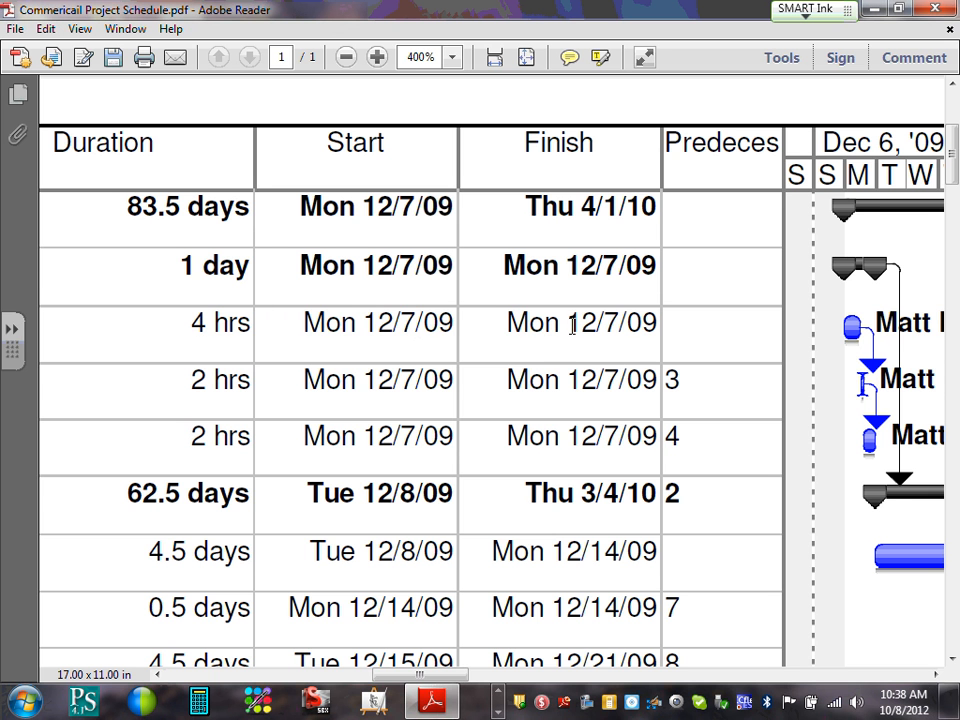
{"action": "left_click_drag", "start_coordinate": [443, 676], "coordinate": [513, 688]}
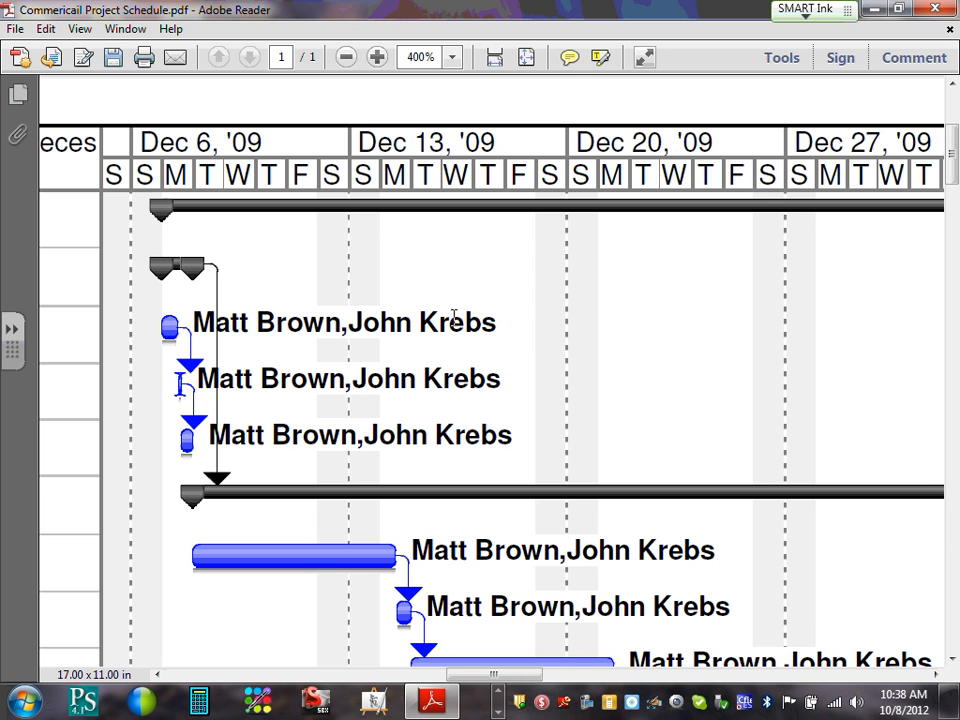
- Follow the linked Gantt bars and assigned resources from the Schematic Design tasks into Design Development
{"action": "scroll", "coordinate": [454, 317], "scroll_direction": "down", "scroll_amount": 5}
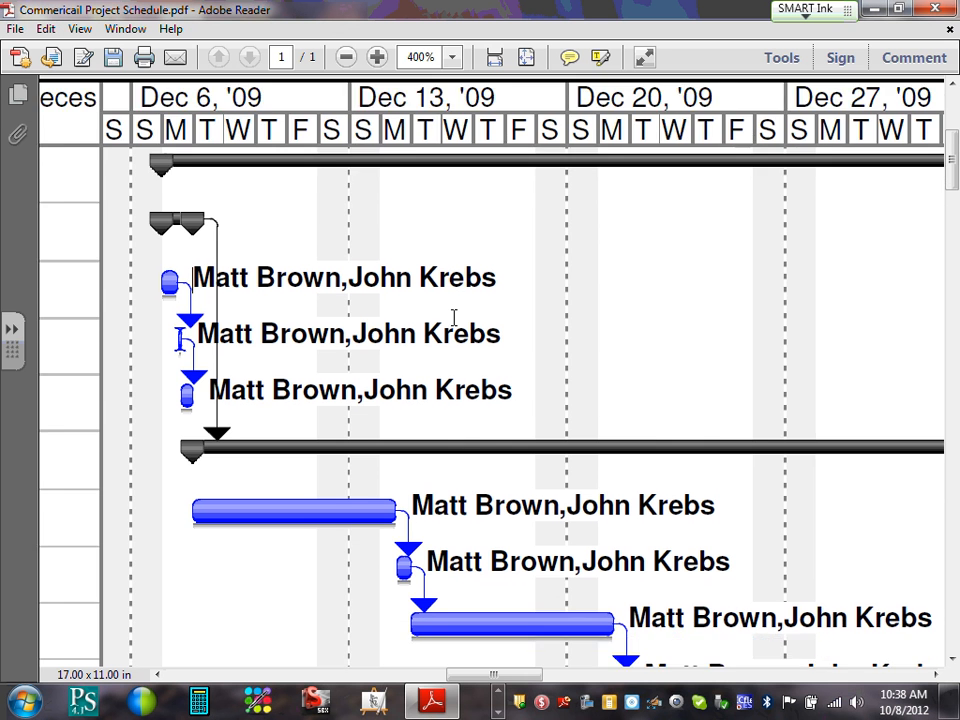
{"action": "scroll", "coordinate": [454, 317], "scroll_direction": "down", "scroll_amount": 4}
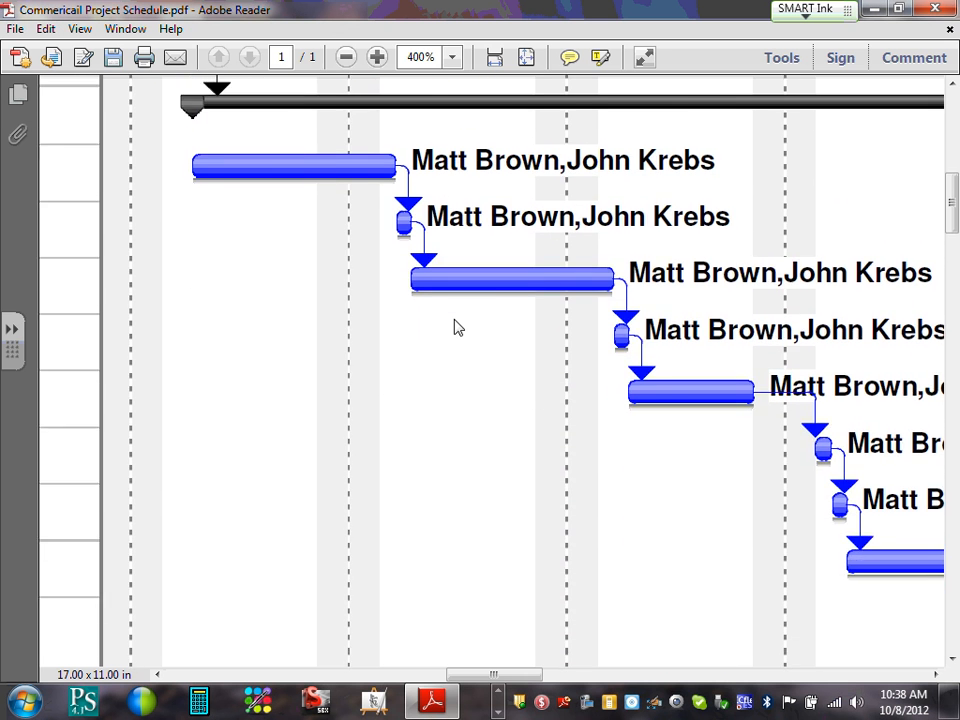
{"action": "scroll", "coordinate": [454, 326], "scroll_direction": "up", "scroll_amount": 4}
{"action": "scroll", "coordinate": [447, 249], "scroll_direction": "up", "scroll_amount": 4}
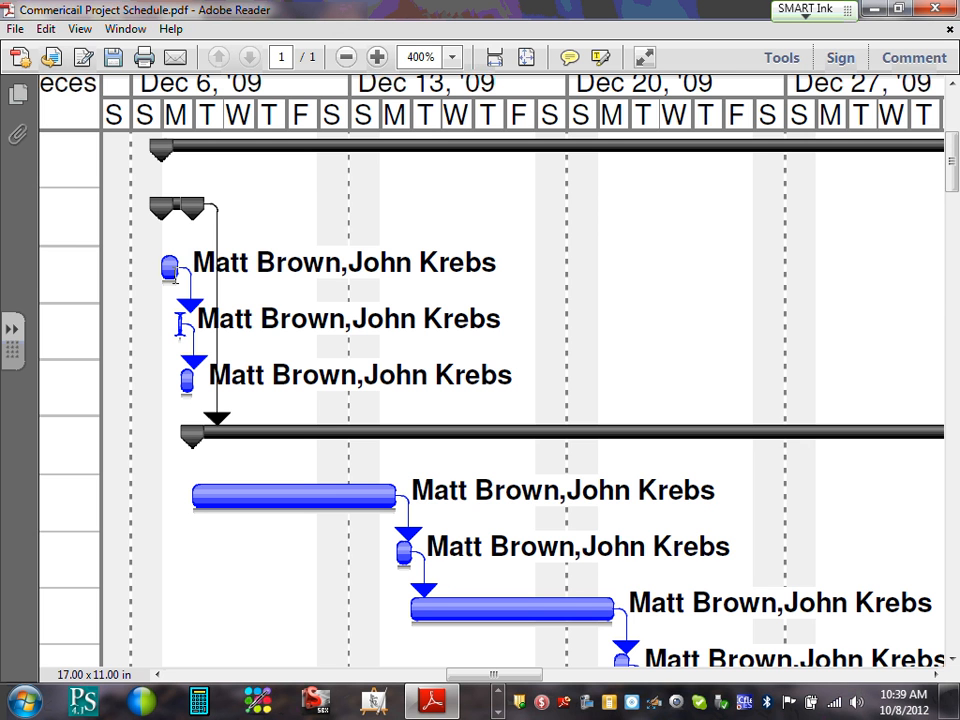
{"action": "scroll", "coordinate": [178, 322], "scroll_direction": "down", "scroll_amount": 5}
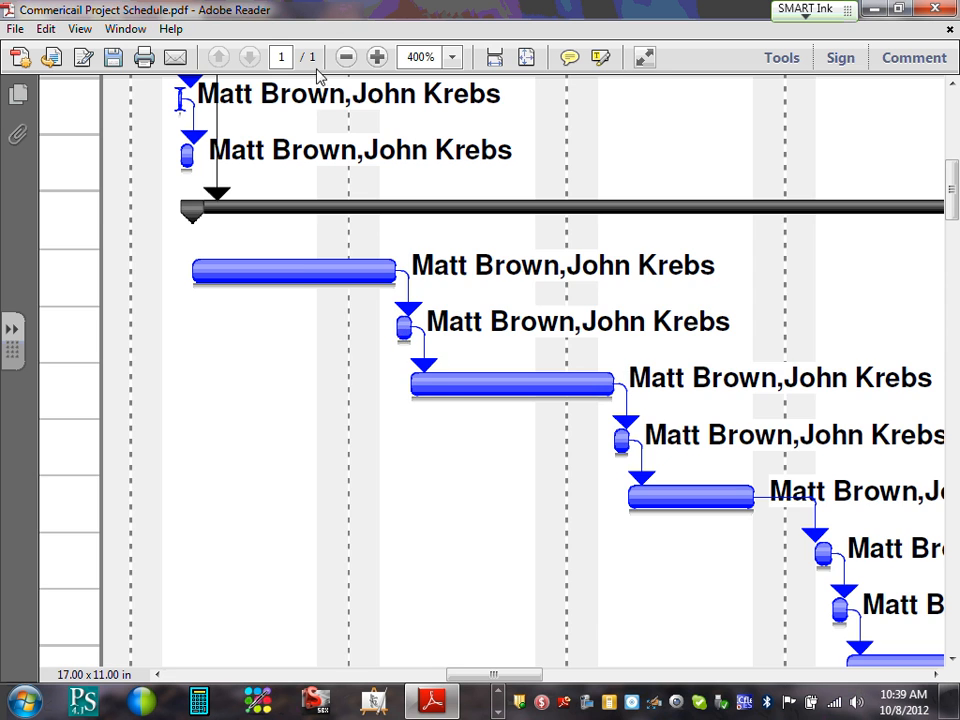
- Return to the full-page overview of the schedule and review the entire Gantt chart
{"action": "left_click", "coordinate": [346, 57]}
{"action": "left_click", "coordinate": [346, 57]}
{"action": "left_click", "coordinate": [346, 57]}
{"action": "left_click", "coordinate": [346, 57]}
{"action": "left_click", "coordinate": [346, 57]}
{"action": "left_click", "coordinate": [346, 57]}
{"action": "left_click", "coordinate": [346, 57]}
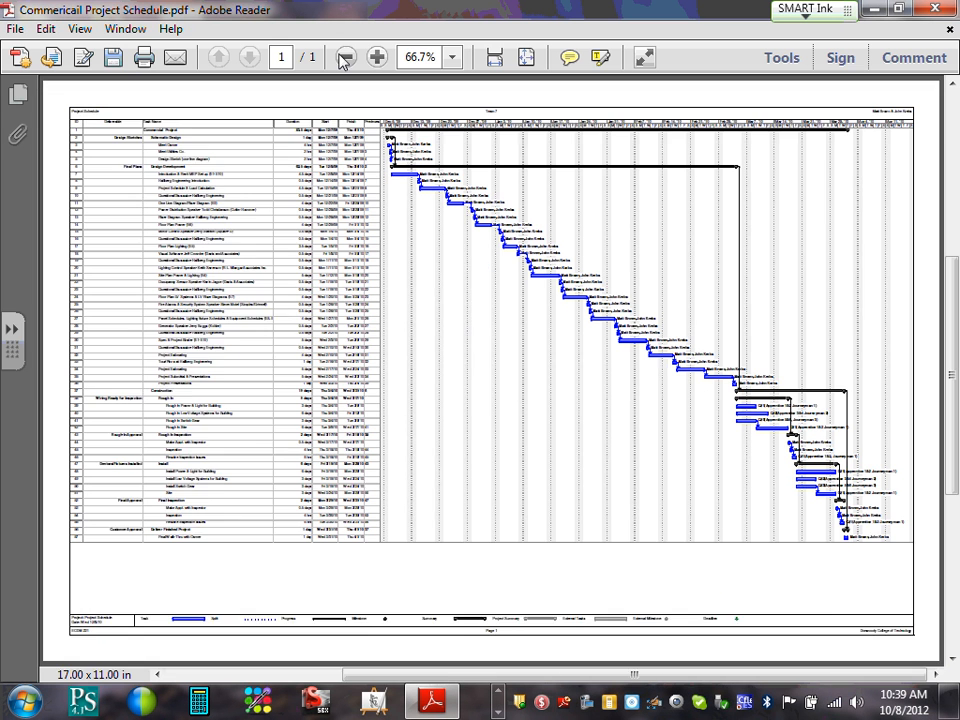
{"action": "left_click", "coordinate": [345, 58]}
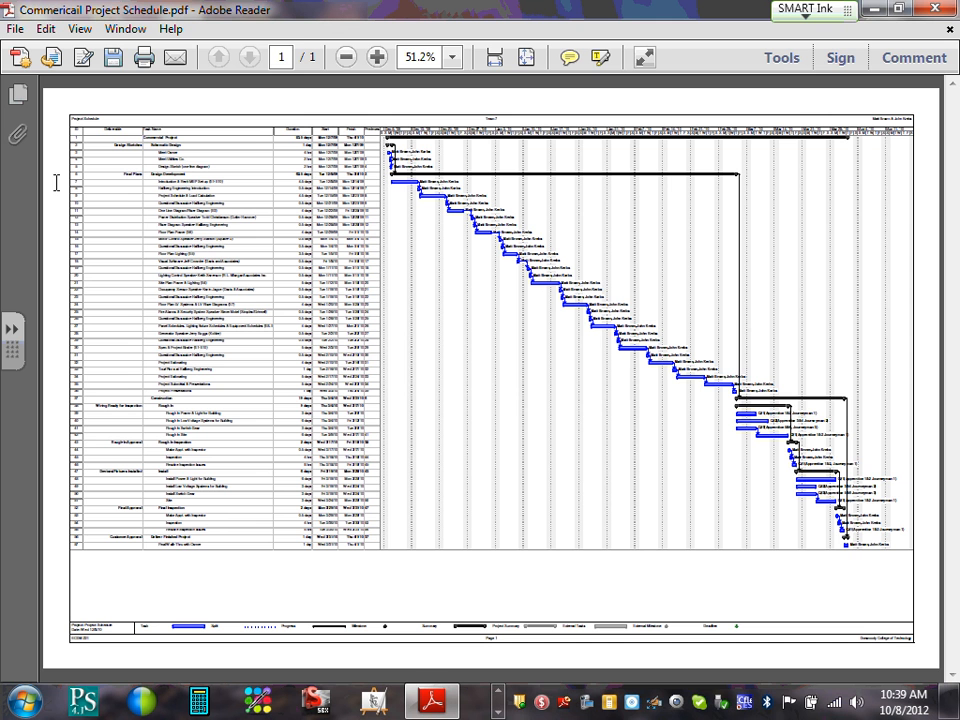
{"action": "left_click", "coordinate": [898, 10]}
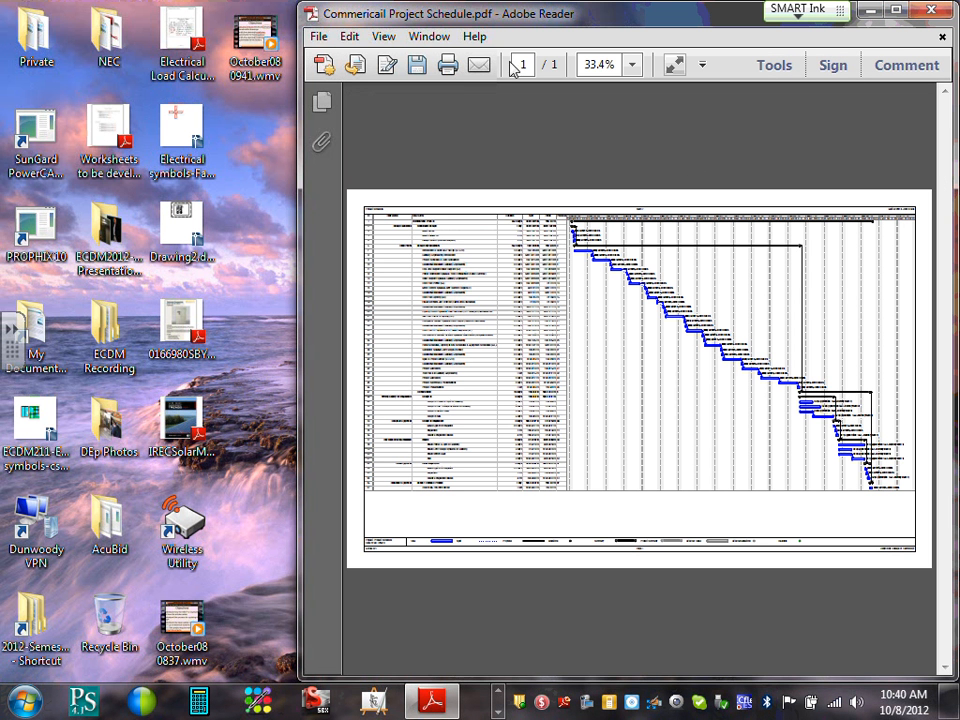
{"action": "left_click", "coordinate": [898, 10]}
- Show the schedule at 200% and reduce its window to a narrower size, leaving the desktop accessible beside it
{"action": "left_click", "coordinate": [376, 58]}
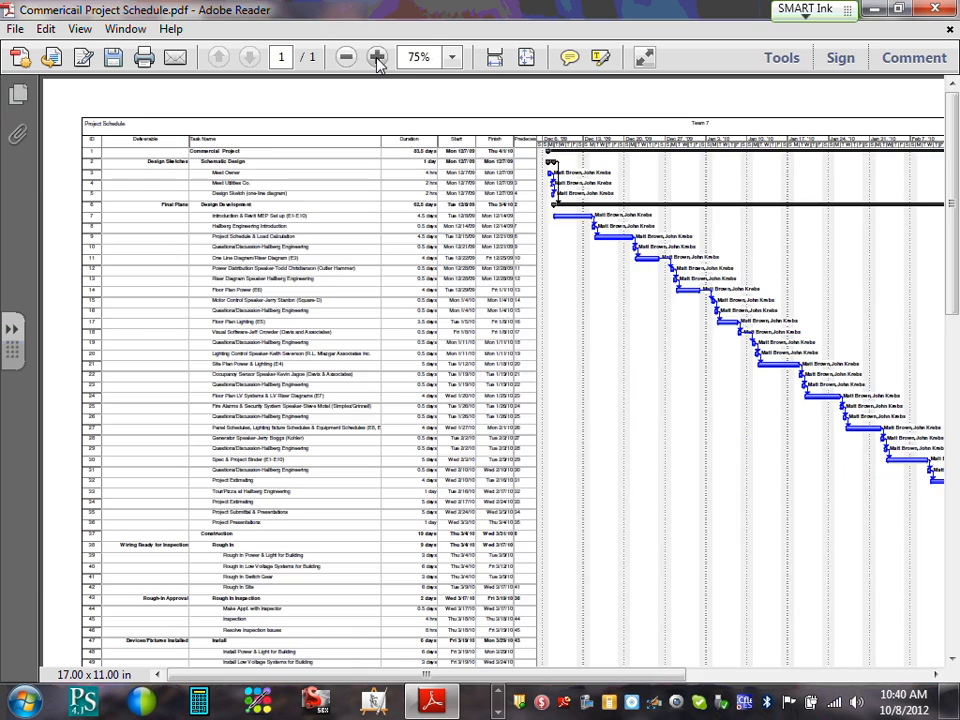
{"action": "left_click", "coordinate": [376, 58]}
{"action": "left_click", "coordinate": [376, 58]}
{"action": "left_click", "coordinate": [376, 58]}
{"action": "left_click", "coordinate": [376, 58]}
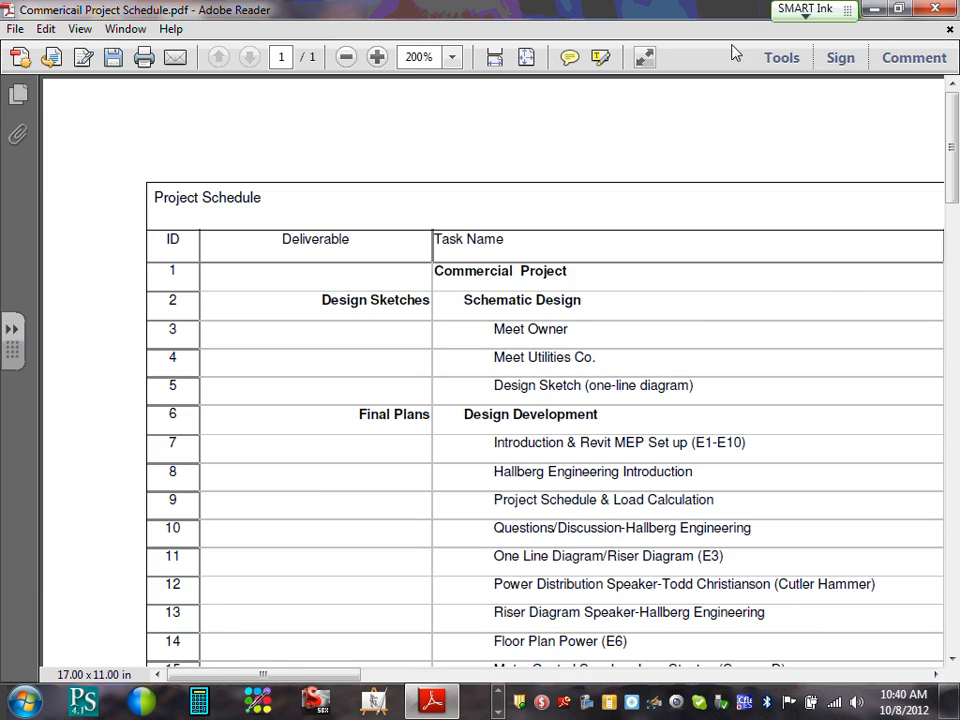
{"action": "double_click", "coordinate": [680, 12]}
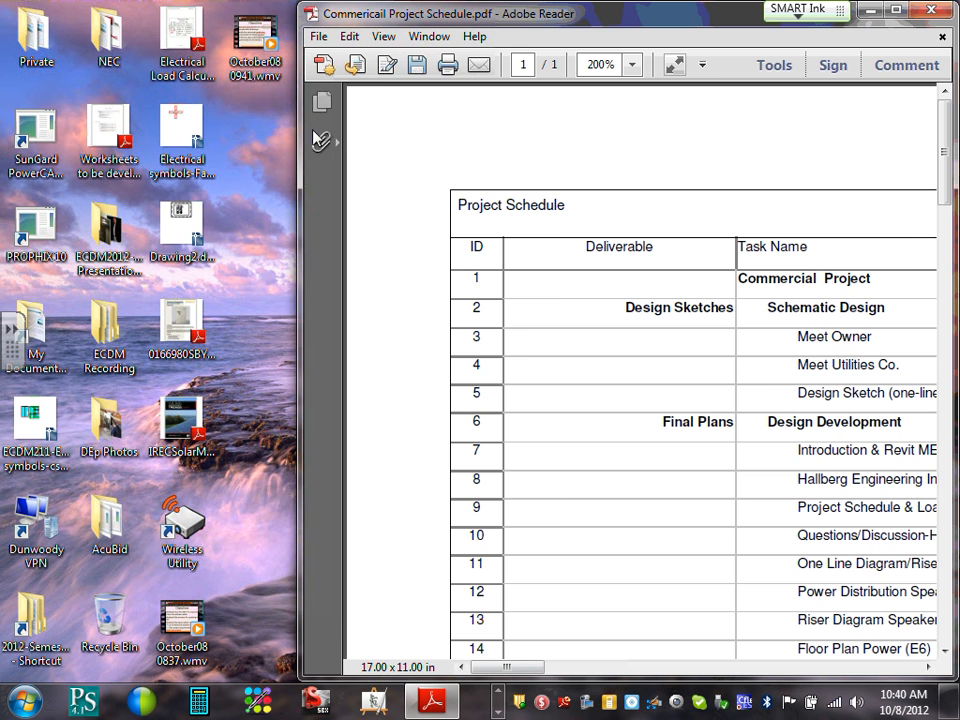
{"action": "left_click_drag", "start_coordinate": [299, 130], "coordinate": [361, 134]}
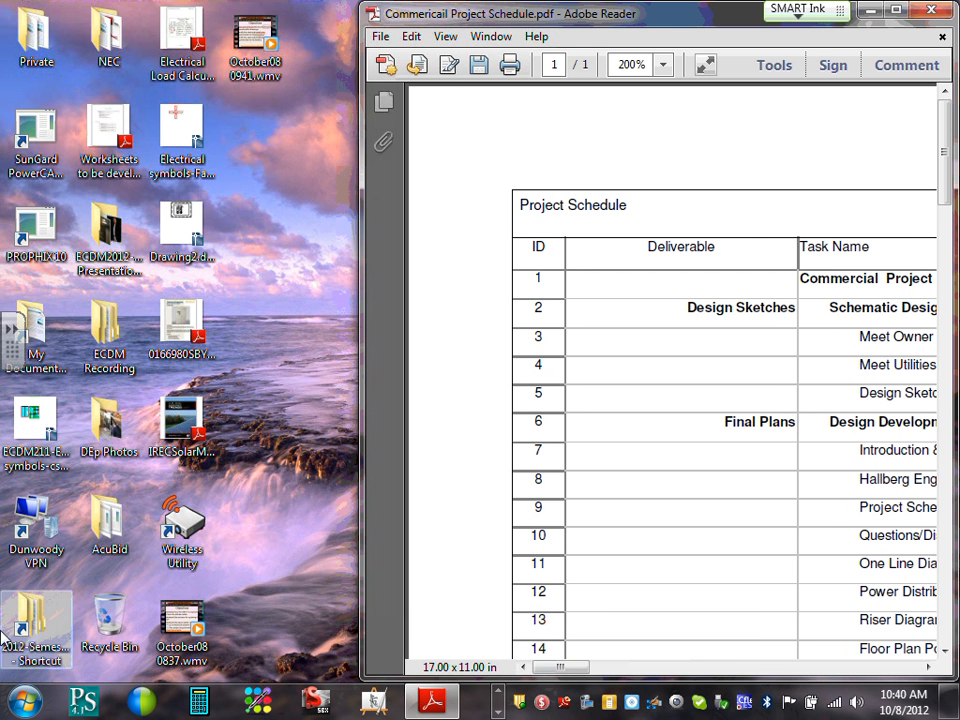
- Launch Microsoft Project 2010 from the installed Microsoft Office programs
{"action": "left_click", "coordinate": [38, 708]}
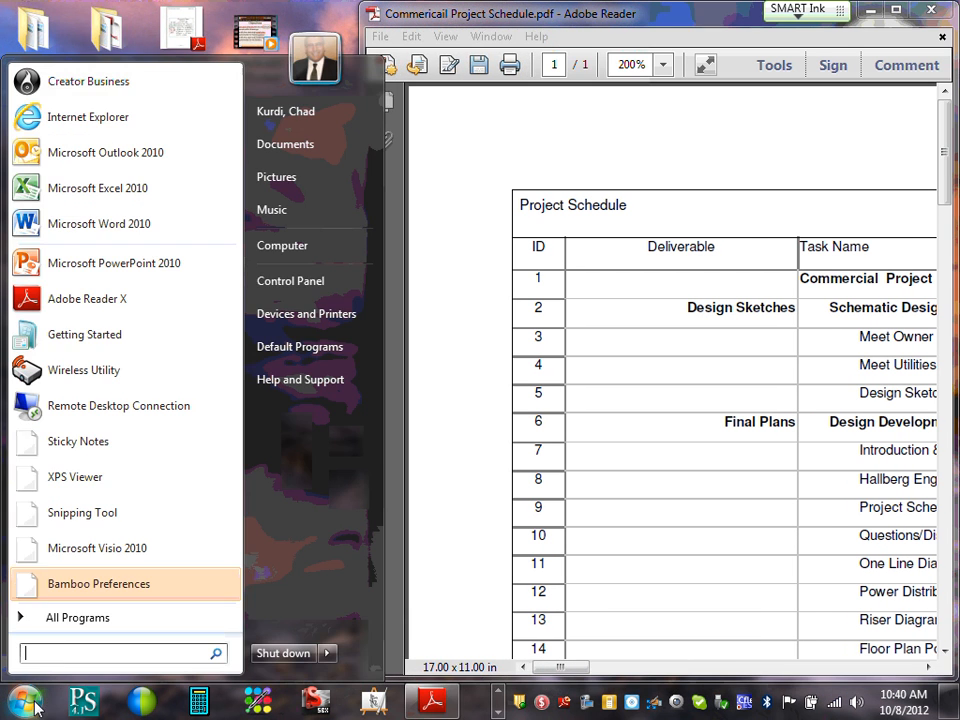
{"action": "left_click", "coordinate": [87, 630]}
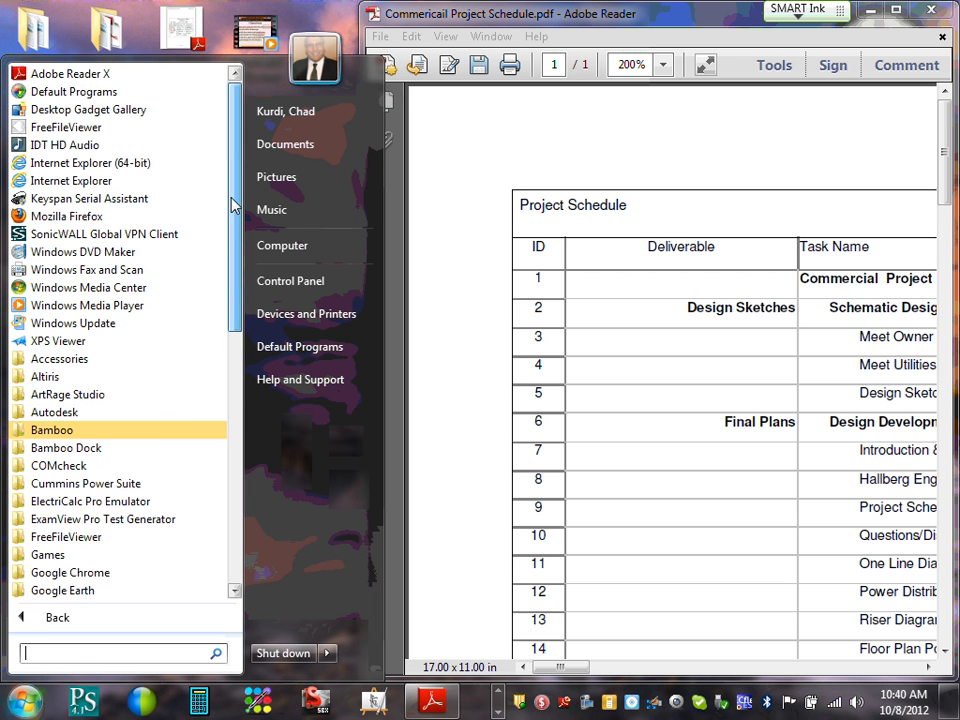
{"action": "left_click_drag", "start_coordinate": [229, 202], "coordinate": [226, 322]}
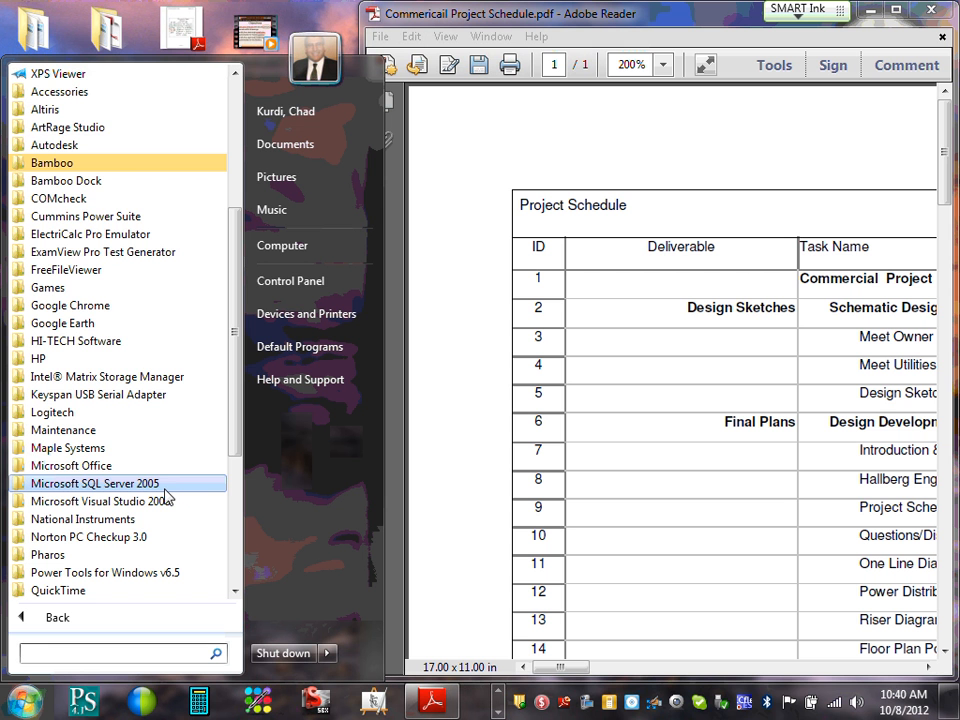
{"action": "left_click", "coordinate": [105, 466]}
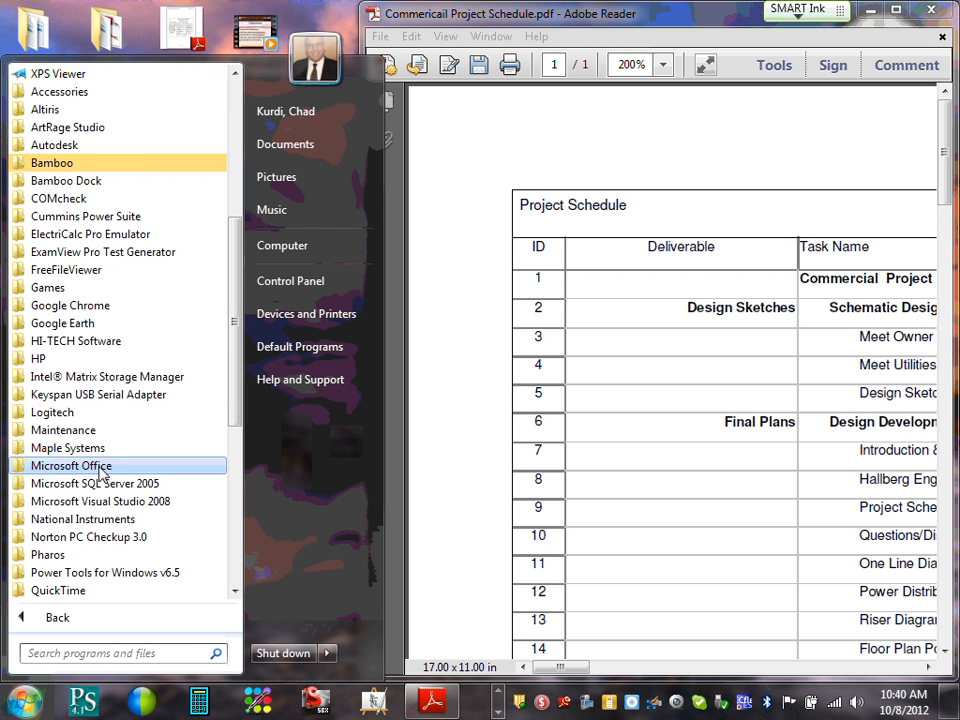
{"action": "scroll", "coordinate": [229, 398], "scroll_direction": "down", "scroll_amount": 1}
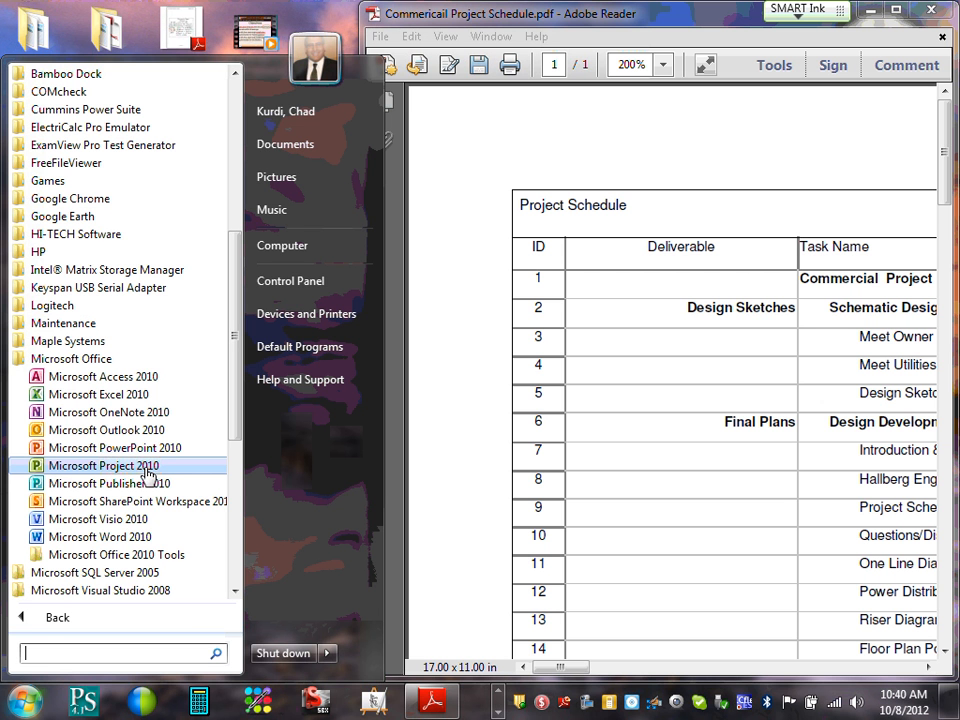
{"action": "left_click", "coordinate": [146, 469]}
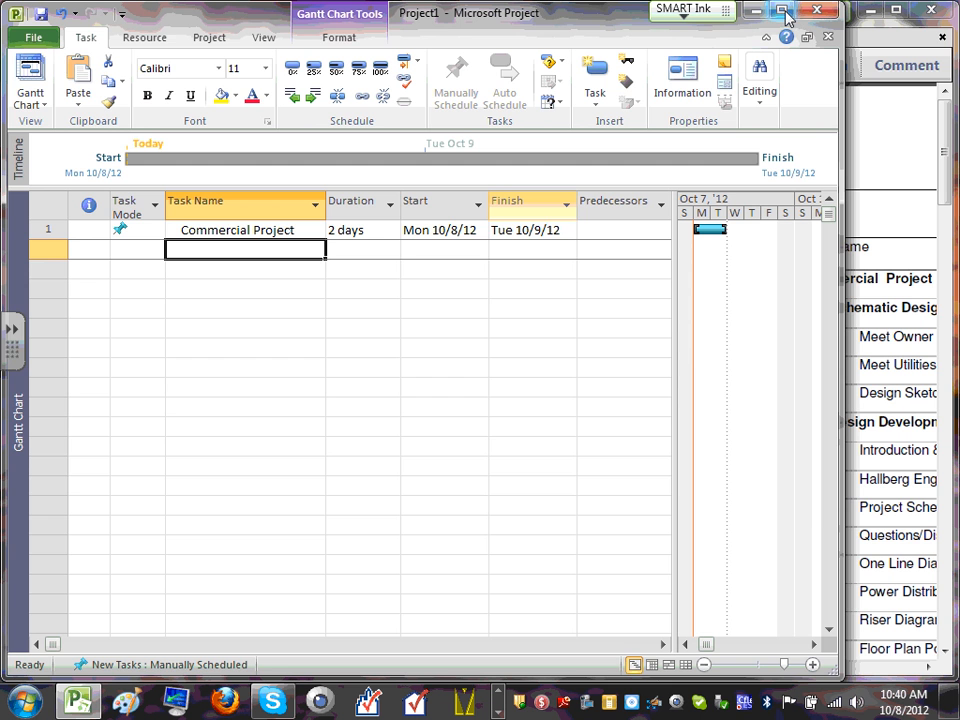
- Maximize the Project1 window and close it without saving its changes
{"action": "left_click_drag", "start_coordinate": [600, 15], "coordinate": [656, 17]}
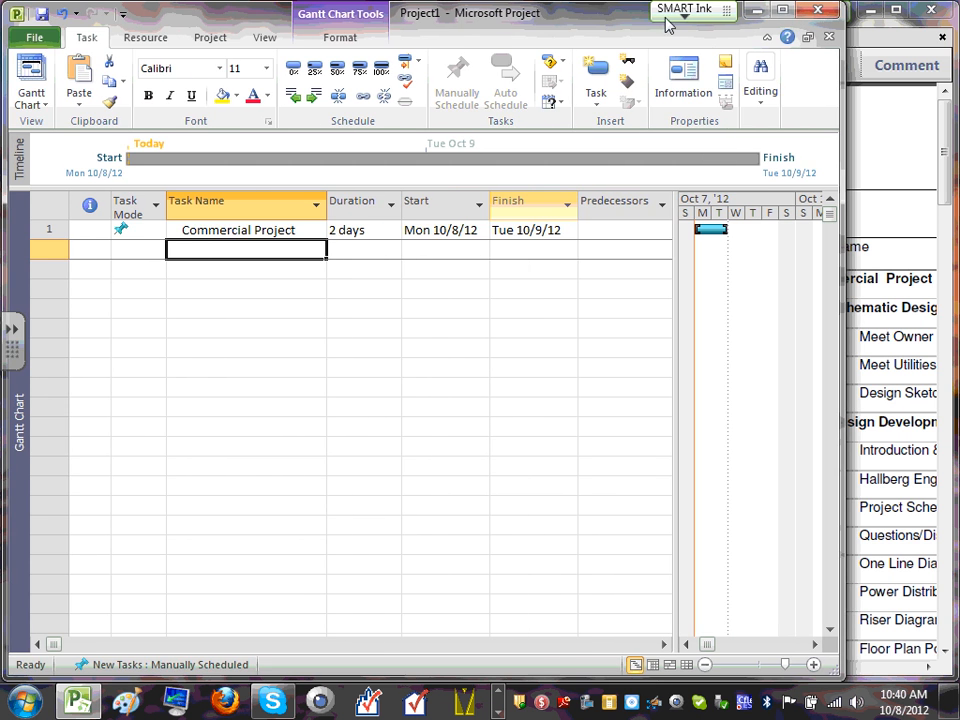
{"action": "left_click", "coordinate": [784, 13]}
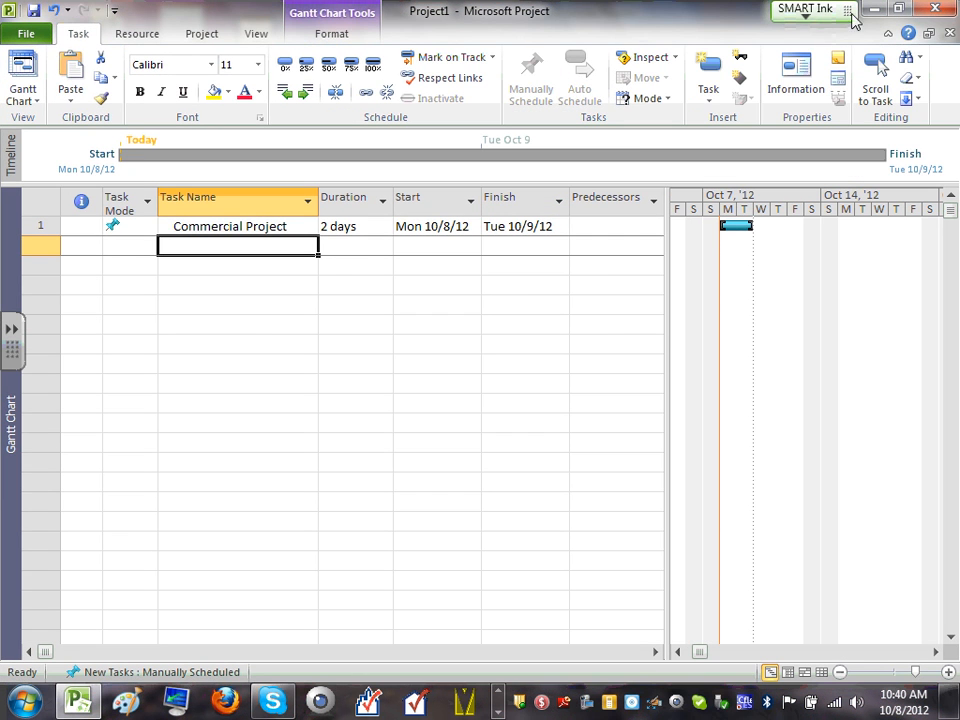
{"action": "left_click", "coordinate": [943, 9]}
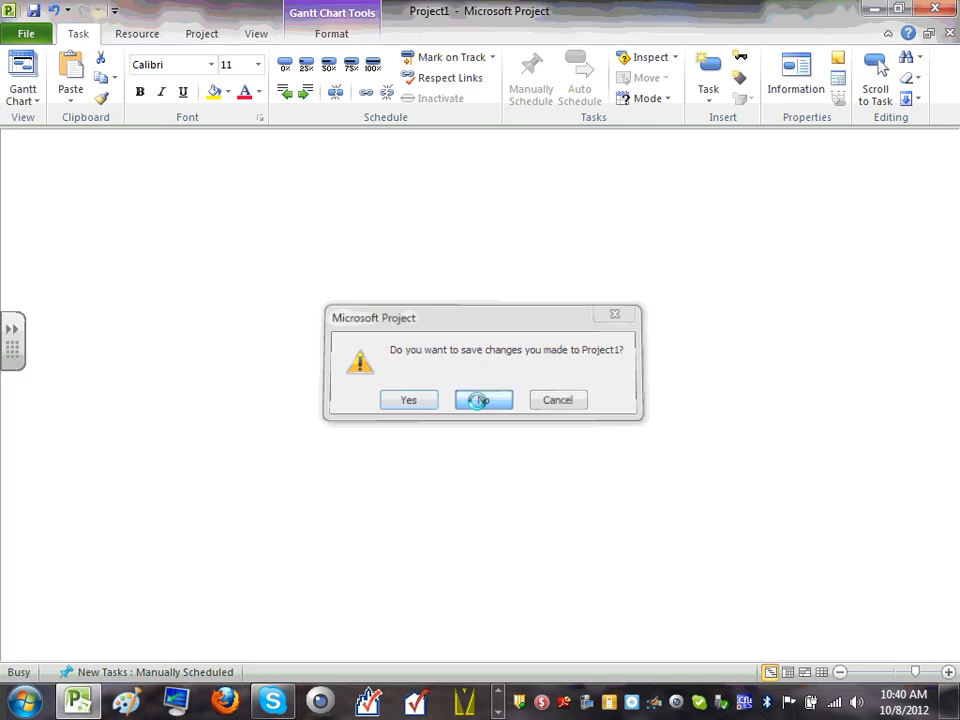
{"action": "left_click", "coordinate": [484, 400]}
- Find Microsoft Project 2010 among the installed programs again and start it with a blank project
{"action": "left_click", "coordinate": [24, 702]}
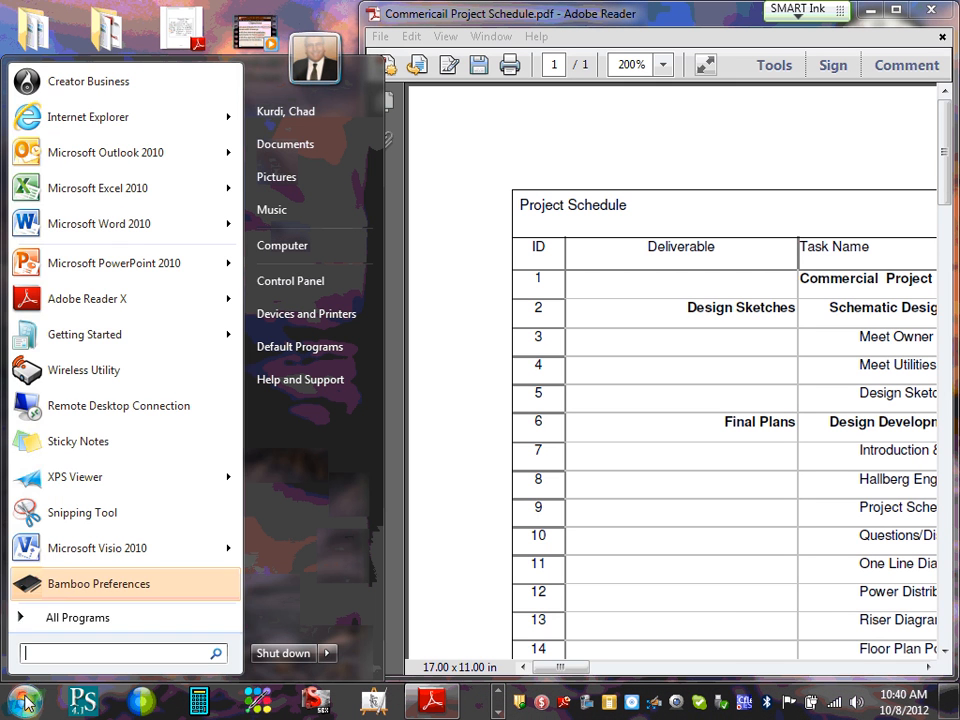
{"action": "left_click", "coordinate": [75, 617]}
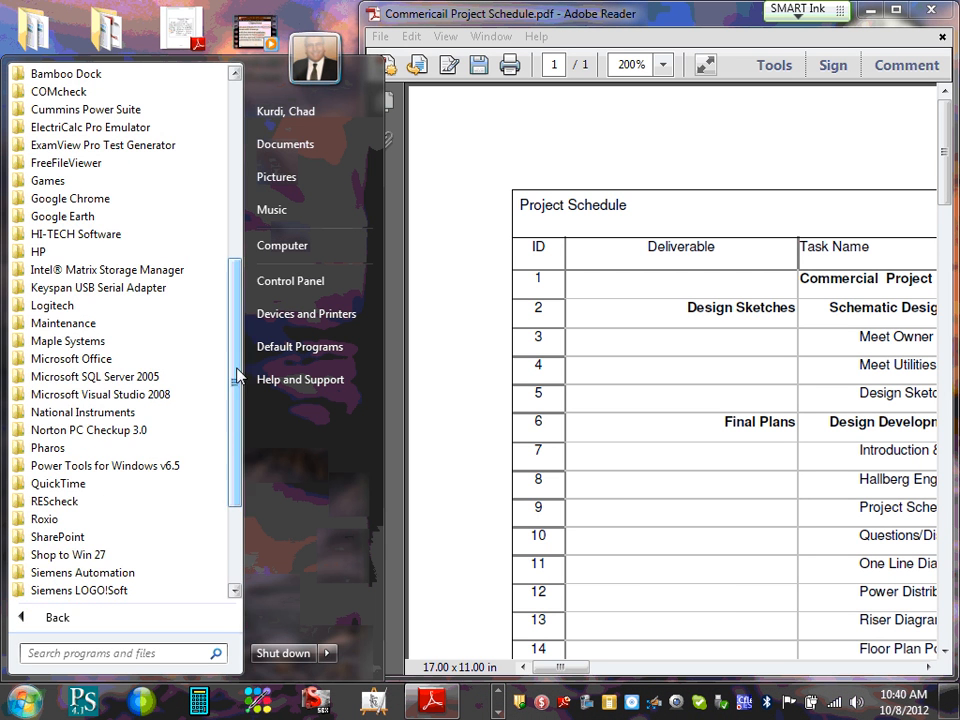
{"action": "left_click_drag", "start_coordinate": [234, 386], "coordinate": [234, 462]}
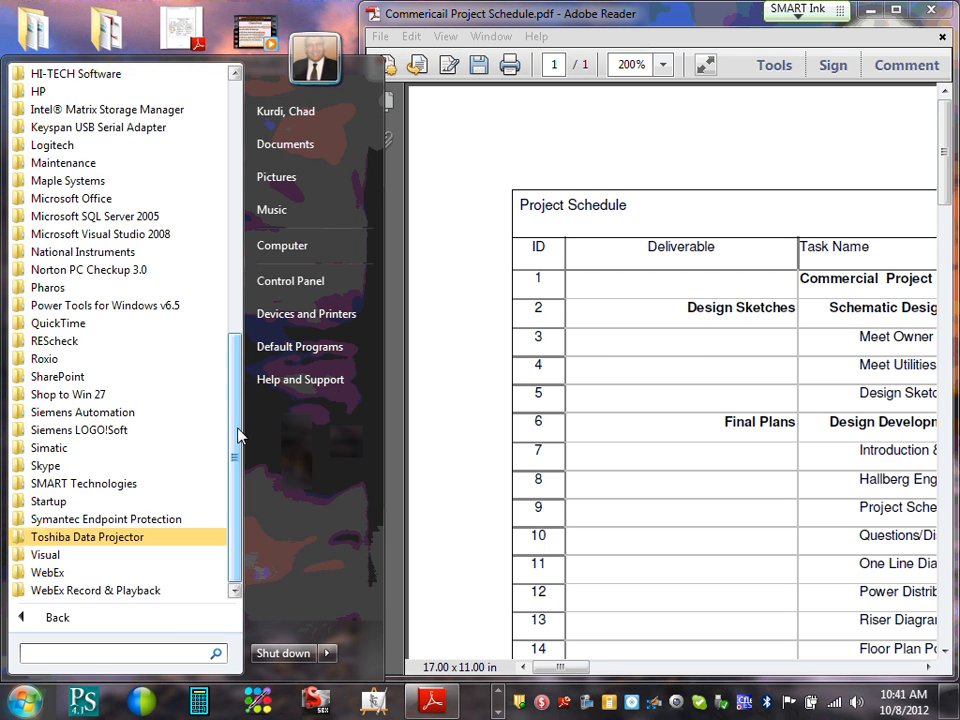
{"action": "left_click_drag", "start_coordinate": [240, 433], "coordinate": [234, 366]}
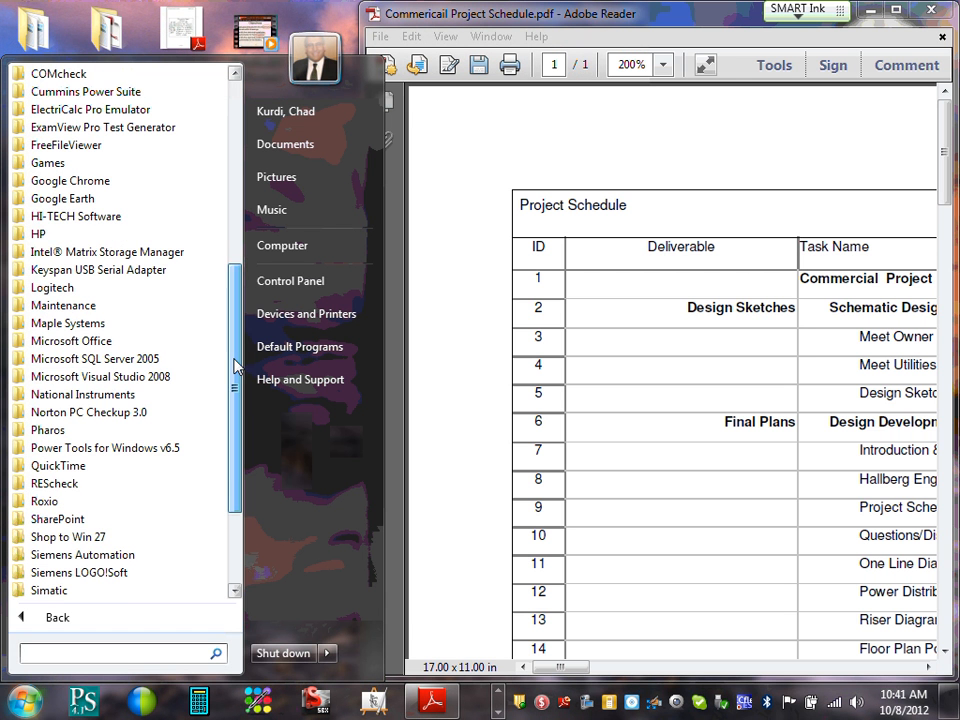
{"action": "scroll", "coordinate": [238, 366], "scroll_direction": "up", "scroll_amount": 3}
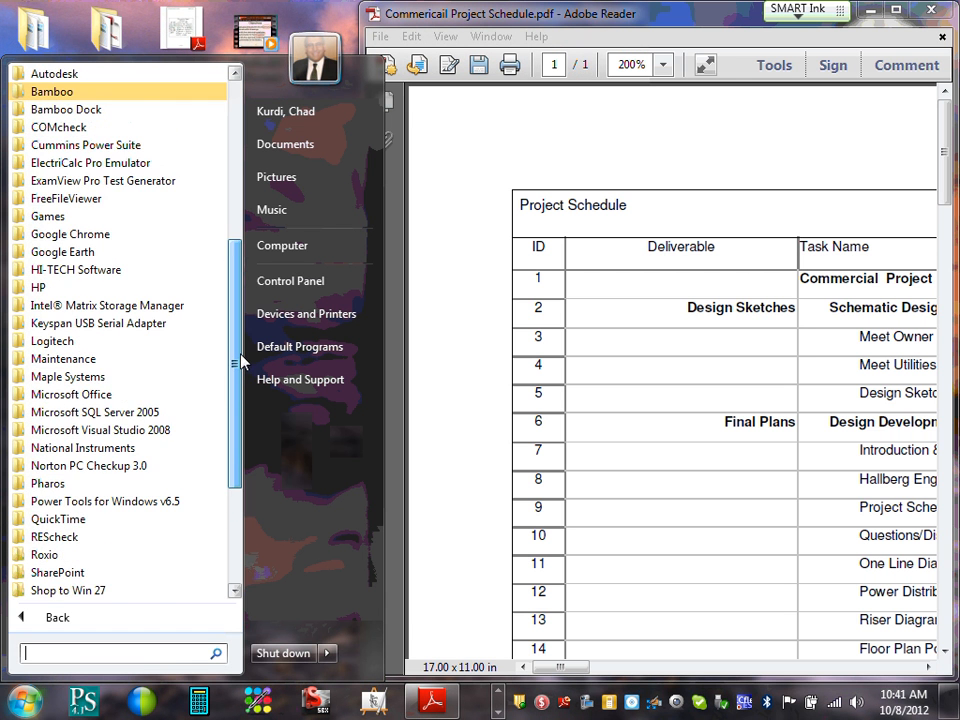
{"action": "left_click_drag", "start_coordinate": [240, 365], "coordinate": [232, 537]}
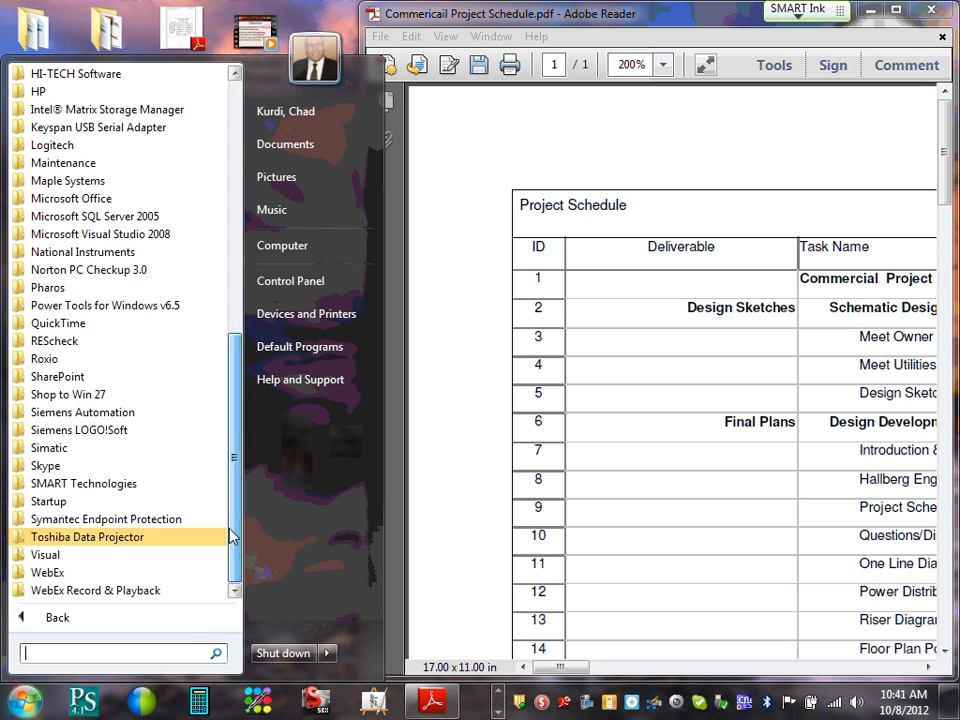
{"action": "left_click", "coordinate": [104, 200]}
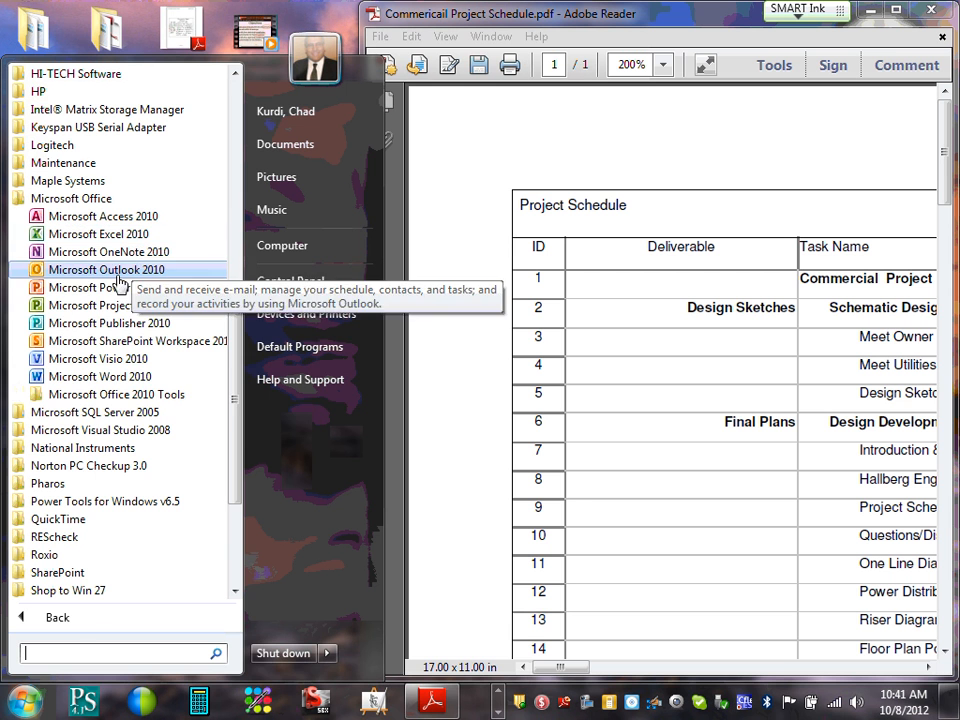
{"action": "left_click", "coordinate": [131, 306]}
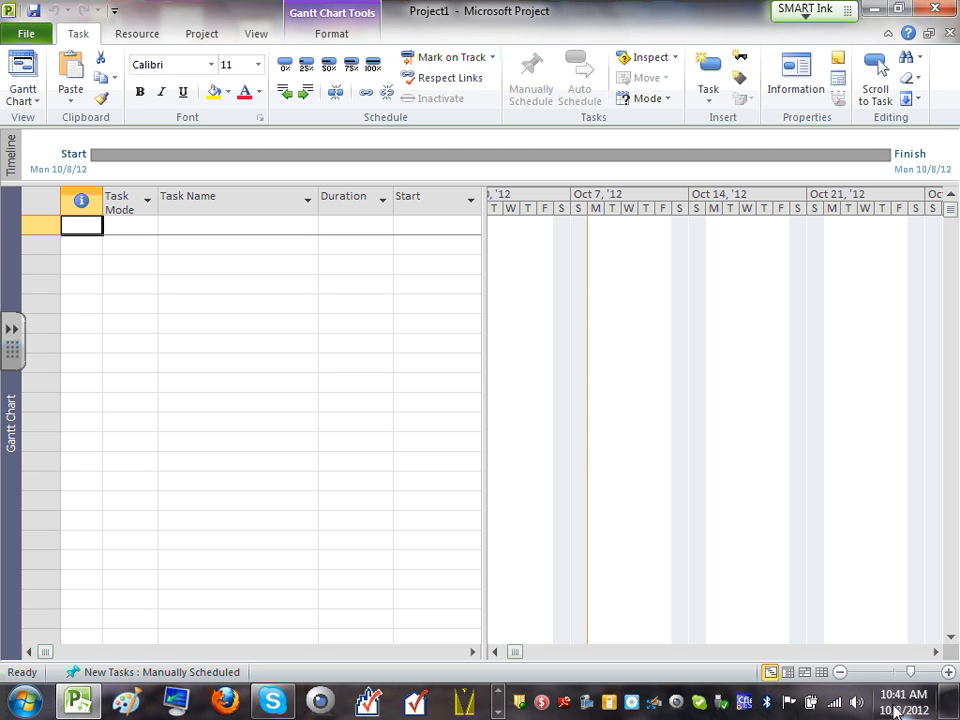
- Enter "Commercial Project" as the first task name in the blank Gantt table
{"action": "mouse_move", "coordinate": [897, 711]}
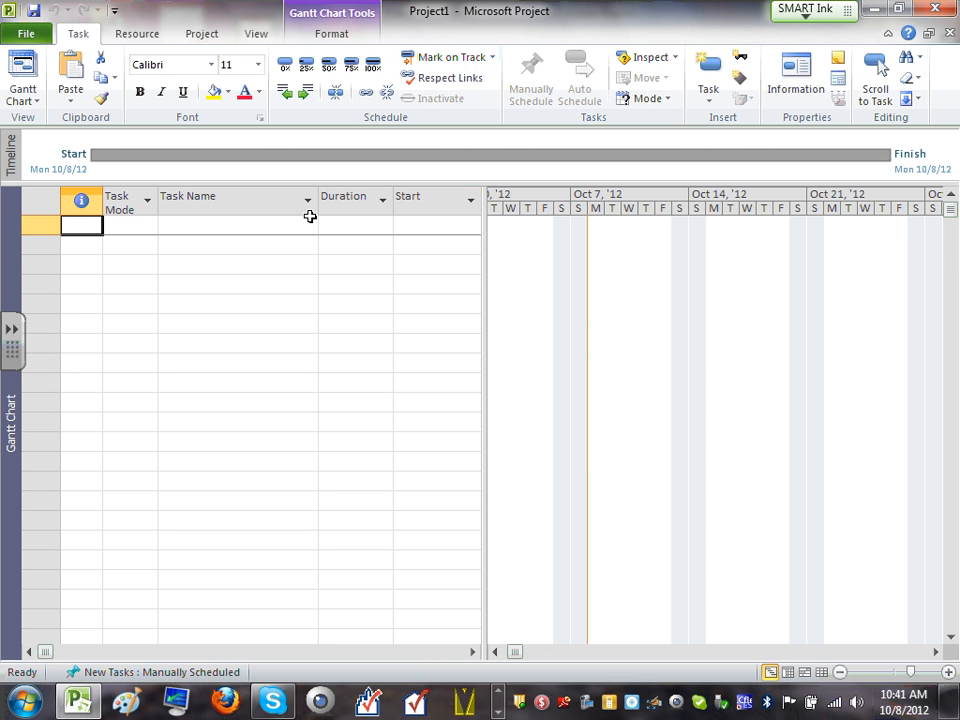
{"action": "left_click", "coordinate": [210, 226]}
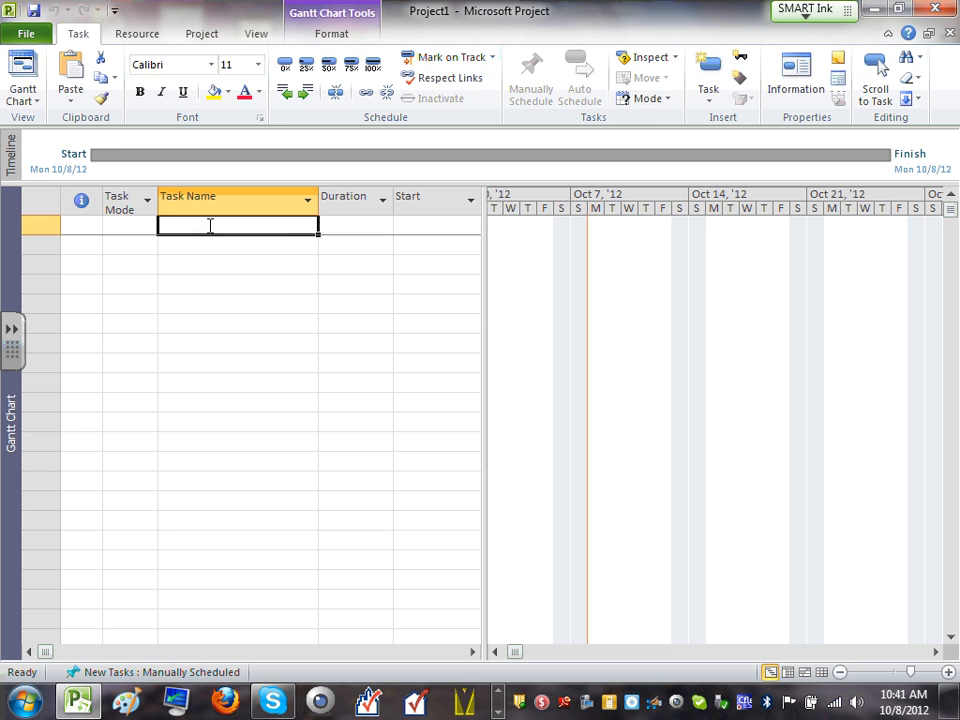
{"action": "type", "text": "Commerci"}
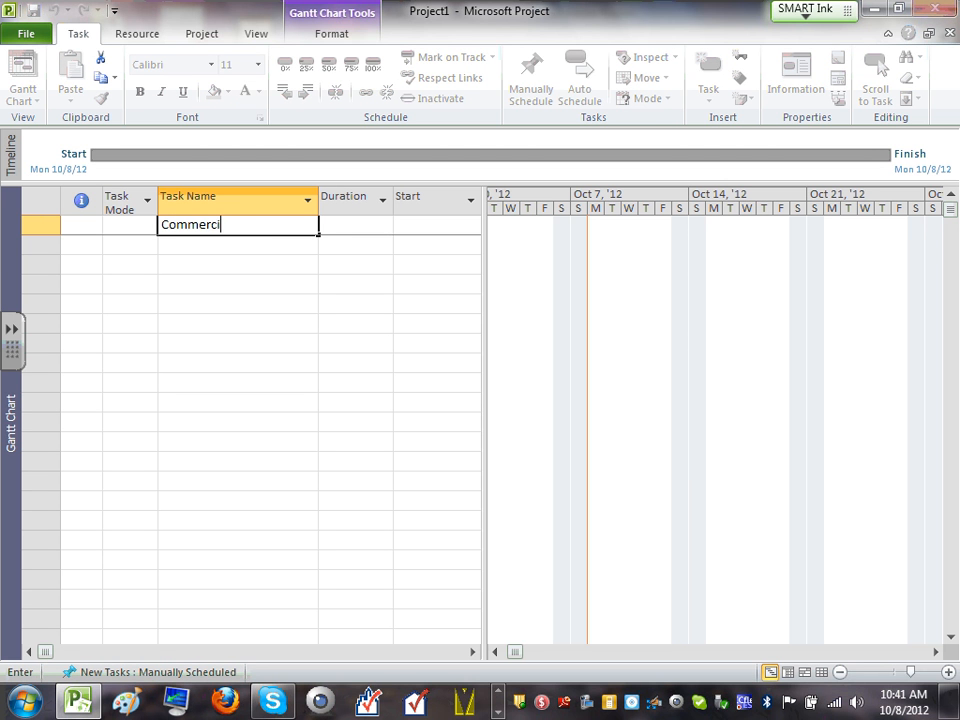
{"action": "type", "text": "al Project"}
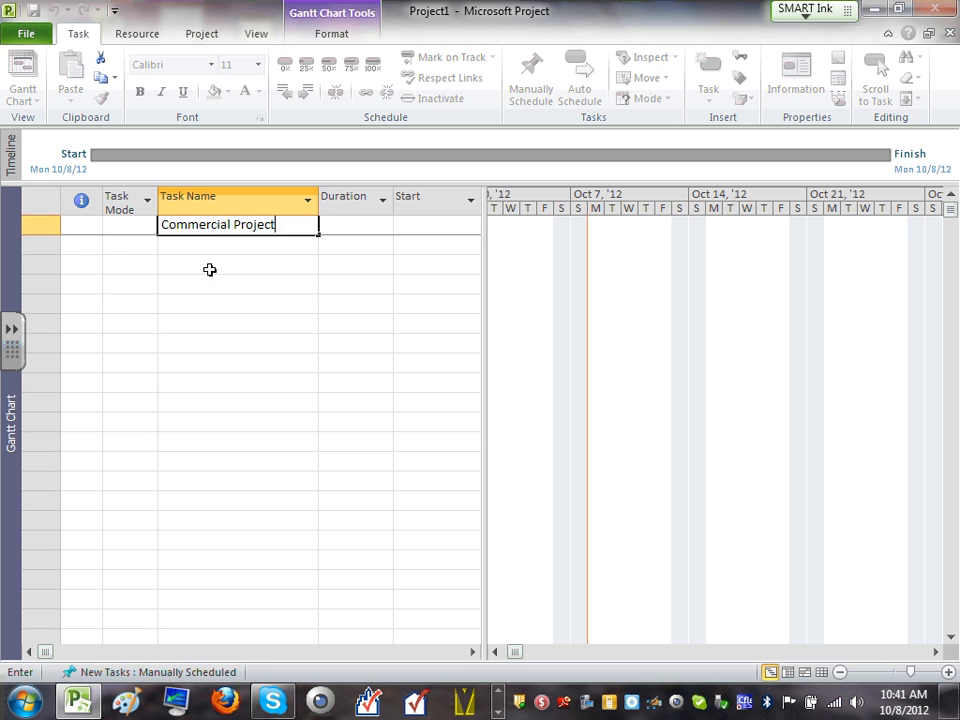
{"action": "left_click", "coordinate": [209, 269]}
- Set the Commercial Project task's start date to Monday, October 1, 2012 using the calendar
{"action": "left_click", "coordinate": [219, 226]}
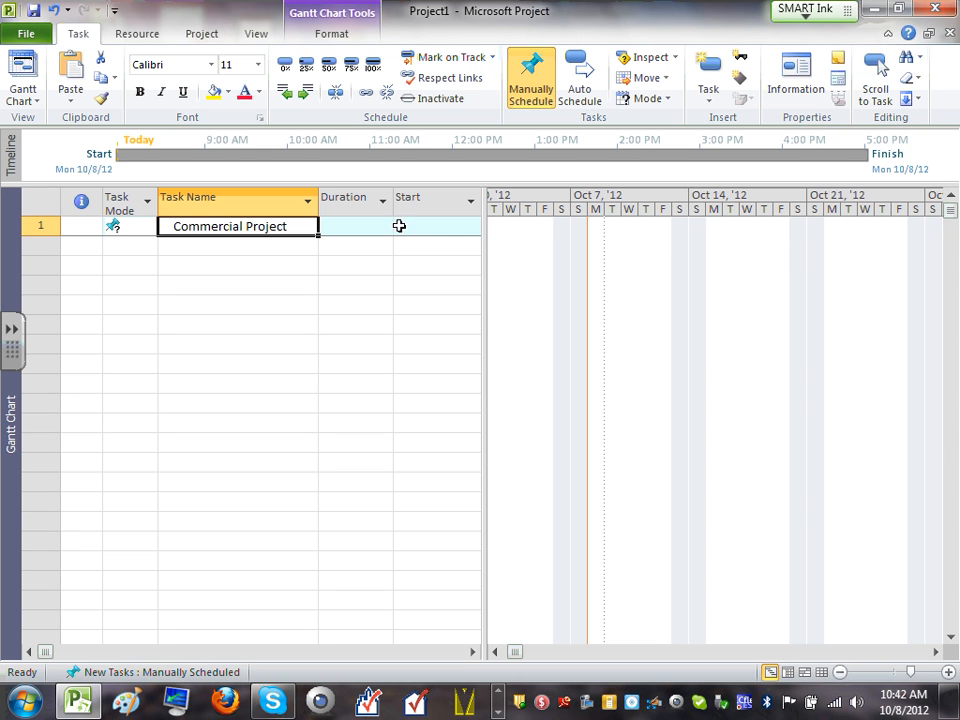
{"action": "left_click", "coordinate": [440, 227]}
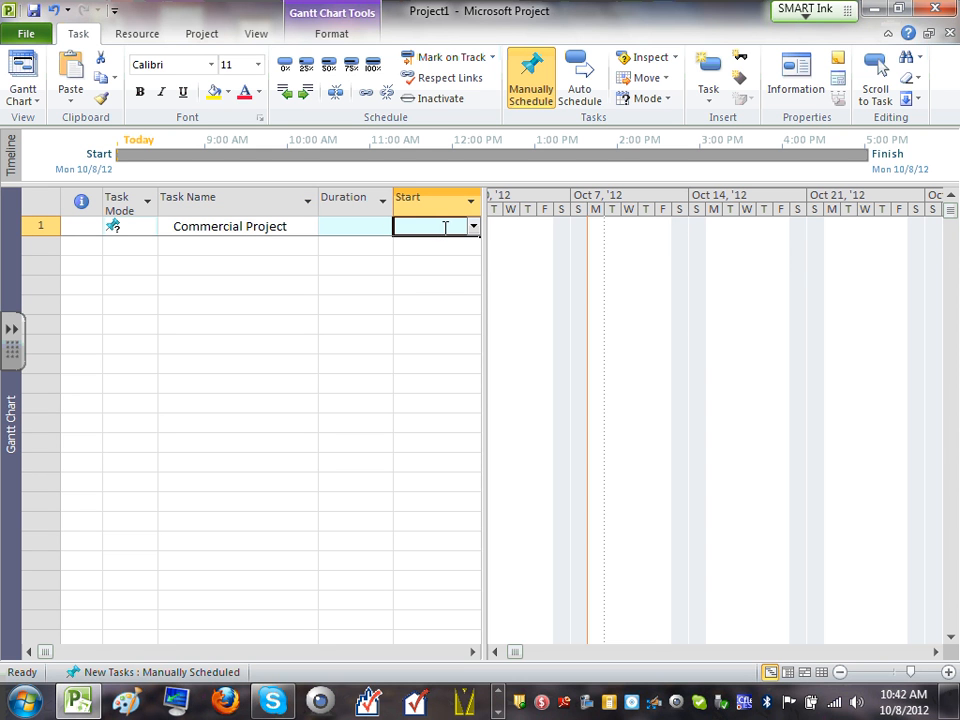
{"action": "left_click", "coordinate": [474, 227]}
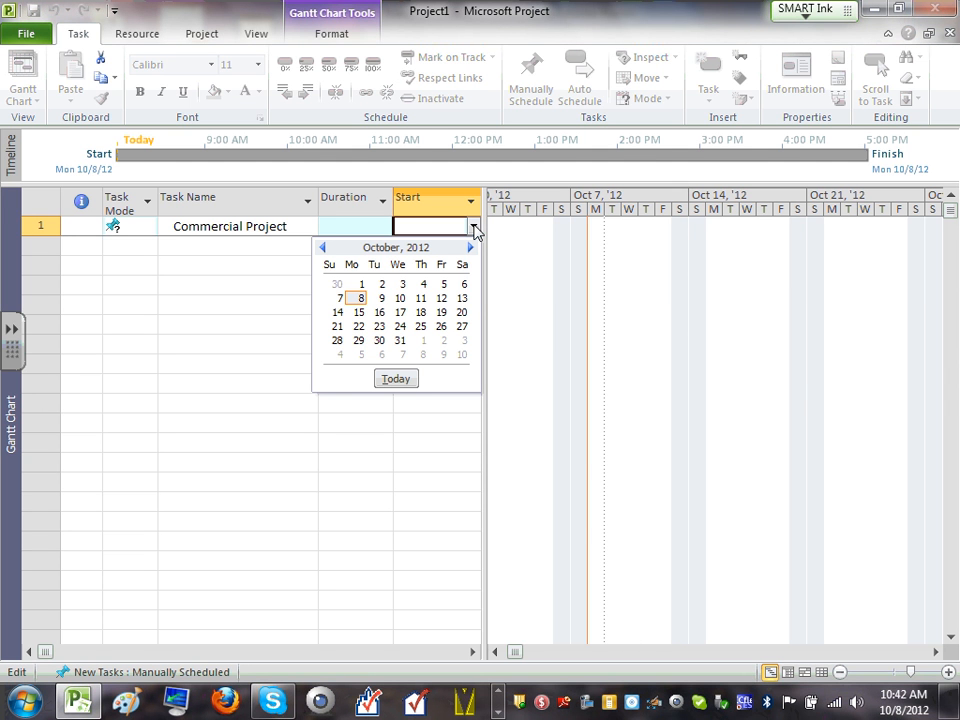
{"action": "left_click", "coordinate": [361, 285]}
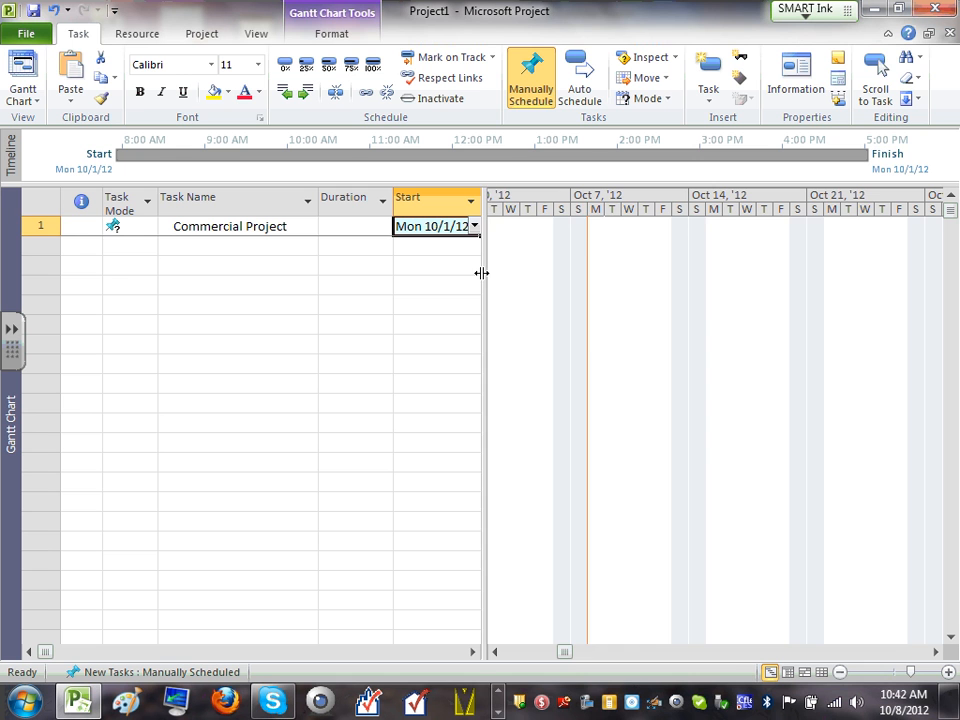
- Widen the task table to expose the Finish, Predecessors and Resource Names columns, and select the empty task name cell below Commercial Project
{"action": "left_click_drag", "start_coordinate": [481, 273], "coordinate": [737, 298]}
{"action": "left_click", "coordinate": [438, 267]}
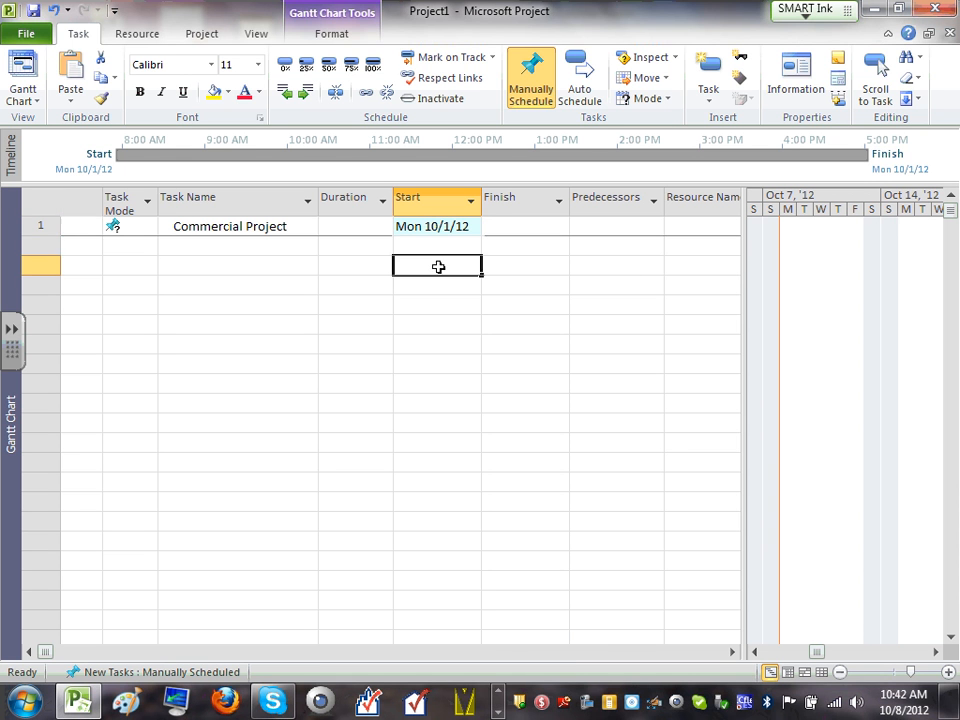
{"action": "left_click", "coordinate": [213, 248]}
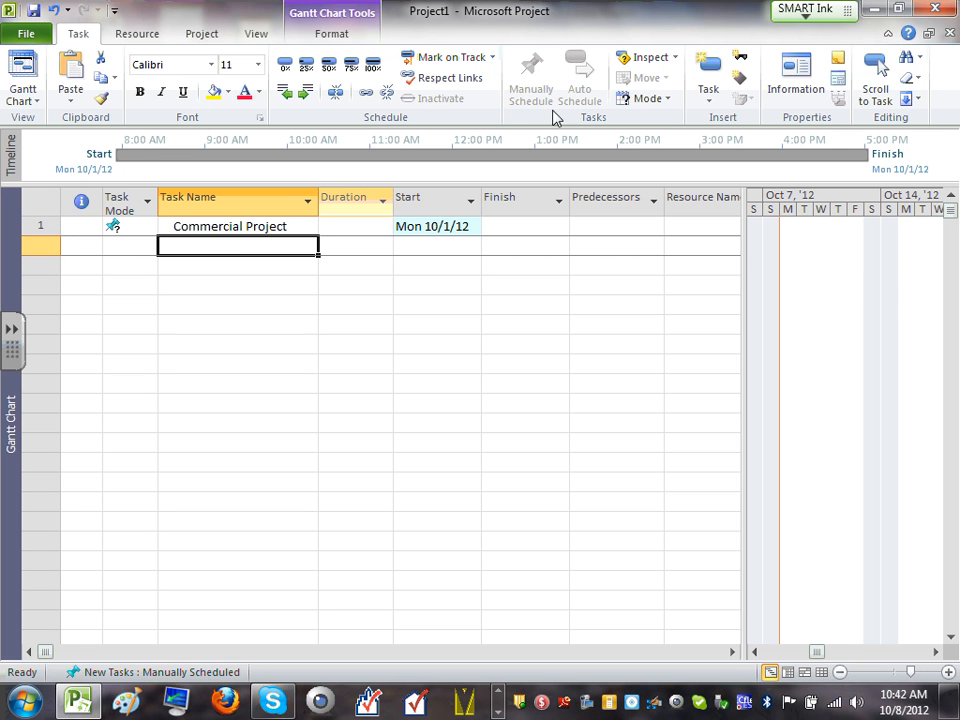
- Restore and narrow the Project window, and place the PDF schedule's window side by side with it
{"action": "left_click", "coordinate": [896, 9]}
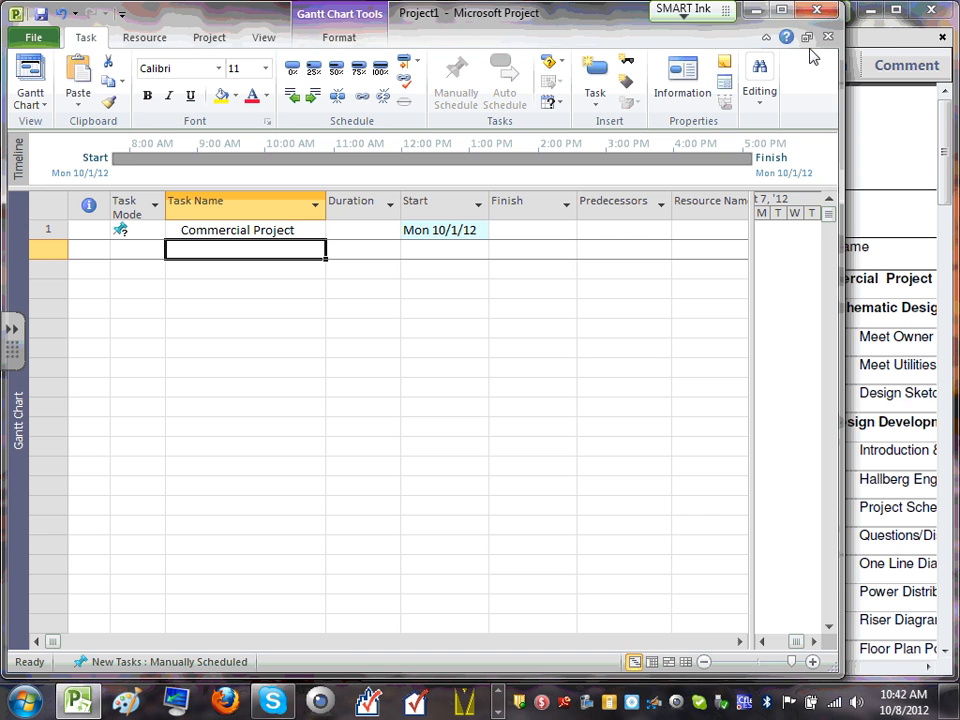
{"action": "left_click_drag", "start_coordinate": [843, 47], "coordinate": [450, 47]}
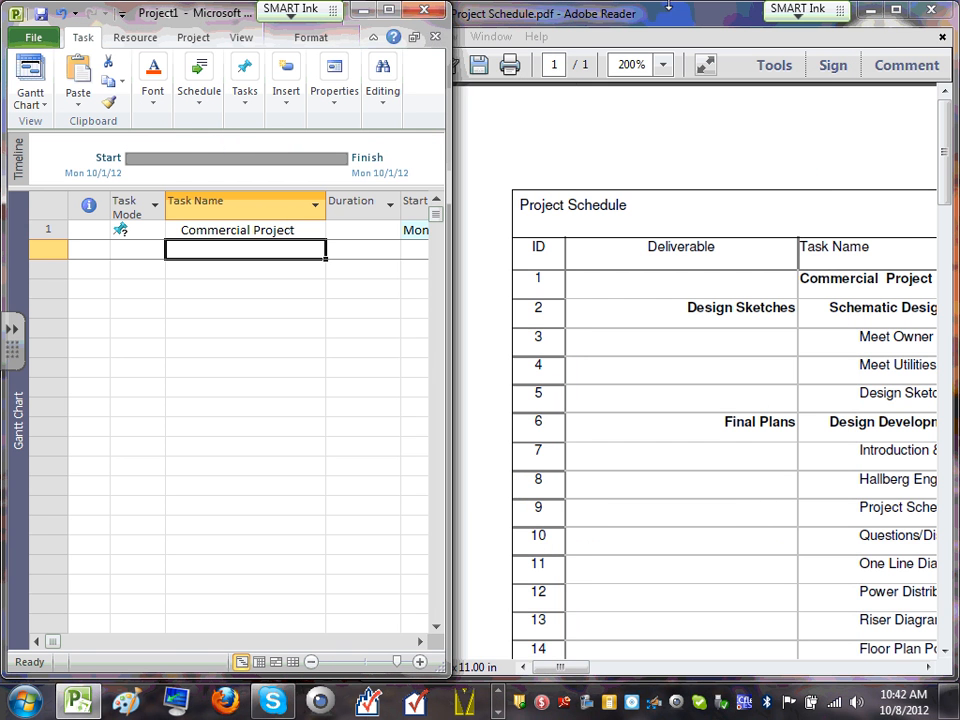
{"action": "left_click_drag", "start_coordinate": [671, 14], "coordinate": [762, 22]}
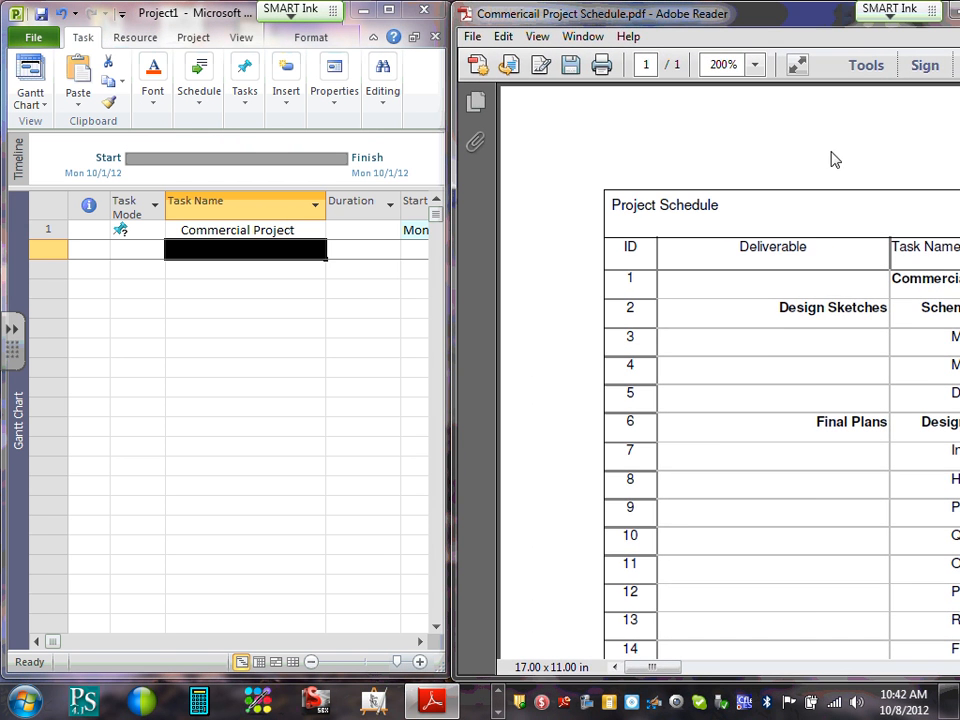
- Try to copy the Schematic Design task name from the Task Name column of the PDF schedule
{"action": "left_click_drag", "start_coordinate": [637, 669], "coordinate": [667, 676]}
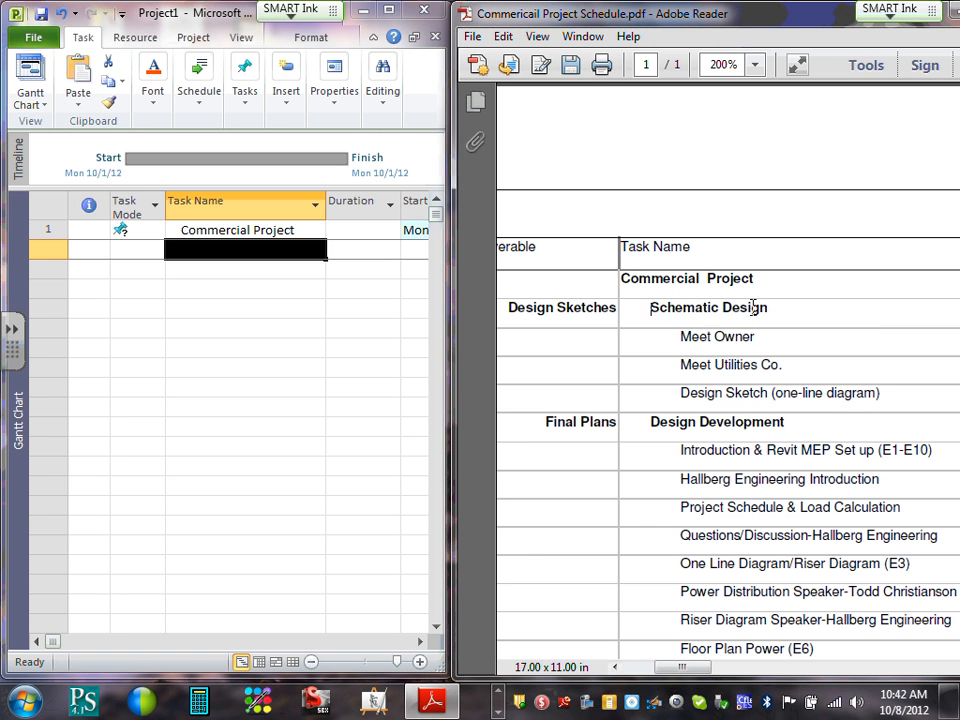
{"action": "left_click", "coordinate": [504, 38]}
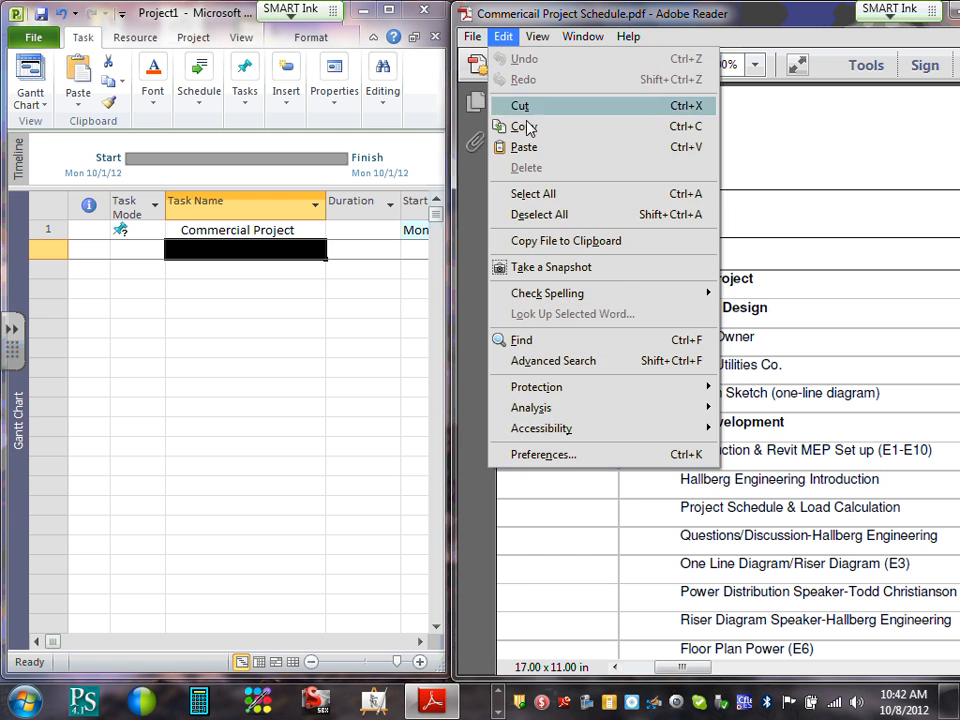
{"action": "left_click", "coordinate": [521, 126]}
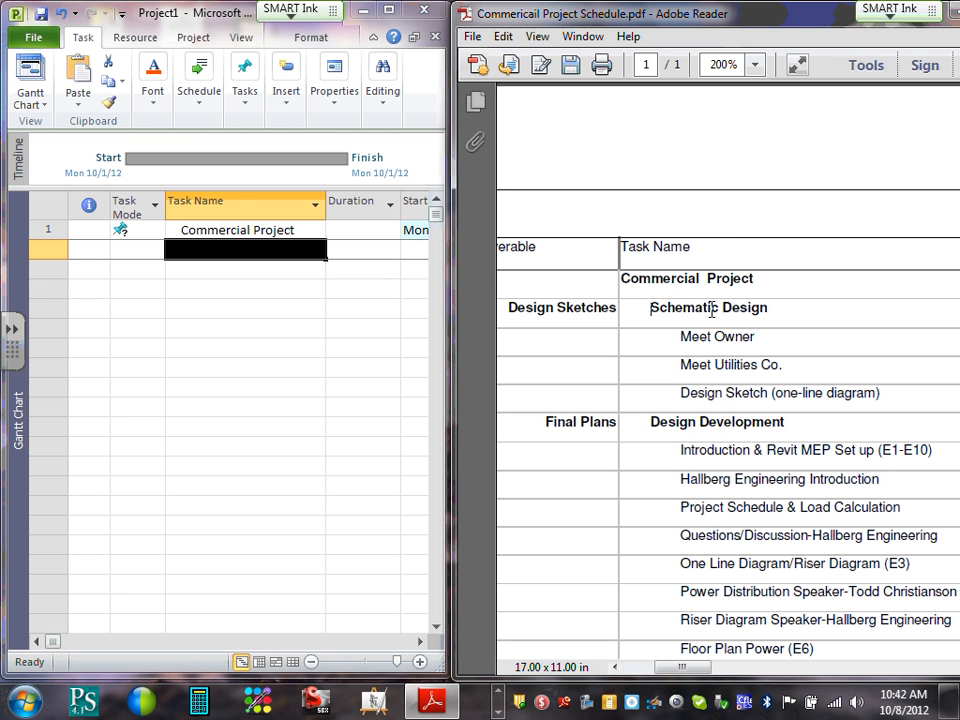
{"action": "triple_click", "coordinate": [676, 307]}
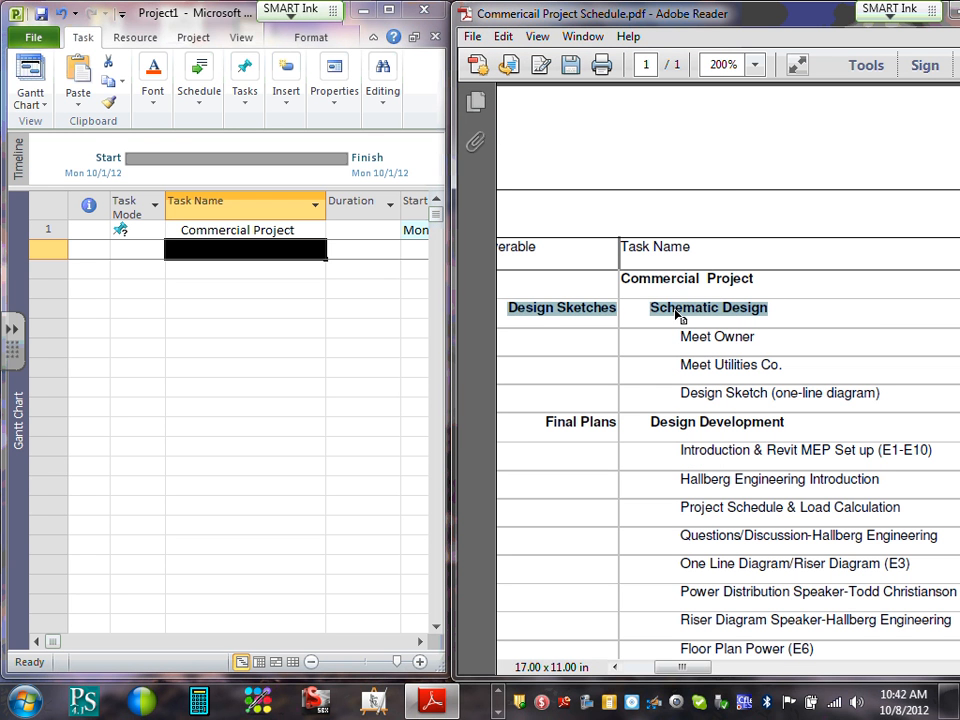
{"action": "left_click", "coordinate": [682, 309]}
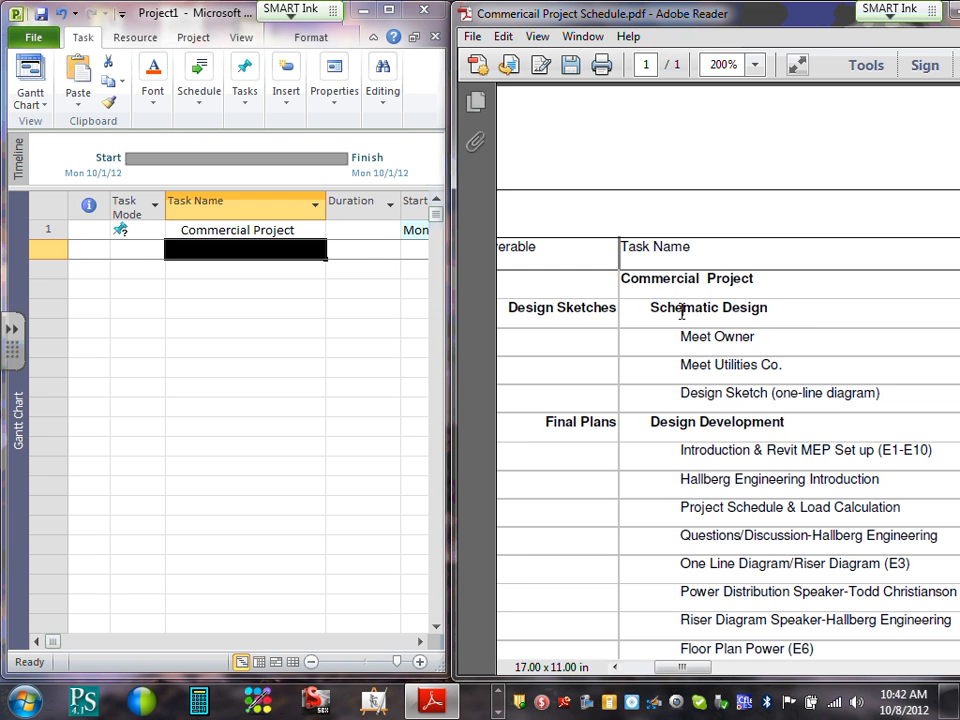
- Enter "Schematic Desin" as a task name in row 3, leaving one blank row below Commercial Project
{"action": "left_click", "coordinate": [213, 270]}
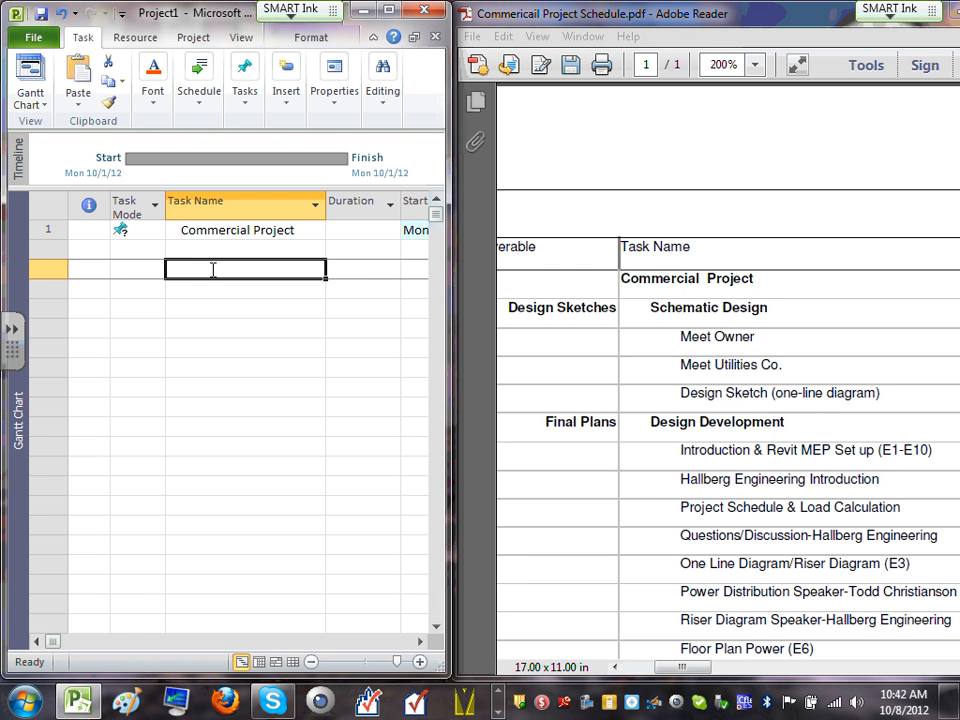
{"action": "type", "text": "Sch"}
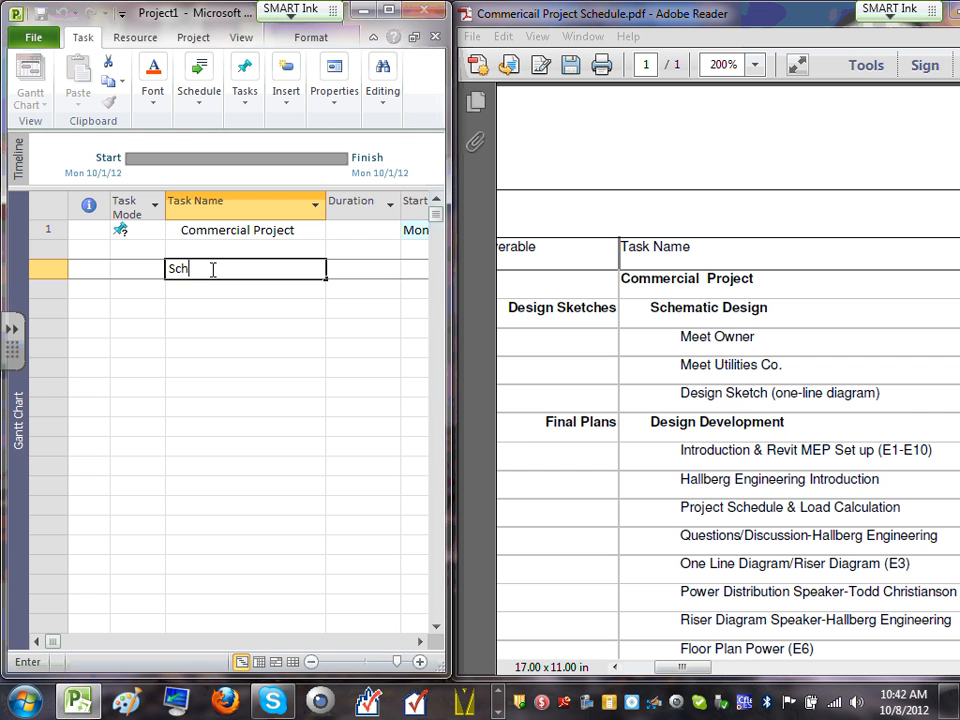
{"action": "type", "text": "ematic D"}
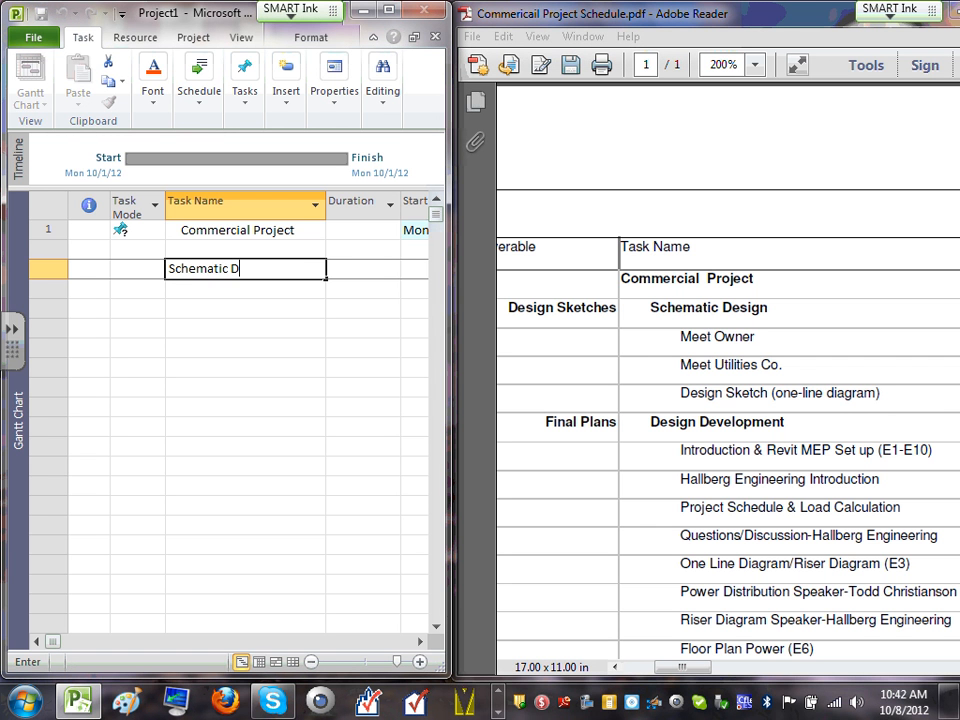
{"action": "type", "text": "esin"}
{"action": "key", "text": "Return"}
{"action": "left_click", "coordinate": [249, 279]}
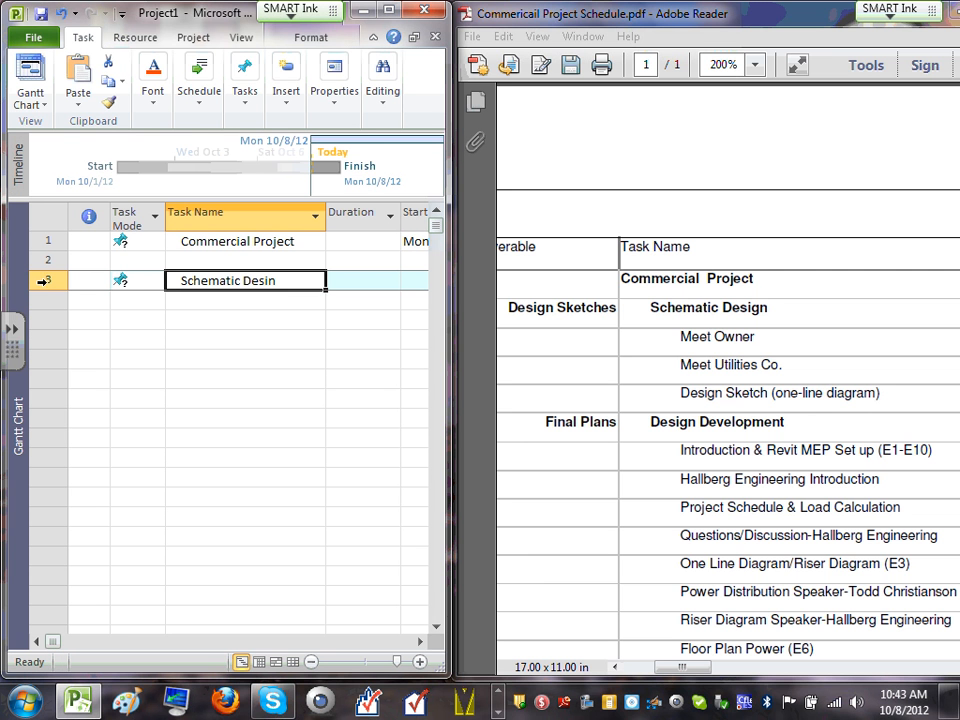
- Move the entire Schematic Desin task up into the blank row directly below Commercial Project by cutting and pasting it
{"action": "left_click", "coordinate": [50, 280]}
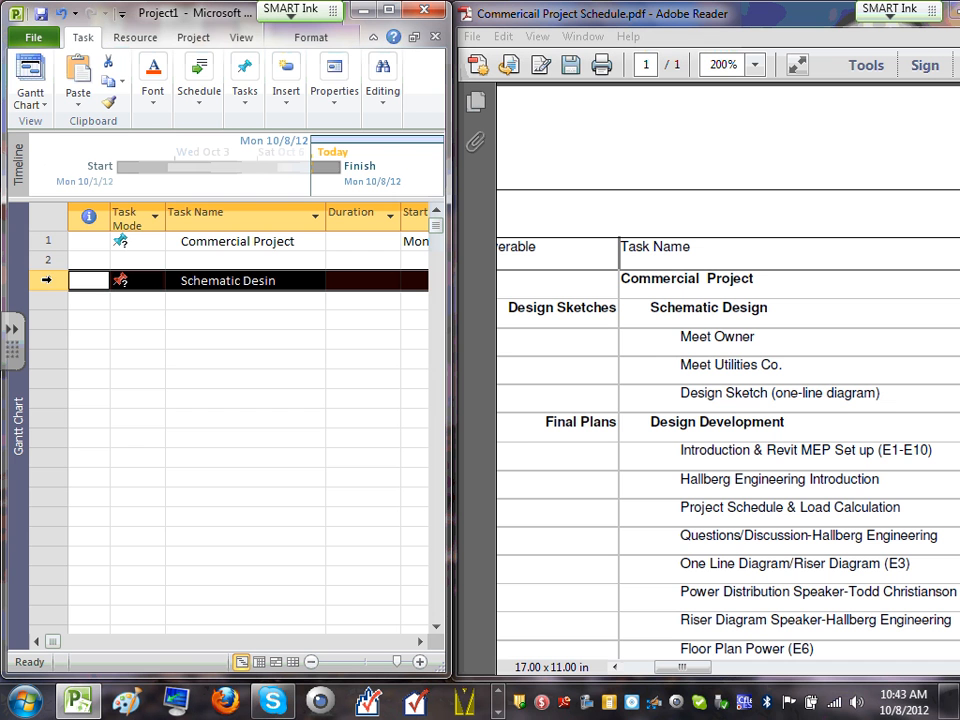
{"action": "right_click", "coordinate": [52, 283]}
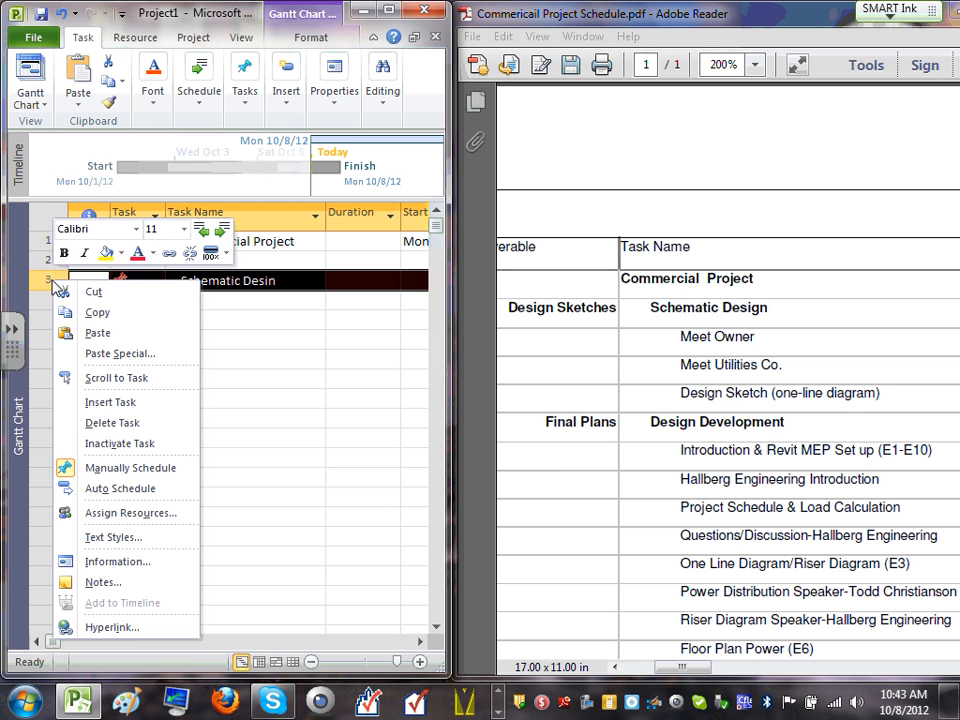
{"action": "left_click", "coordinate": [88, 291]}
{"action": "left_click", "coordinate": [94, 259]}
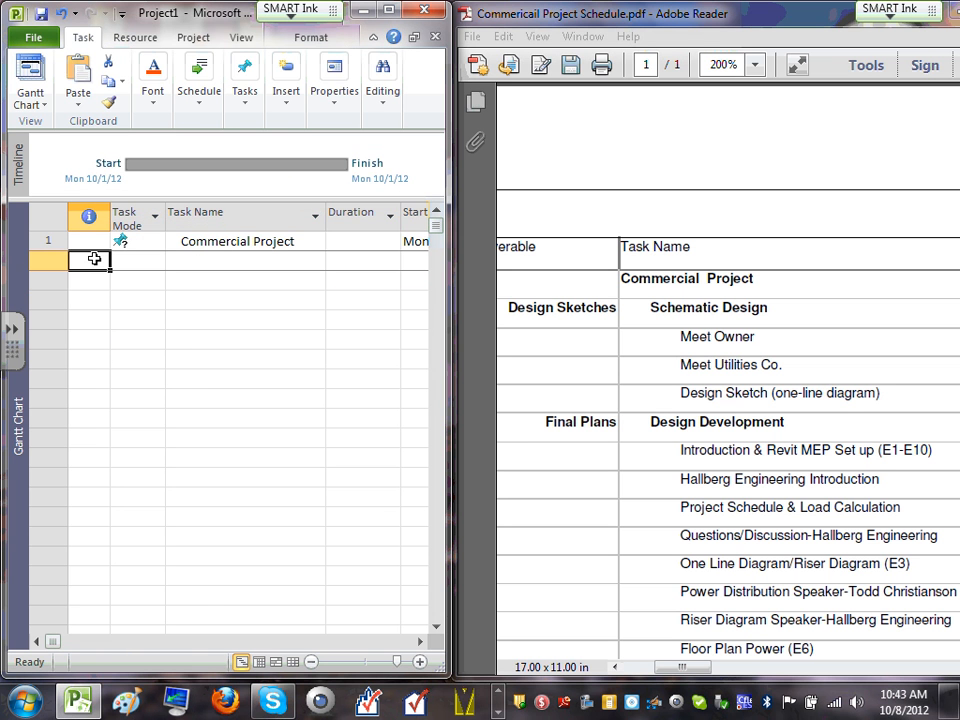
{"action": "right_click", "coordinate": [94, 259]}
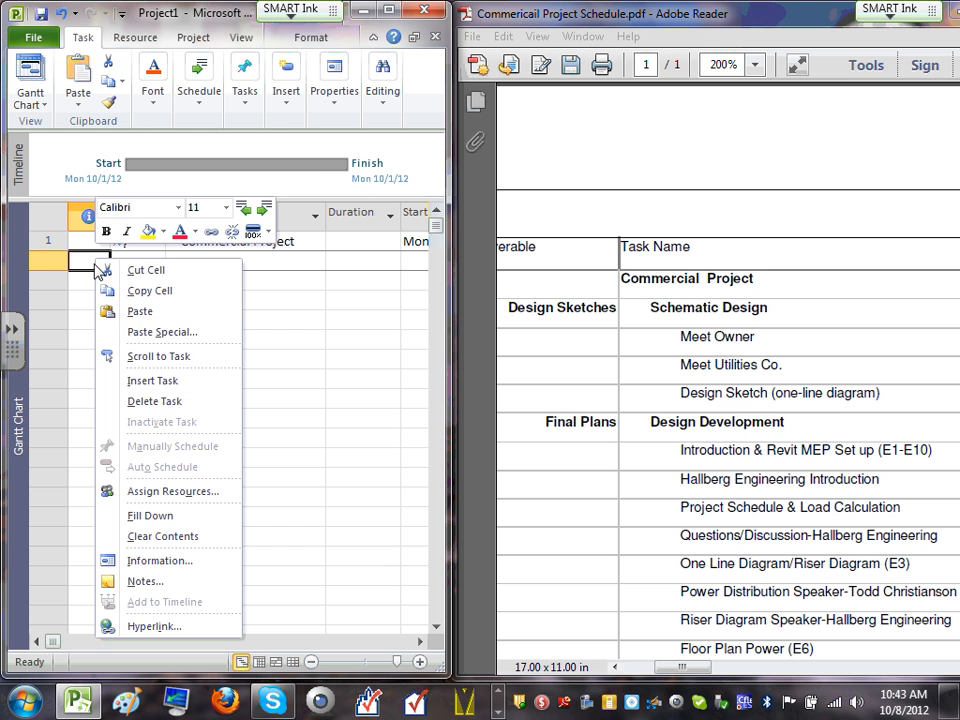
{"action": "left_click", "coordinate": [140, 313]}
{"action": "left_click", "coordinate": [250, 334]}
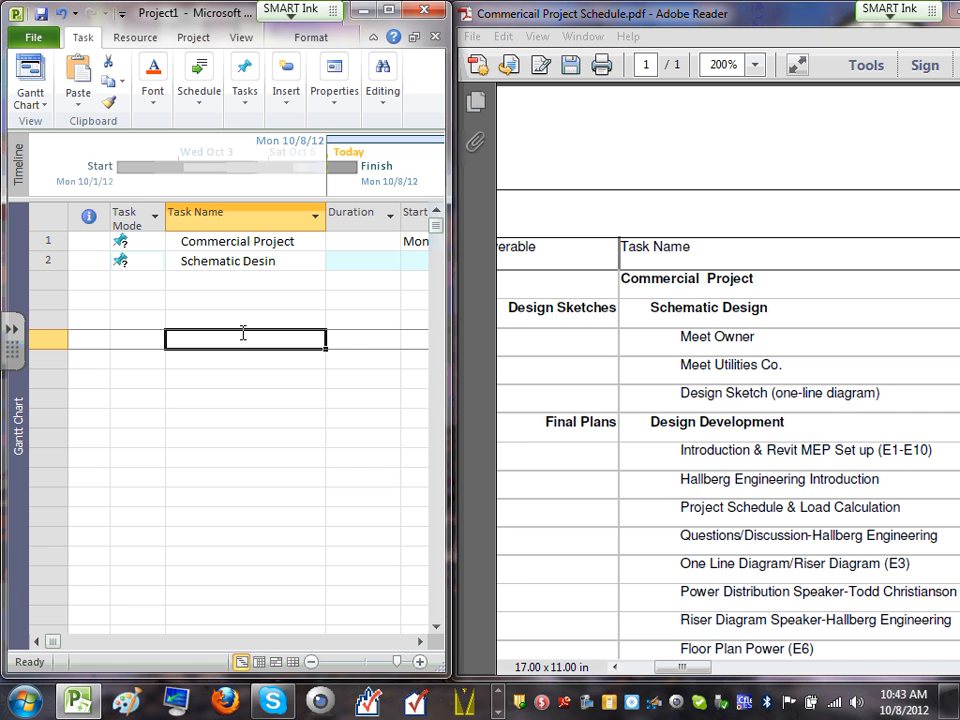
- Add a task named "Meet Owner" directly below Schematic Desin
{"action": "left_click", "coordinate": [247, 279]}
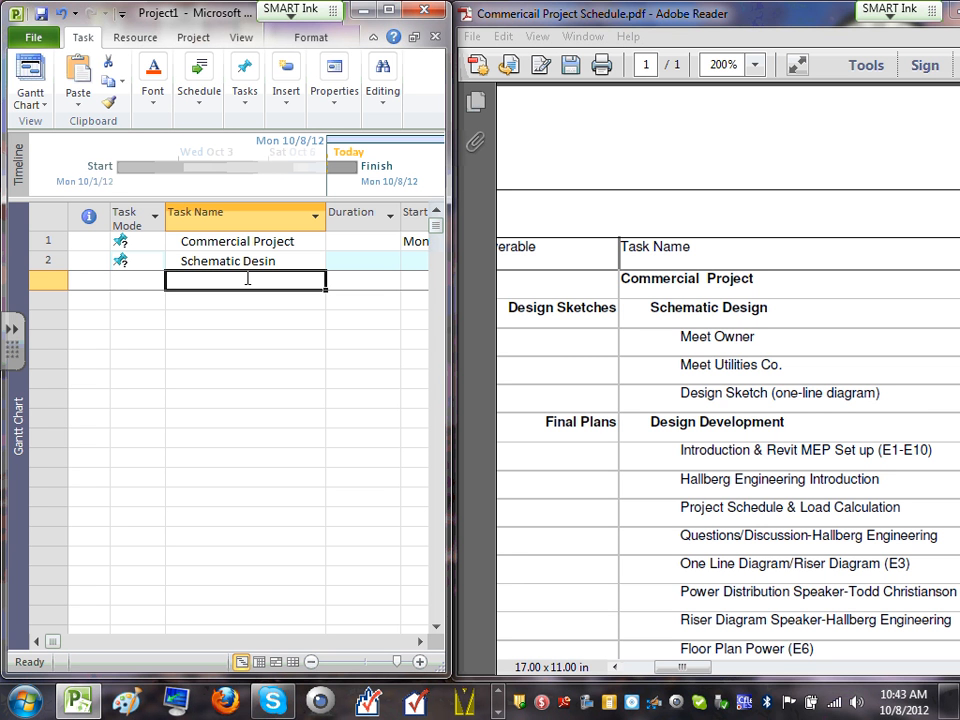
{"action": "type", "text": "Meet"}
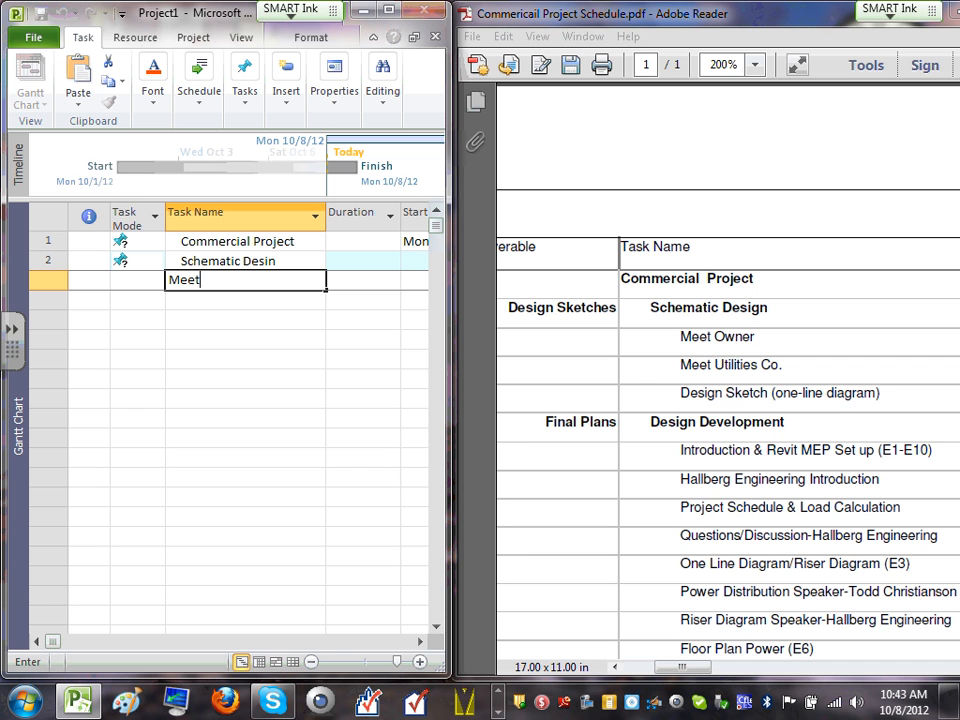
{"action": "type", "text": " On"}
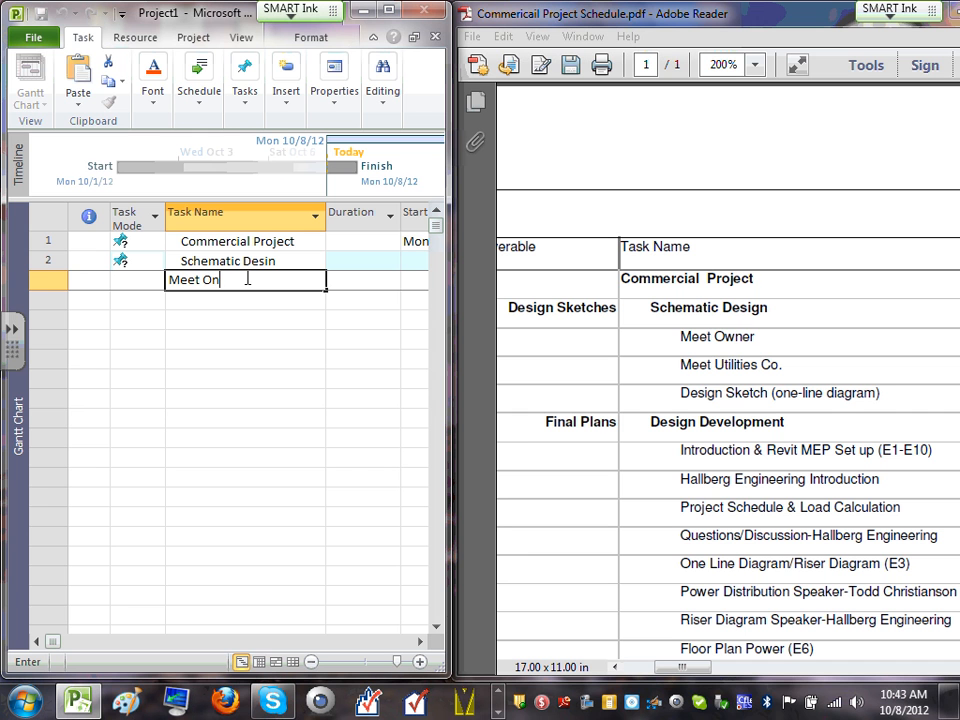
{"action": "key", "text": "BackSpace"}
{"action": "type", "text": "wner"}
{"action": "key", "text": "Return"}
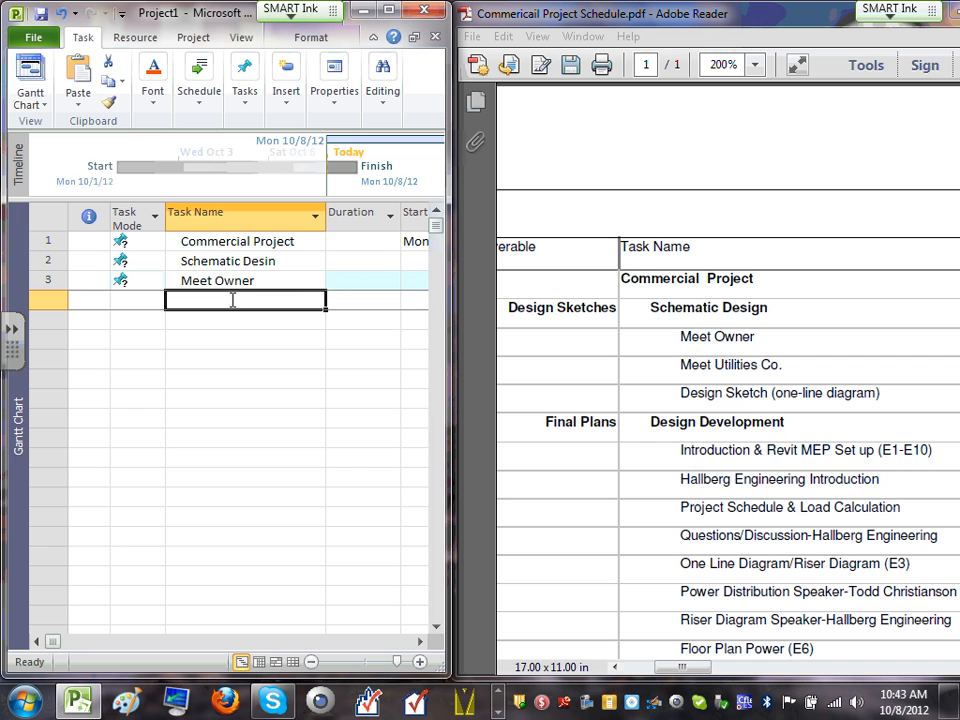
- Add the tasks "Meet Utility" and "Design Sketch-Riser" in the two rows below Meet Owner
{"action": "type", "text": "Meet "}
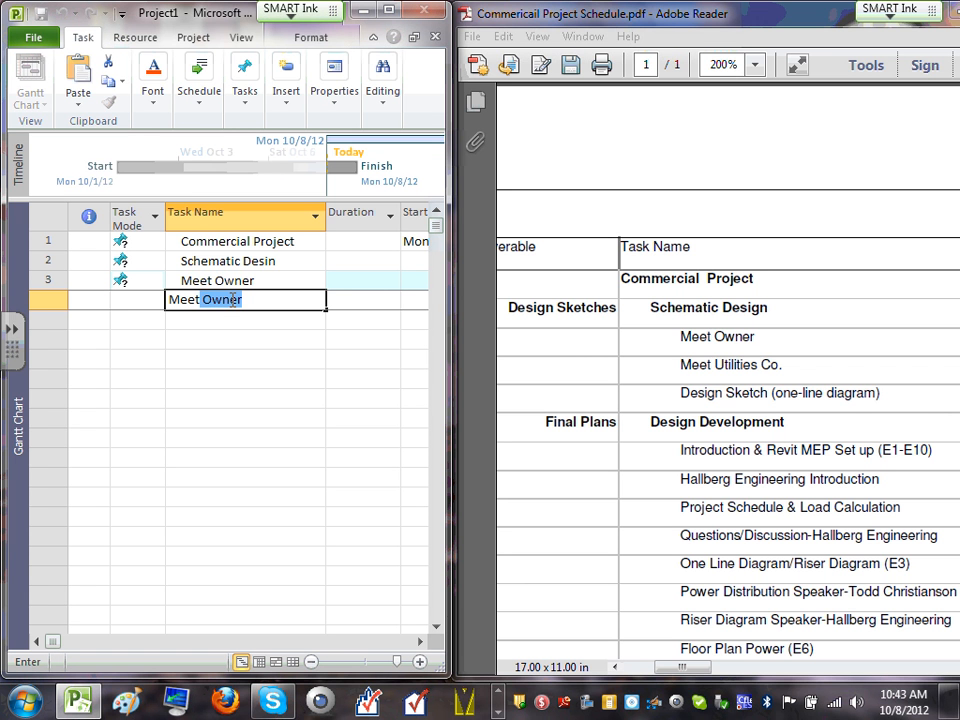
{"action": "type", "text": "Utili"}
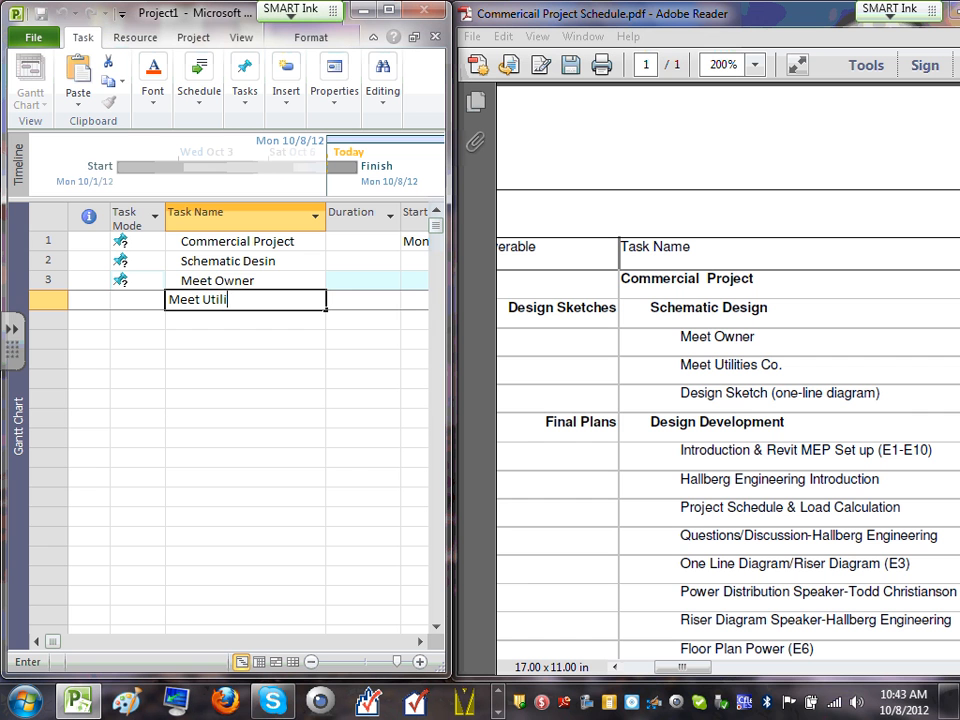
{"action": "type", "text": "ty"}
{"action": "key", "text": "Return"}
{"action": "type", "text": "Des"}
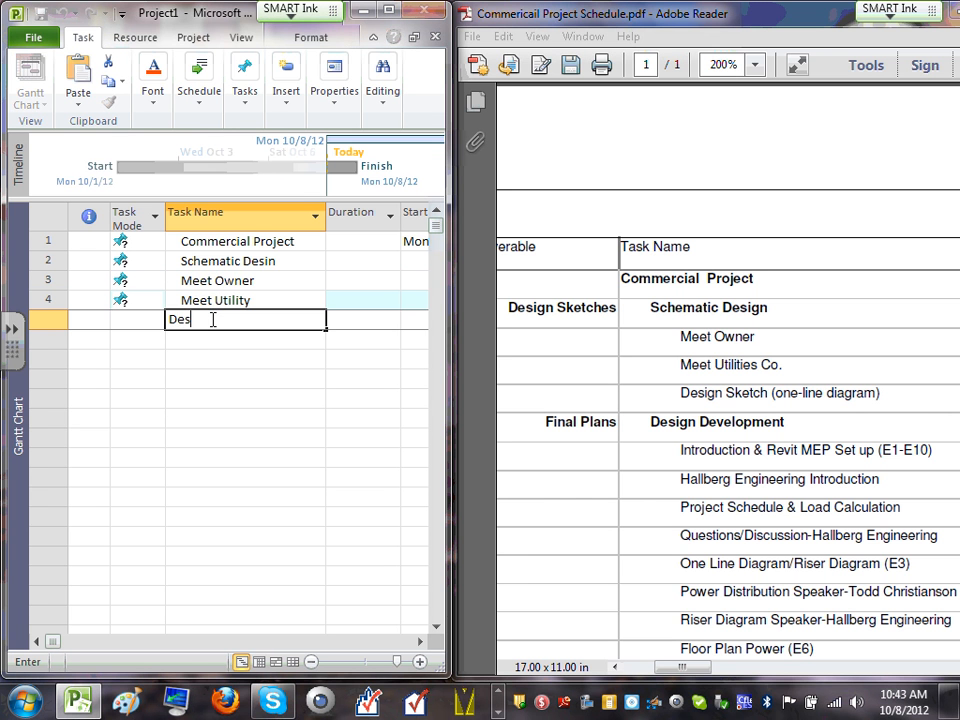
{"action": "type", "text": "ign Sketch-Riser"}
{"action": "left_click", "coordinate": [275, 376]}
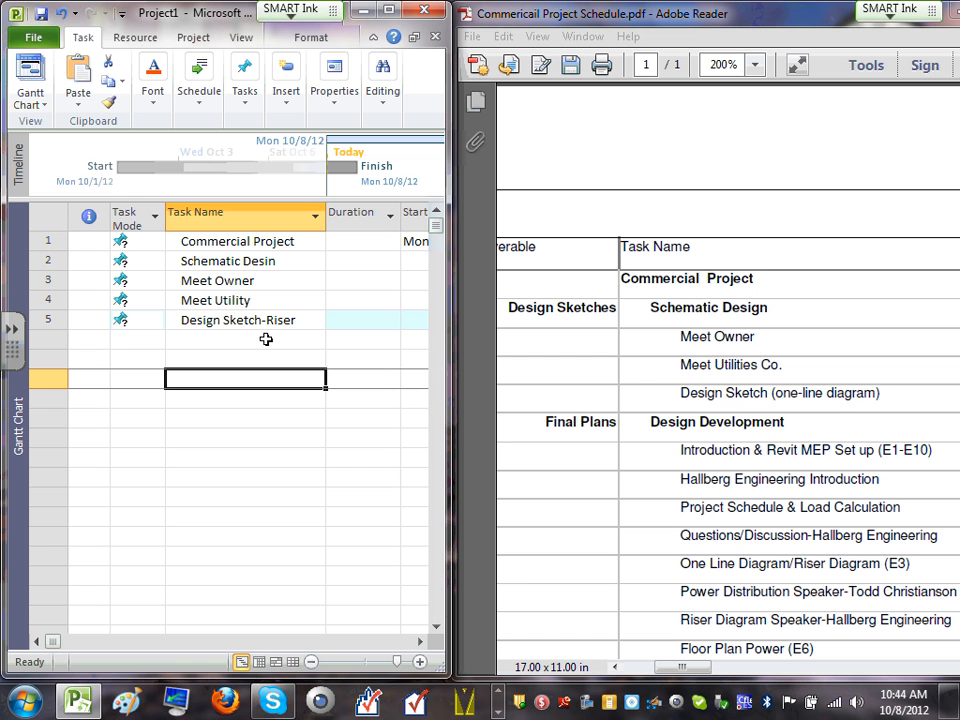
- Set the Meet Owner task's duration to 4 hours, following the Duration column of the PDF schedule
{"action": "left_click", "coordinate": [420, 640]}
{"action": "left_click", "coordinate": [420, 640]}
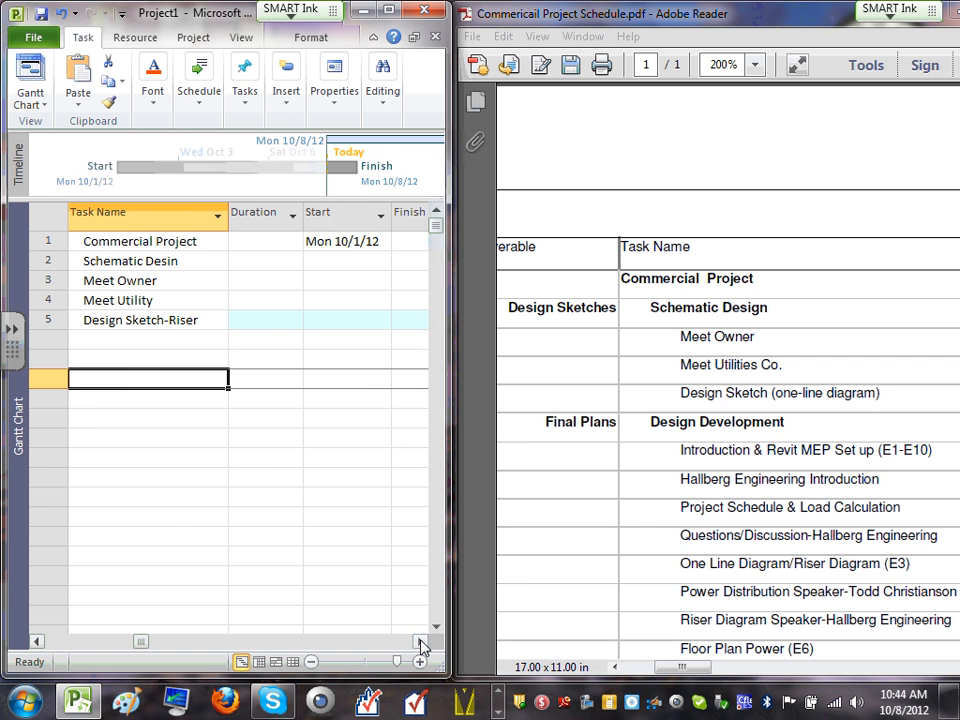
{"action": "left_click_drag", "start_coordinate": [682, 667], "coordinate": [755, 686]}
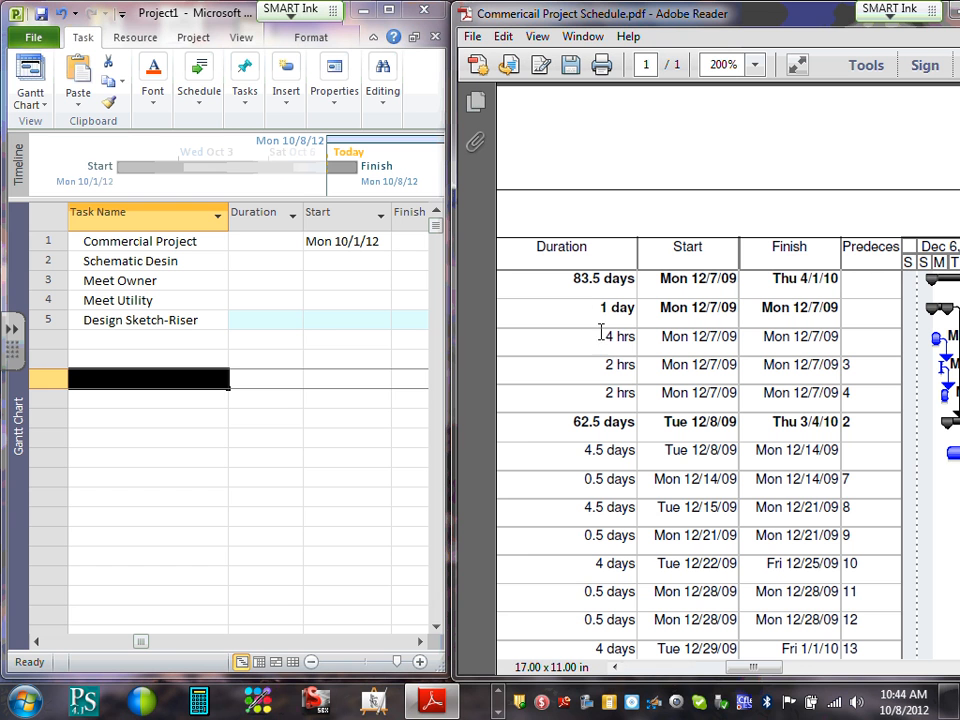
{"action": "left_click", "coordinate": [274, 281]}
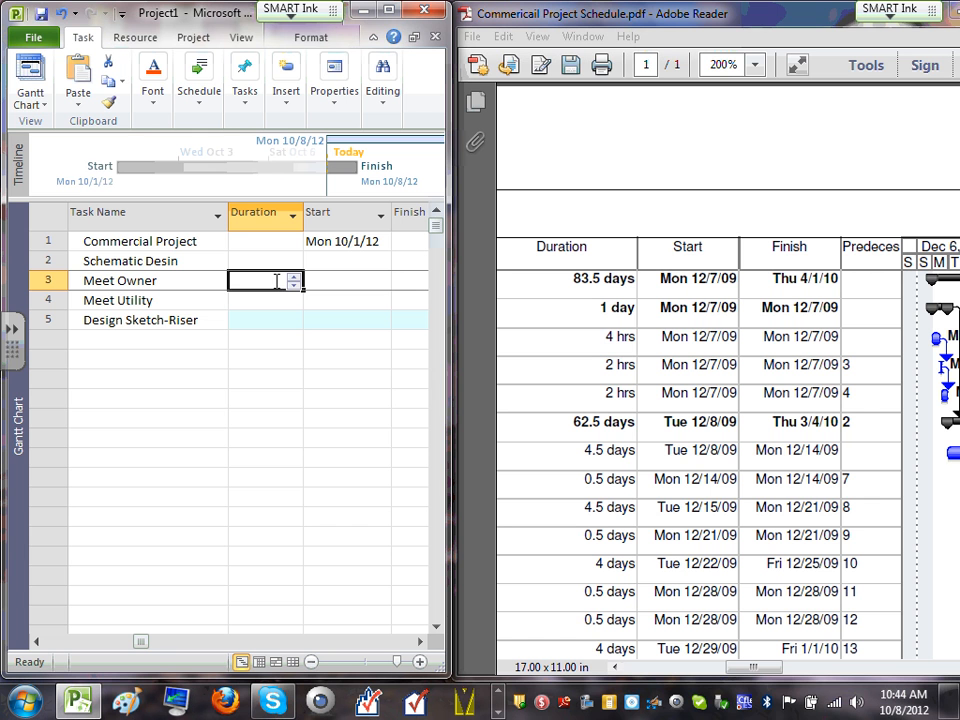
{"action": "type", "text": "4h"}
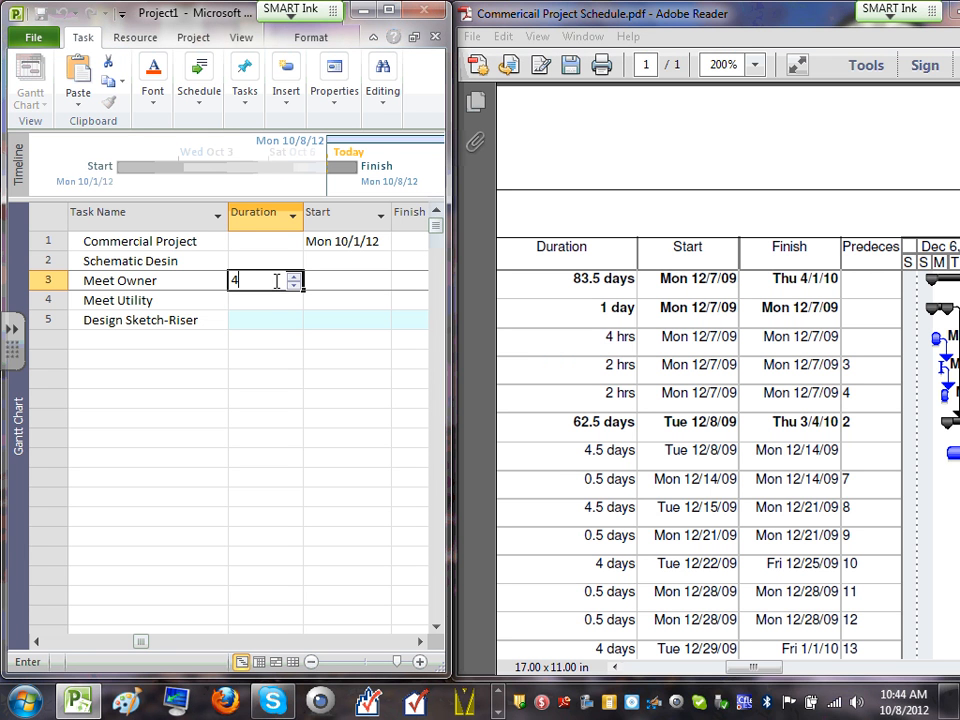
{"action": "left_click", "coordinate": [273, 299]}
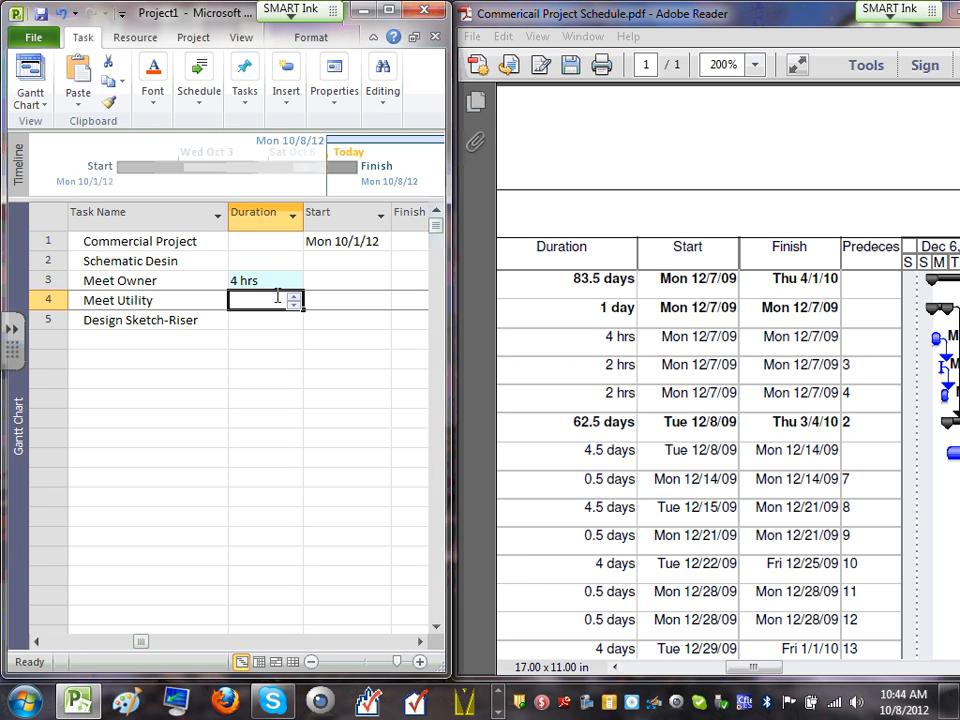
- Set the Meet Owner task's start date to Monday, October 1, 2012 using the calendar
{"action": "left_click", "coordinate": [353, 277]}
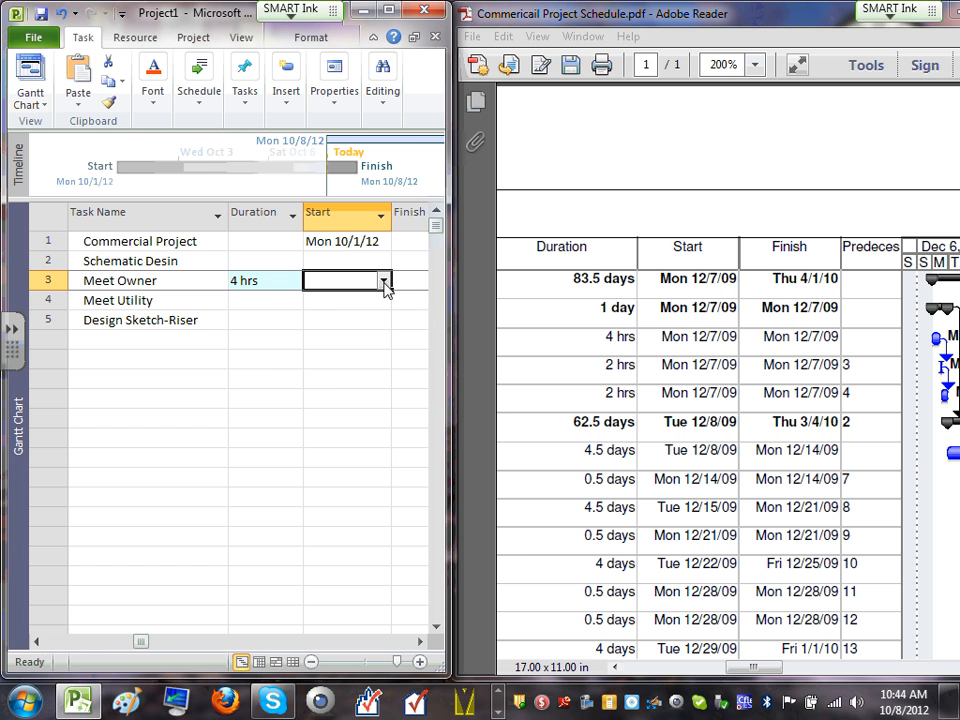
{"action": "left_click", "coordinate": [385, 284]}
{"action": "left_click", "coordinate": [272, 338]}
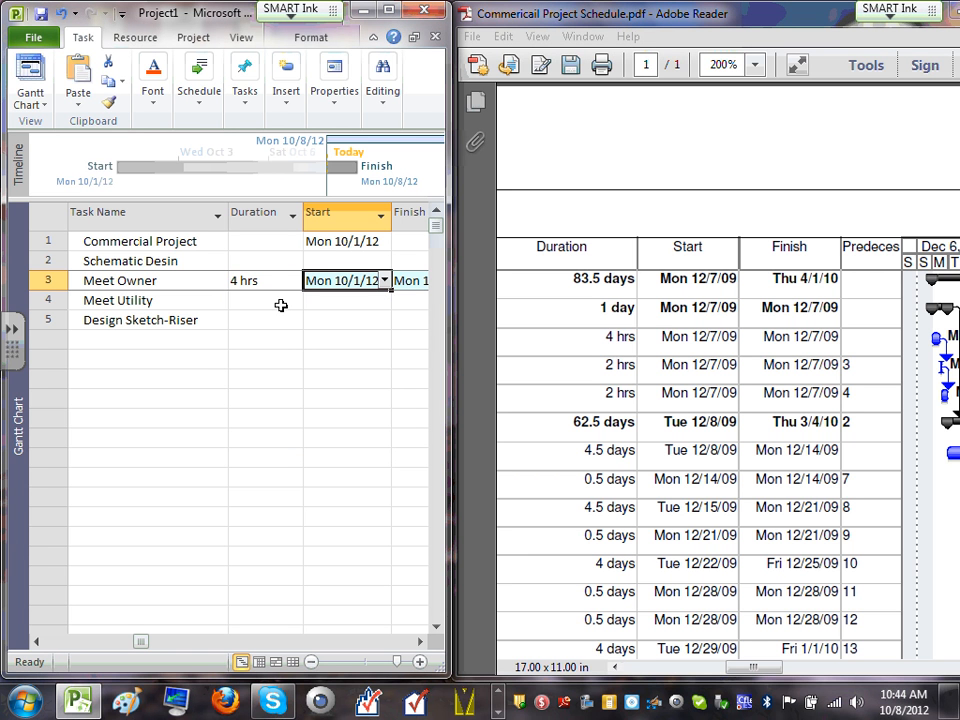
- Set the Meet Utility task's duration to 2 hours, making sure the unit is hours instead of the default days
{"action": "left_click", "coordinate": [281, 302]}
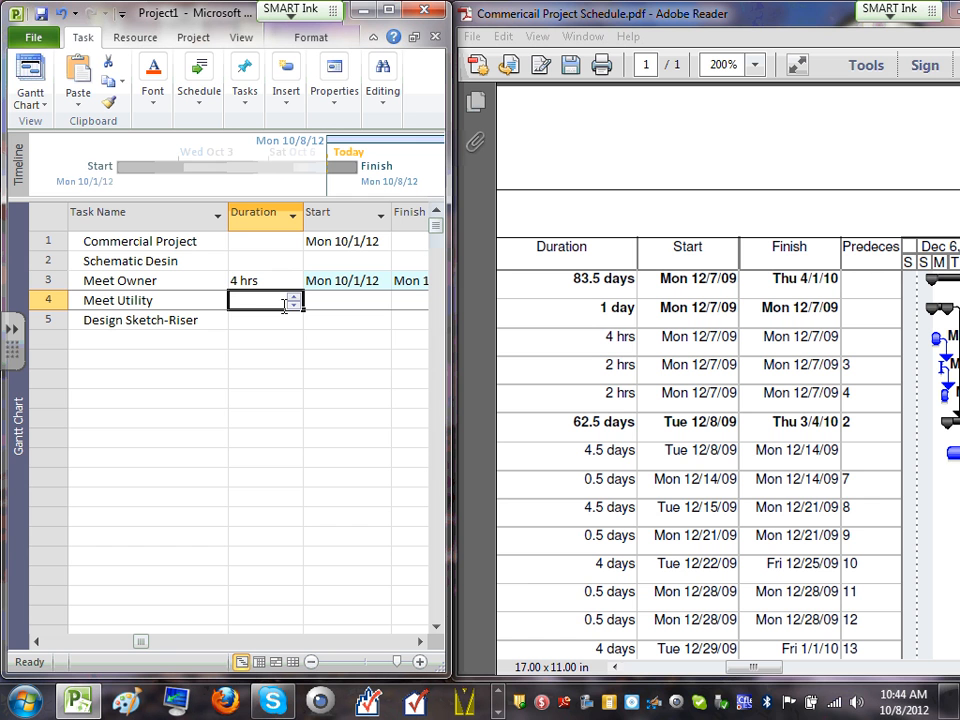
{"action": "type", "text": "2"}
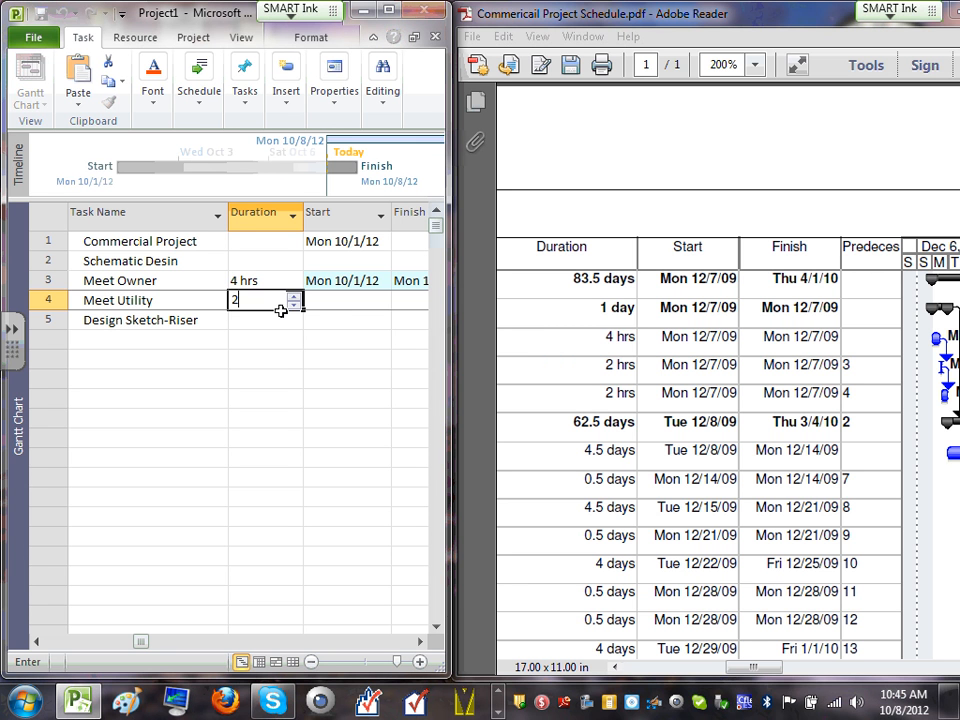
{"action": "key", "text": "Return"}
{"action": "left_click", "coordinate": [271, 302]}
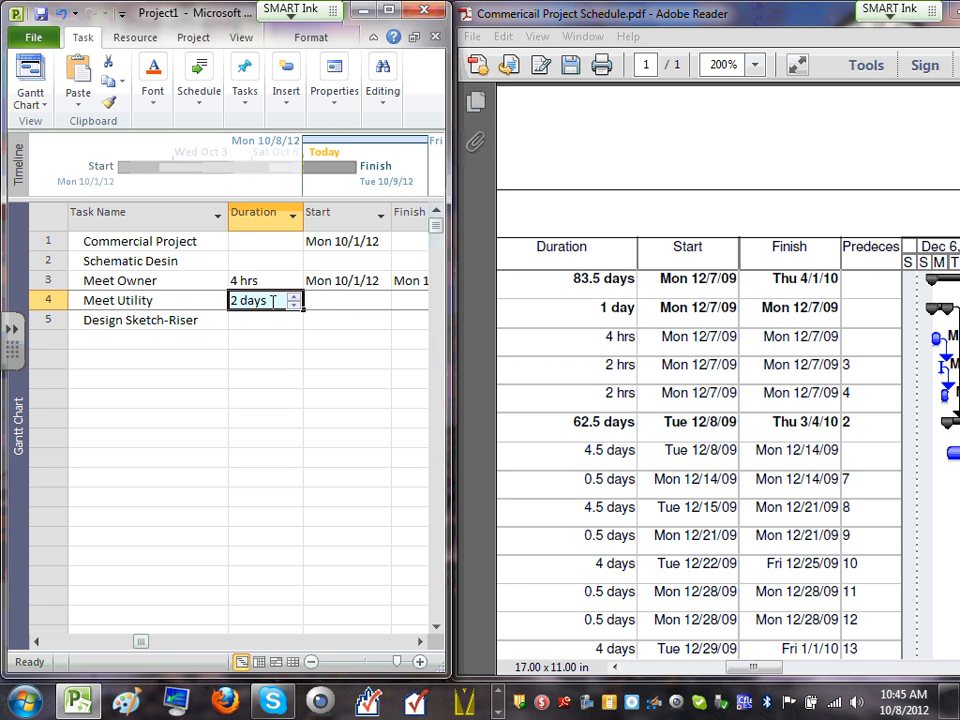
{"action": "type", "text": "2h"}
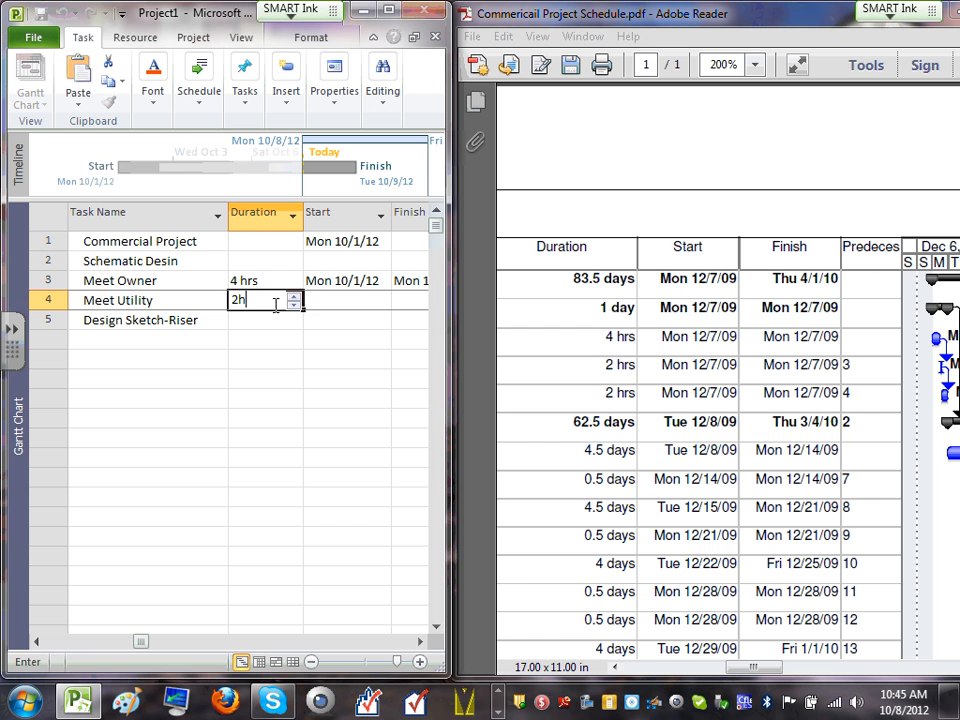
{"action": "key", "text": "Return"}
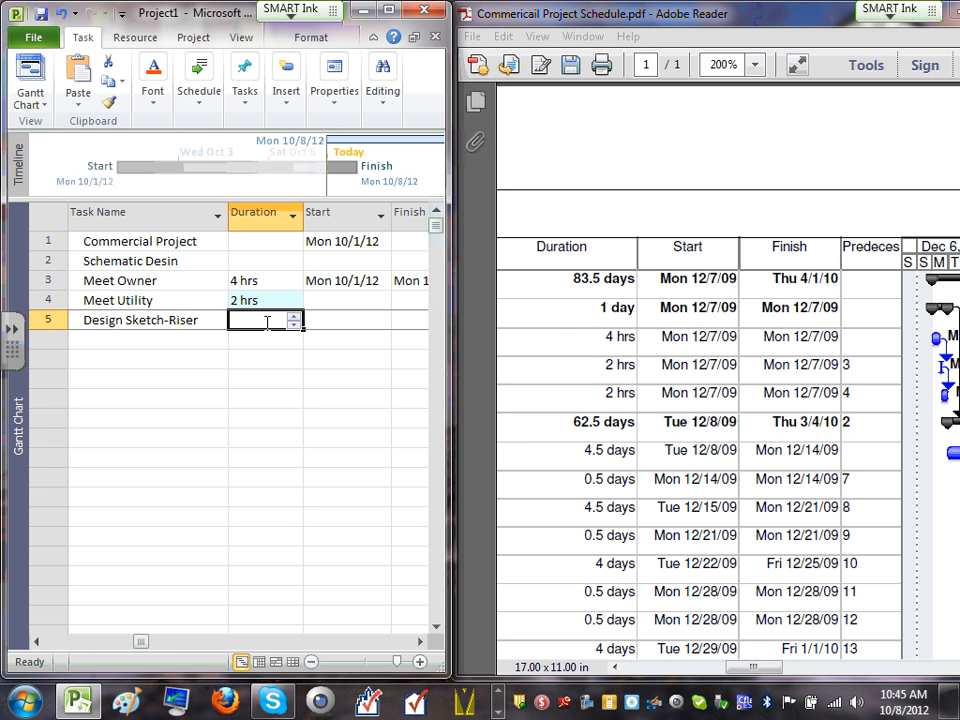
- Set the Design Sketch-Riser task's duration to 2 hours, as in the PDF schedule
{"action": "type", "text": "2 "}
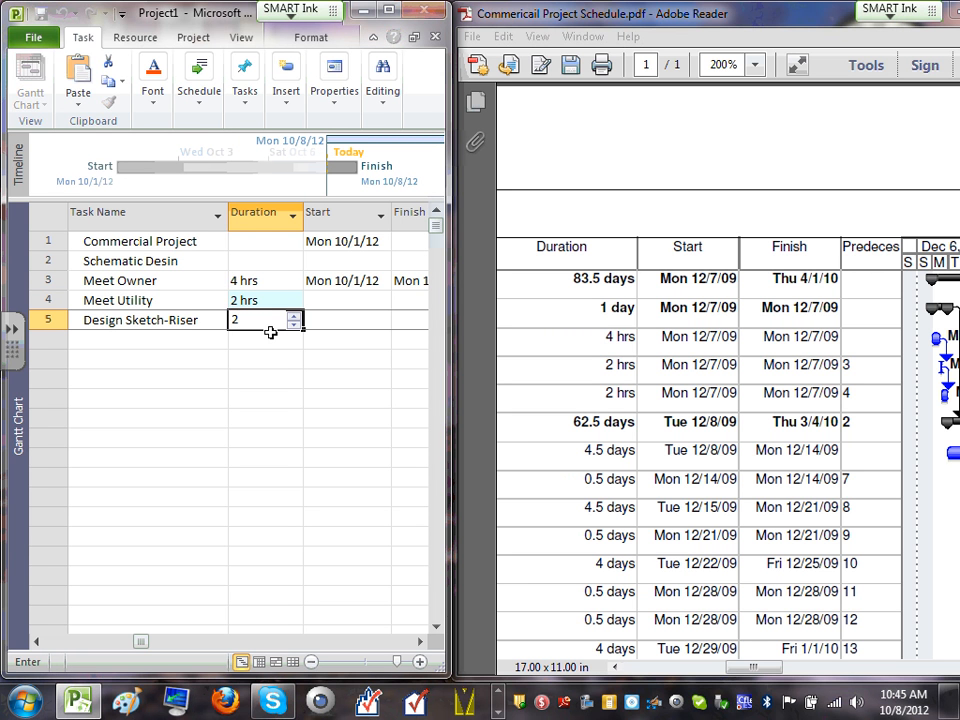
{"action": "type", "text": "h"}
{"action": "key", "text": "Return"}
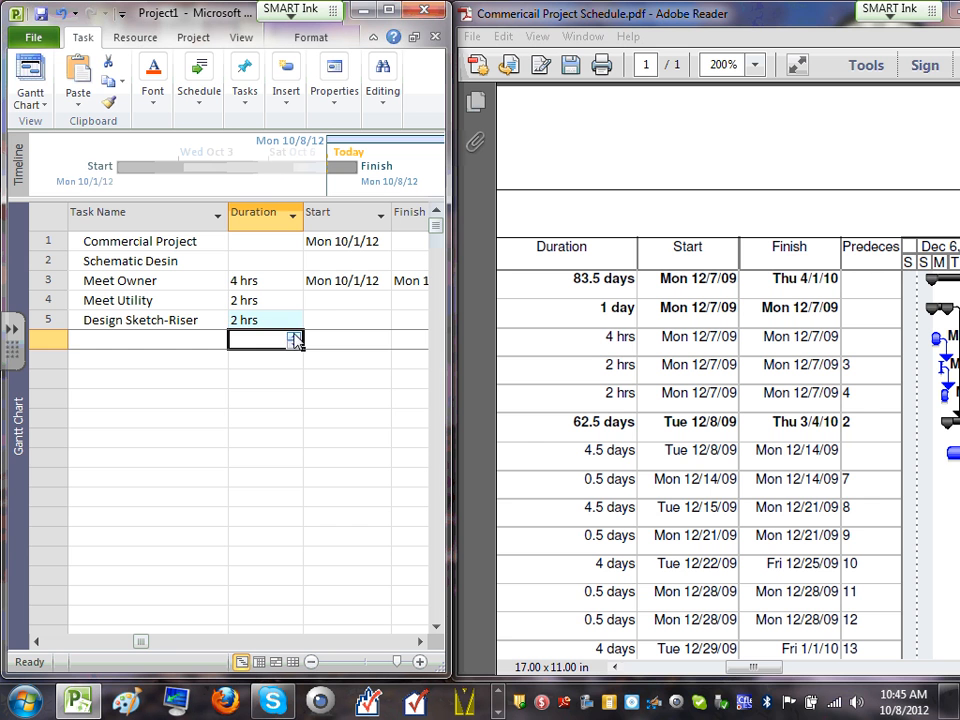
{"action": "left_click", "coordinate": [345, 300]}
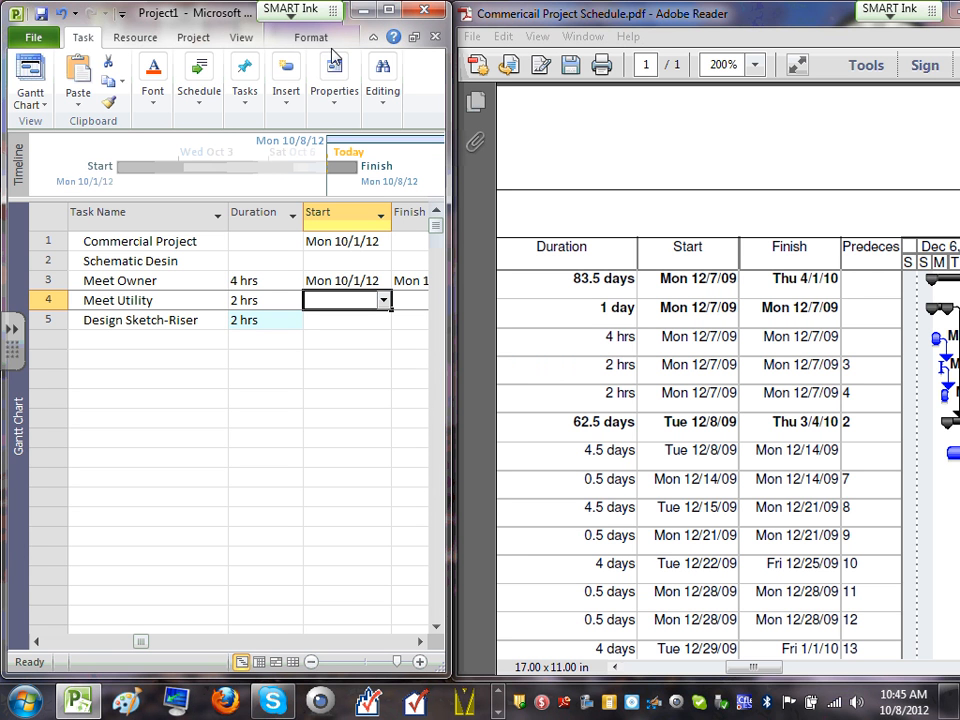
- Indent the Schematic Desin task one level so it becomes a subtask of Commercial Project
{"action": "left_click", "coordinate": [413, 9]}
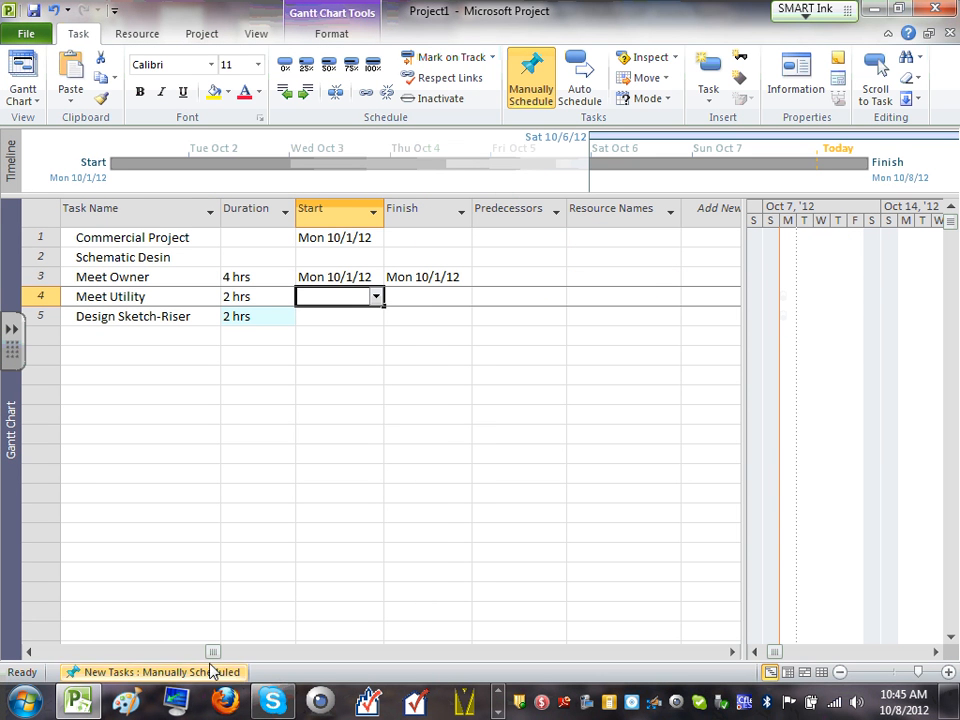
{"action": "left_click", "coordinate": [29, 651]}
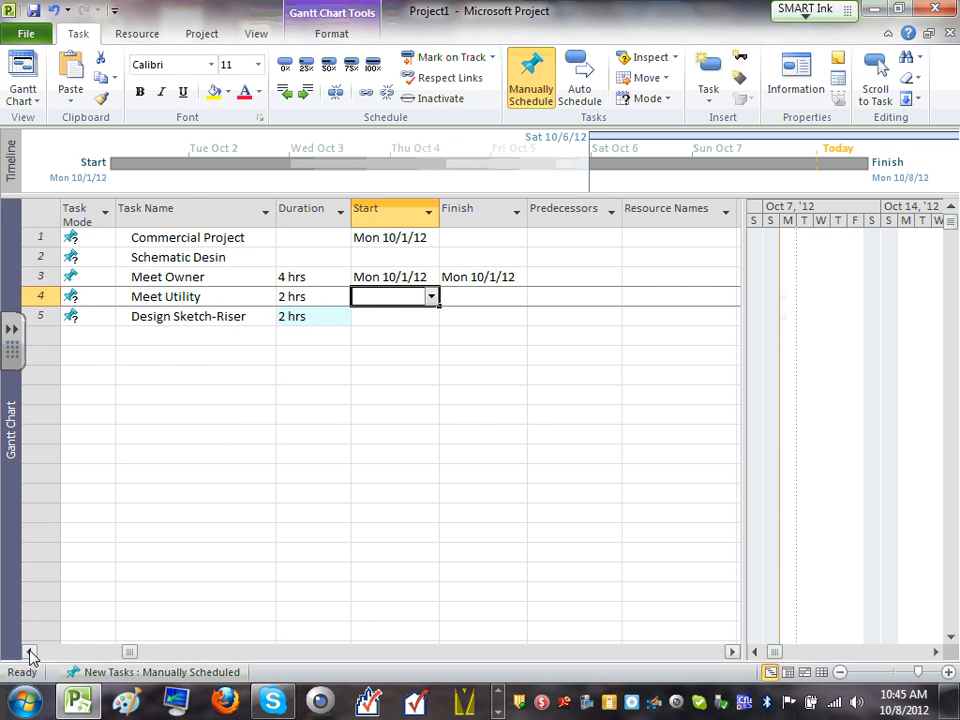
{"action": "left_click", "coordinate": [29, 651]}
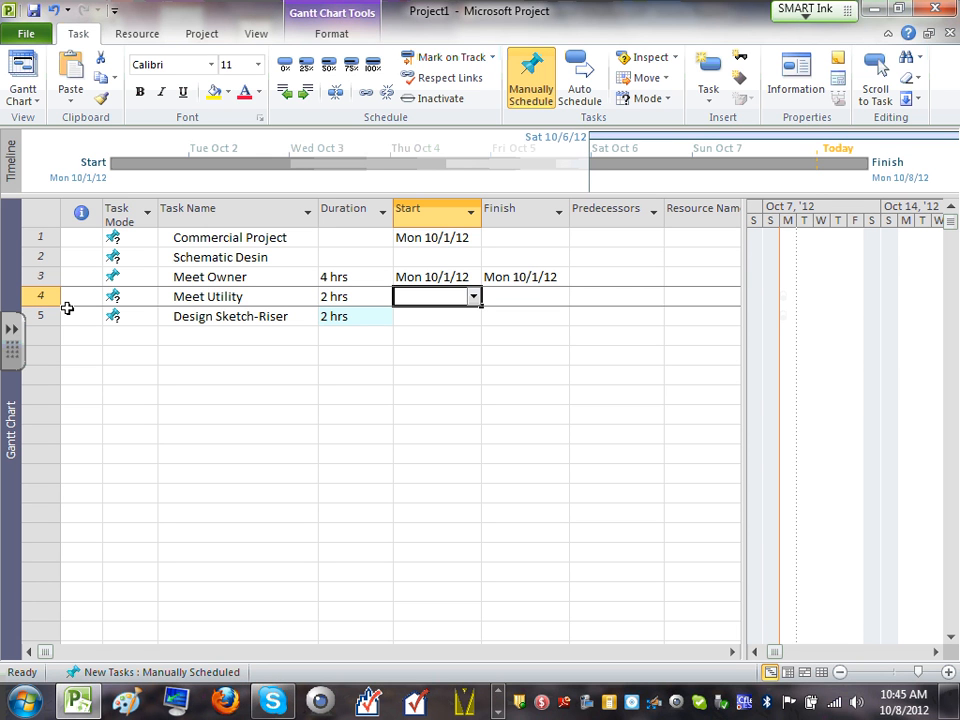
{"action": "left_click", "coordinate": [181, 258]}
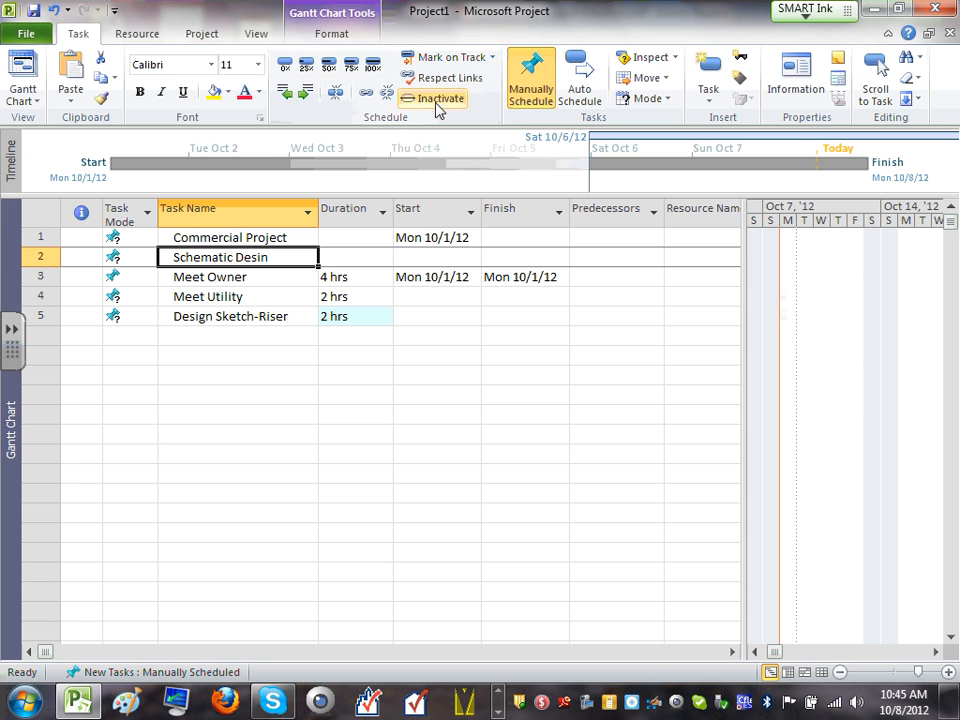
{"action": "left_click", "coordinate": [307, 93]}
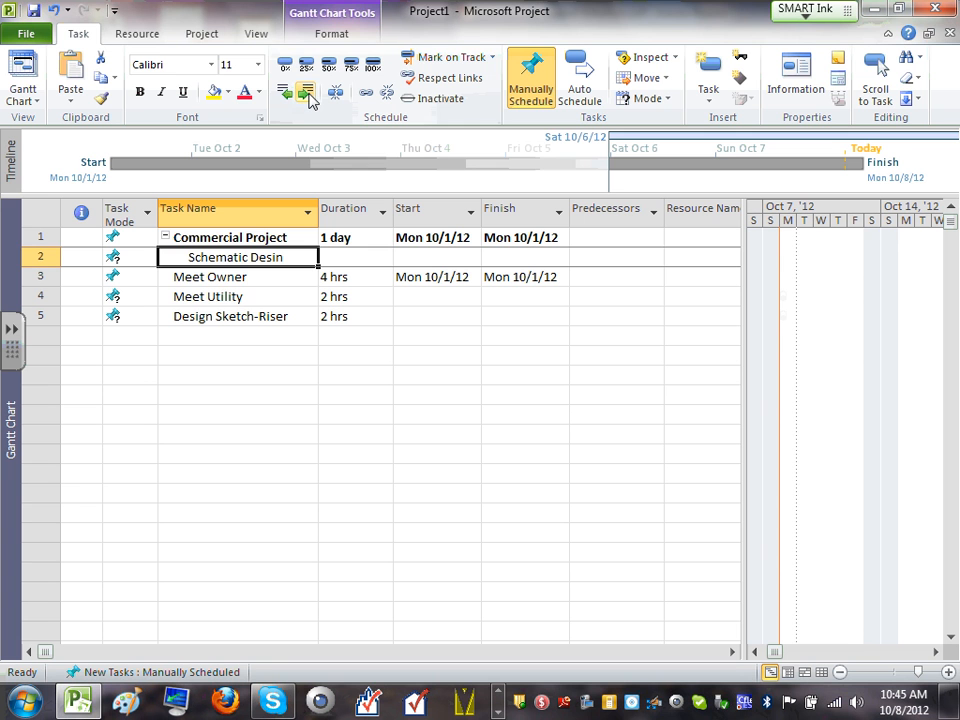
- Indent the Meet Owner, Meet Utility and Design Sketch-Riser tasks together as subtasks of Schematic Desin
{"action": "left_click", "coordinate": [235, 278]}
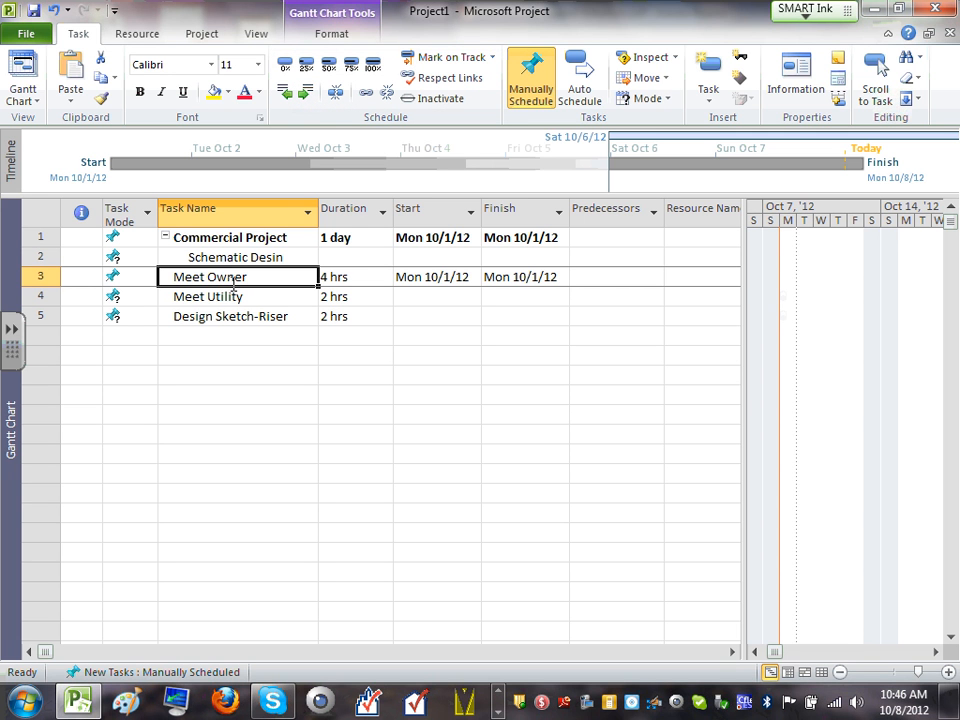
{"action": "left_click", "coordinate": [52, 279]}
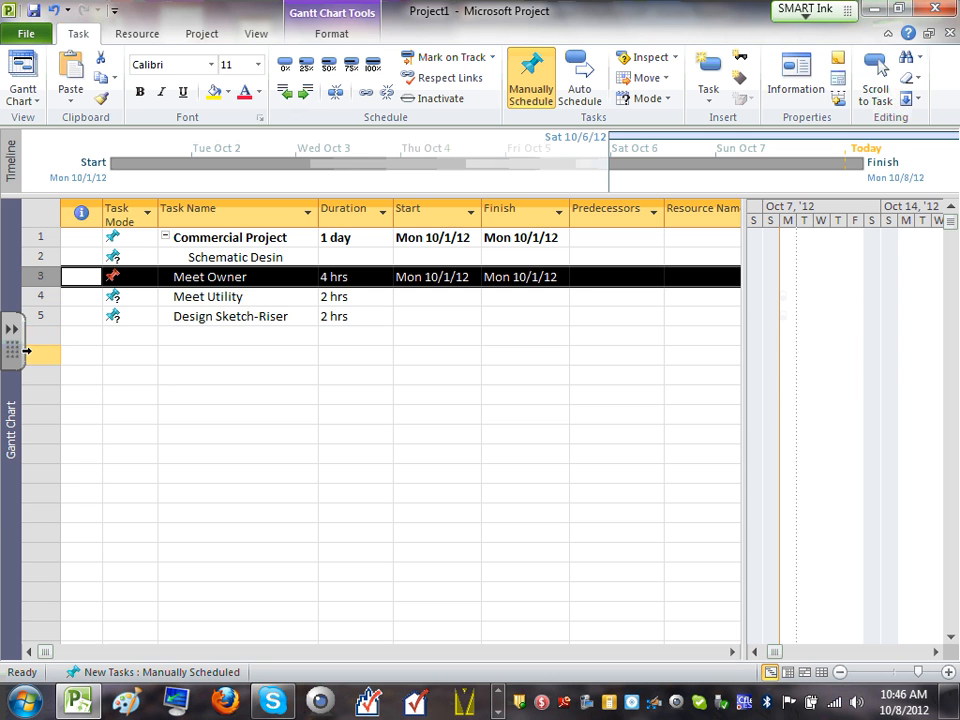
{"action": "left_click", "coordinate": [47, 316], "text": "shift"}
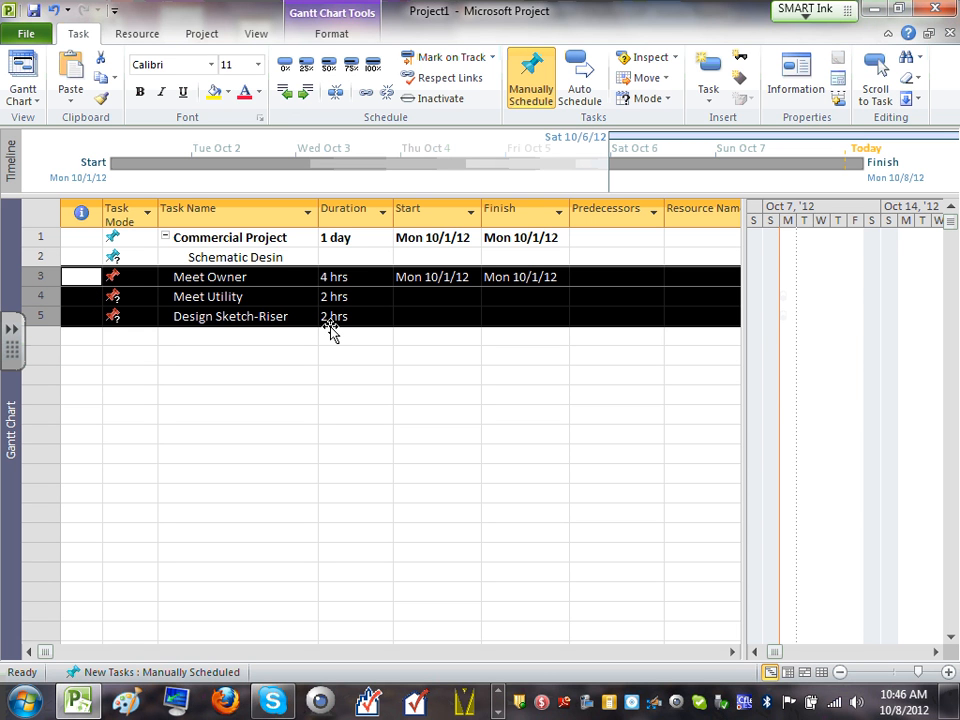
{"action": "left_click", "coordinate": [171, 276]}
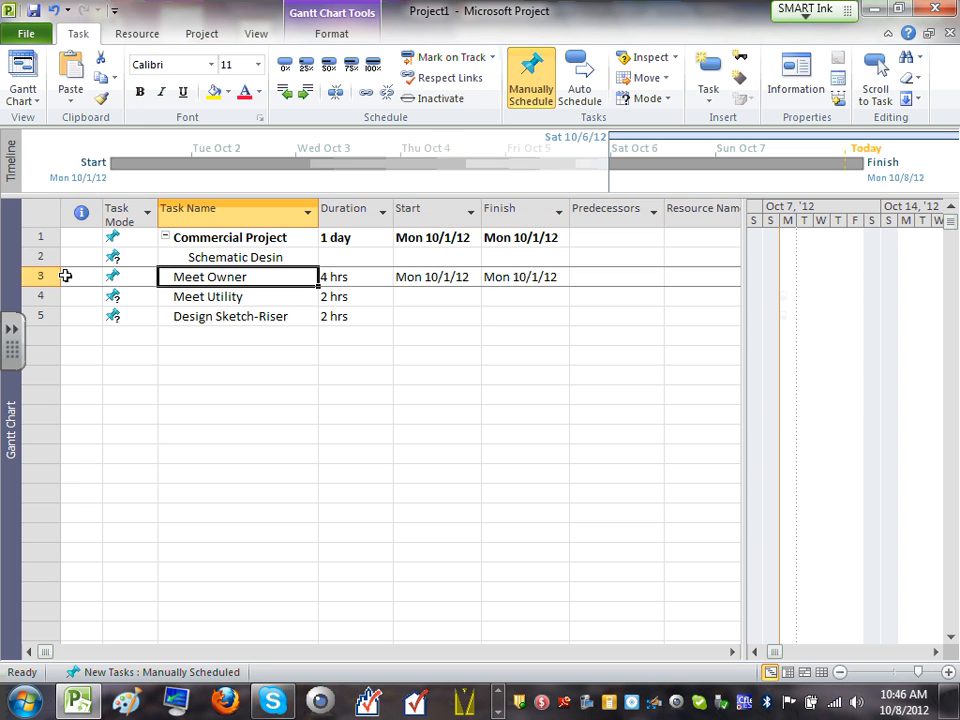
{"action": "left_click", "coordinate": [42, 276]}
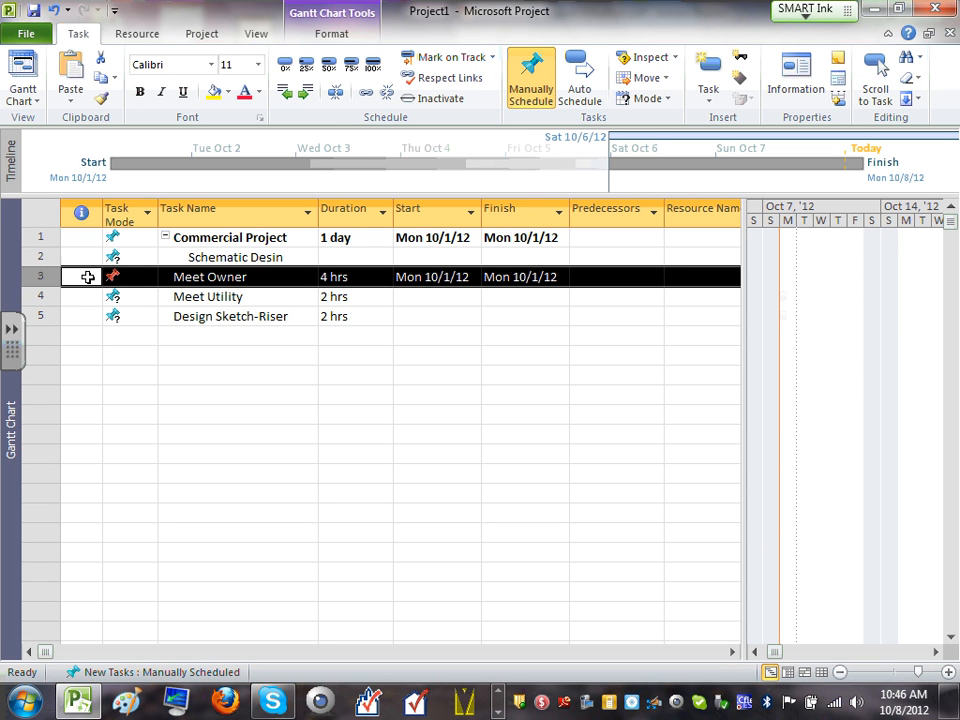
{"action": "left_click", "coordinate": [138, 276]}
{"action": "left_click", "coordinate": [195, 277]}
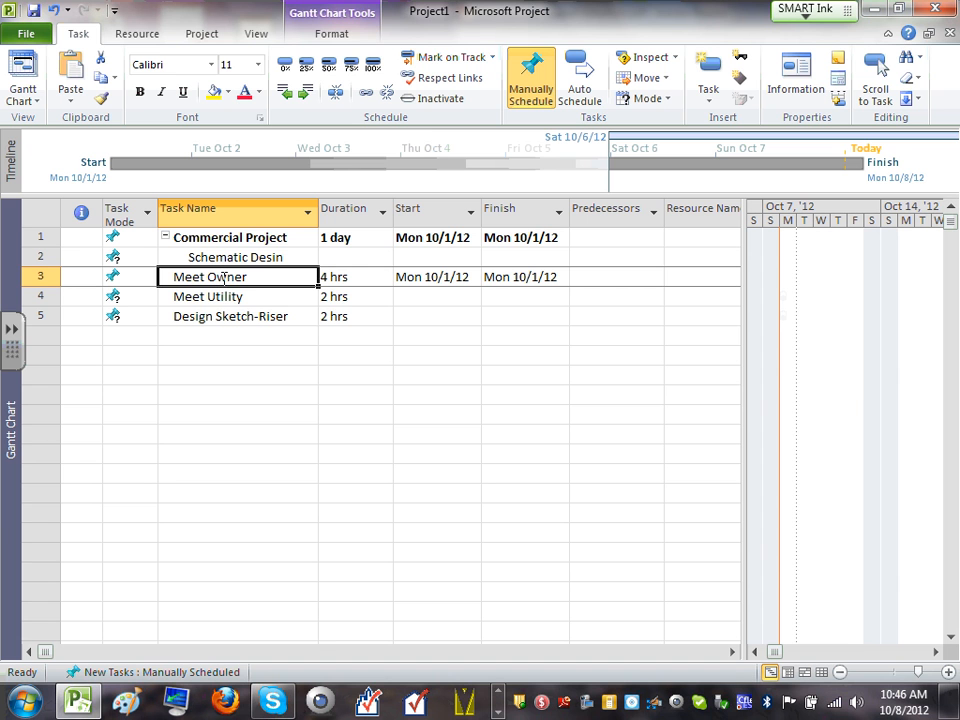
{"action": "left_click", "coordinate": [229, 318], "text": "shift"}
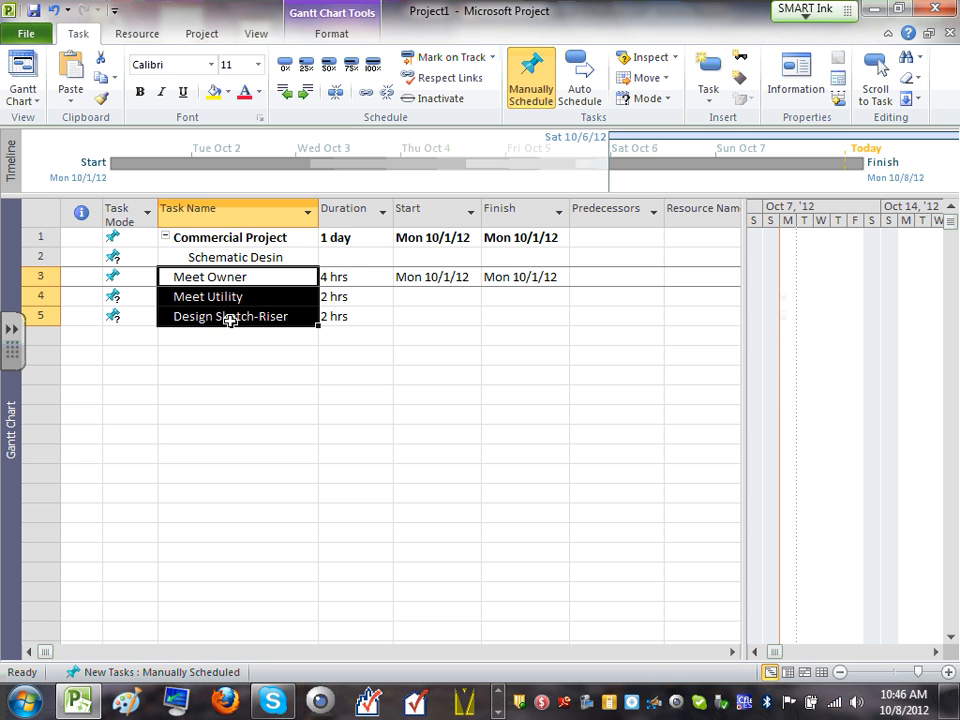
{"action": "left_click", "coordinate": [307, 93]}
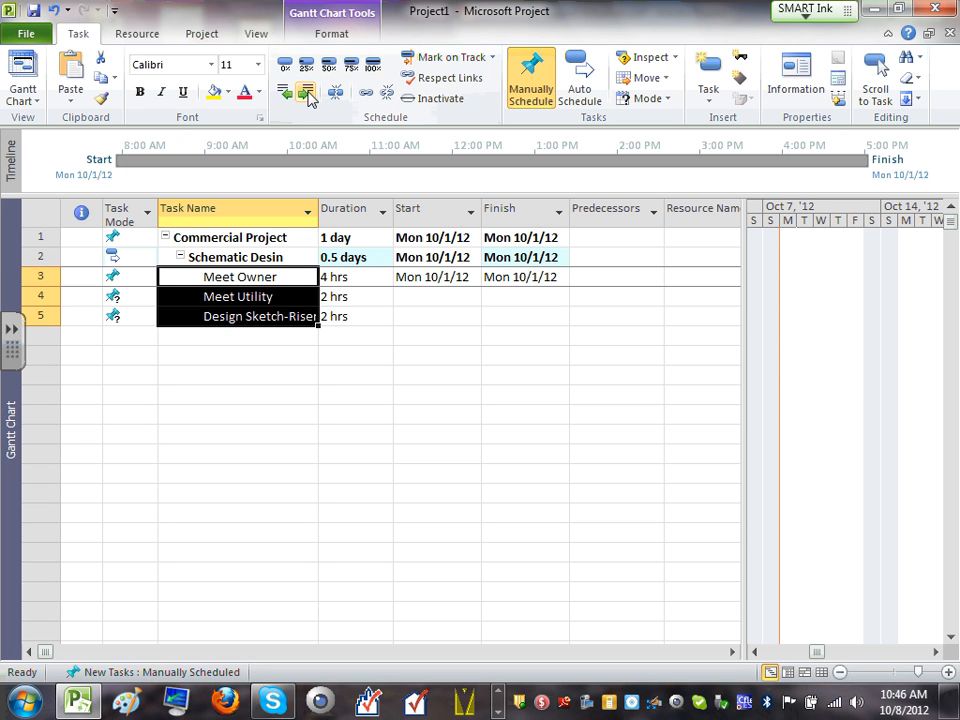
- Link the Meet Owner, Meet Utility and Design Sketch-Riser tasks in sequence so each starts when the preceding one finishes
{"action": "left_click", "coordinate": [246, 275]}
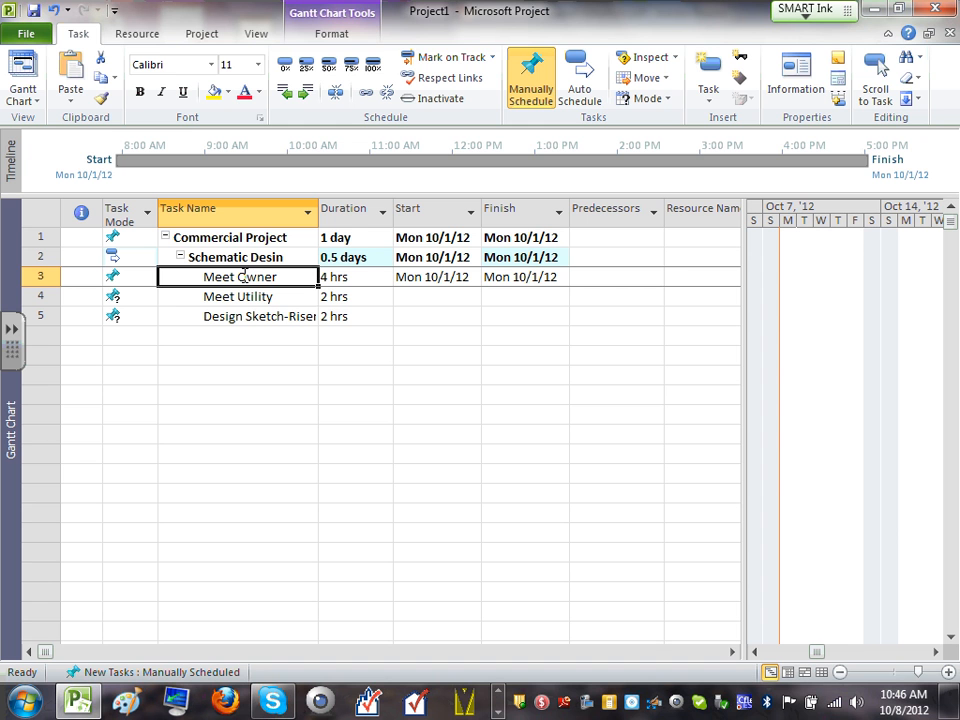
{"action": "left_click", "coordinate": [252, 318], "text": "shift"}
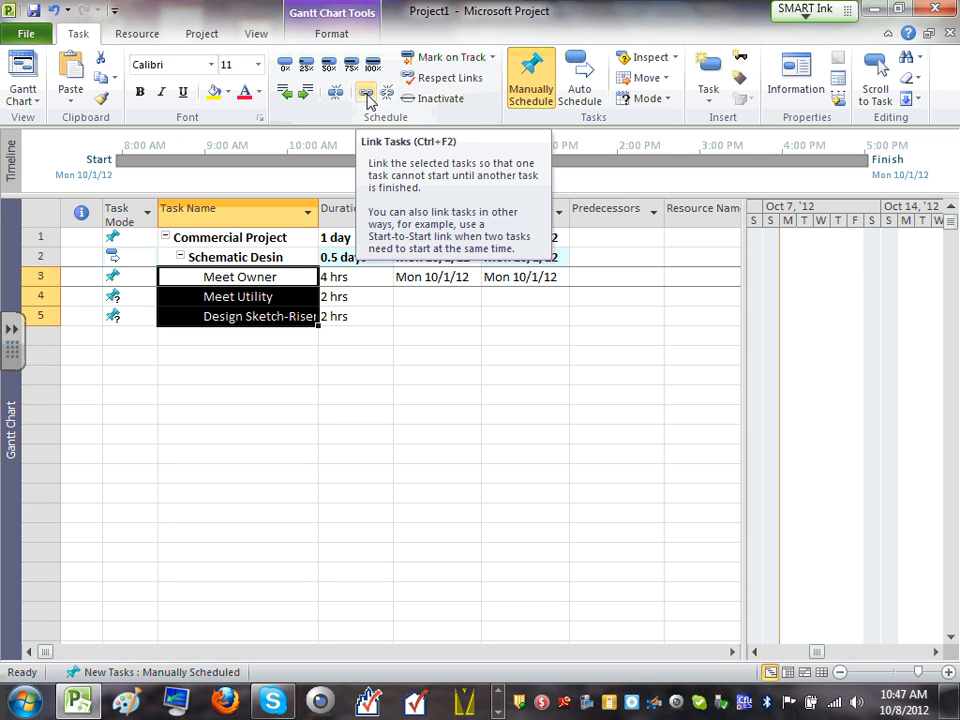
{"action": "left_click", "coordinate": [269, 294]}
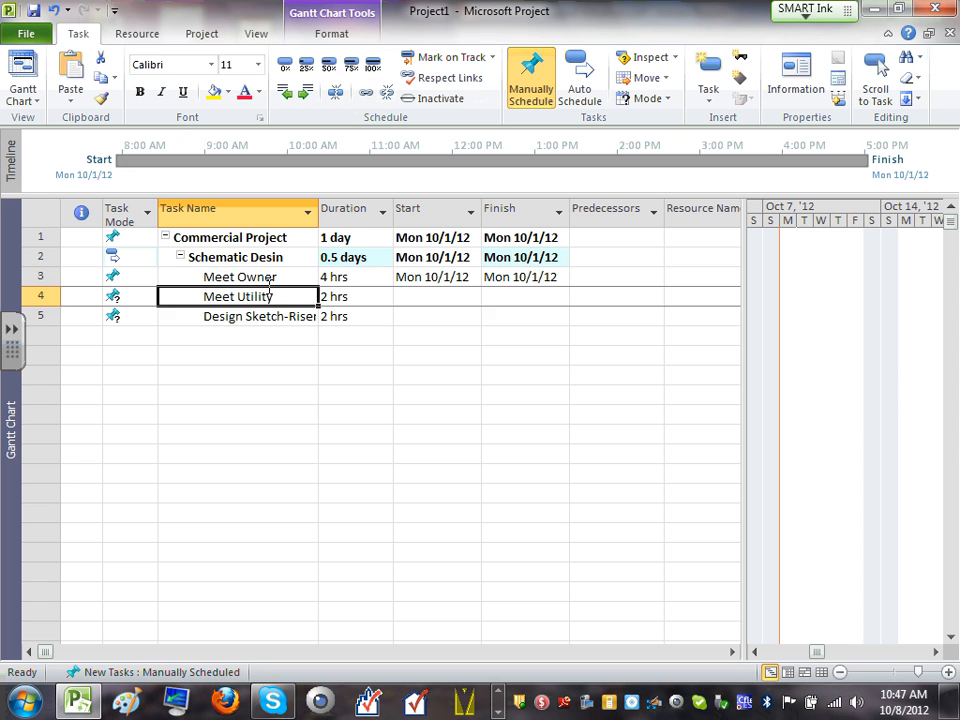
{"action": "left_click", "coordinate": [272, 275]}
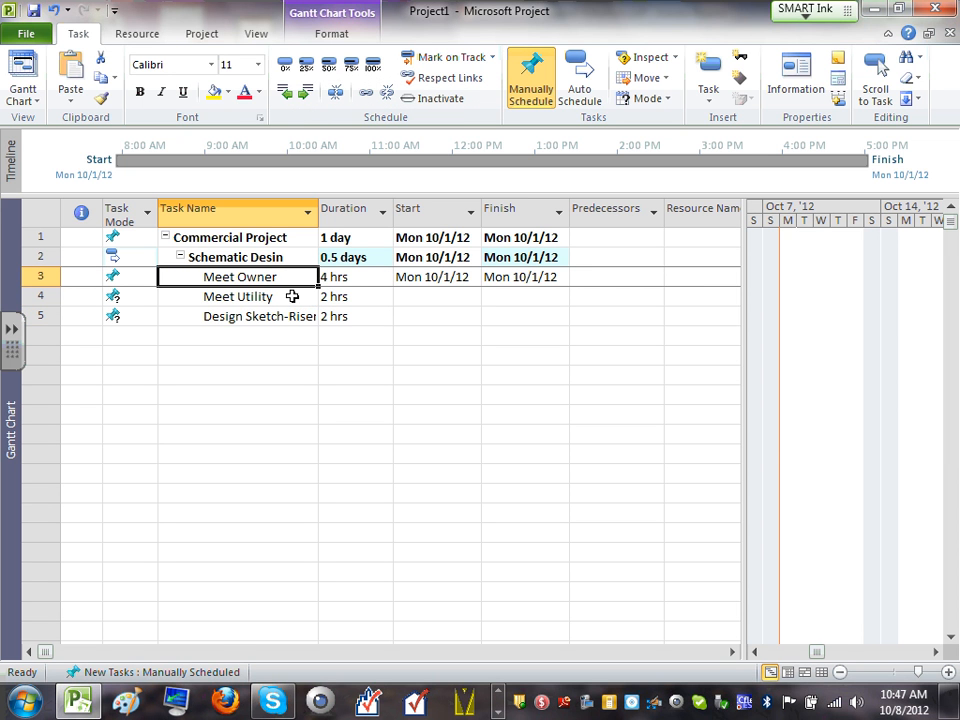
{"action": "left_click_drag", "start_coordinate": [272, 317], "coordinate": [272, 302]}
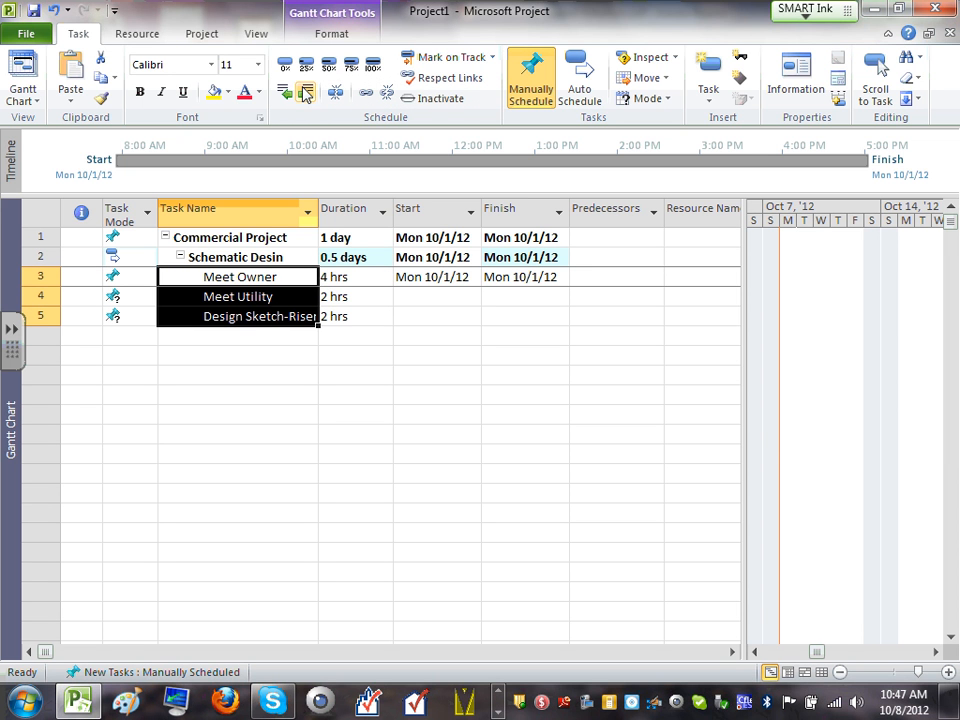
{"action": "left_click", "coordinate": [367, 94]}
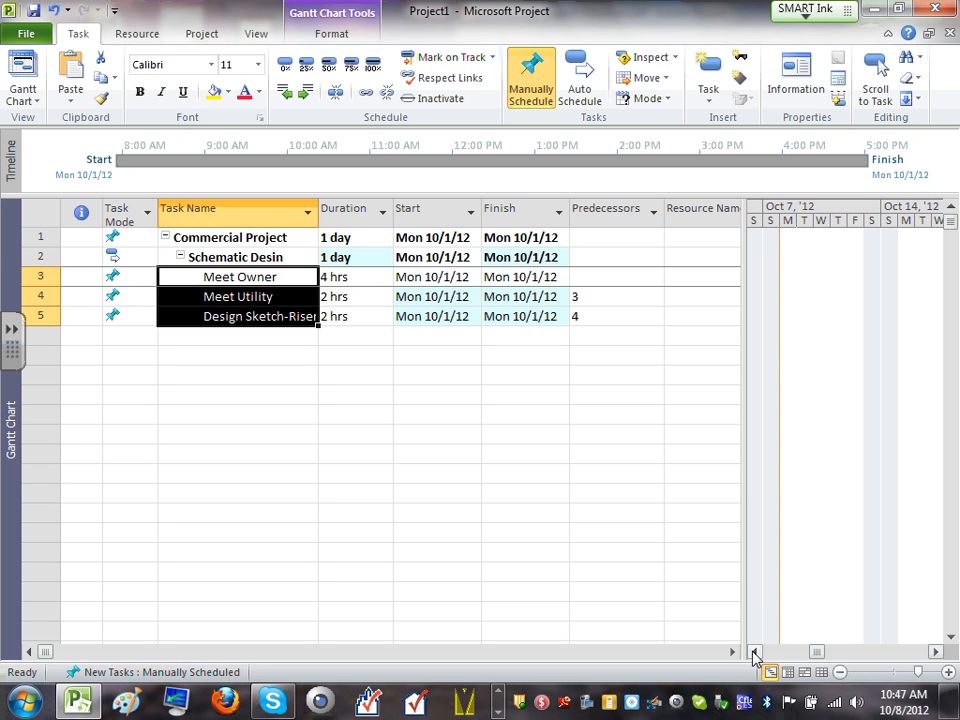
{"action": "left_click_drag", "start_coordinate": [753, 651], "coordinate": [753, 651]}
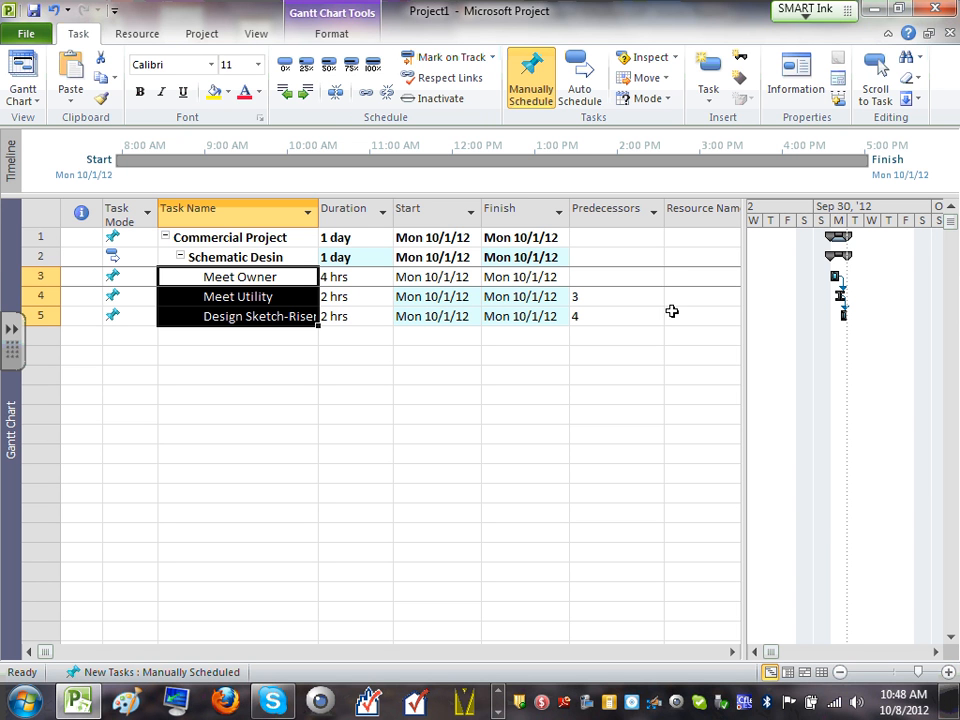
- Collapse and re-expand the Commercial Project and Schematic Desin summary tasks to check the outline structure
{"action": "left_click", "coordinate": [371, 373]}
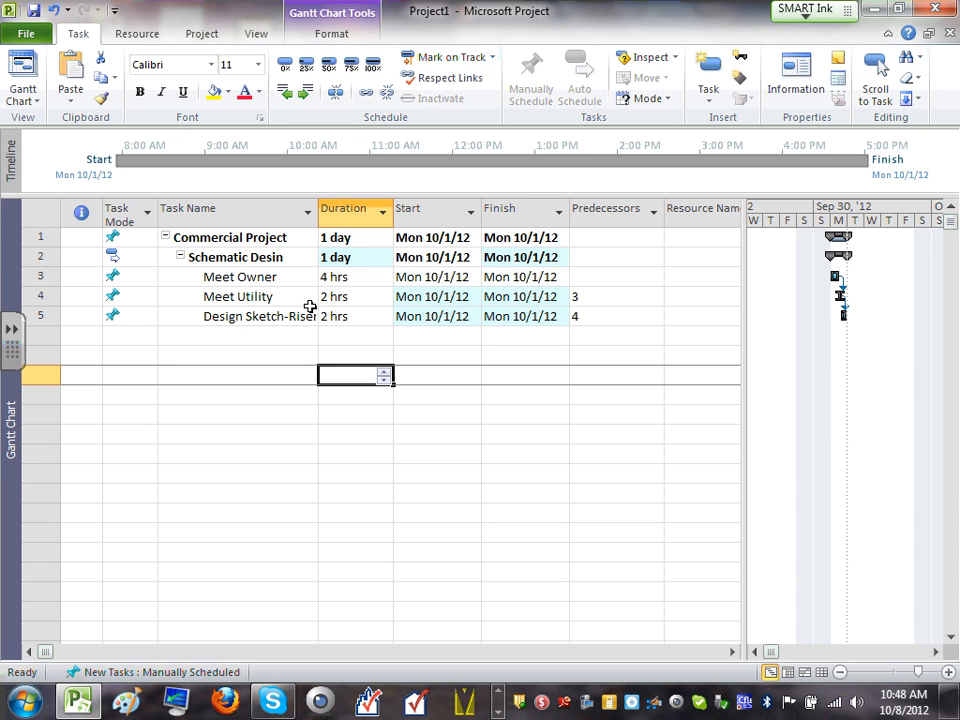
{"action": "left_click", "coordinate": [245, 277]}
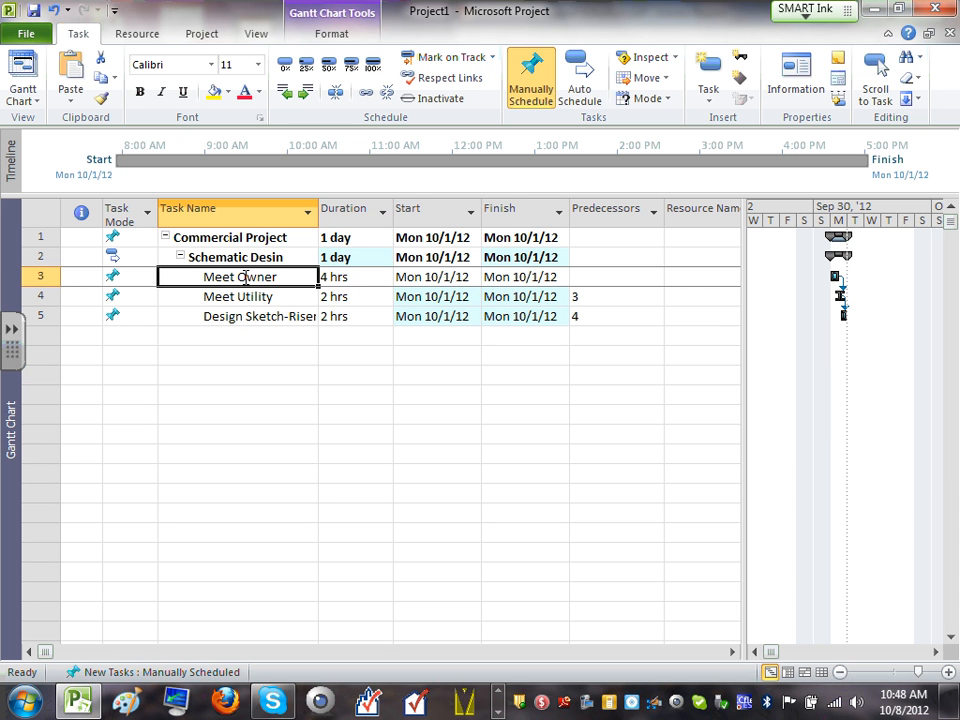
{"action": "left_click", "coordinate": [240, 360]}
{"action": "left_click", "coordinate": [165, 237]}
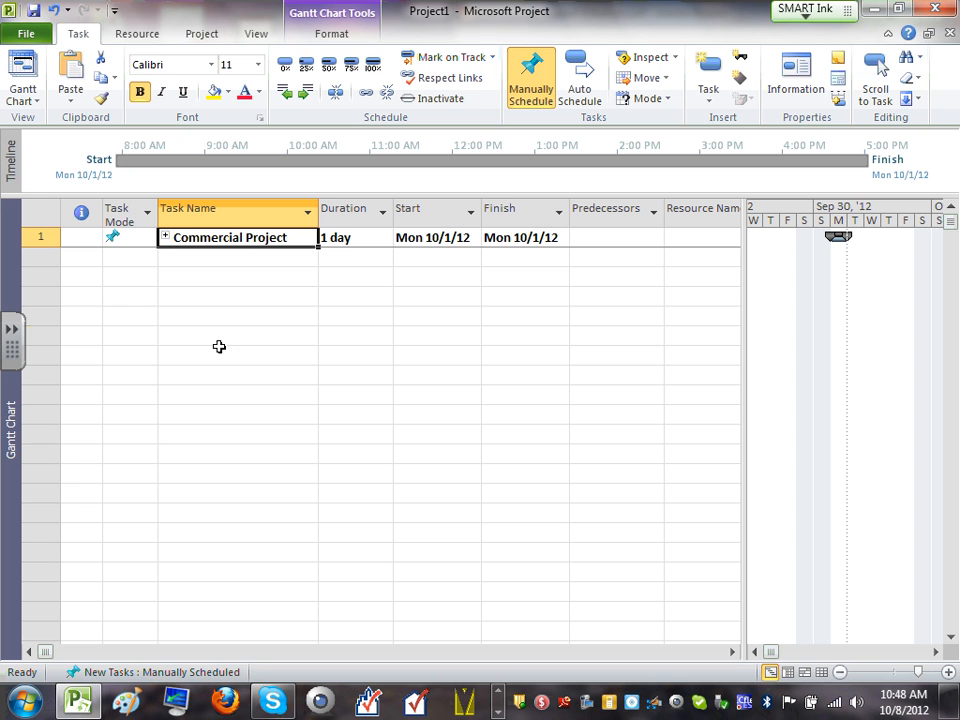
{"action": "left_click", "coordinate": [165, 237]}
{"action": "left_click", "coordinate": [181, 257]}
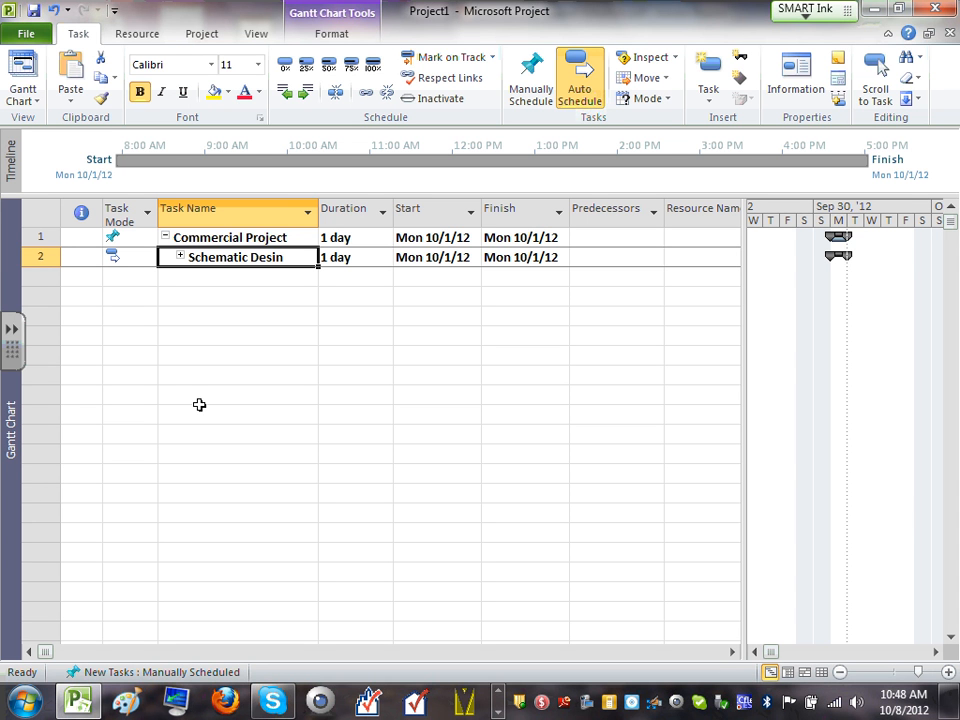
{"action": "left_click", "coordinate": [179, 254]}
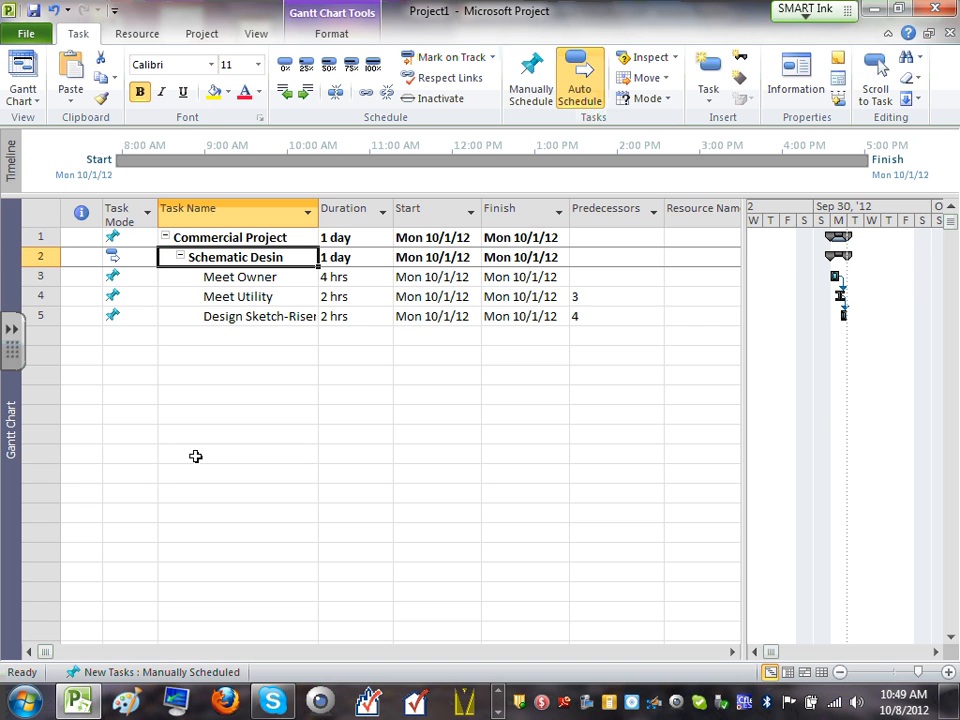
- Show the project beside the PDF schedule and bring the PDF's Task Name column into view for reading
{"action": "left_click", "coordinate": [897, 10]}
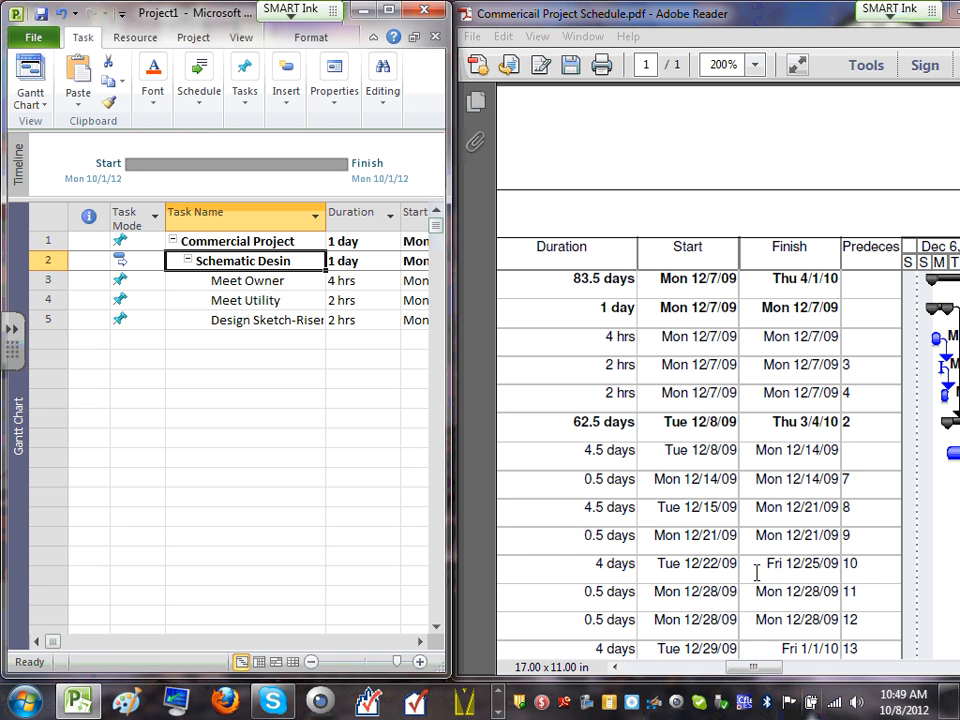
{"action": "left_click_drag", "start_coordinate": [753, 668], "coordinate": [668, 677]}
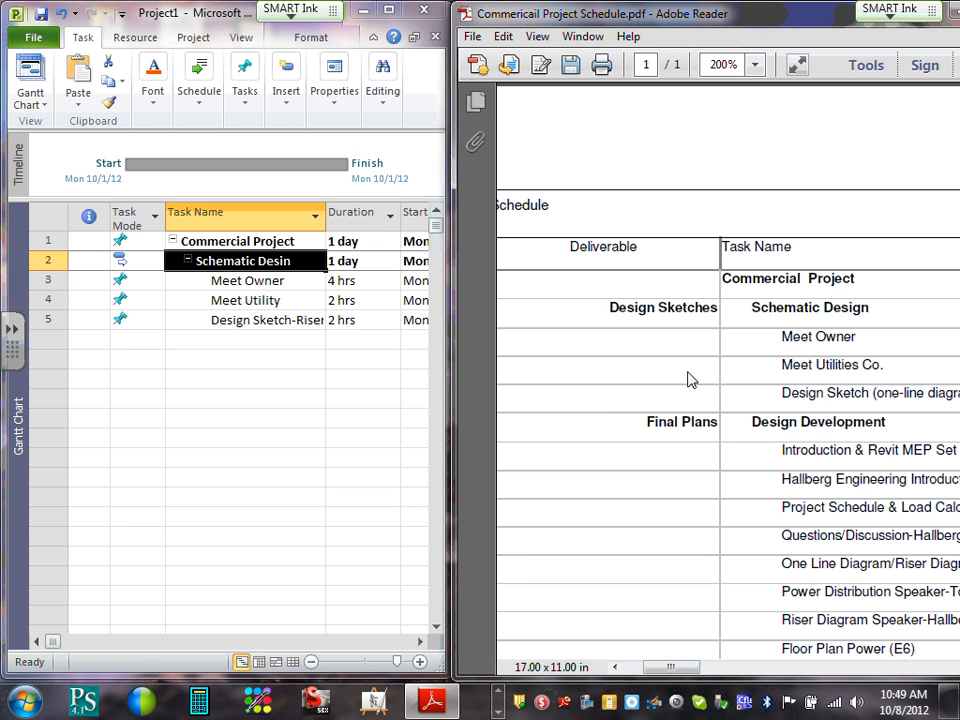
{"action": "left_click_drag", "start_coordinate": [688, 670], "coordinate": [702, 670]}
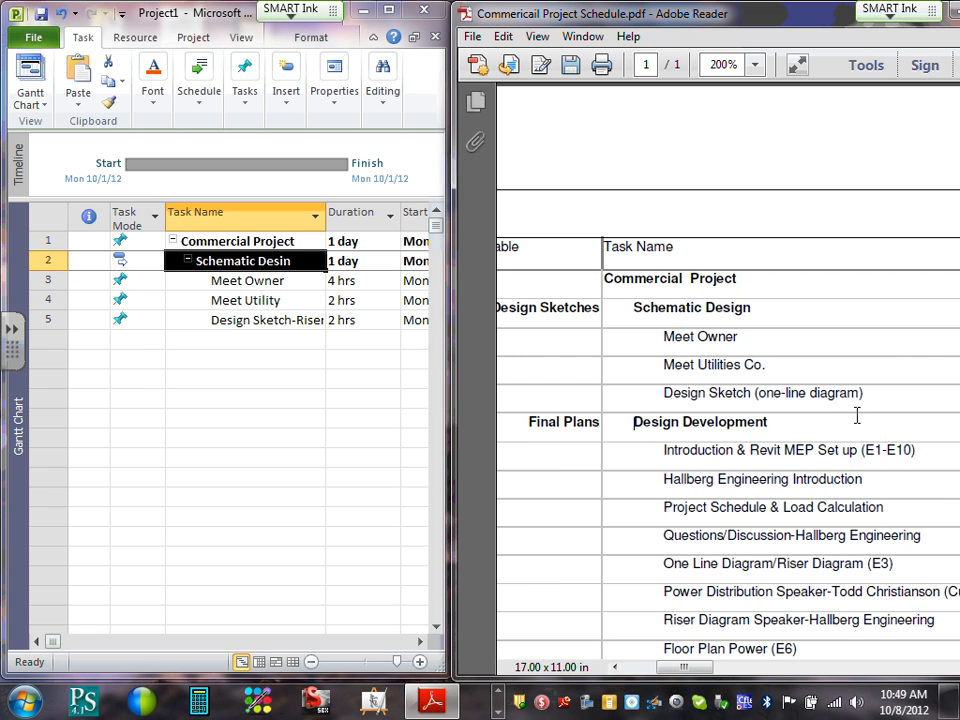
- Insert a new blank task between Meet Owner and Meet Utility in the Schematic Desin phase
{"action": "left_click", "coordinate": [40, 262]}
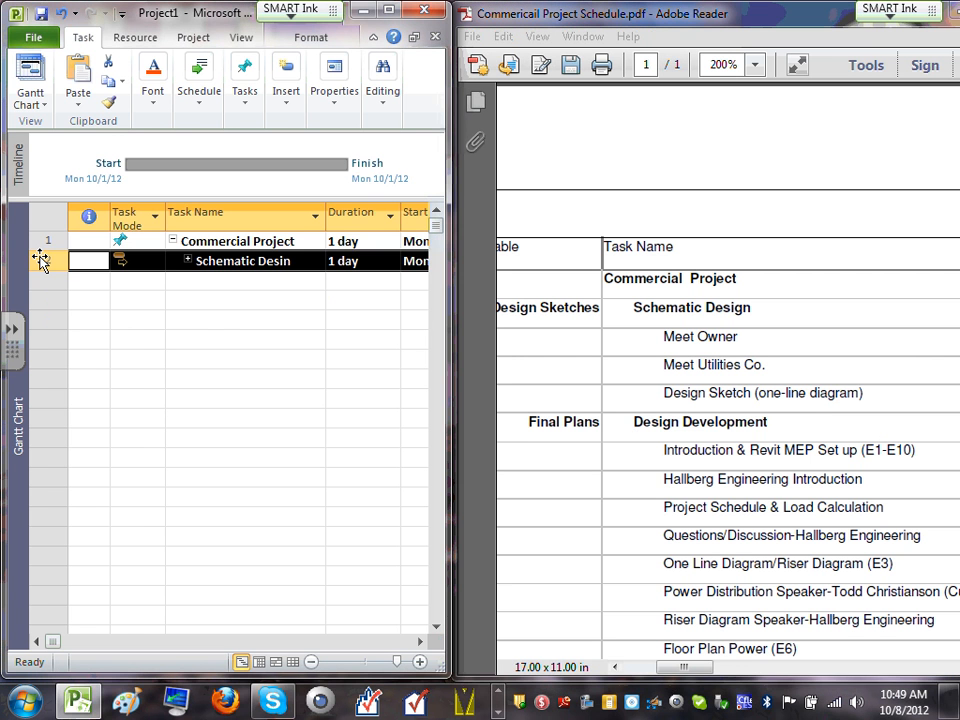
{"action": "left_click", "coordinate": [187, 261]}
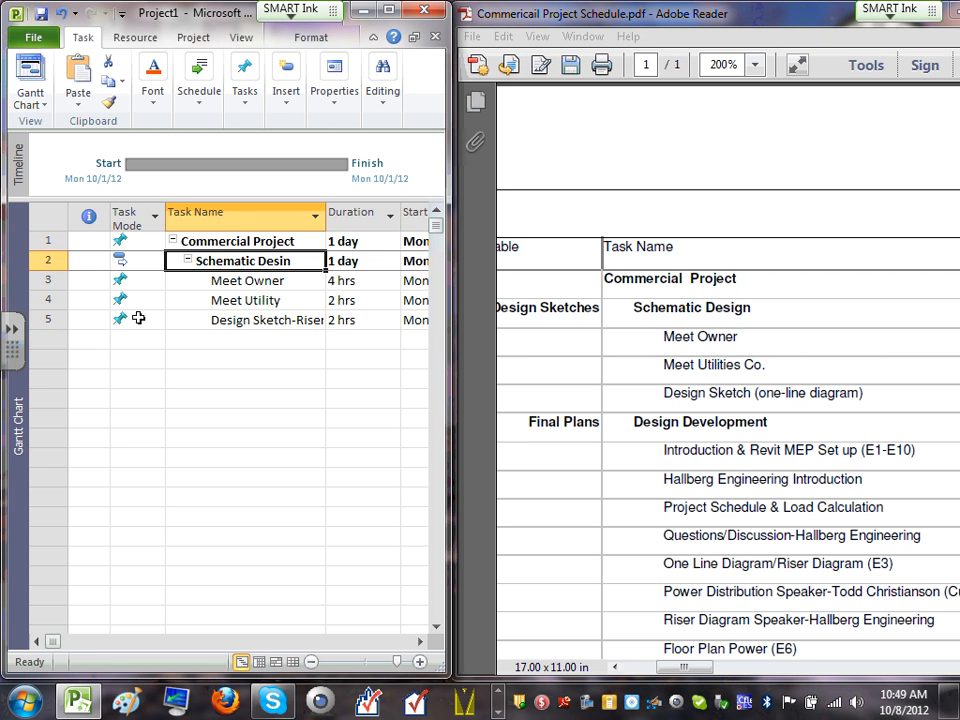
{"action": "left_click", "coordinate": [52, 300]}
{"action": "right_click", "coordinate": [52, 302]}
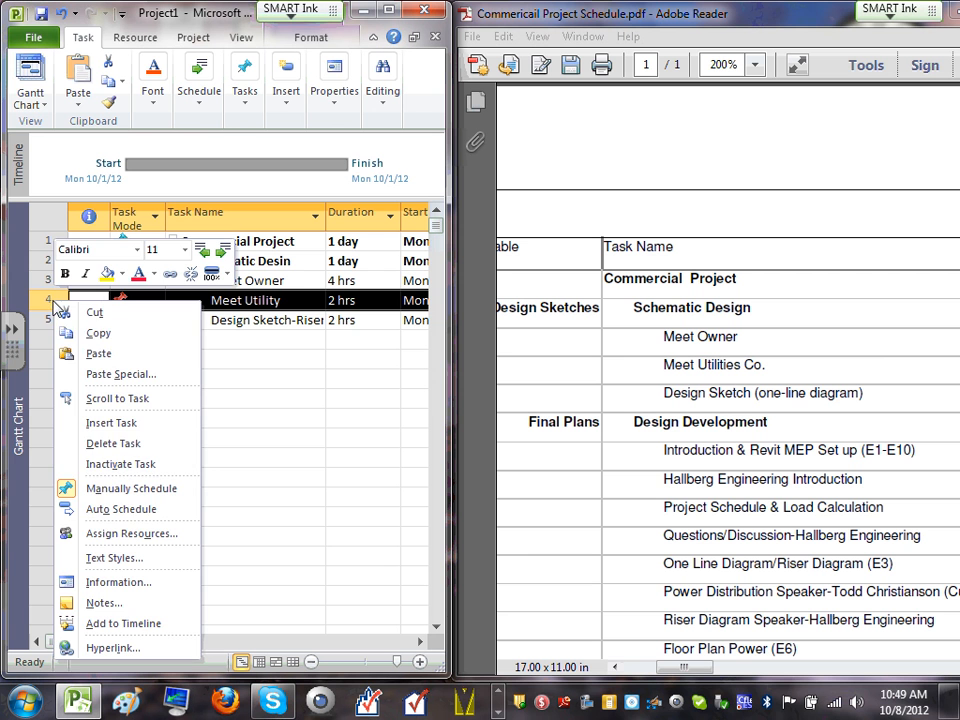
{"action": "left_click", "coordinate": [132, 426]}
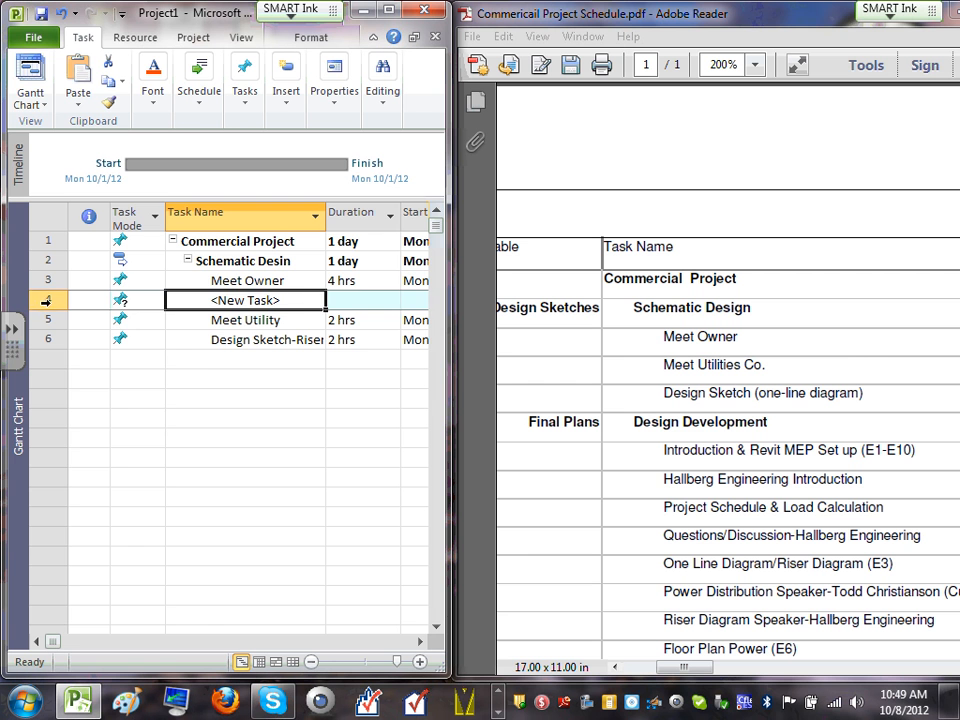
- Delete the blank new task between Meet Owner and Meet Utility
{"action": "left_click", "coordinate": [46, 300]}
{"action": "right_click", "coordinate": [46, 302]}
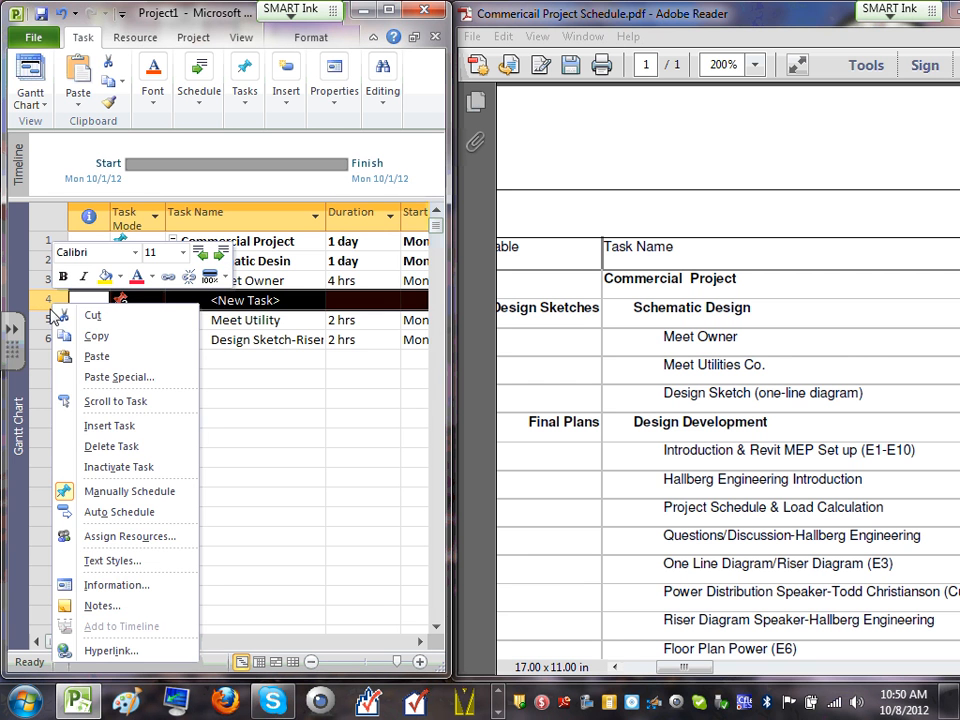
{"action": "left_click", "coordinate": [125, 446]}
{"action": "left_click", "coordinate": [246, 438]}
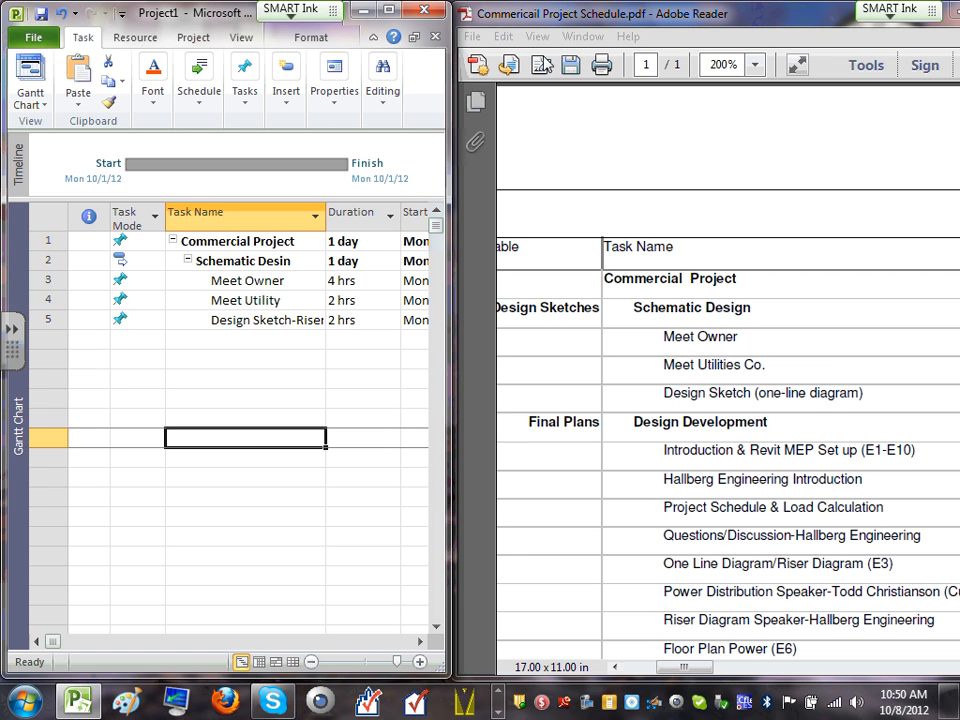
- Copy the Schematic Desin summary task with its three subtasks and paste the copy below Design Sketch-Riser
{"action": "left_click", "coordinate": [226, 339]}
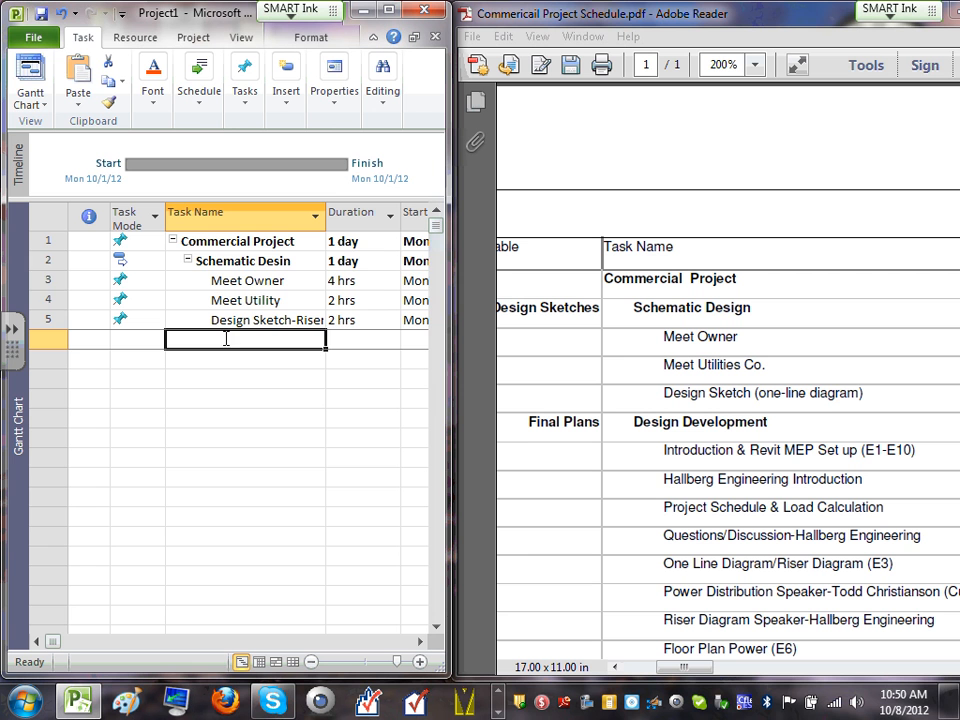
{"action": "left_click", "coordinate": [47, 260]}
{"action": "left_click_drag", "start_coordinate": [47, 260], "coordinate": [48, 312]}
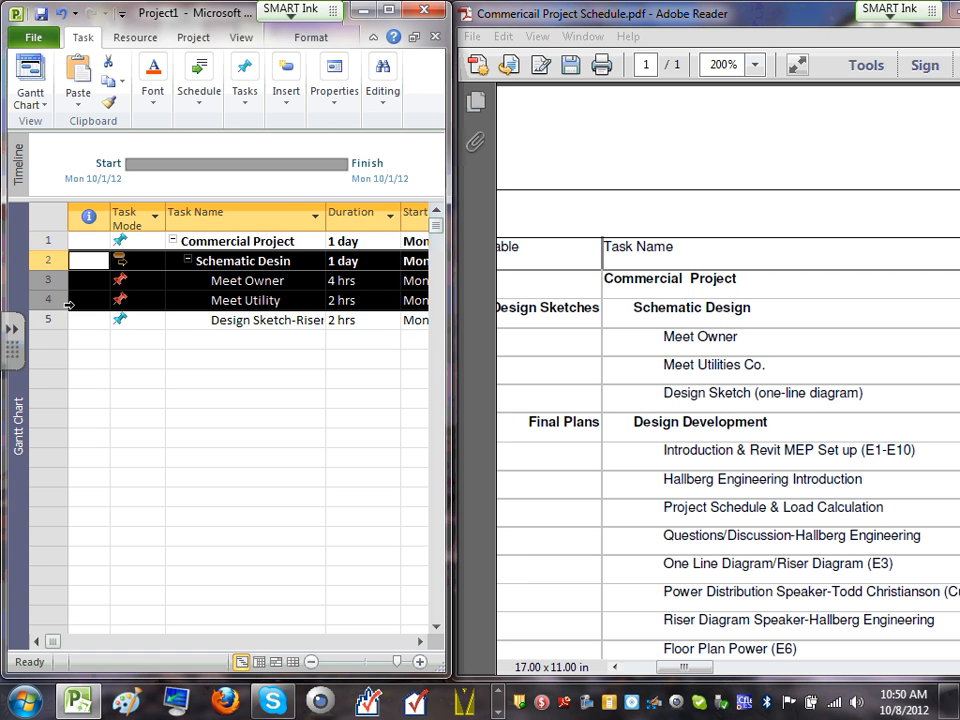
{"action": "right_click", "coordinate": [47, 313]}
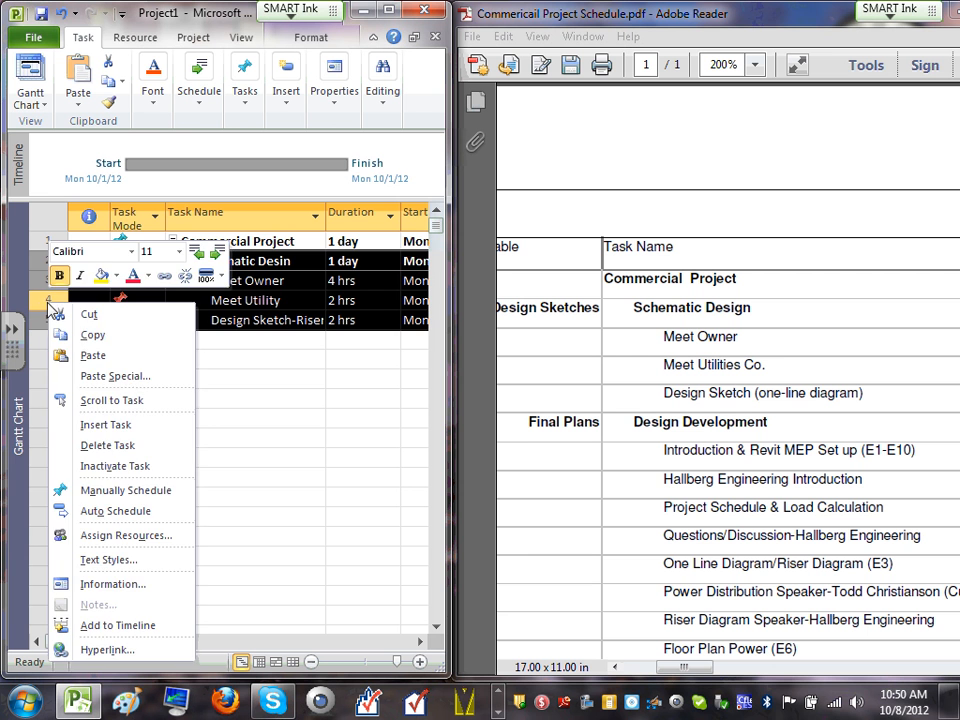
{"action": "left_click", "coordinate": [92, 334]}
{"action": "left_click", "coordinate": [96, 339]}
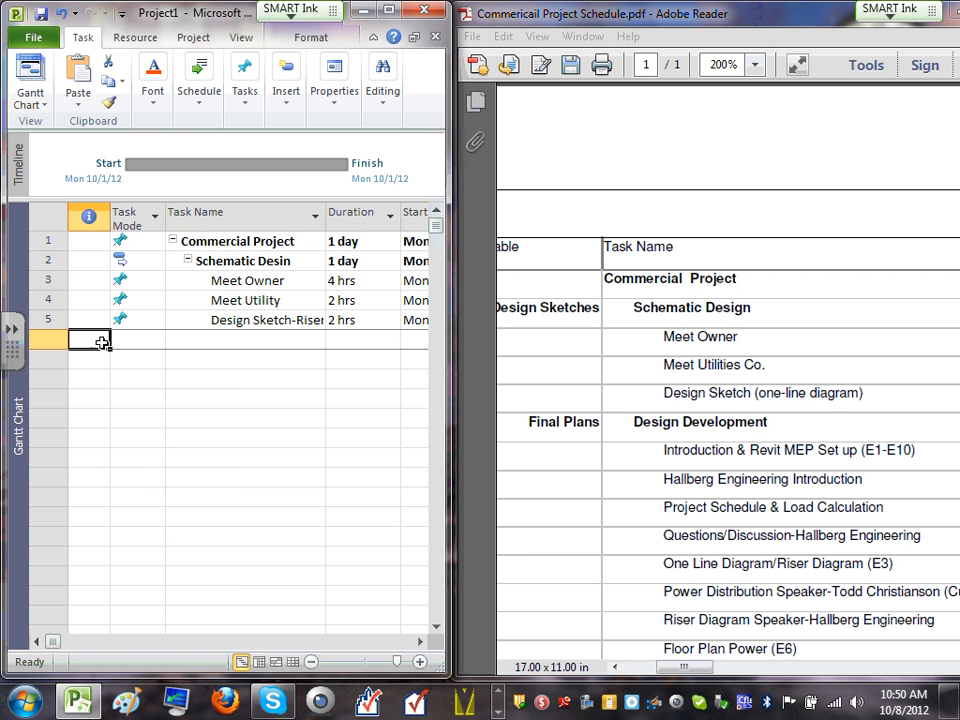
{"action": "right_click", "coordinate": [96, 339]}
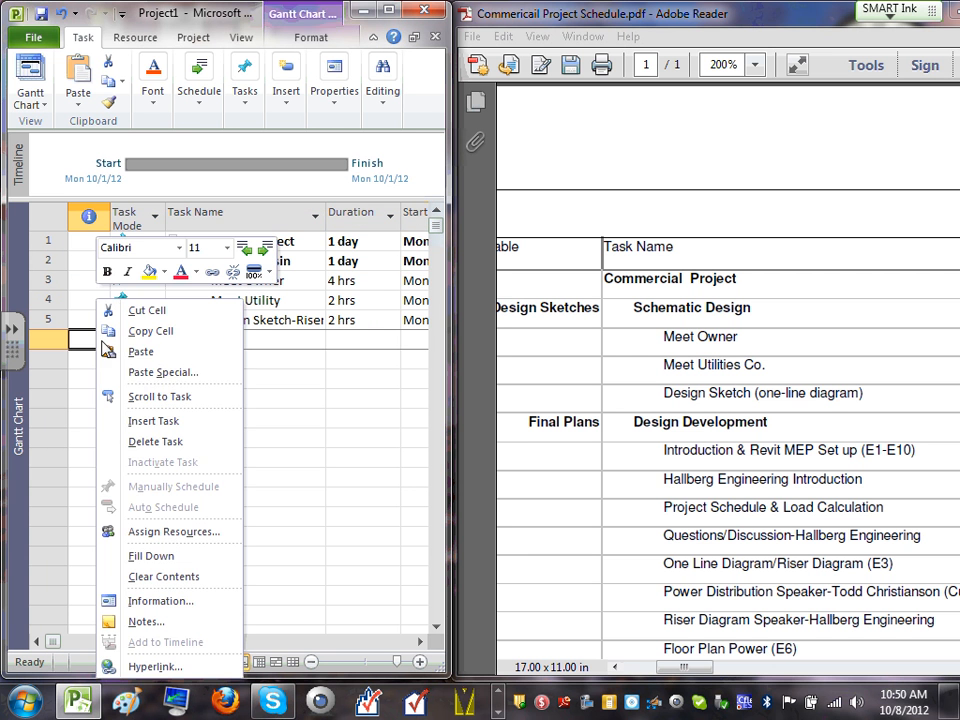
{"action": "left_click", "coordinate": [140, 352]}
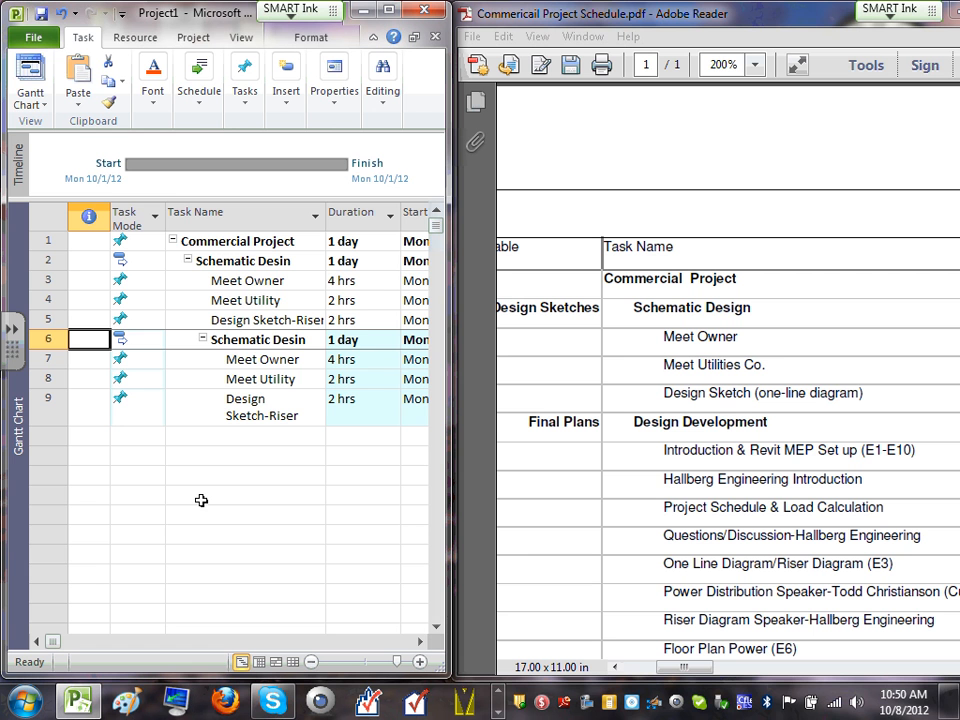
- Collapse the pasted Schematic Desin summary task and outdent it one level to match the original phase
{"action": "left_click", "coordinate": [188, 261]}
{"action": "left_click", "coordinate": [188, 261]}
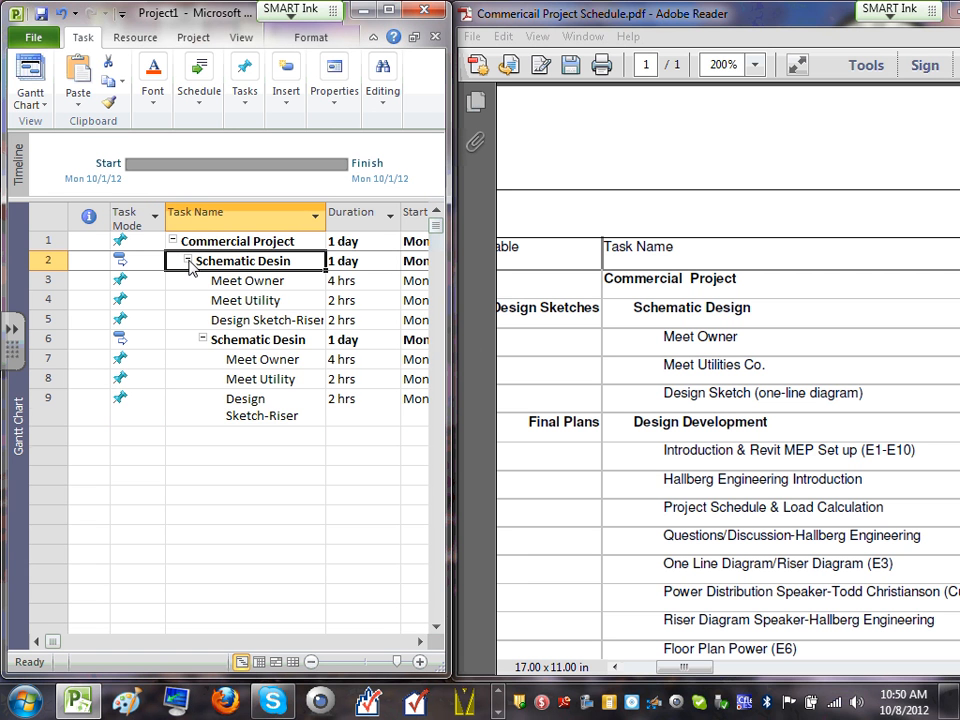
{"action": "left_click", "coordinate": [203, 340]}
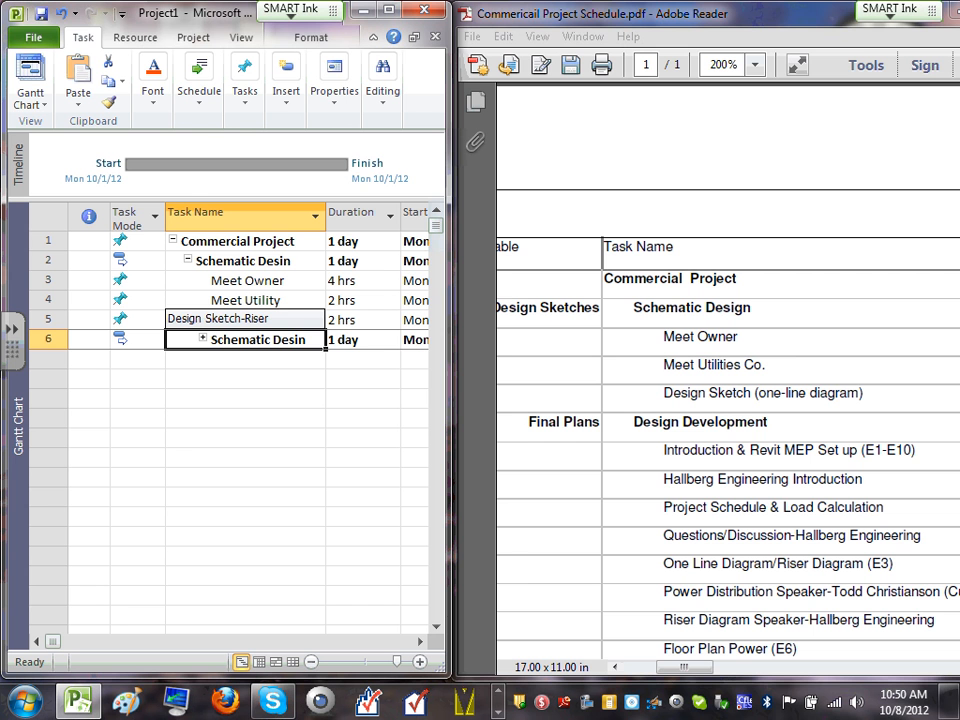
{"action": "left_click", "coordinate": [388, 12]}
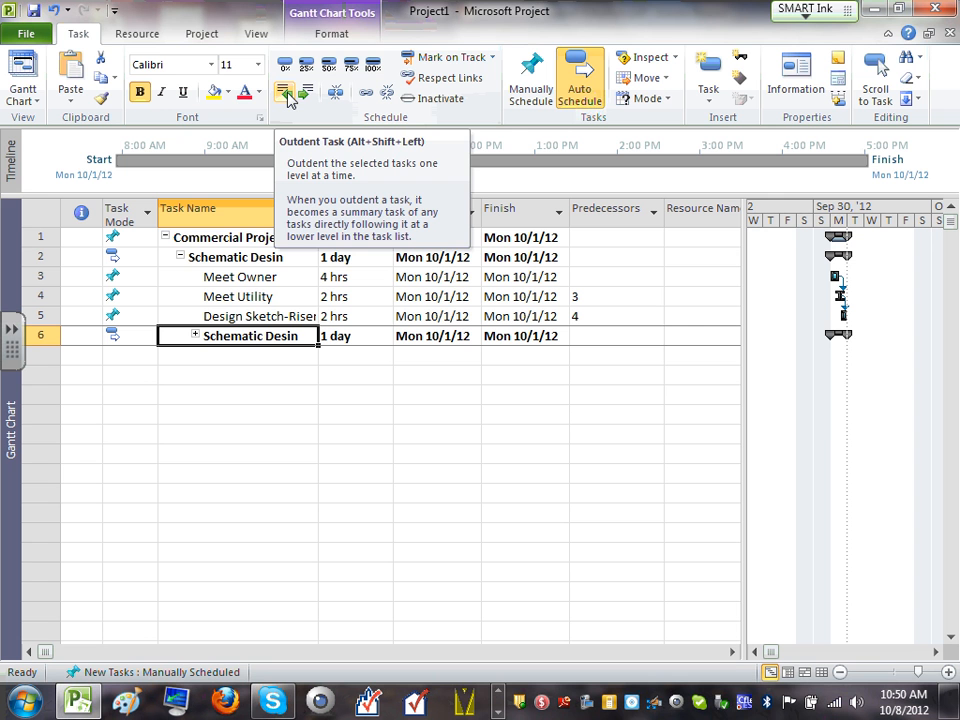
{"action": "left_click", "coordinate": [285, 93]}
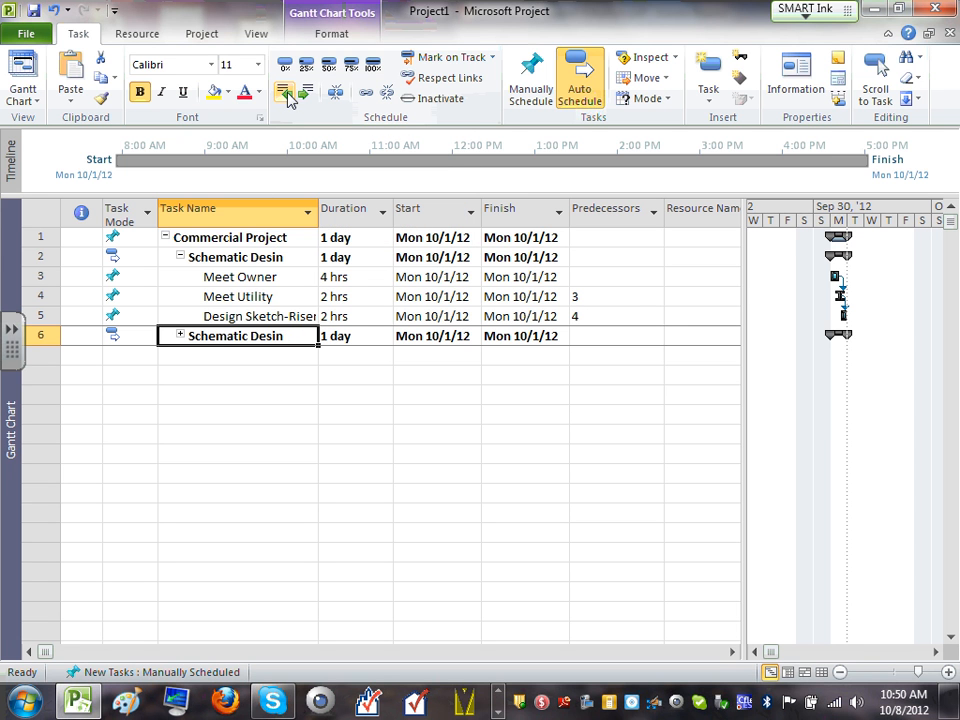
- Collapse the original Schematic Desin phase and expand the copied one to show its subtasks
{"action": "left_click", "coordinate": [181, 256]}
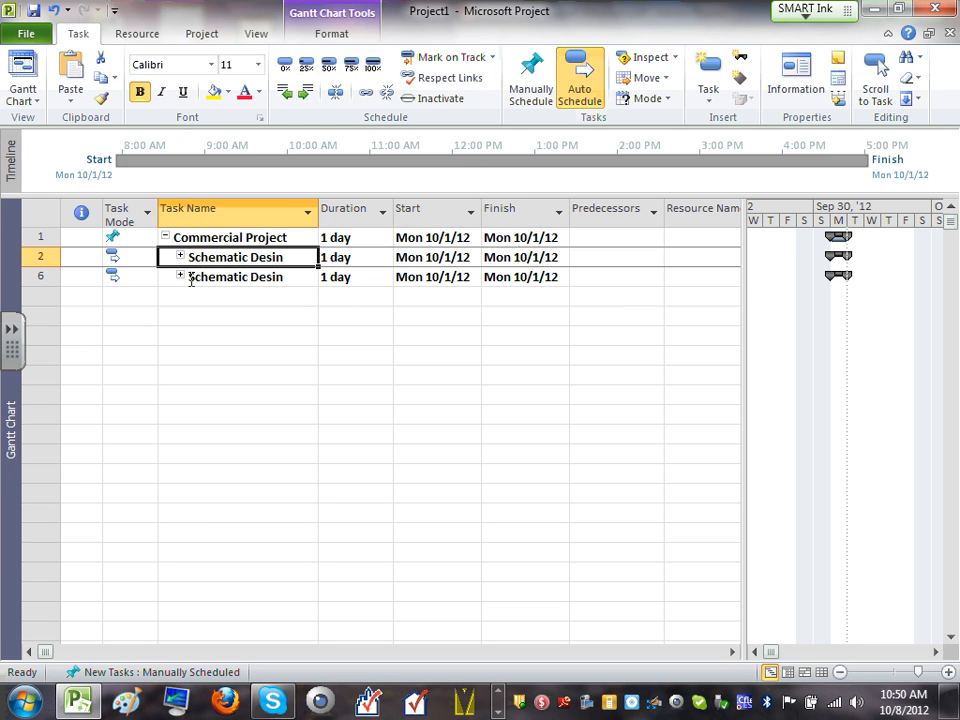
{"action": "mouse_move", "coordinate": [272, 700]}
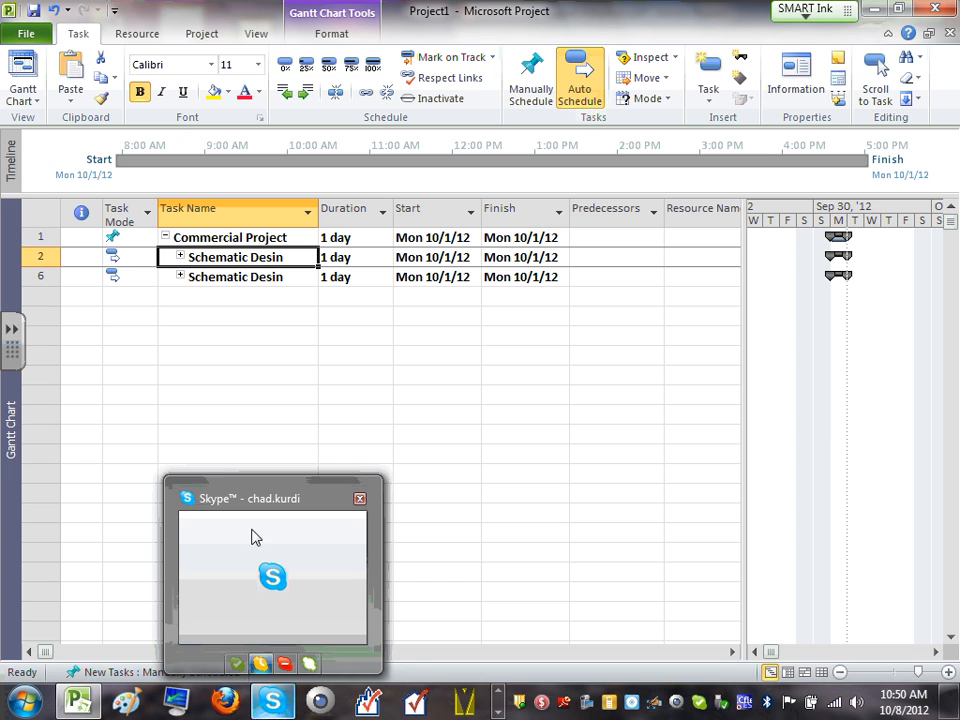
{"action": "left_click", "coordinate": [181, 276]}
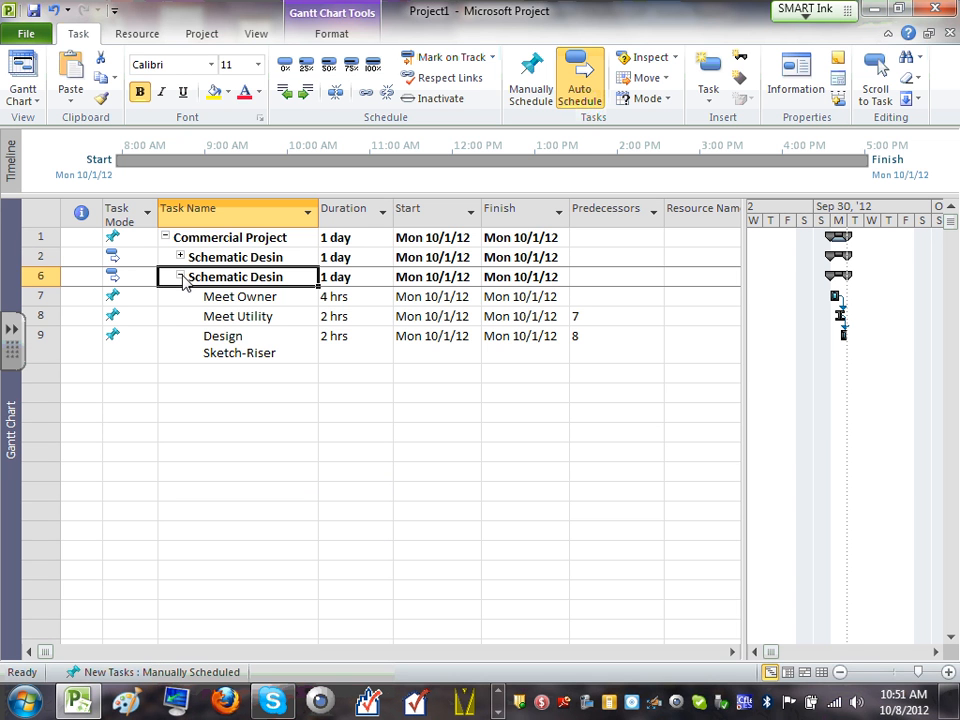
{"action": "left_click", "coordinate": [220, 277]}
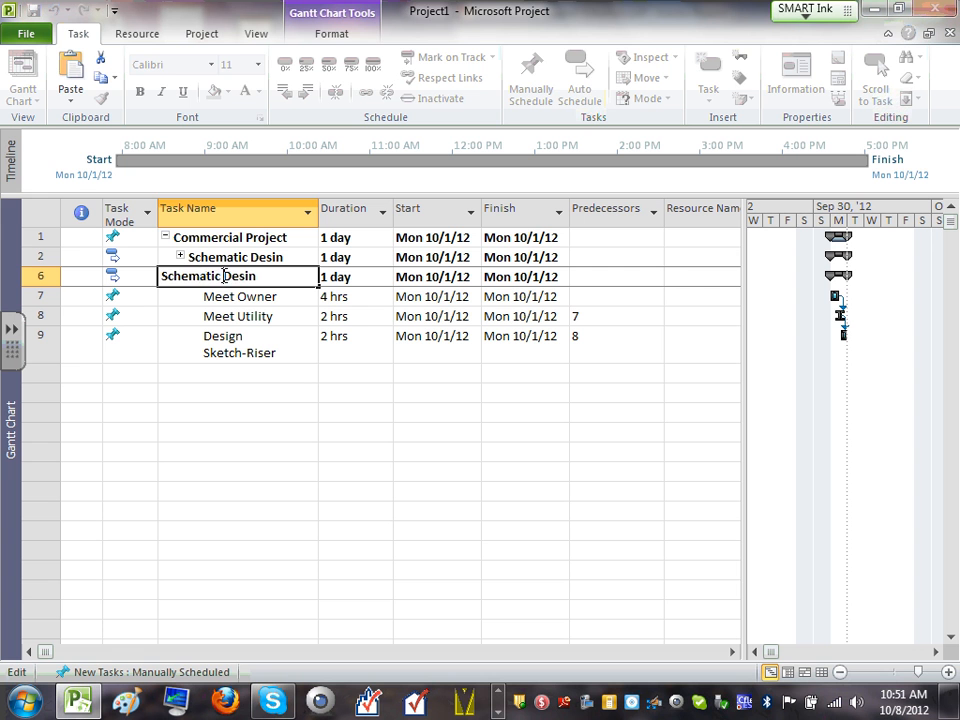
{"action": "left_click_drag", "start_coordinate": [220, 277], "coordinate": [148, 273]}
{"action": "left_click", "coordinate": [149, 280]}
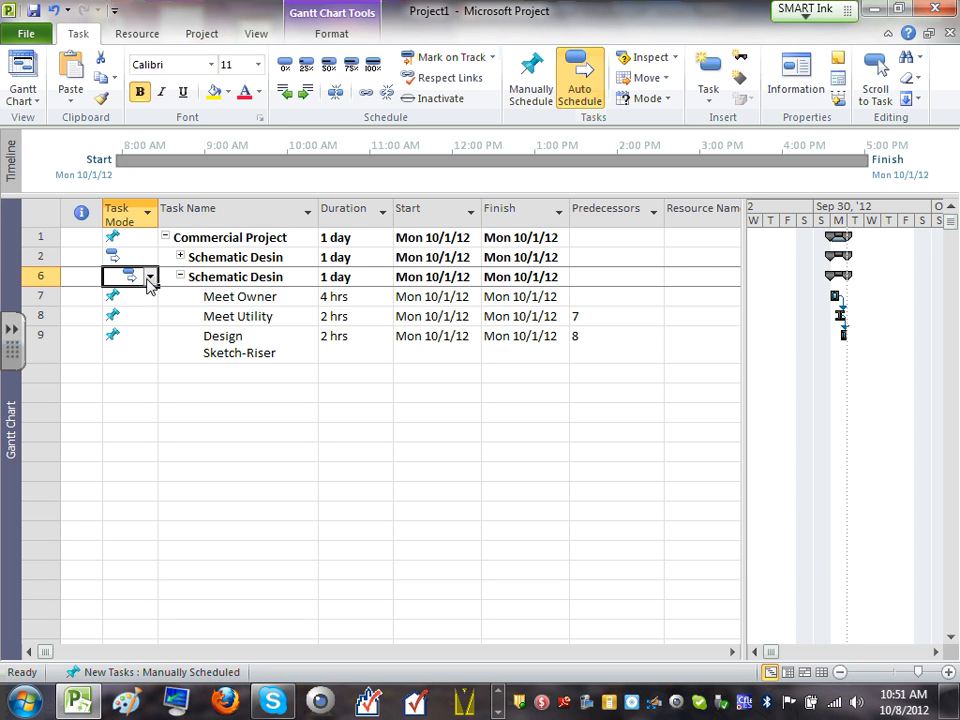
- Show the project beside the PDF again and rename the copied Schematic Desin summary task as Design Development
{"action": "left_click", "coordinate": [899, 9]}
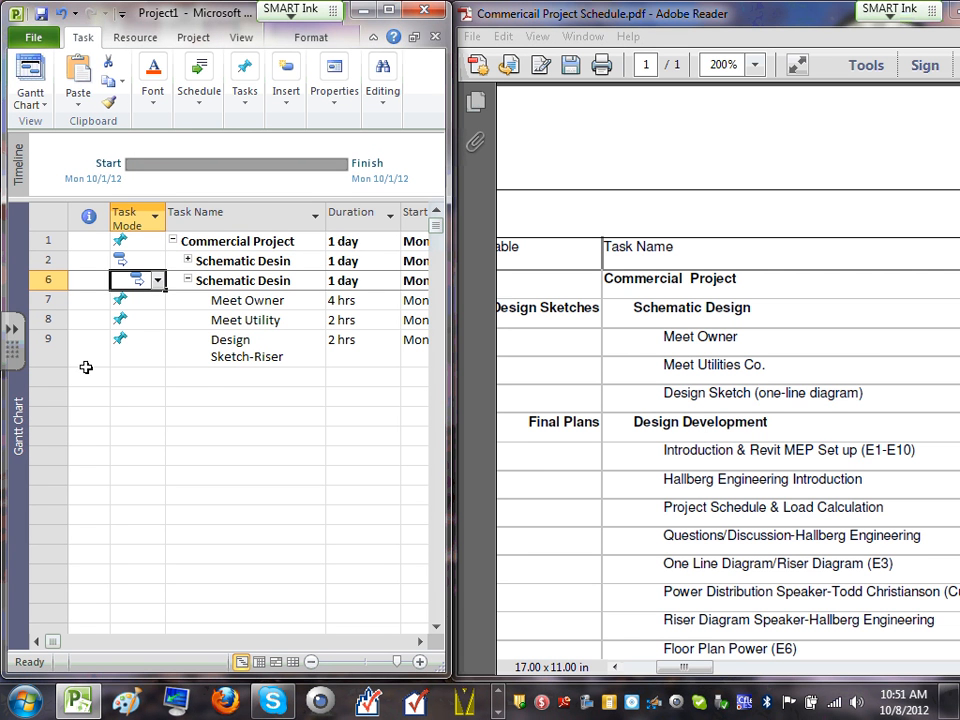
{"action": "left_click", "coordinate": [262, 262]}
{"action": "left_click", "coordinate": [282, 281]}
{"action": "left_click", "coordinate": [288, 281]}
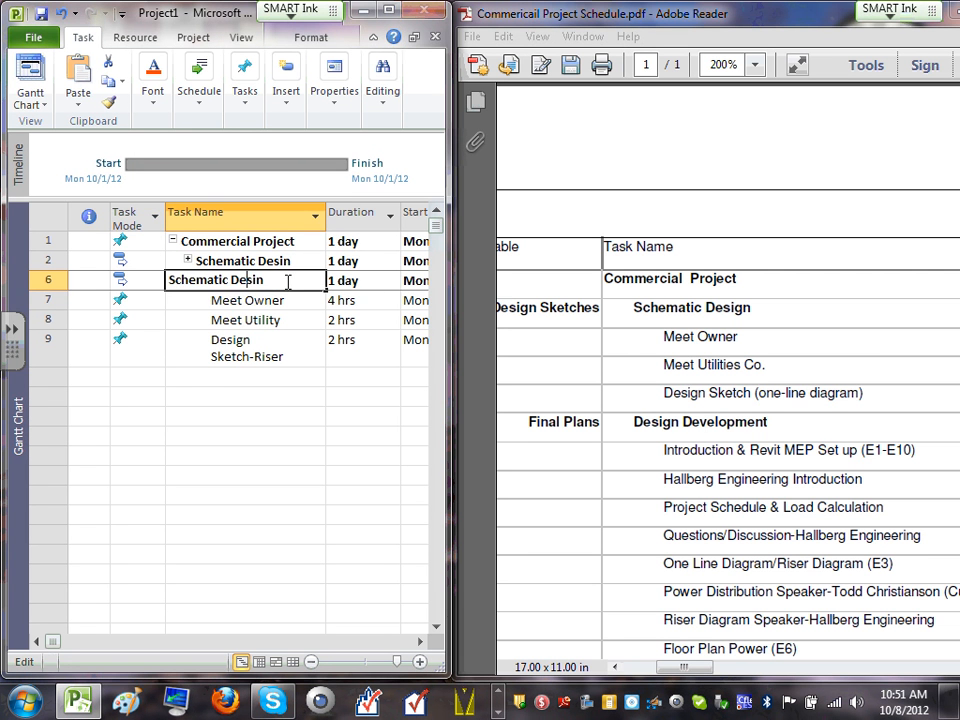
{"action": "left_click_drag", "start_coordinate": [290, 281], "coordinate": [171, 280]}
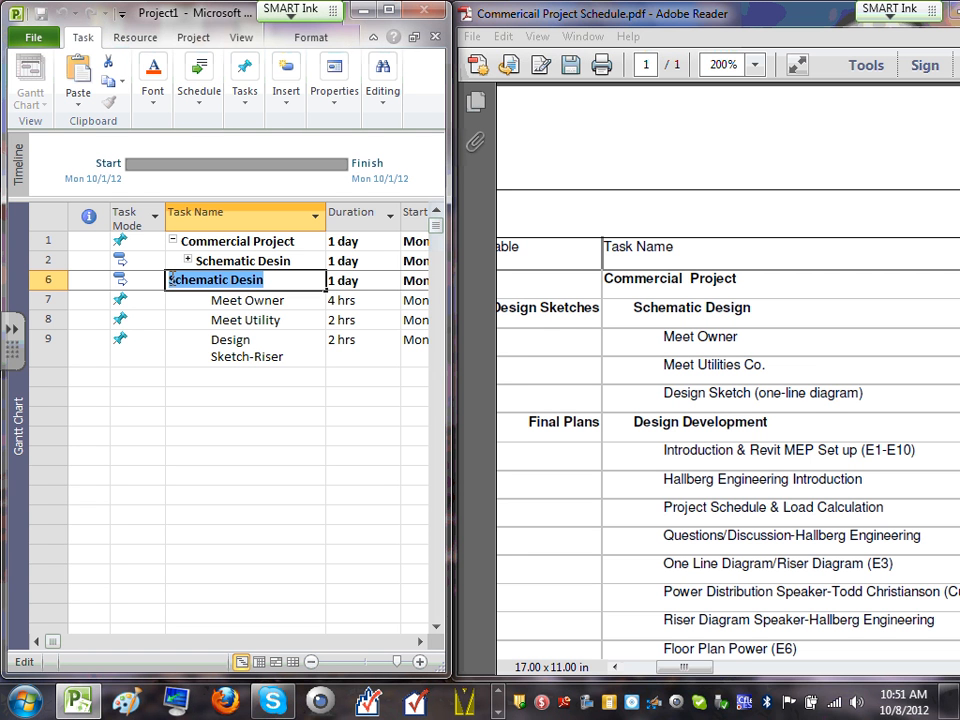
{"action": "type", "text": "Design "}
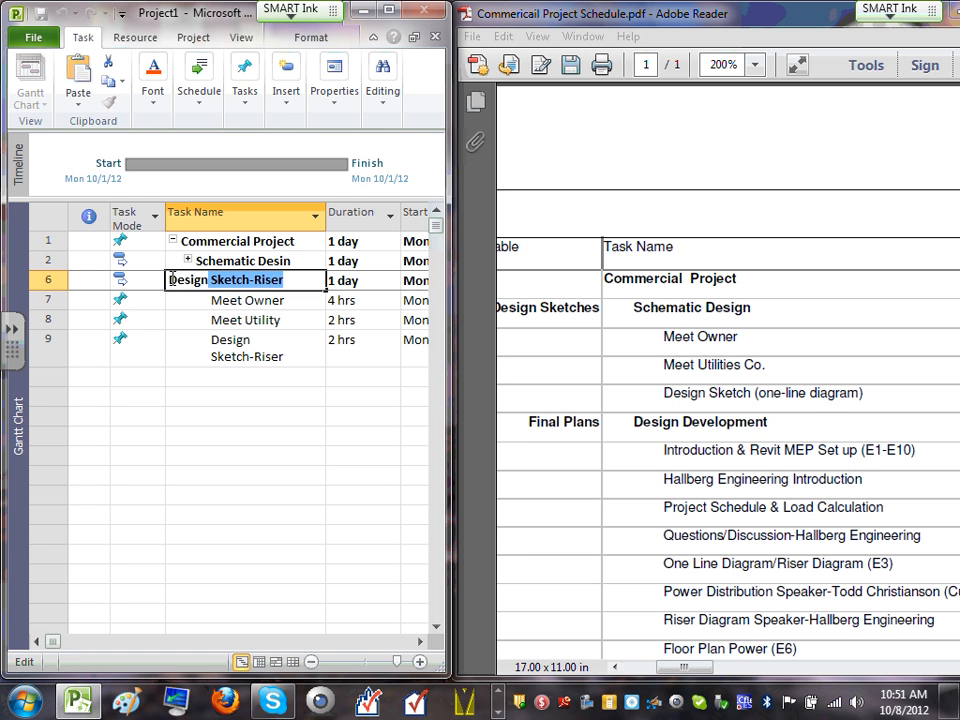
{"action": "type", "text": "Deve"}
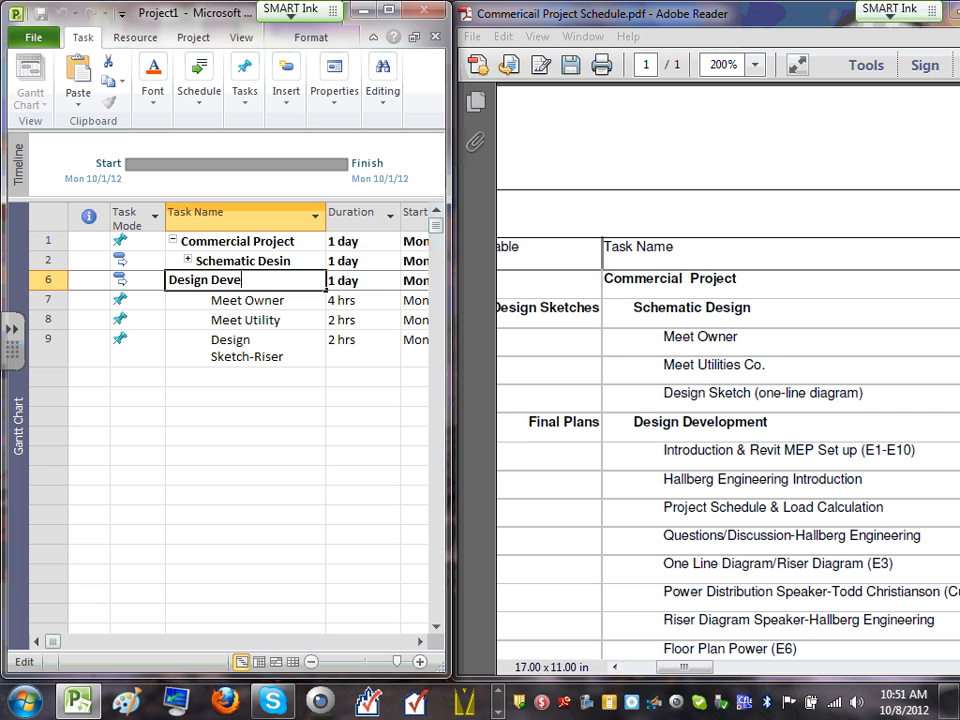
{"action": "type", "text": "lopment"}
{"action": "left_click", "coordinate": [278, 458]}
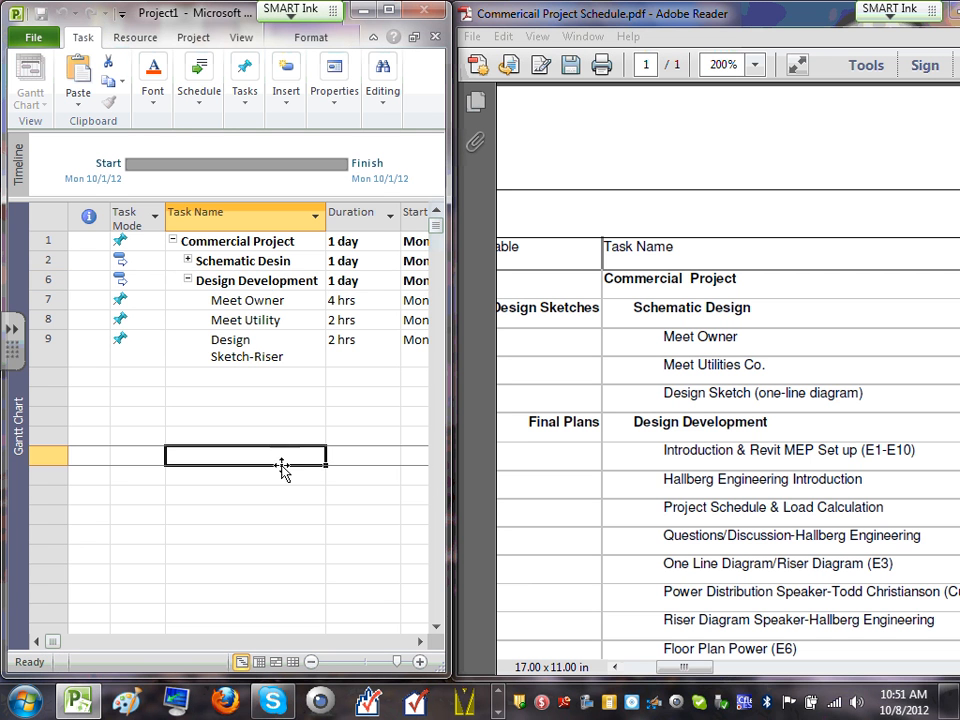
{"action": "left_click", "coordinate": [187, 281]}
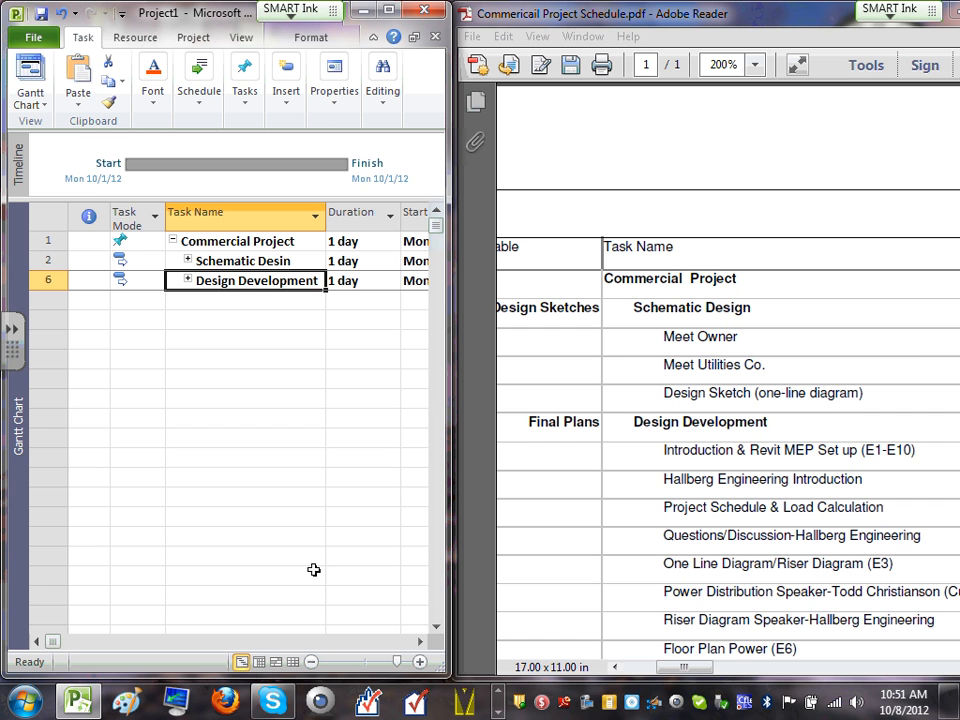
{"action": "left_click", "coordinate": [187, 280]}
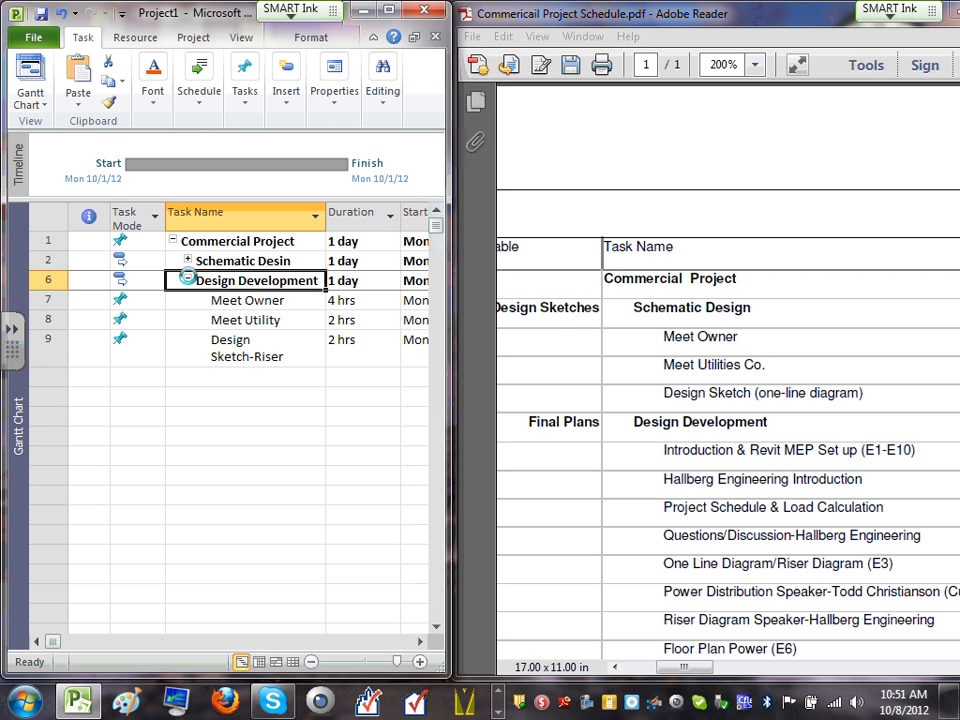
{"action": "left_click", "coordinate": [266, 300]}
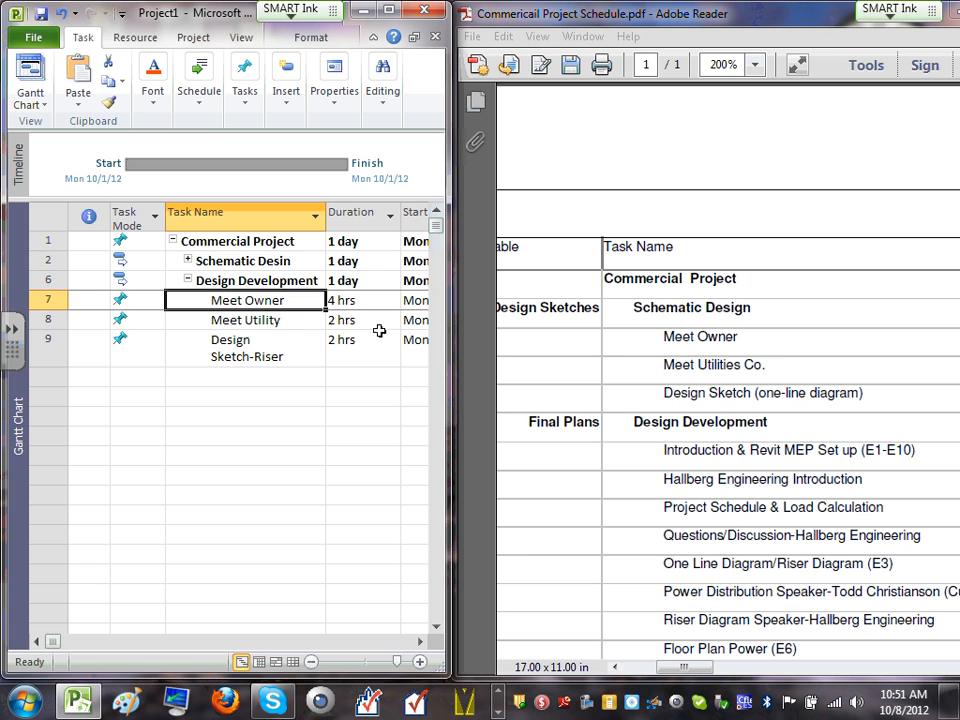
{"action": "left_click", "coordinate": [665, 453]}
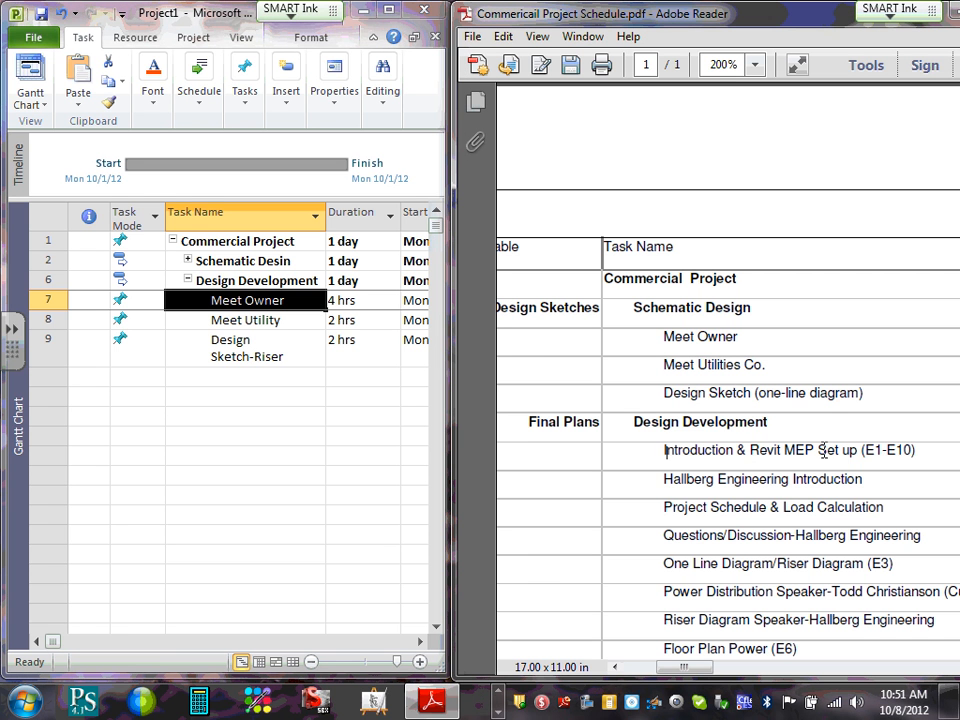
{"action": "left_click", "coordinate": [503, 36]}
{"action": "left_click", "coordinate": [527, 127]}
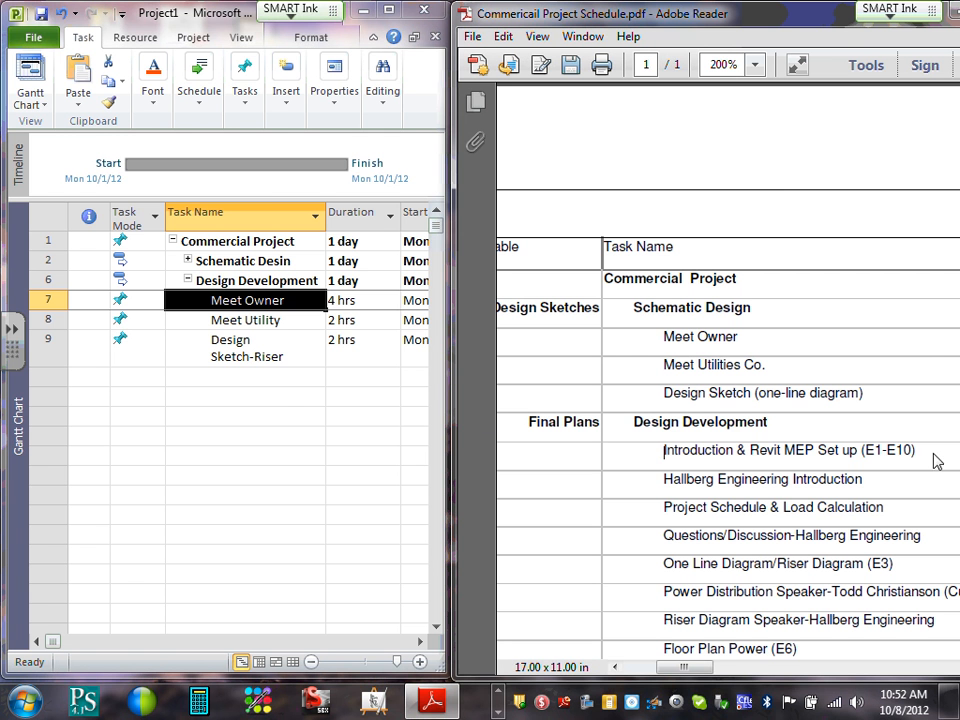
{"action": "double_click", "coordinate": [251, 306]}
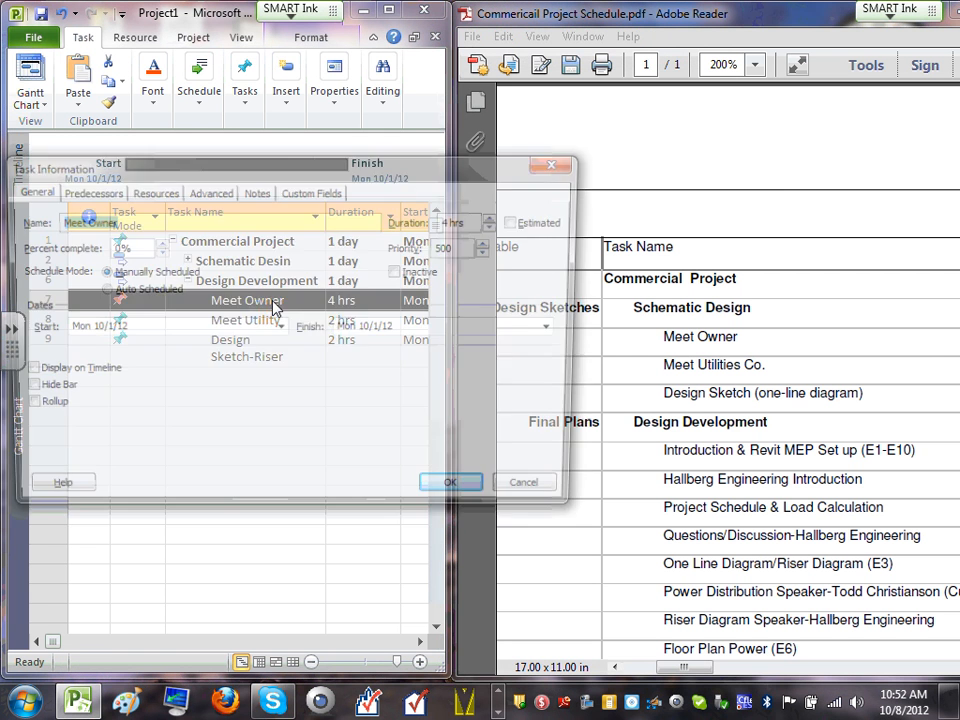
{"action": "left_click", "coordinate": [536, 494]}
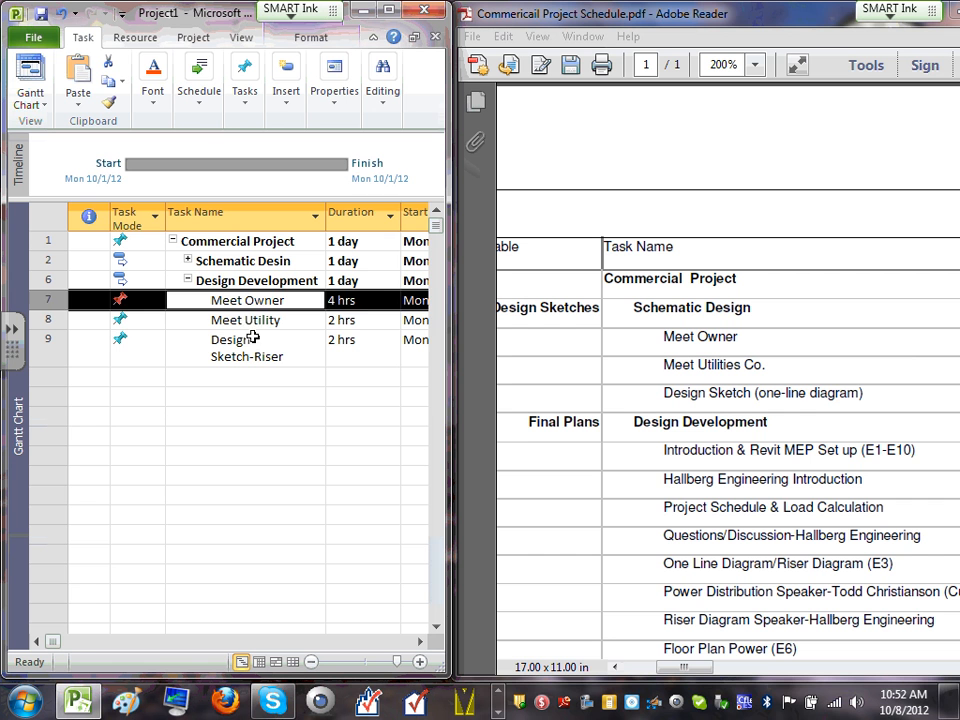
- Rename the Meet Owner task under Design Development as "Introduction & Revit Set up (E1-10)"
{"action": "left_click", "coordinate": [283, 300]}
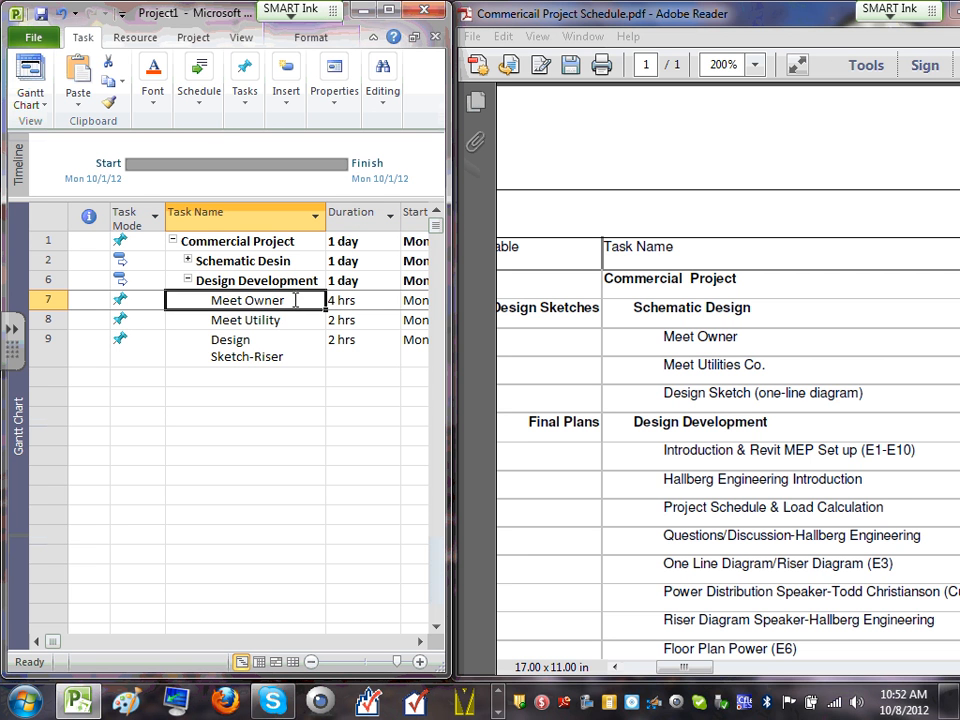
{"action": "left_click", "coordinate": [295, 299]}
{"action": "key", "text": "BackSpace"}
{"action": "key", "text": "BackSpace"}
{"action": "key", "text": "BackSpace"}
{"action": "key", "text": "BackSpace"}
{"action": "key", "text": "BackSpace"}
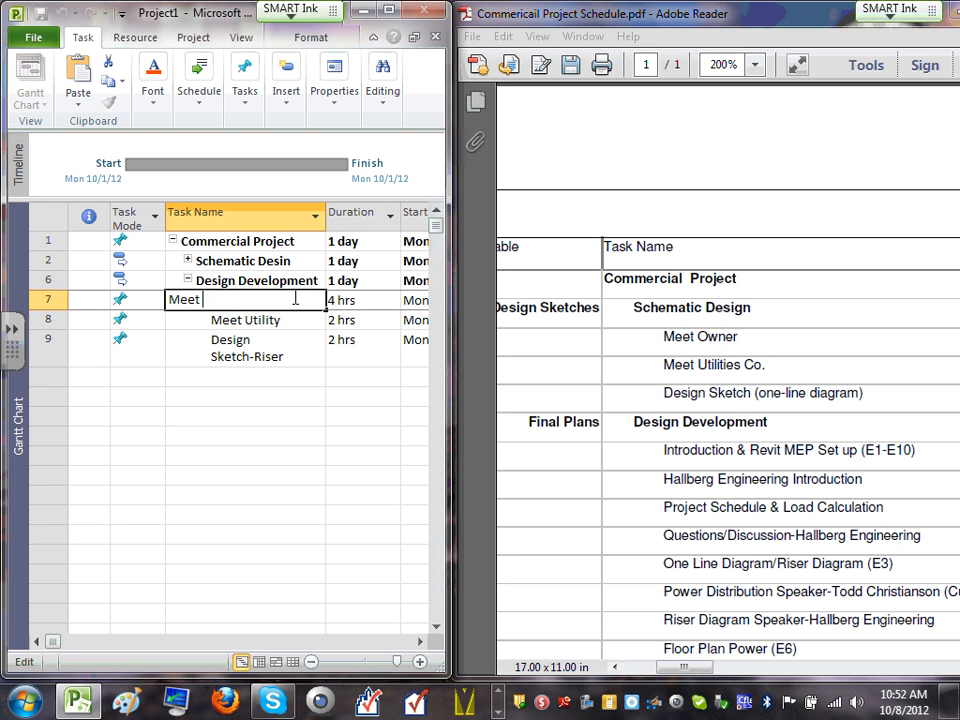
{"action": "key", "text": "BackSpace"}
{"action": "key", "text": "BackSpace"}
{"action": "key", "text": "BackSpace"}
{"action": "type", "text": "Introduction & Revi"}
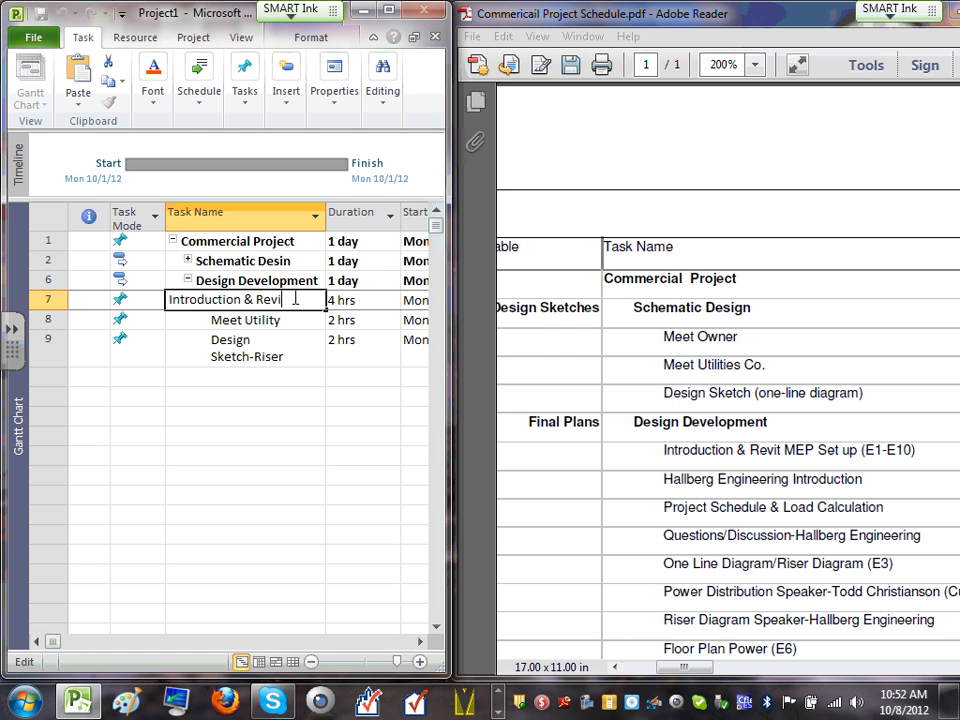
{"action": "type", "text": "t Set up (E1-"}
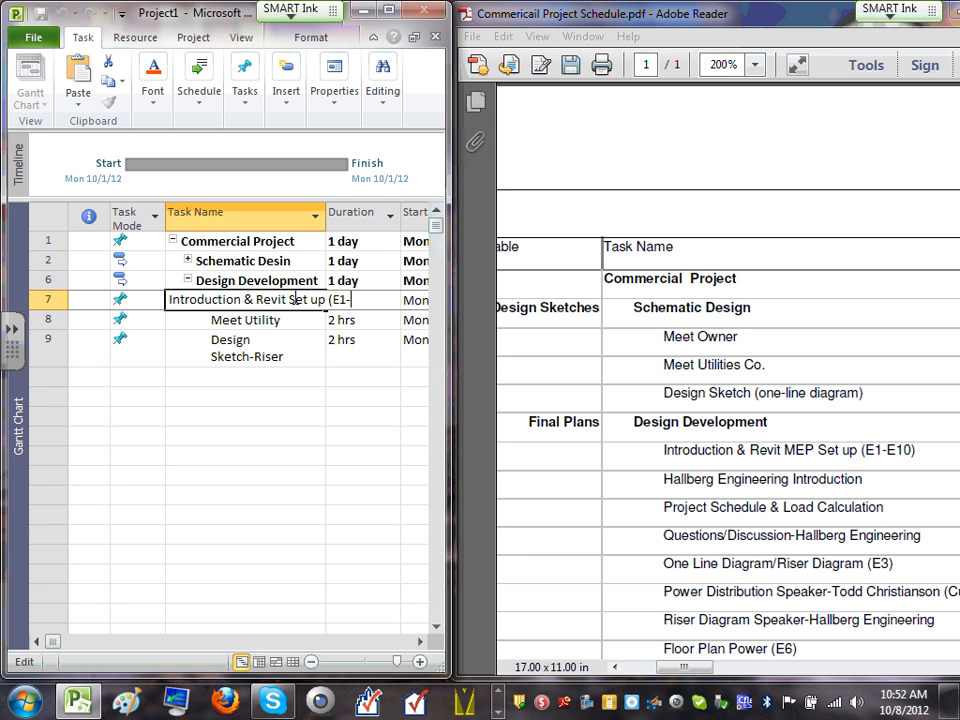
{"action": "type", "text": "10)"}
{"action": "left_click", "coordinate": [284, 402]}
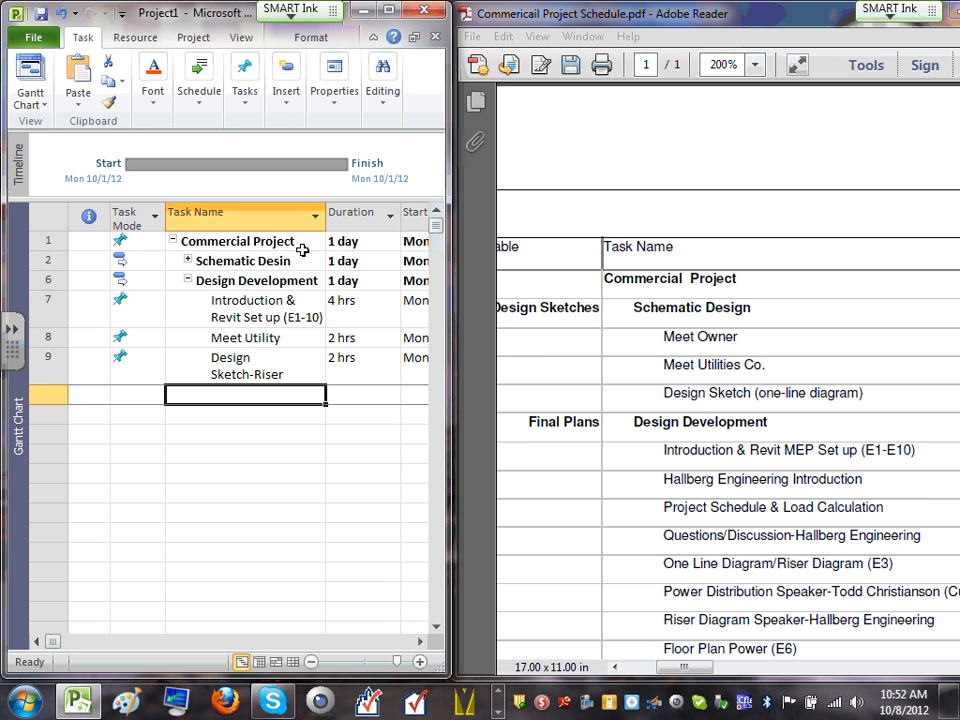
- Widen the Task Name column slightly and rename the Meet Utility task under Design Development as "Hallberg Engineering Introduction"
{"action": "left_click_drag", "start_coordinate": [325, 213], "coordinate": [332, 214]}
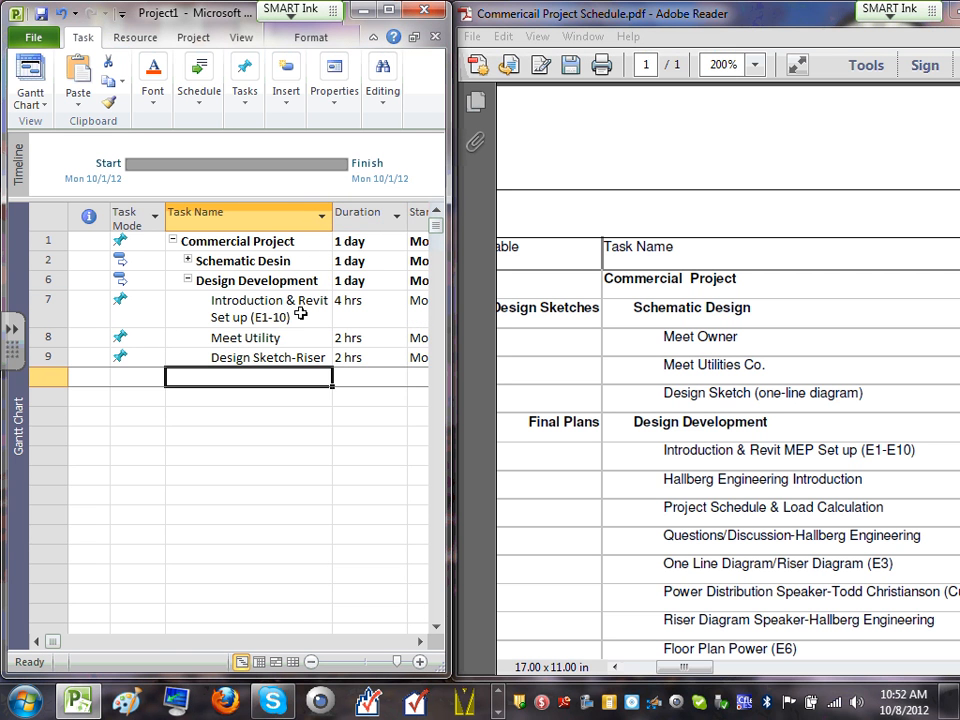
{"action": "left_click", "coordinate": [263, 317]}
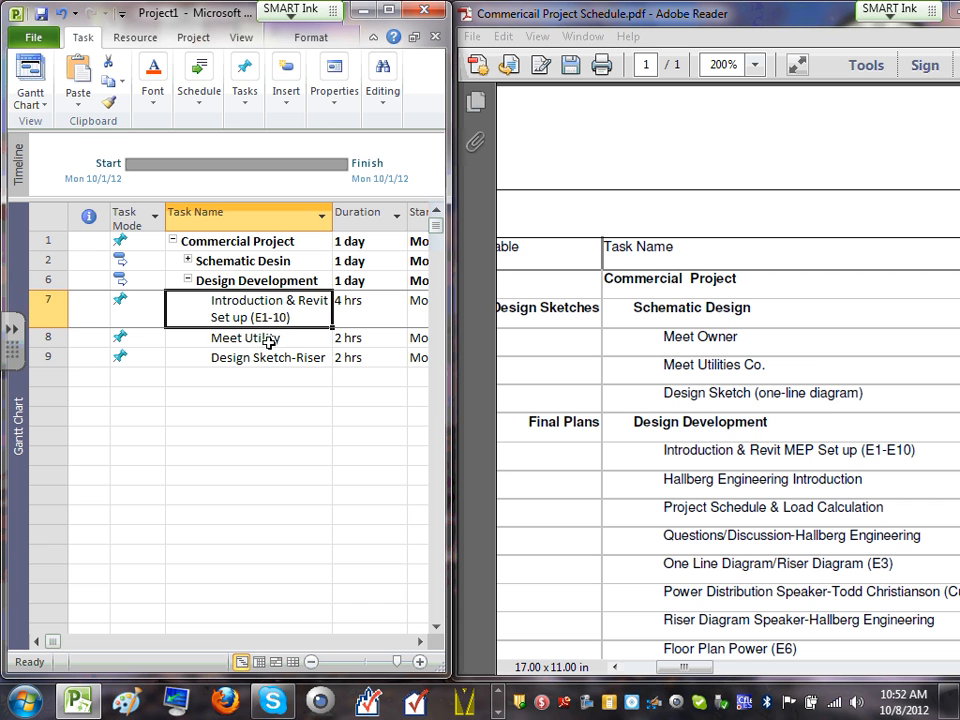
{"action": "left_click", "coordinate": [270, 339]}
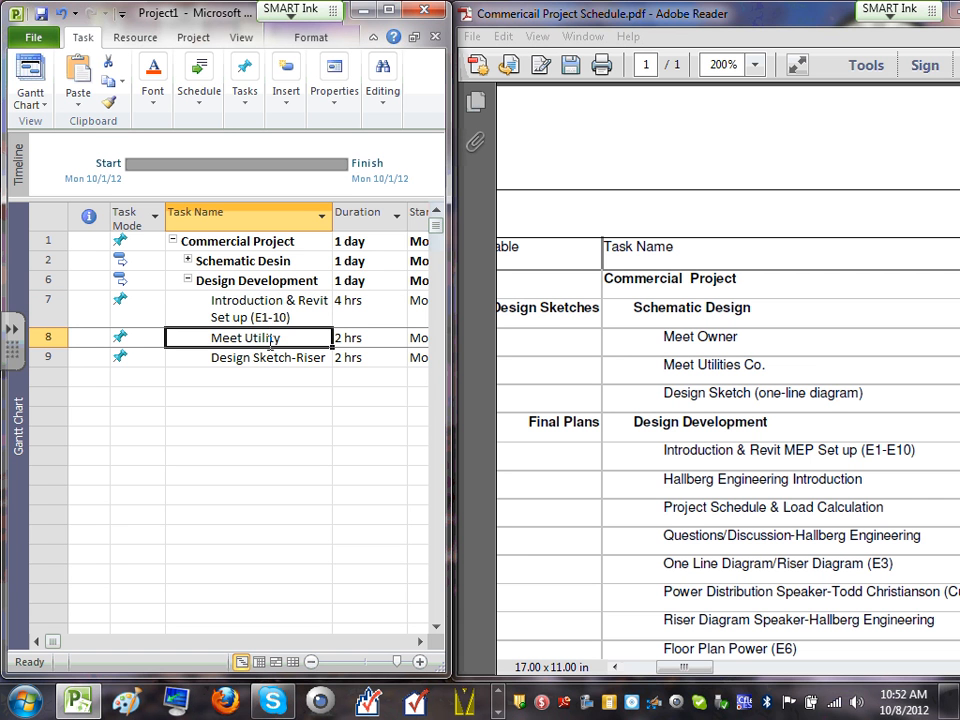
{"action": "type", "text": "allberg"}
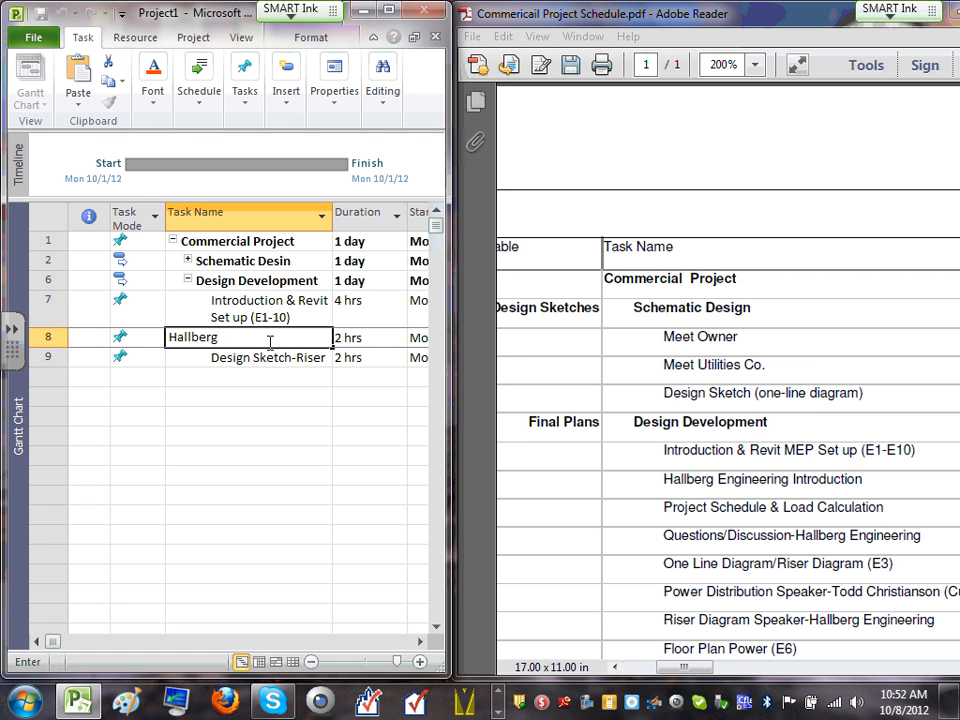
{"action": "type", "text": " Engineering Intro"}
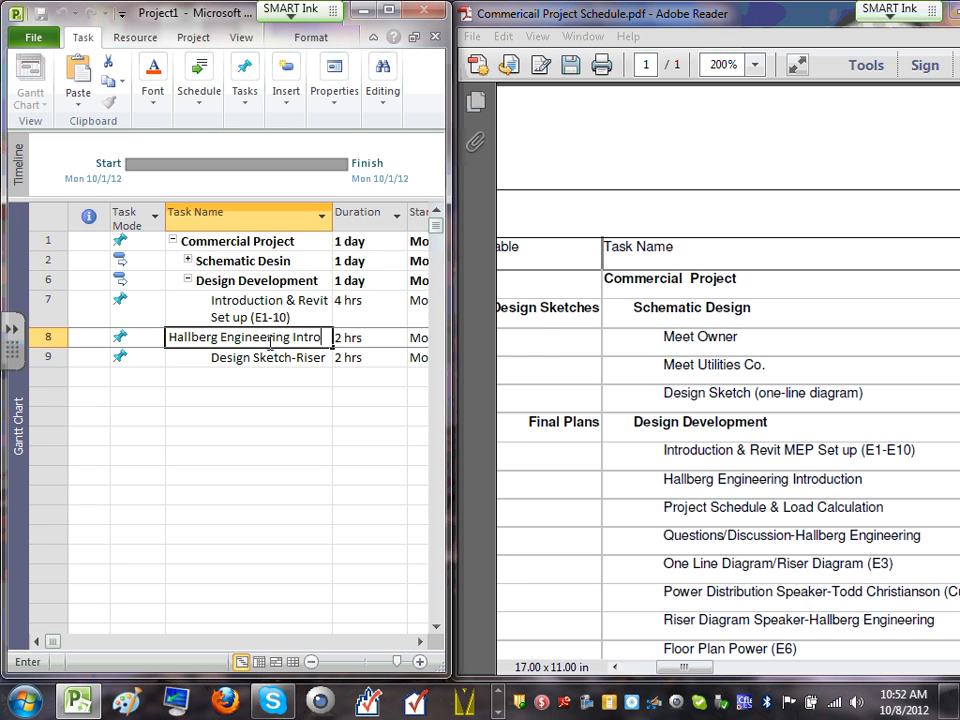
{"action": "type", "text": "ducvtion"}
{"action": "left_click", "coordinate": [333, 393]}
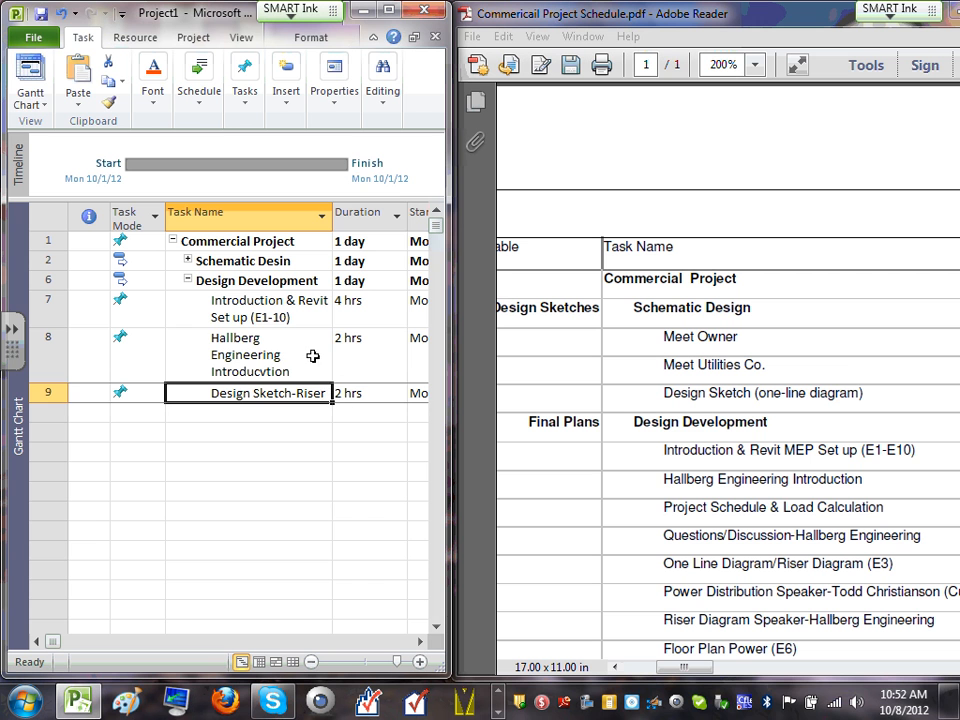
{"action": "left_click", "coordinate": [306, 358]}
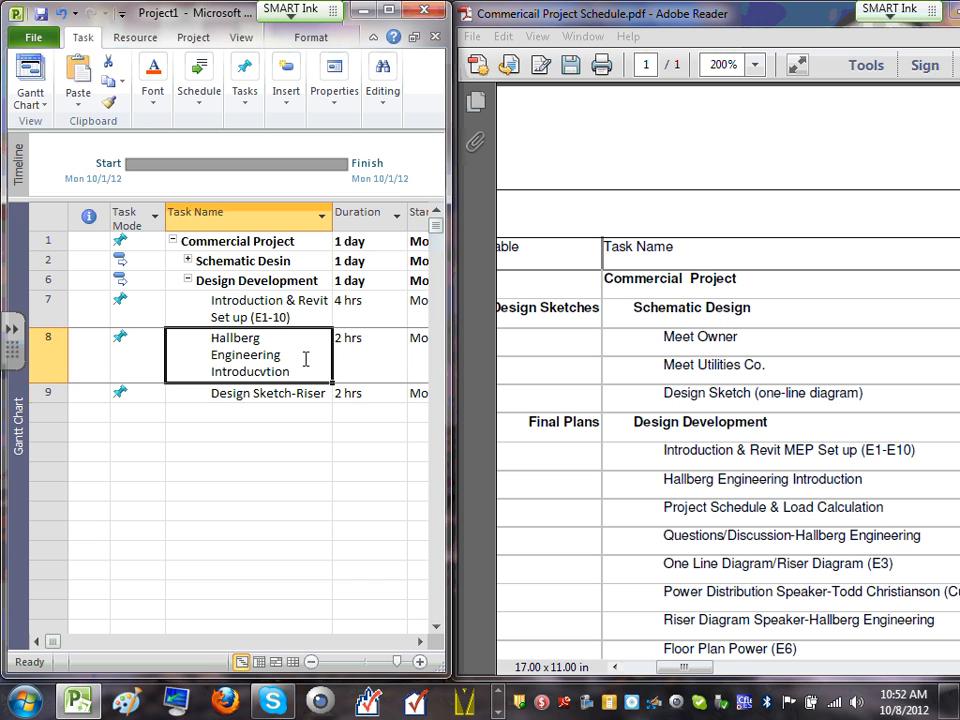
{"action": "left_click", "coordinate": [274, 362]}
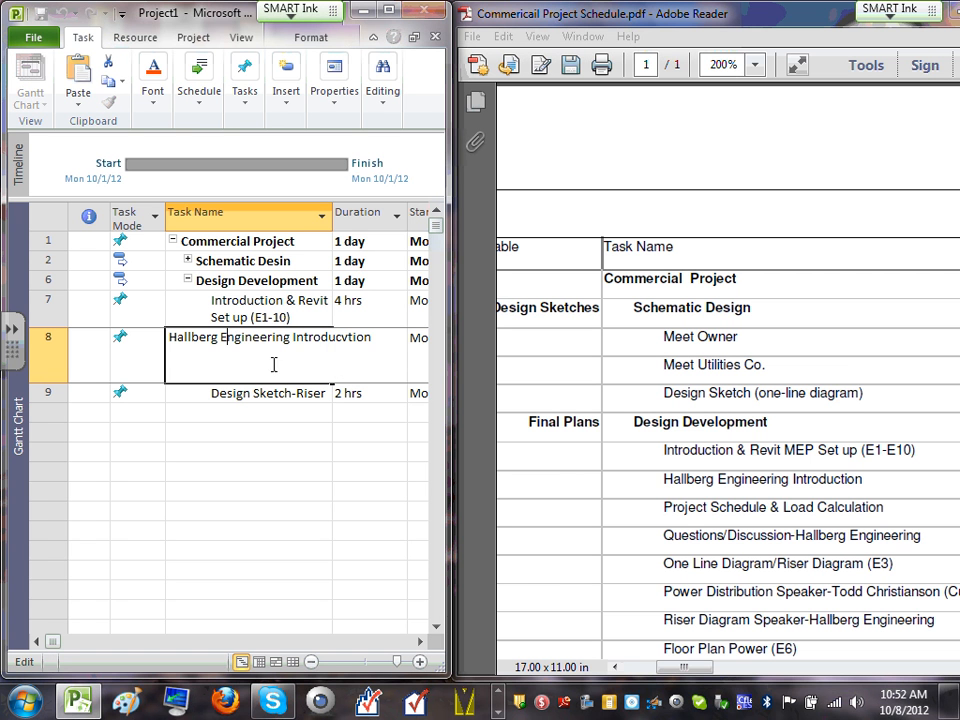
{"action": "left_click", "coordinate": [350, 333]}
{"action": "key", "text": "BackSpace"}
{"action": "left_click", "coordinate": [280, 395]}
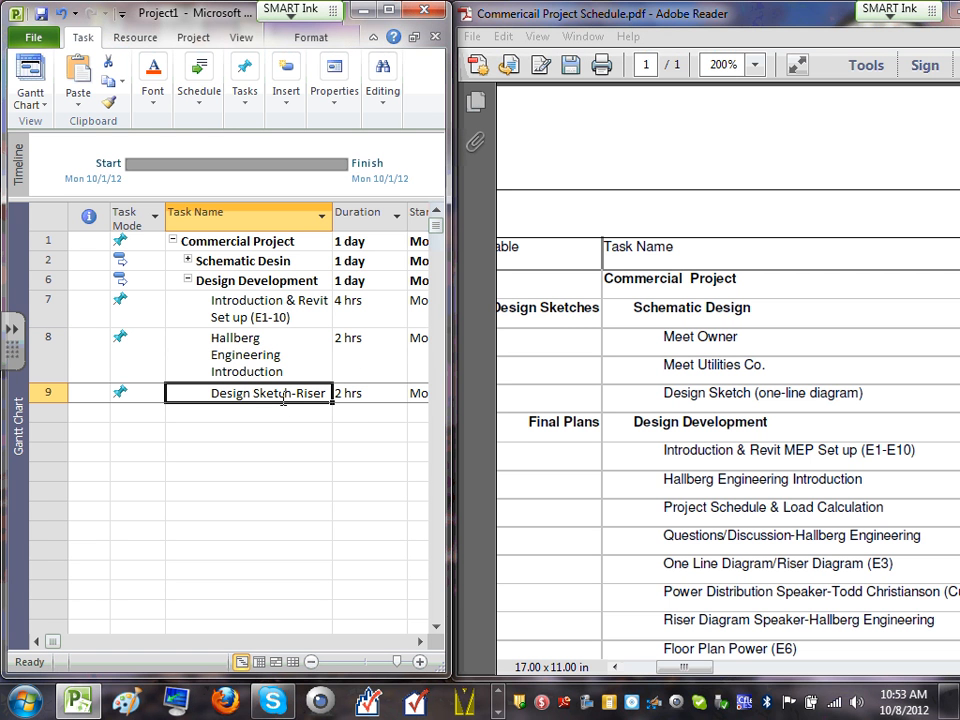
- Rename the Design Sketch-Riser task under Design Development as "Project Schdule & Load Calculation"
{"action": "left_click", "coordinate": [219, 396]}
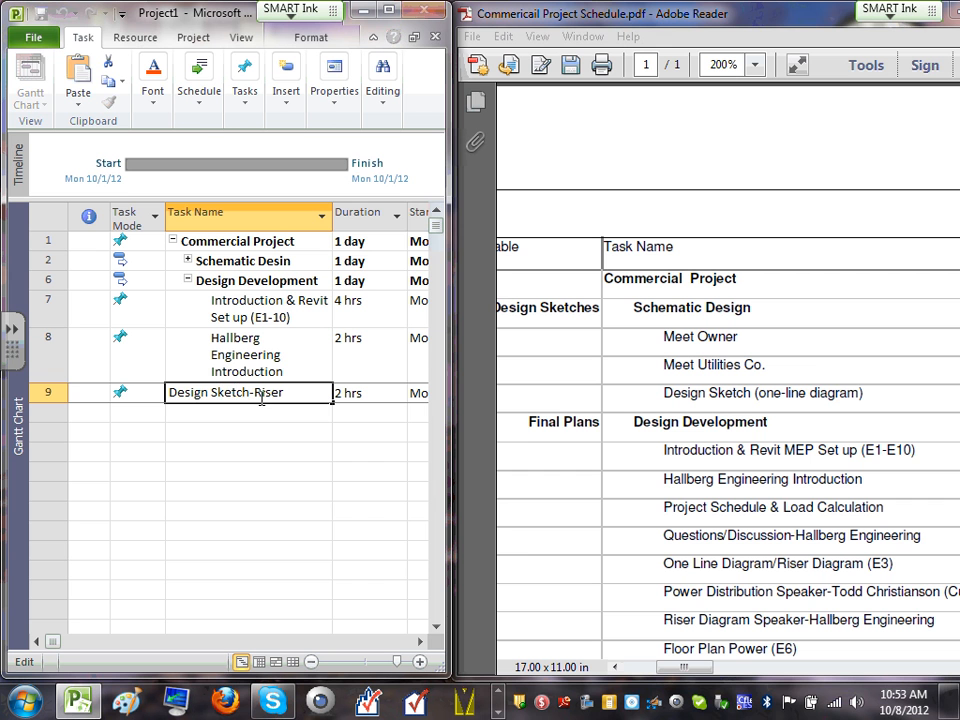
{"action": "left_click_drag", "start_coordinate": [284, 394], "coordinate": [105, 392]}
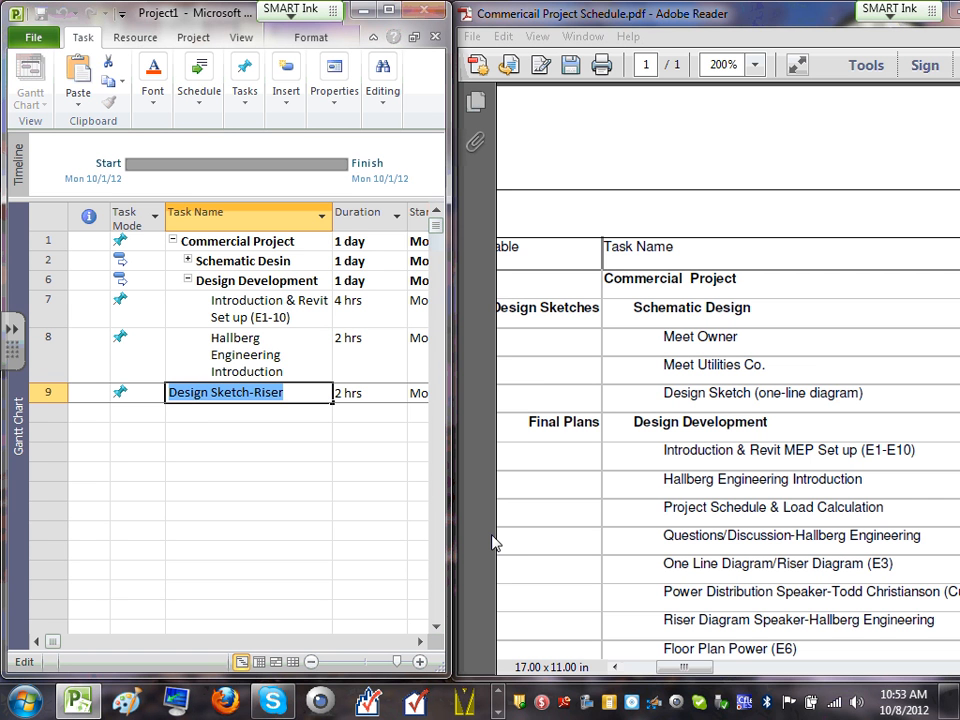
{"action": "type", "text": "Project S"}
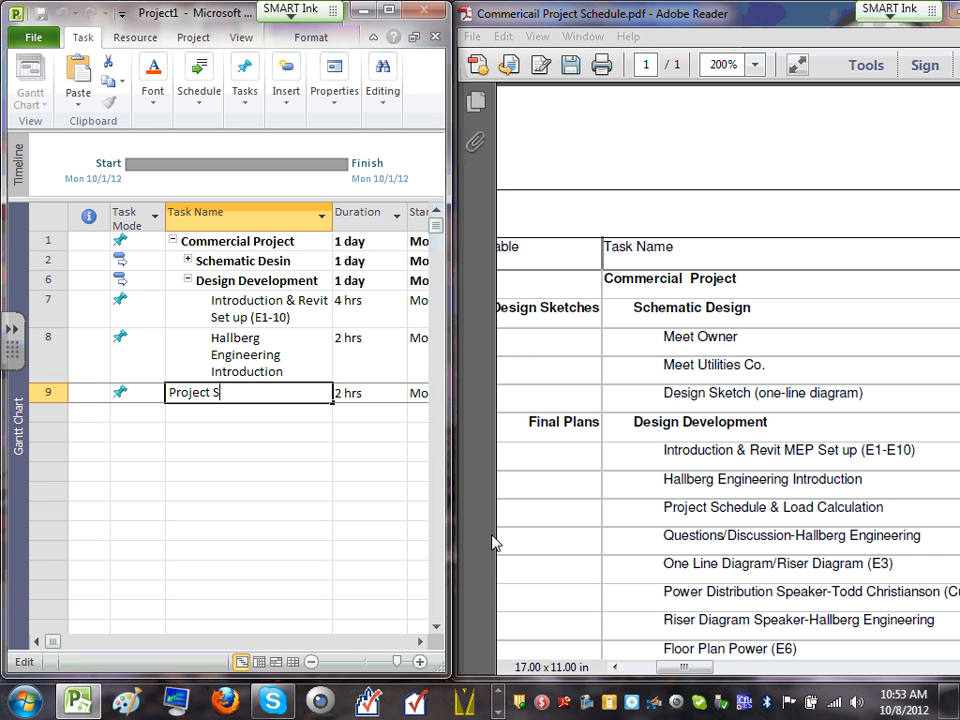
{"action": "type", "text": "chdule &"}
{"action": "type", "text": " Loasd"}
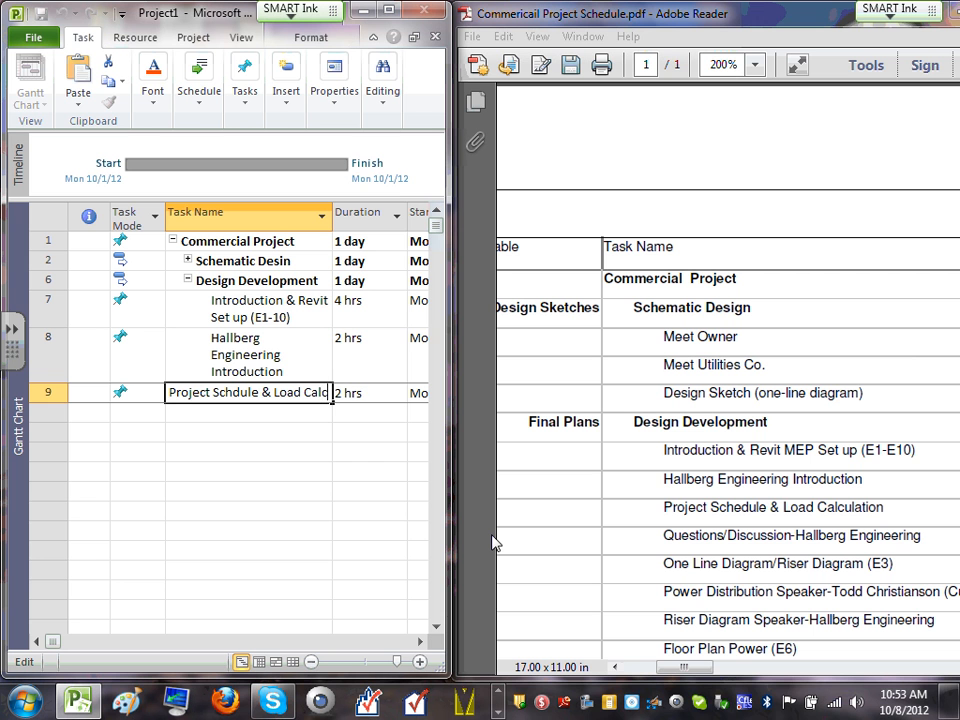
{"action": "type", "text": "ulation"}
{"action": "left_click", "coordinate": [317, 470]}
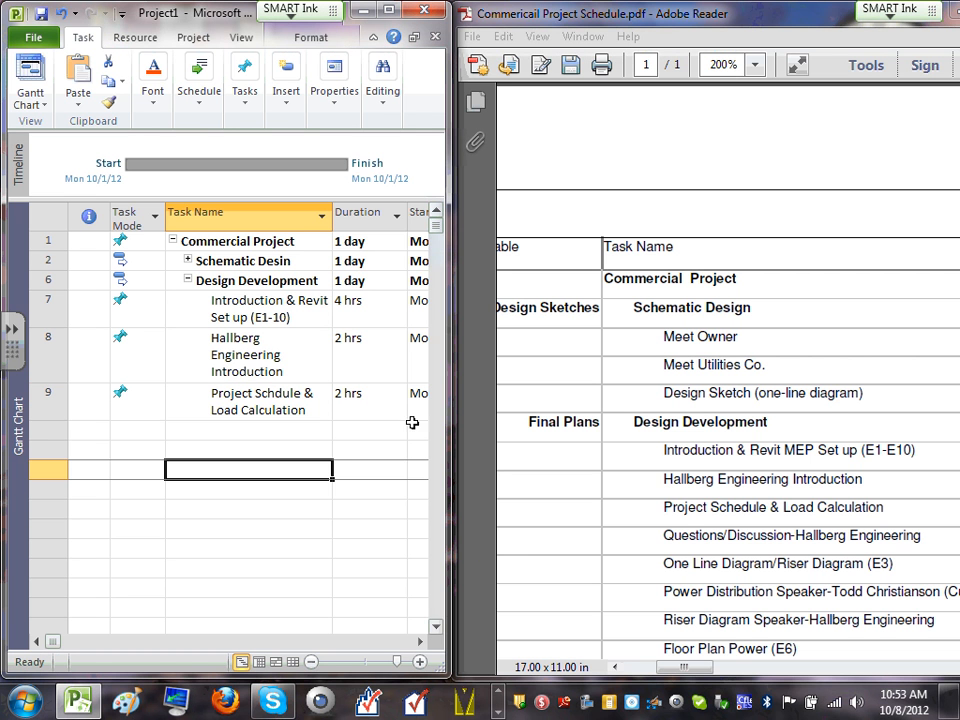
- Maximize the project window and set the duration of the Introduction & Revit Set up task to 5 hours
{"action": "left_click", "coordinate": [390, 11]}
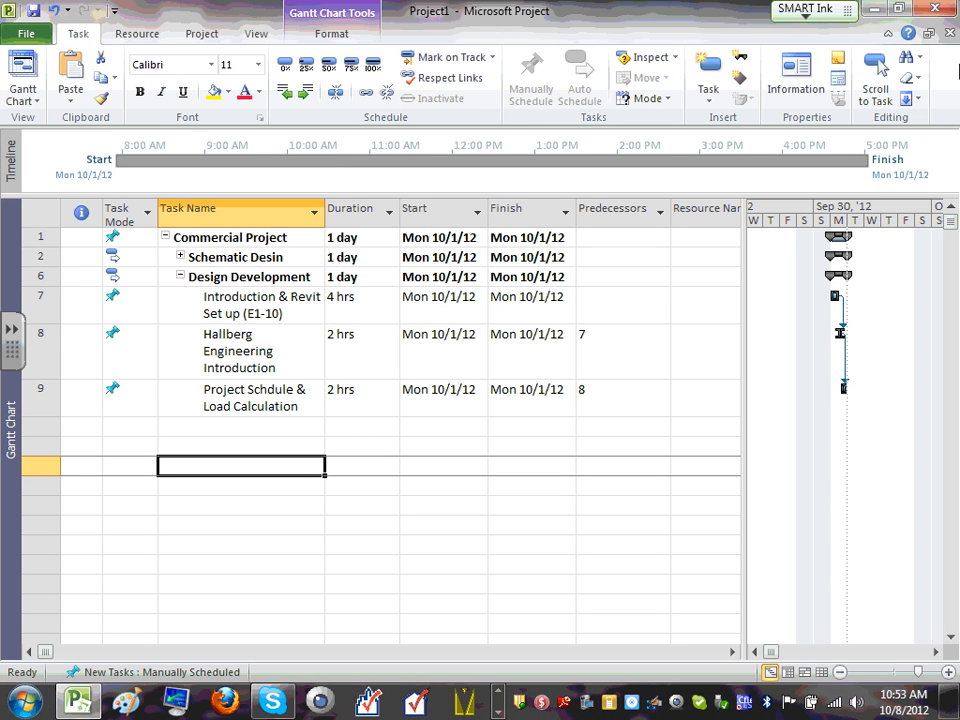
{"action": "left_click", "coordinate": [362, 296]}
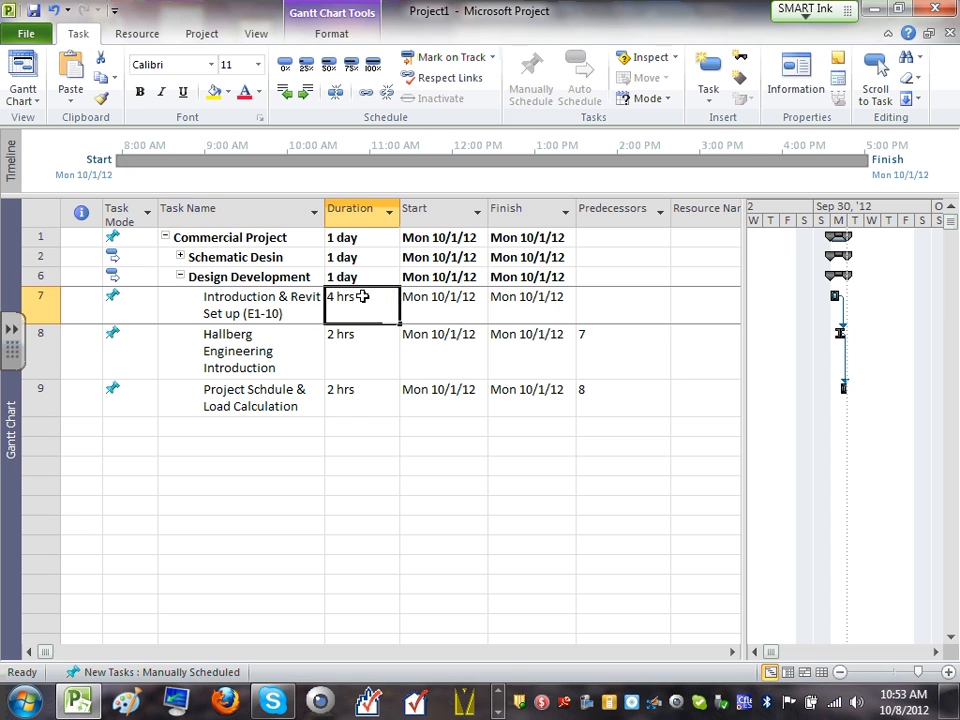
{"action": "left_click", "coordinate": [362, 296]}
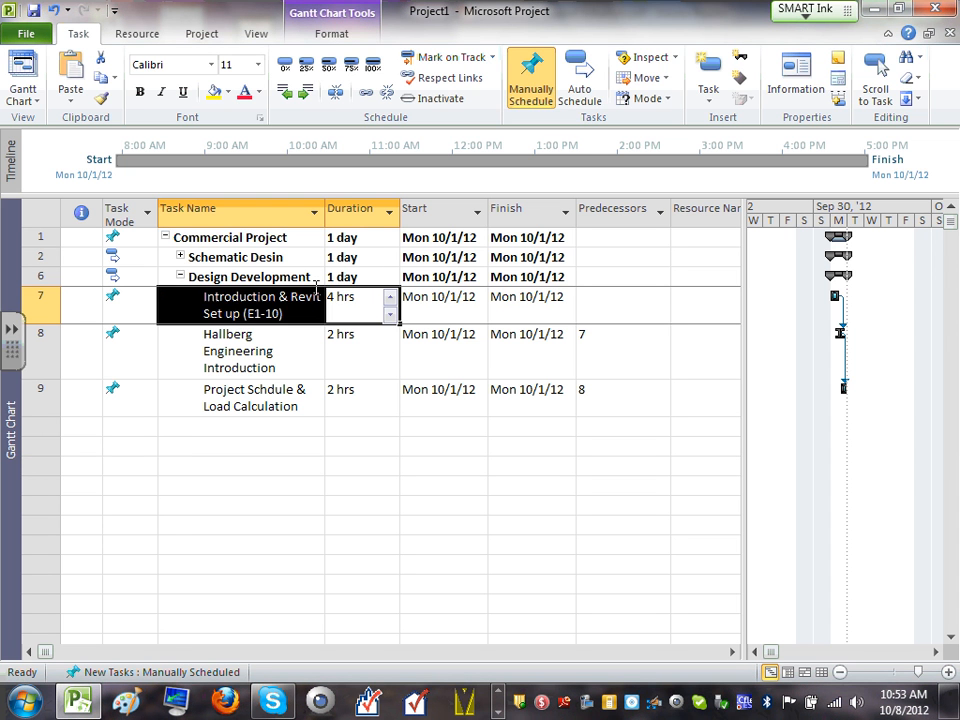
{"action": "left_click", "coordinate": [370, 296]}
{"action": "left_click_drag", "start_coordinate": [370, 296], "coordinate": [336, 295]}
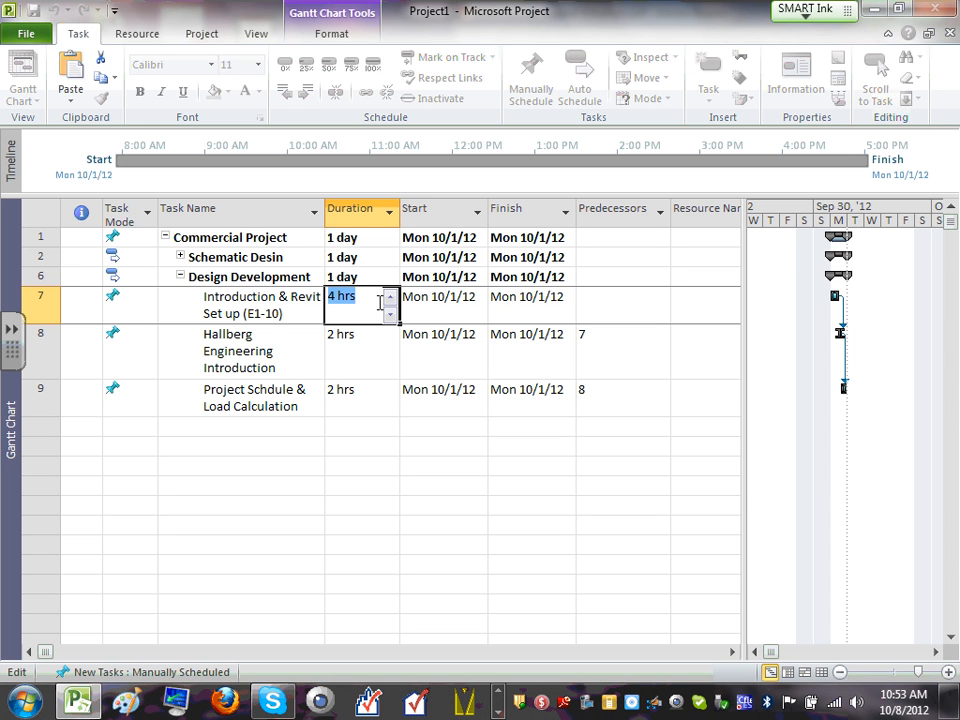
{"action": "type", "text": "5"}
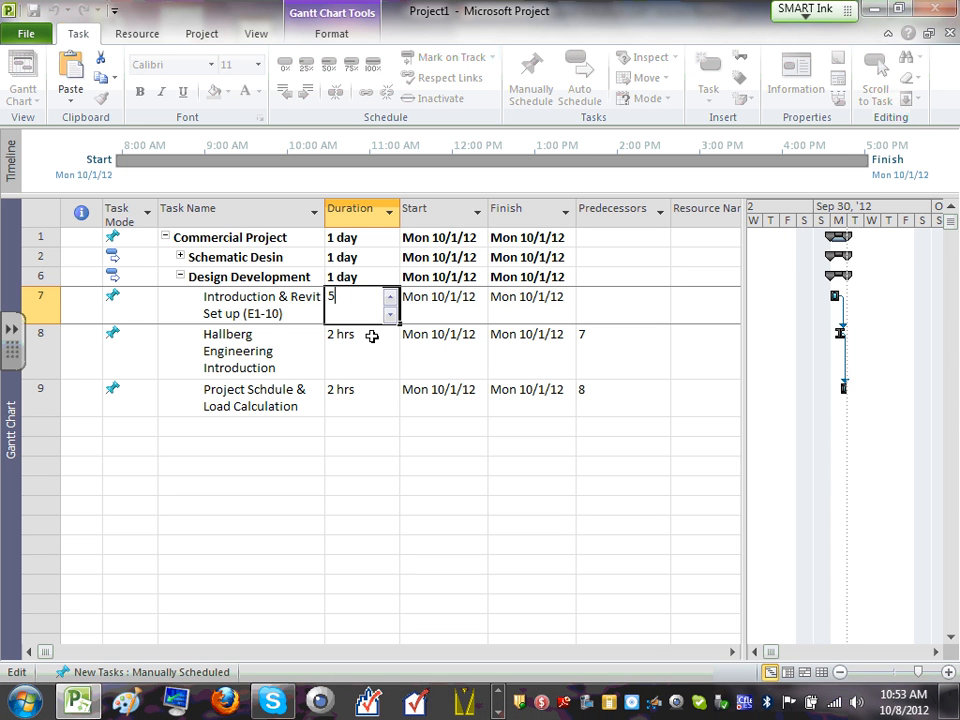
{"action": "left_click", "coordinate": [377, 352]}
- Set the duration of the Introduction & Revit Set up (E1-10) task to 5 days
{"action": "double_click", "coordinate": [368, 301]}
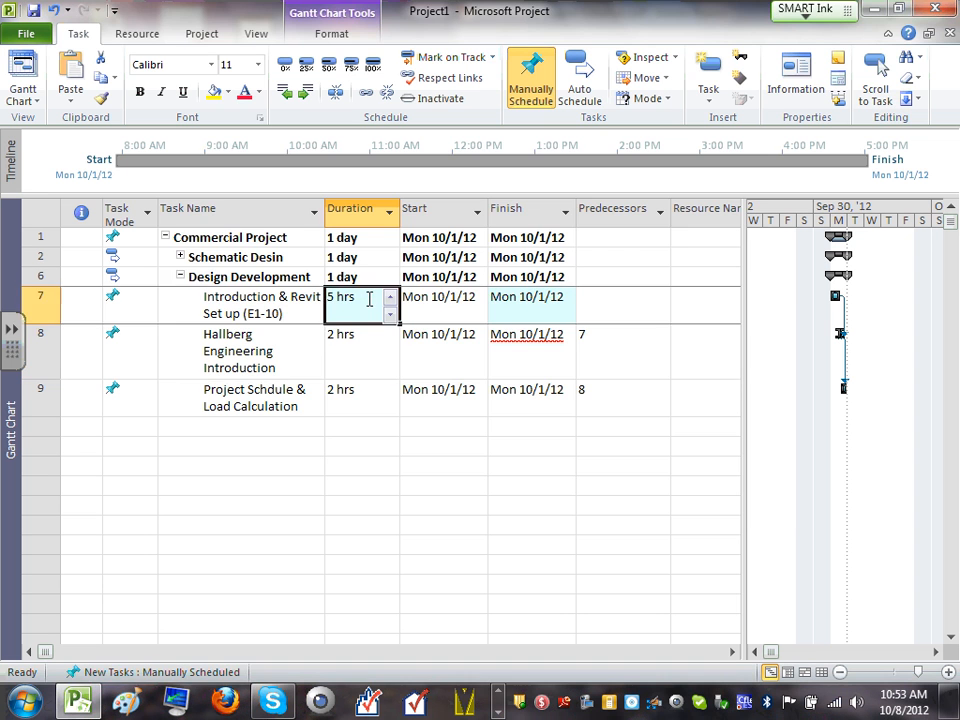
{"action": "left_click", "coordinate": [720, 501]}
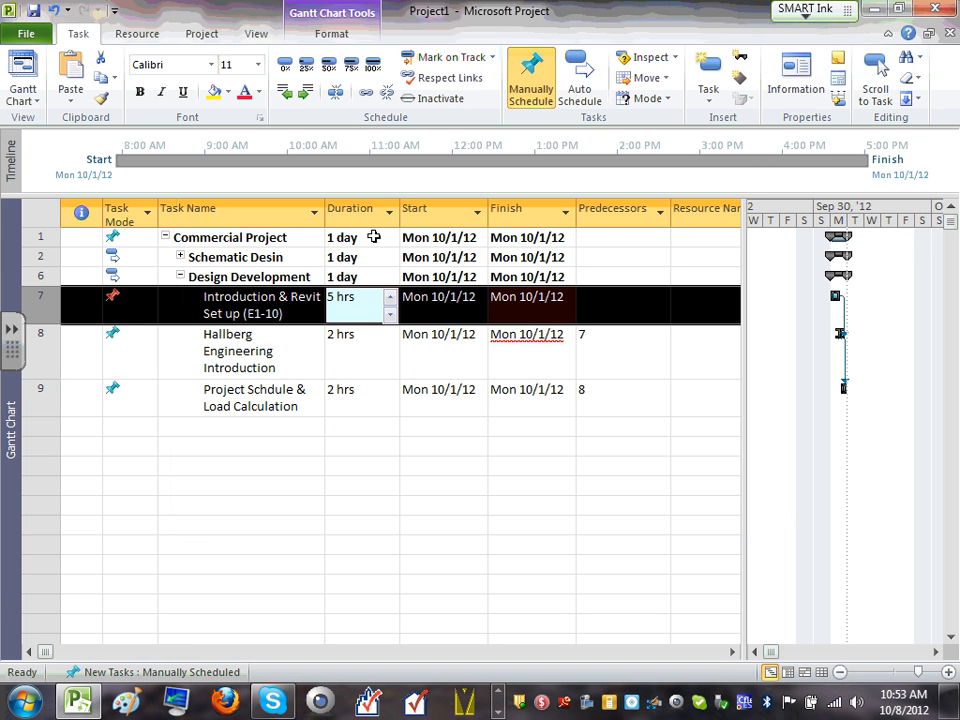
{"action": "left_click", "coordinate": [390, 297]}
{"action": "left_click", "coordinate": [390, 297]}
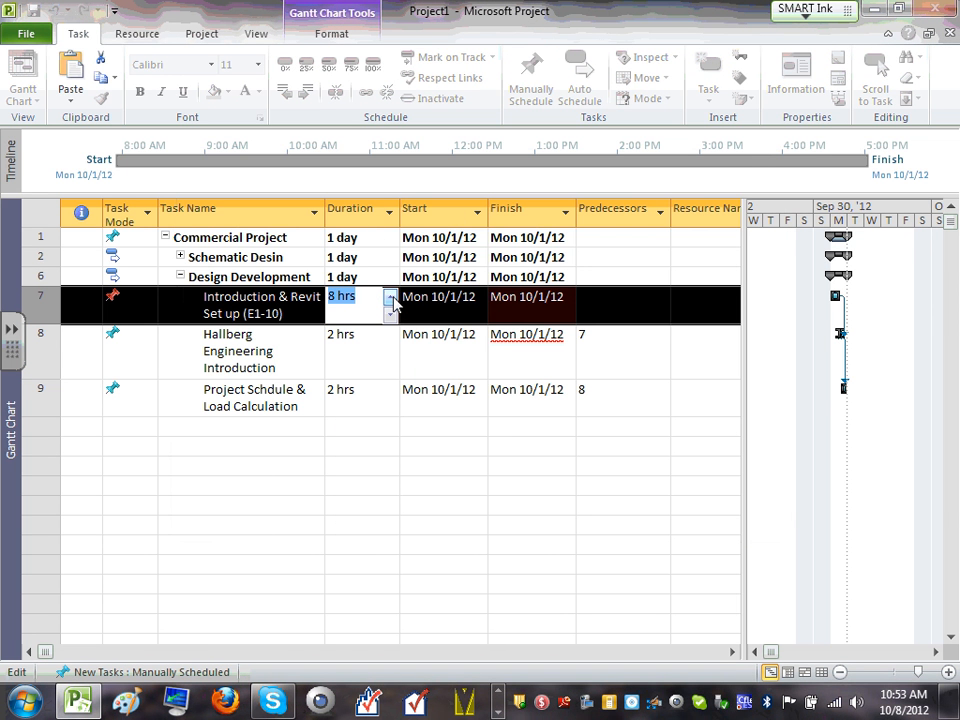
{"action": "left_click", "coordinate": [390, 297]}
{"action": "left_click", "coordinate": [390, 297]}
{"action": "left_click", "coordinate": [390, 297]}
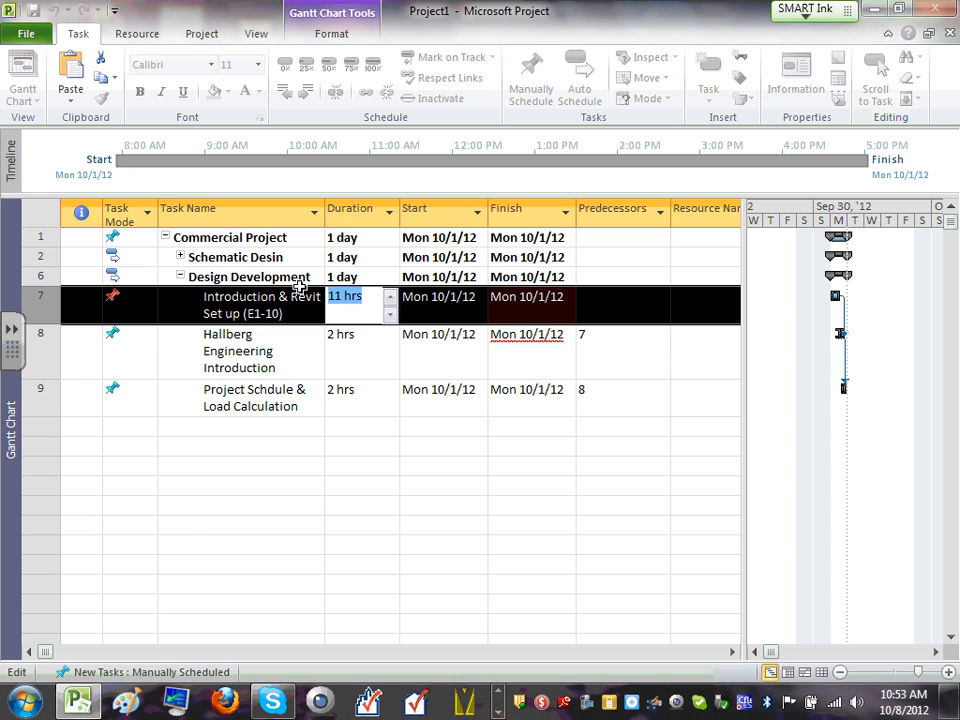
{"action": "type", "text": "5 "}
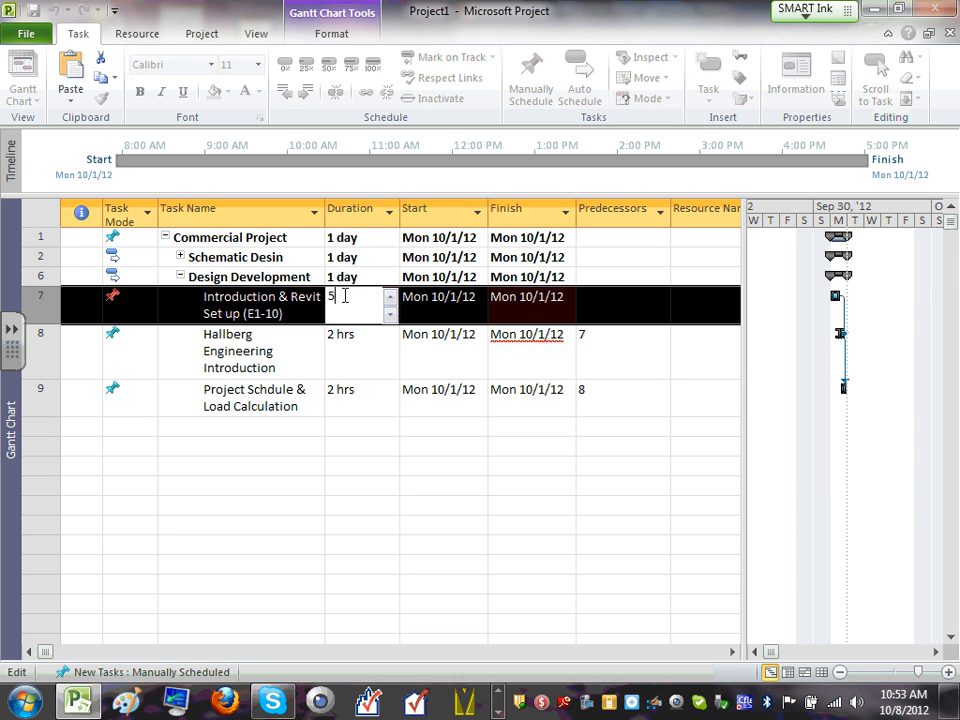
{"action": "type", "text": "d"}
{"action": "left_click", "coordinate": [350, 334]}
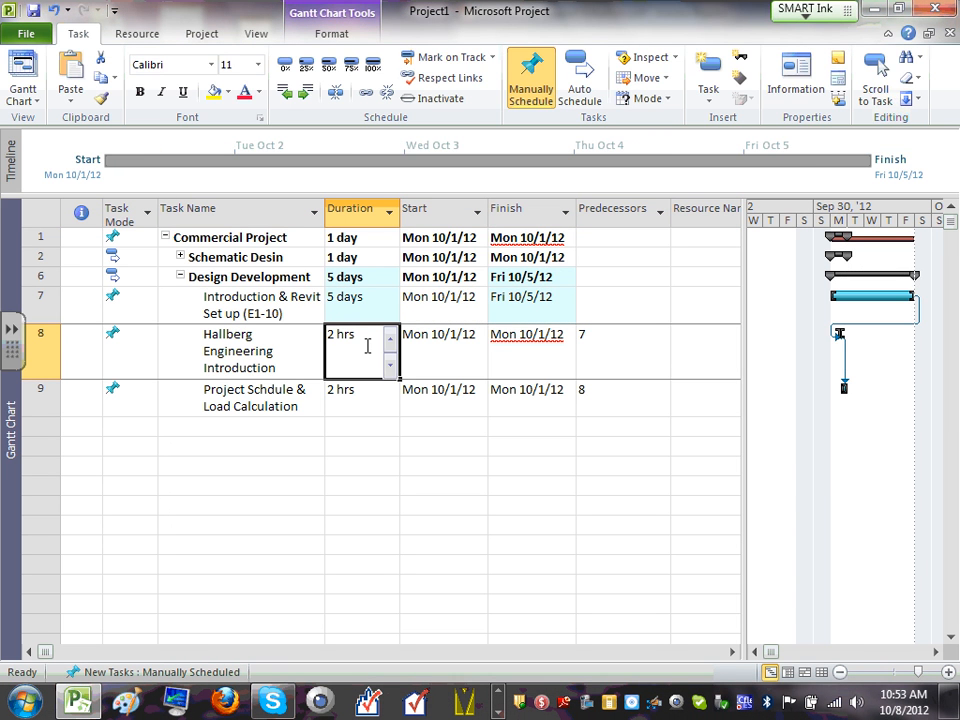
- Set the duration of the Project Schdule & Load Calculation task to 5 hours
{"action": "left_click", "coordinate": [365, 334]}
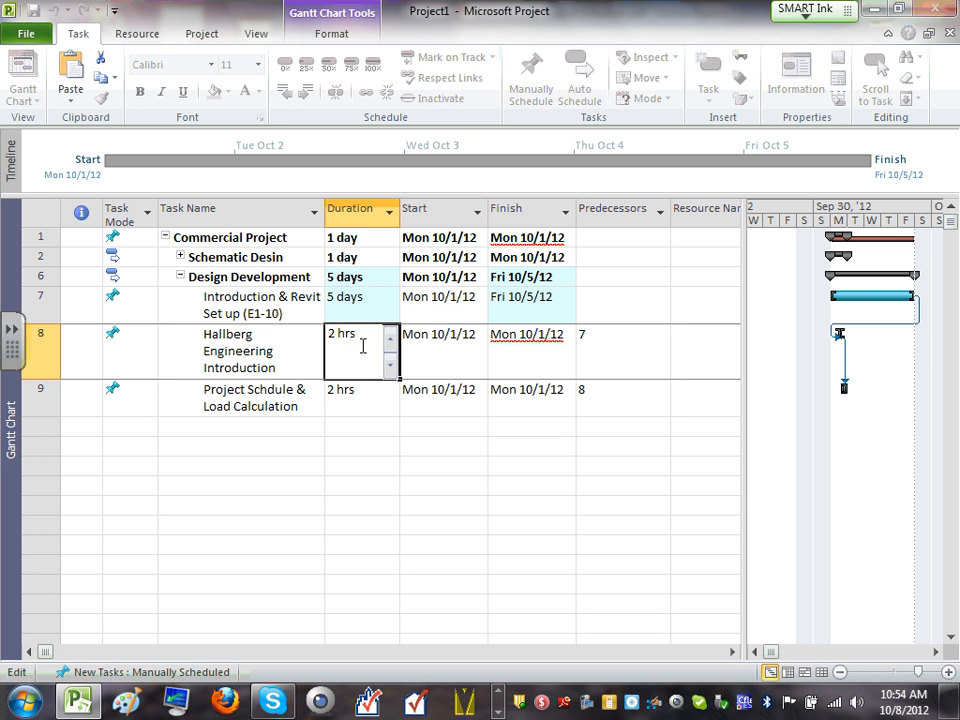
{"action": "left_click", "coordinate": [366, 406]}
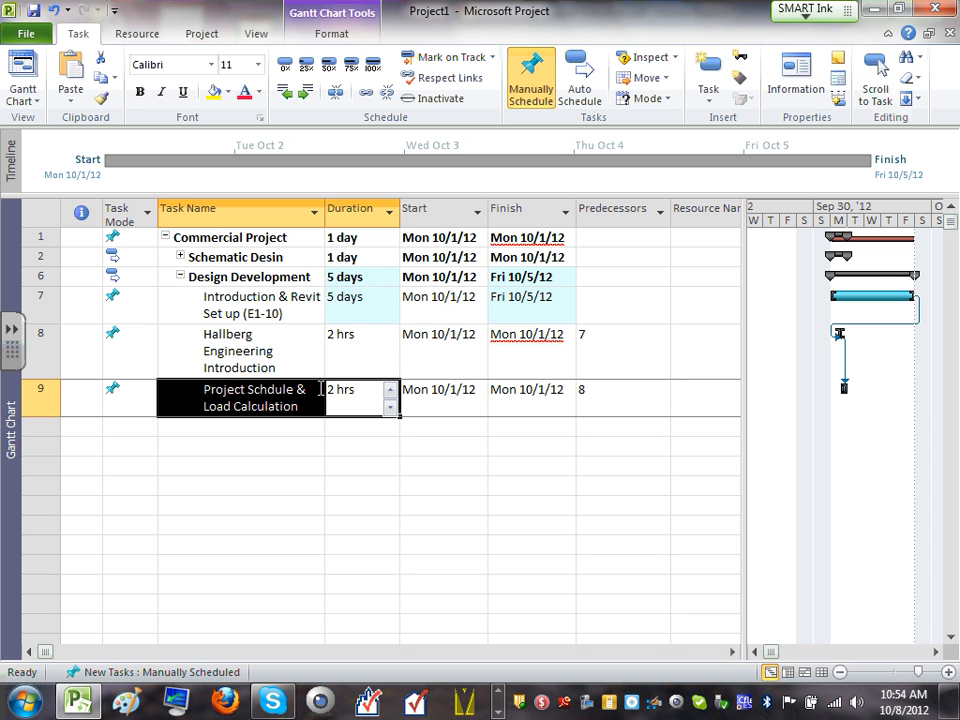
{"action": "left_click", "coordinate": [364, 391]}
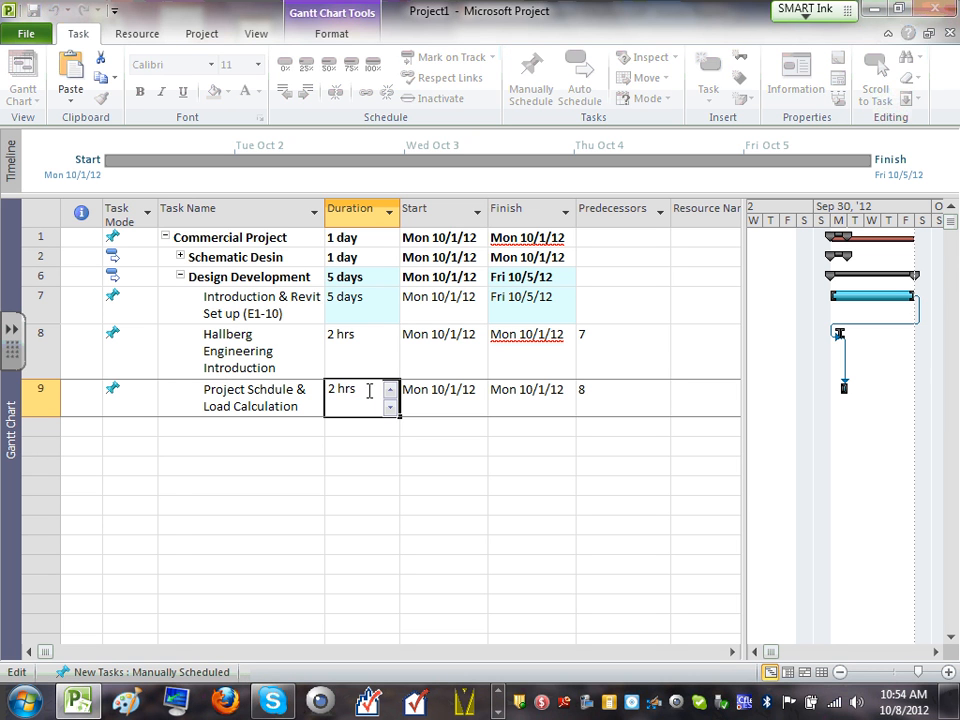
{"action": "key", "text": "shift+Home"}
{"action": "type", "text": "5"}
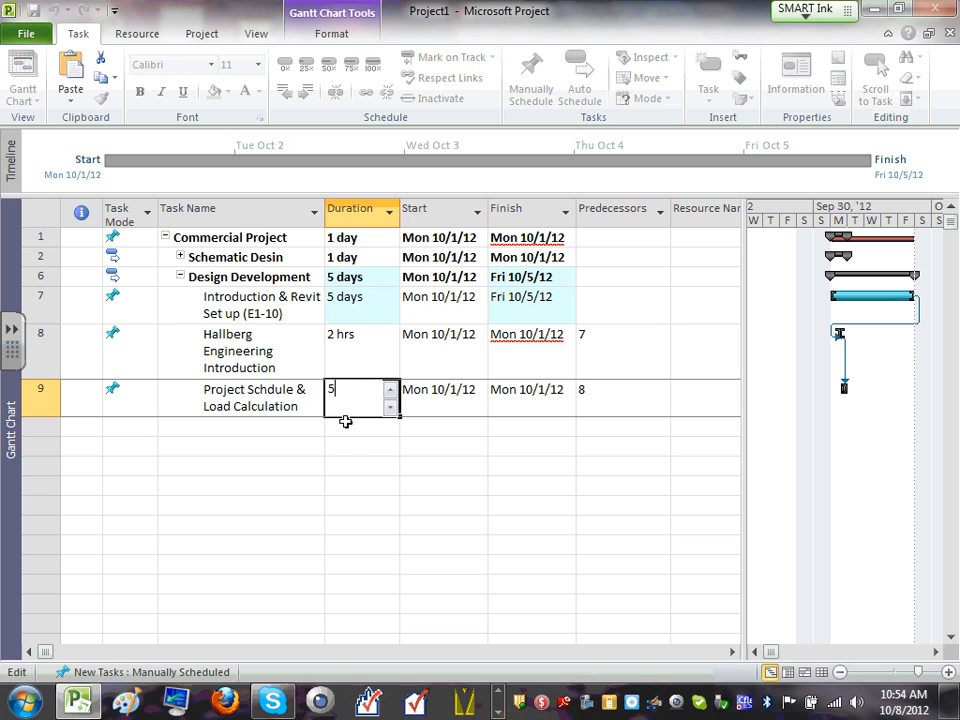
{"action": "left_click", "coordinate": [366, 465]}
- Set the duration of the Project Schdule & Load Calculation task to 5 days
{"action": "left_click", "coordinate": [366, 393]}
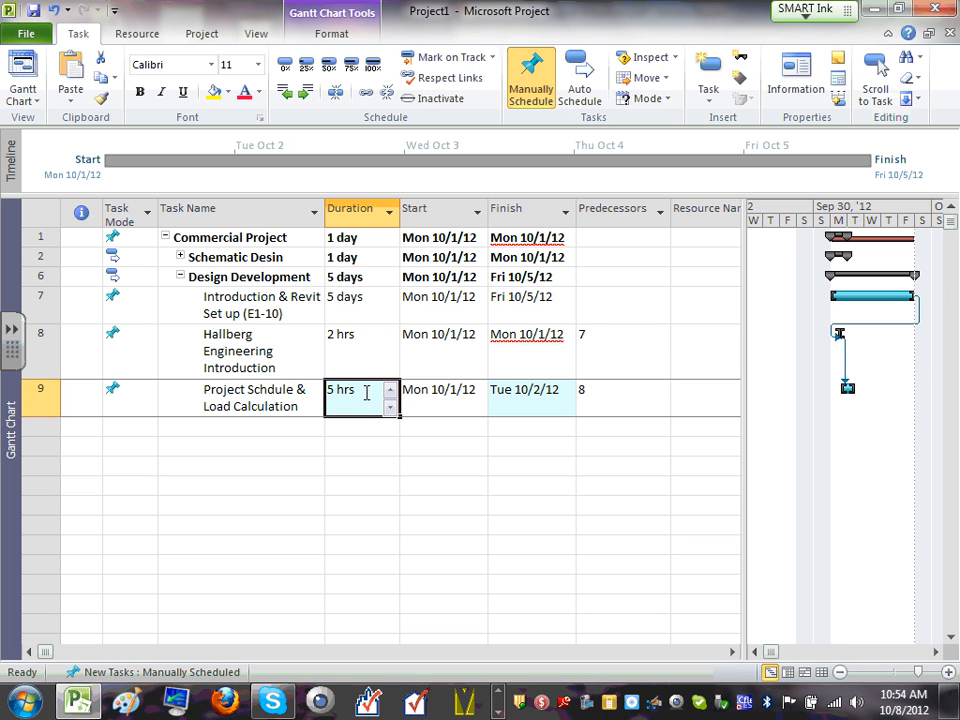
{"action": "left_click", "coordinate": [365, 390]}
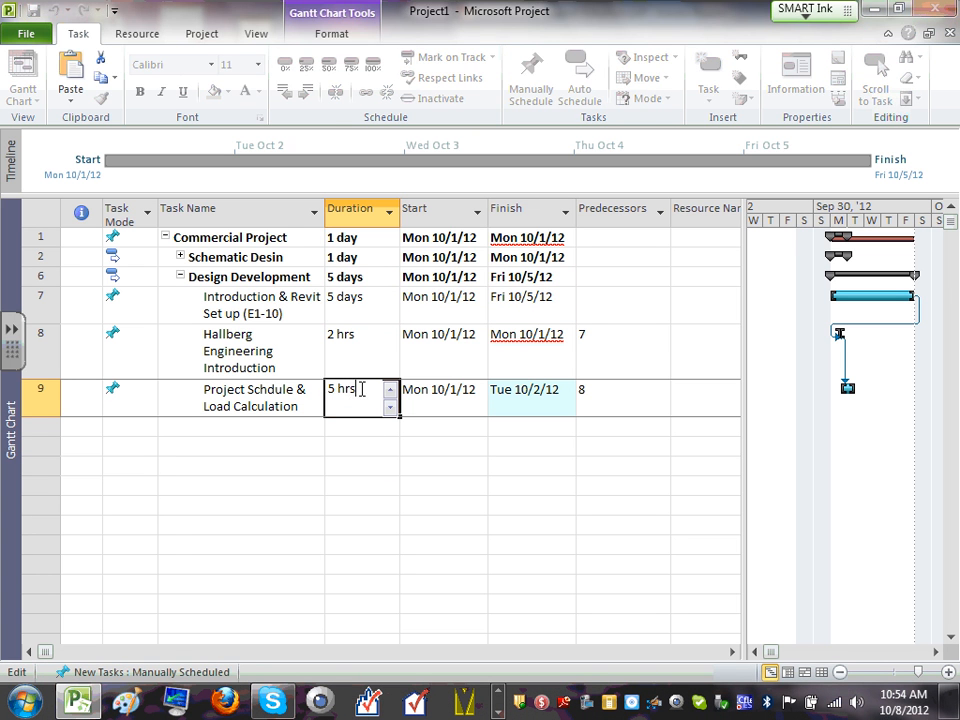
{"action": "left_click_drag", "start_coordinate": [360, 390], "coordinate": [326, 385]}
{"action": "type", "text": "5"}
{"action": "left_click", "coordinate": [375, 487]}
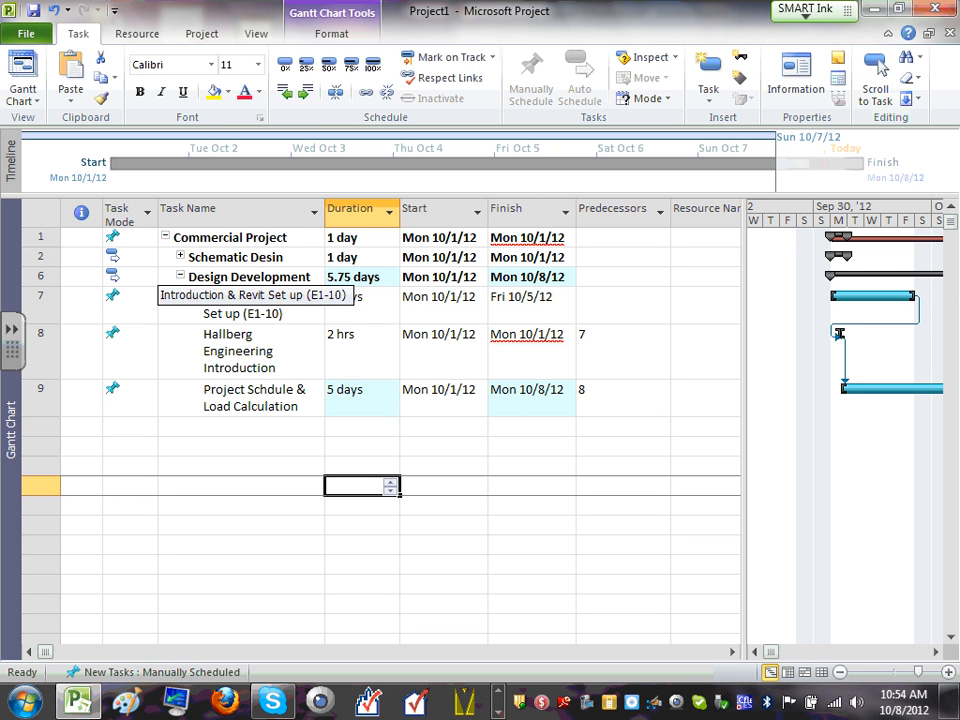
- Link the three Design Development subtasks in sequence, from the Revit set up through the load calculation
{"action": "left_click_drag", "start_coordinate": [43, 298], "coordinate": [42, 395]}
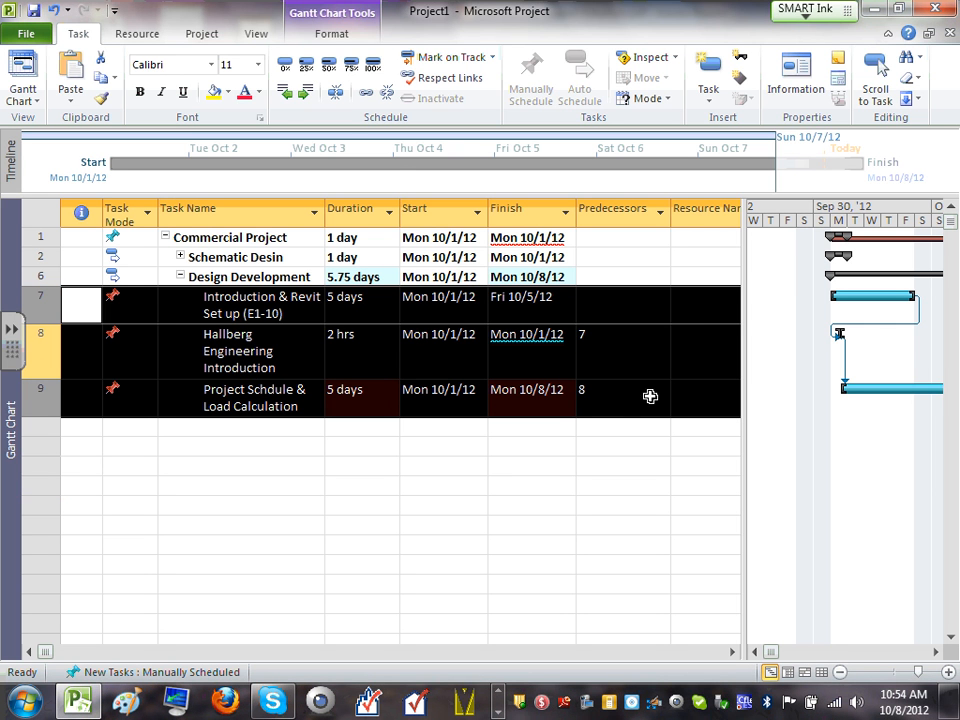
{"action": "left_click", "coordinate": [366, 94]}
{"action": "double_click", "coordinate": [558, 548]}
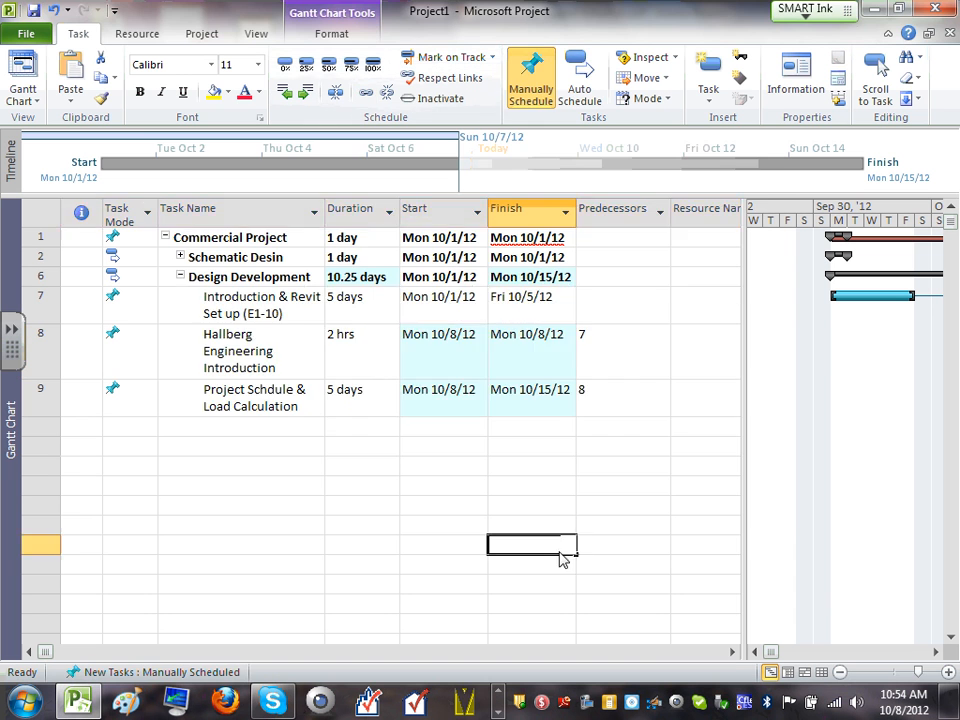
{"action": "left_click", "coordinate": [720, 499]}
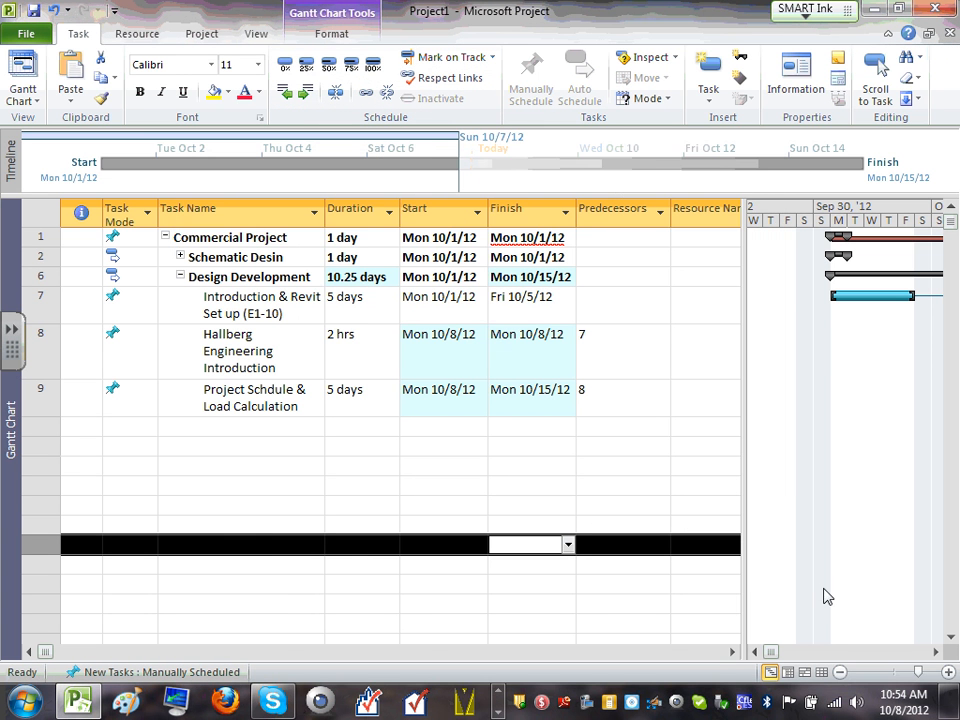
- Collapse the Design Development phase and link it to follow the Schematic Desin phase
{"action": "left_click", "coordinate": [934, 651]}
{"action": "left_click_drag", "start_coordinate": [934, 651], "coordinate": [934, 651]}
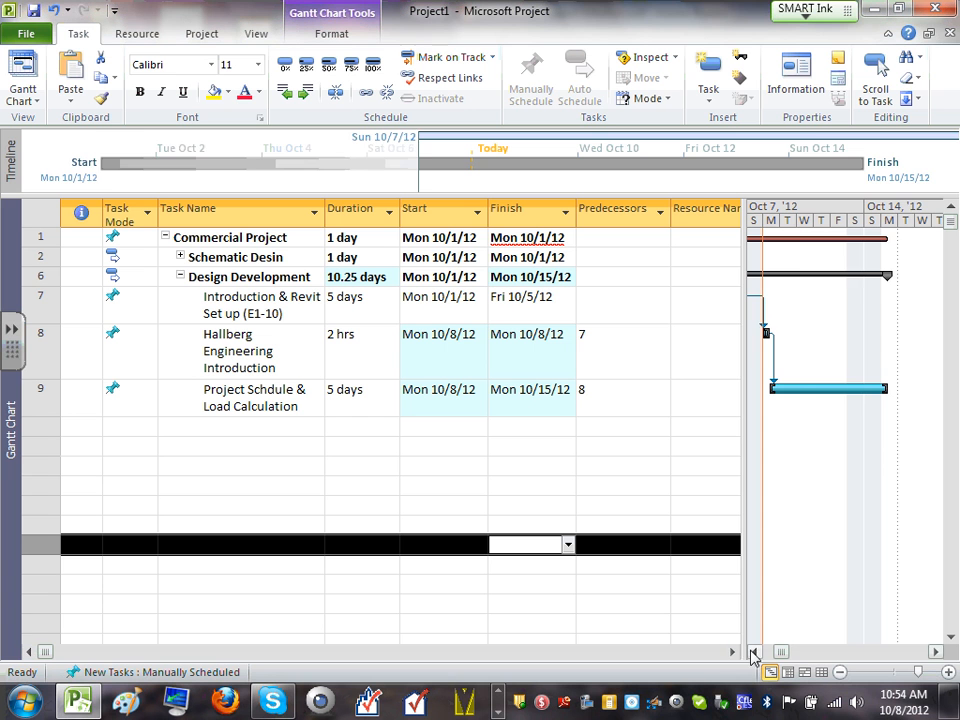
{"action": "left_click_drag", "start_coordinate": [755, 651], "coordinate": [755, 651]}
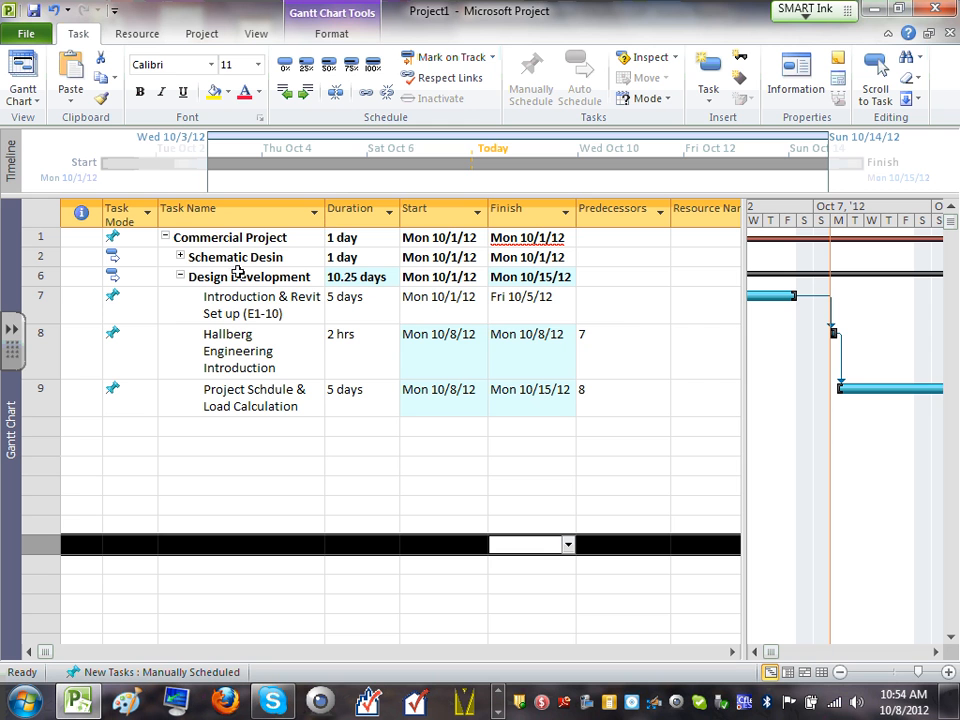
{"action": "left_click", "coordinate": [181, 277]}
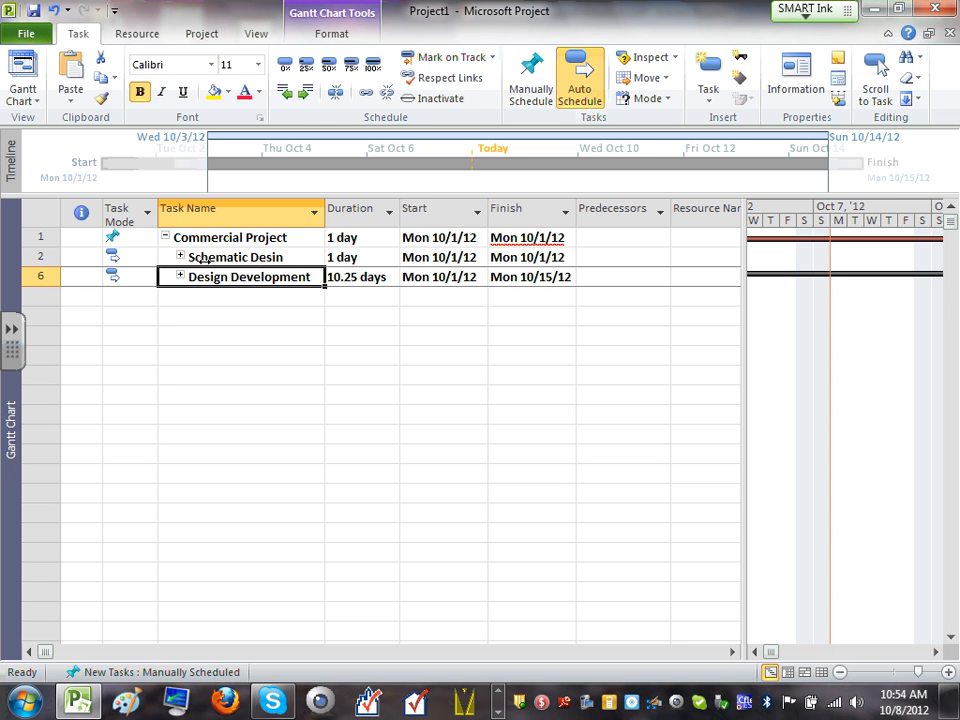
{"action": "left_click", "coordinate": [40, 257]}
{"action": "left_click", "coordinate": [40, 277], "text": "shift"}
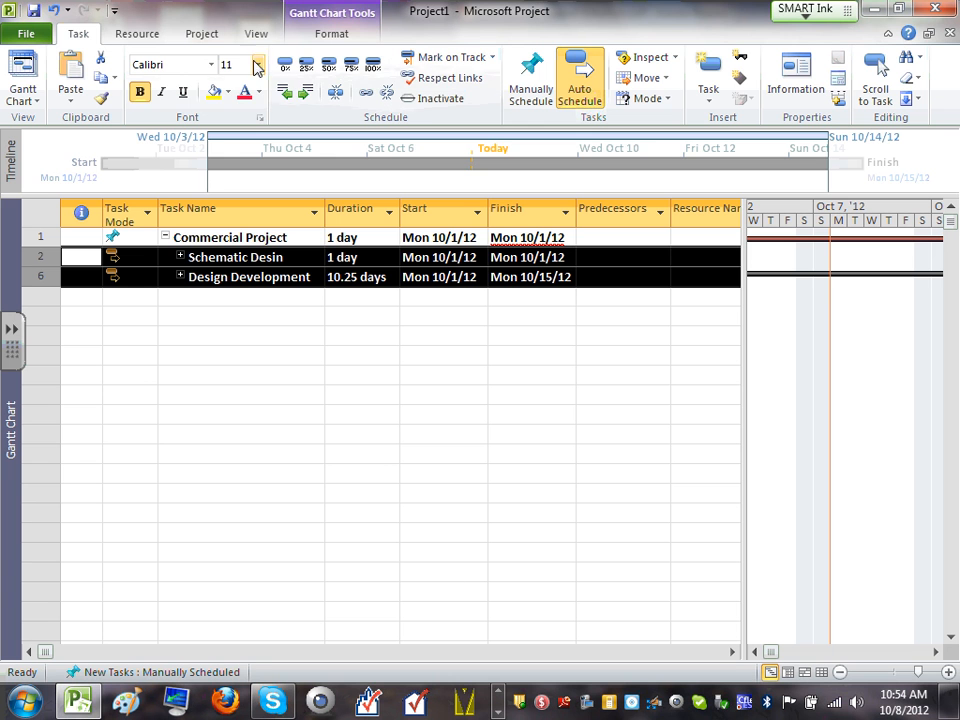
{"action": "left_click", "coordinate": [366, 97]}
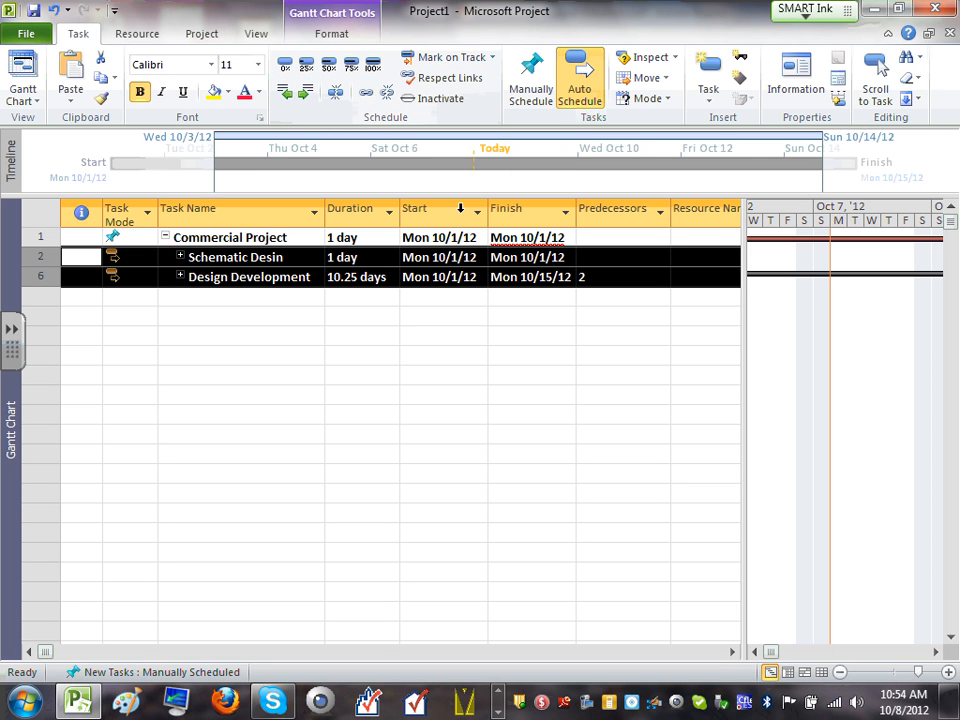
- Expand the subtasks of both phases and widen the Finish column slightly
{"action": "left_click", "coordinate": [178, 276]}
{"action": "left_click", "coordinate": [178, 276]}
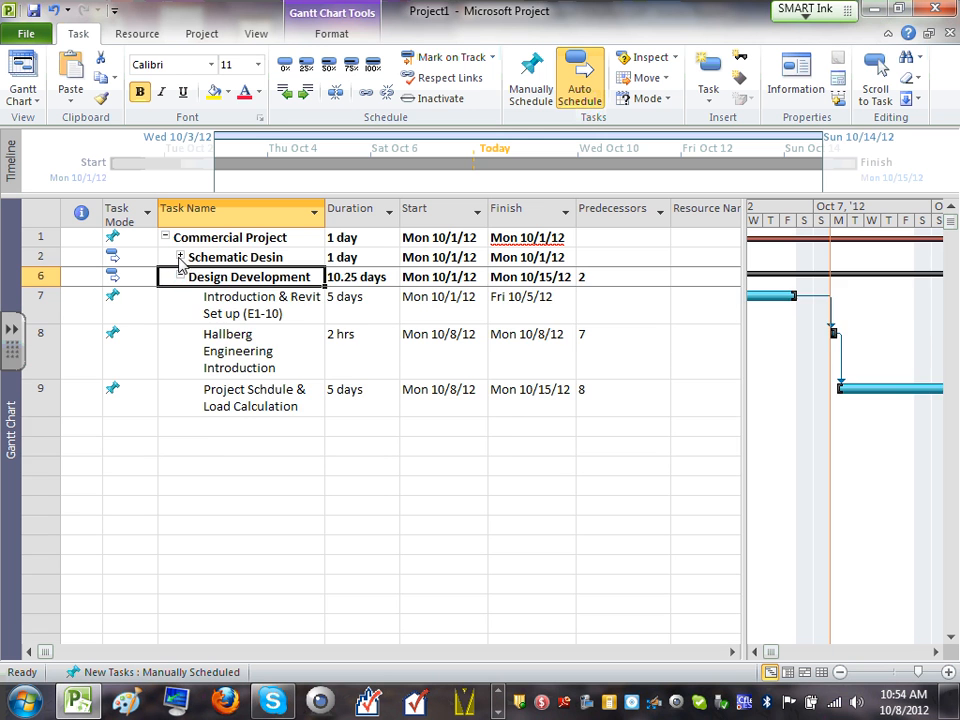
{"action": "left_click", "coordinate": [180, 256]}
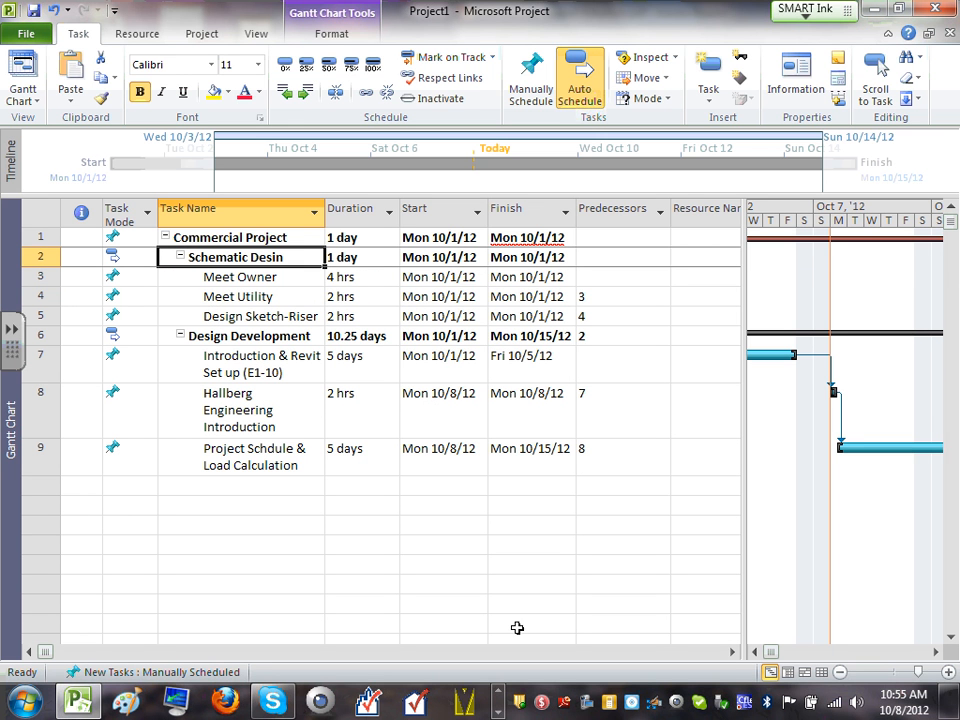
{"action": "left_click_drag", "start_coordinate": [576, 213], "coordinate": [590, 210]}
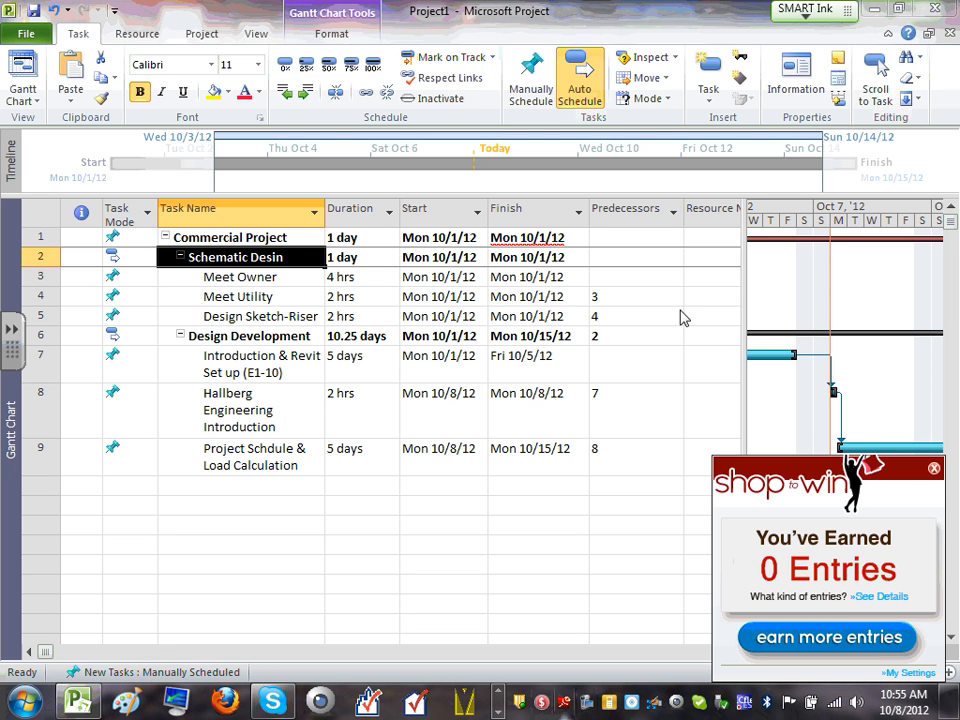
{"action": "left_click", "coordinate": [934, 469]}
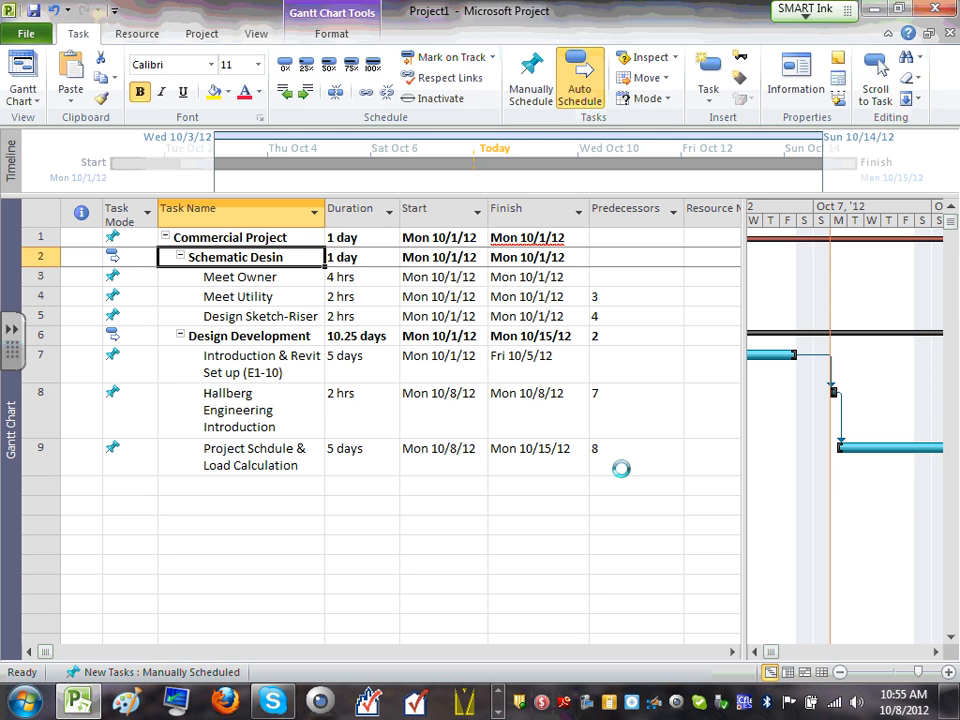
{"action": "left_click", "coordinate": [643, 390]}
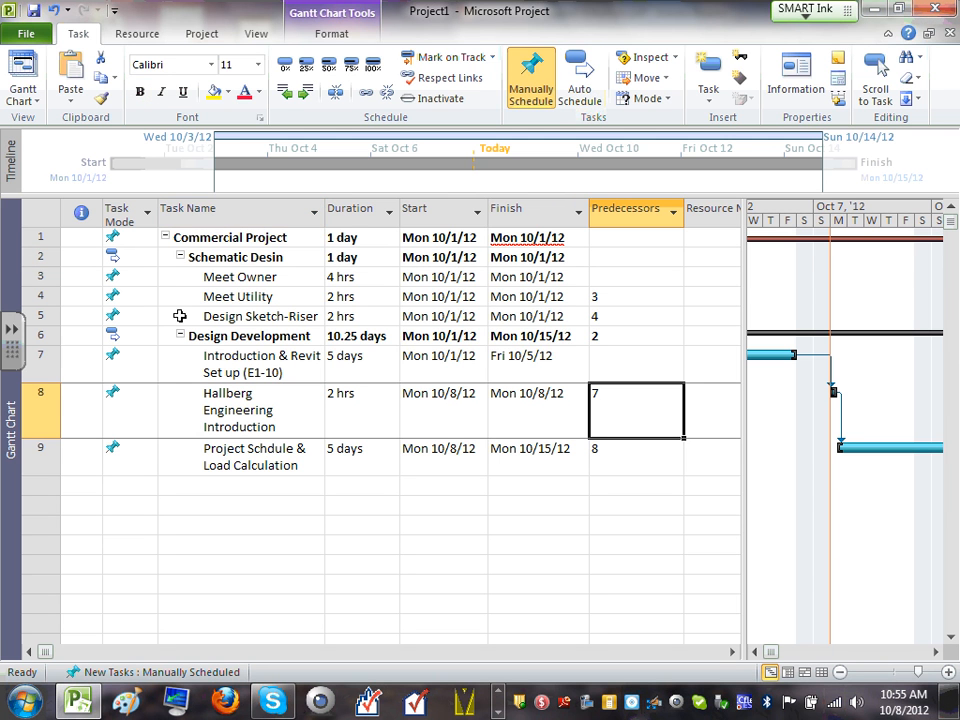
{"action": "left_click", "coordinate": [48, 336]}
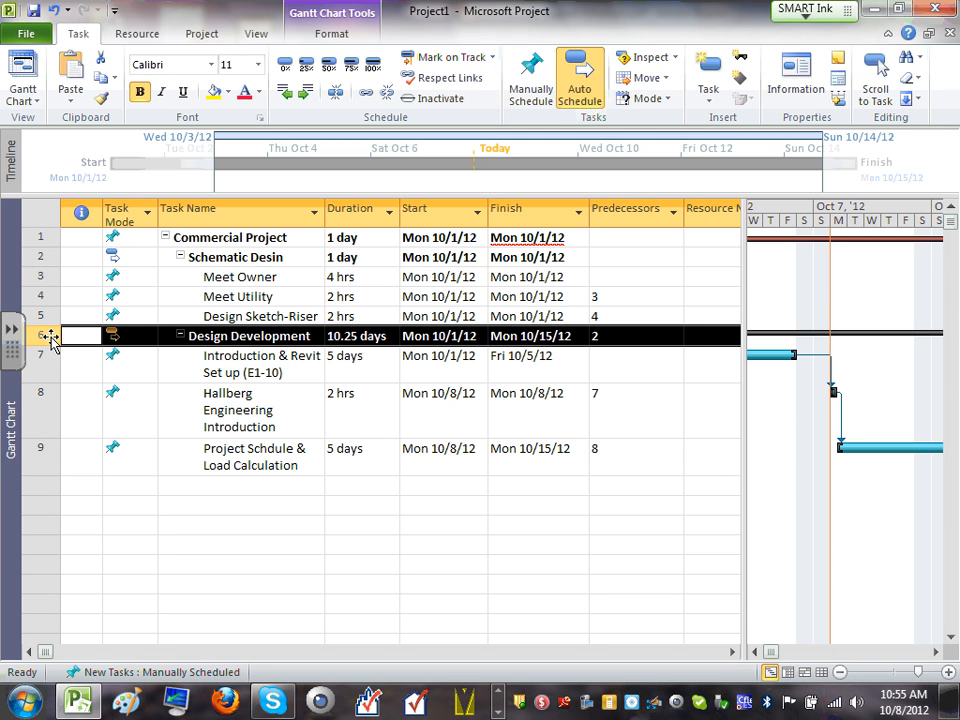
{"action": "left_click", "coordinate": [42, 468], "text": "shift"}
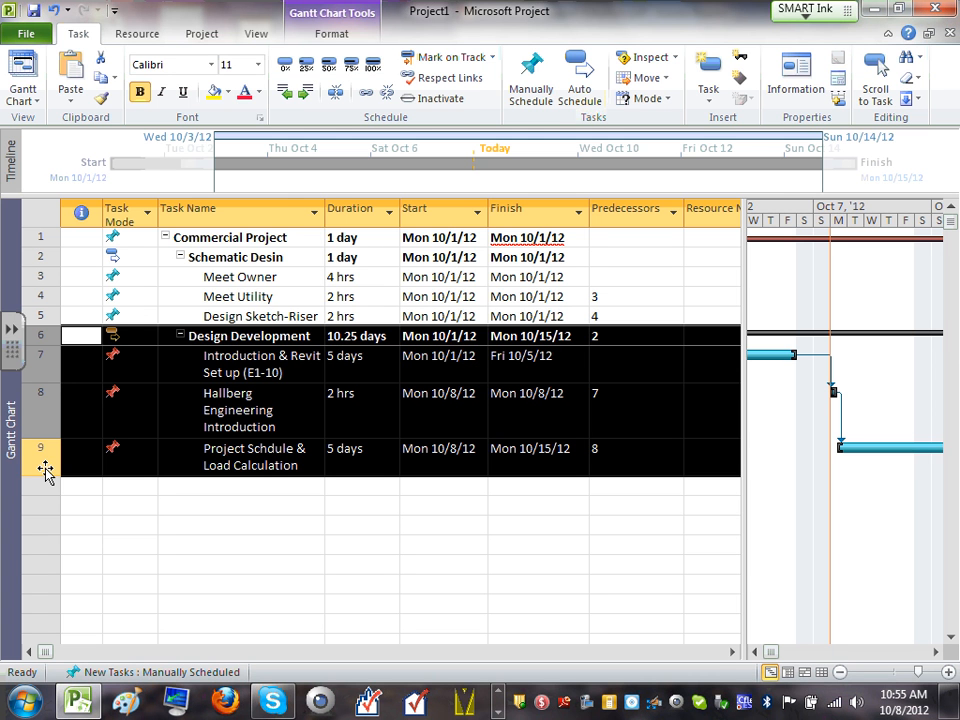
{"action": "right_click", "coordinate": [40, 348]}
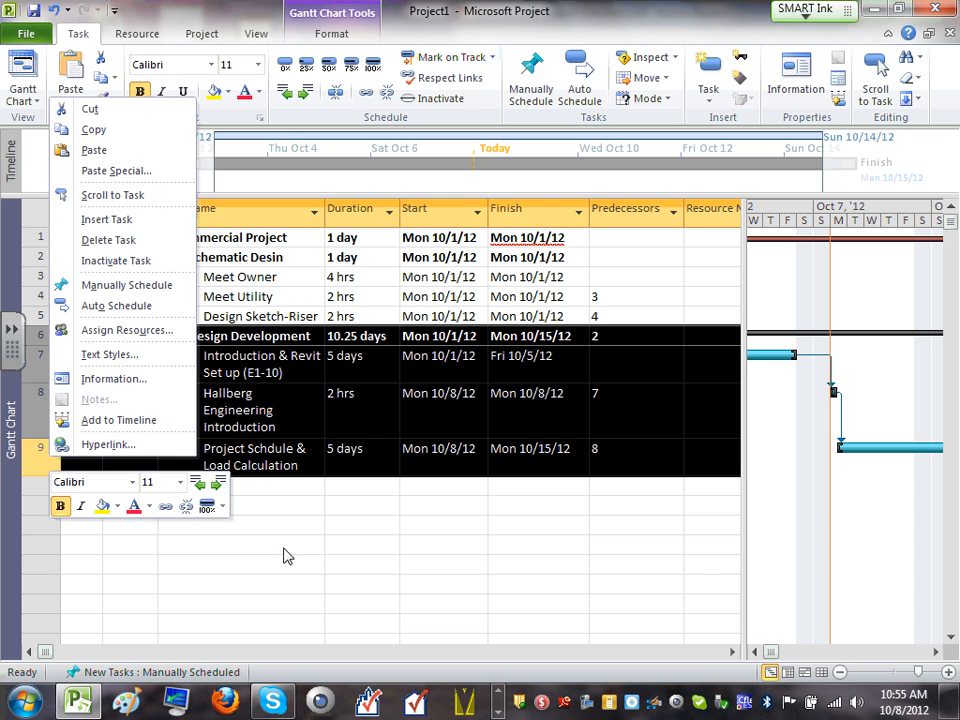
{"action": "left_click", "coordinate": [321, 539]}
{"action": "left_click", "coordinate": [403, 526]}
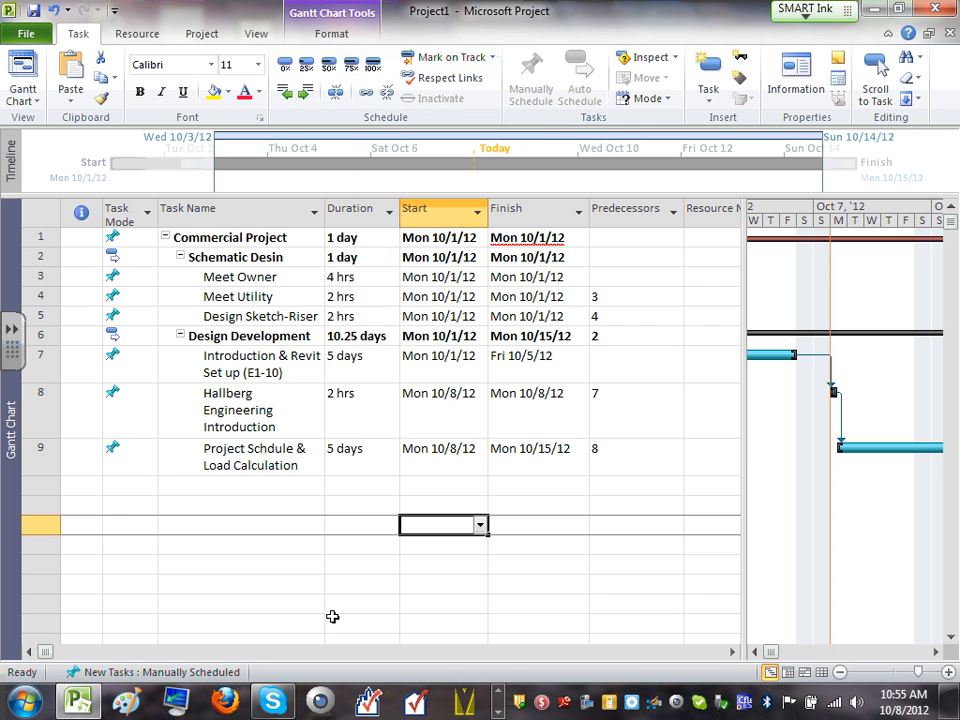
- Check the Commercial Project's finish date choices with both phases collapsed, and expand the two phases again
{"action": "left_click", "coordinate": [180, 336]}
{"action": "left_click", "coordinate": [180, 257]}
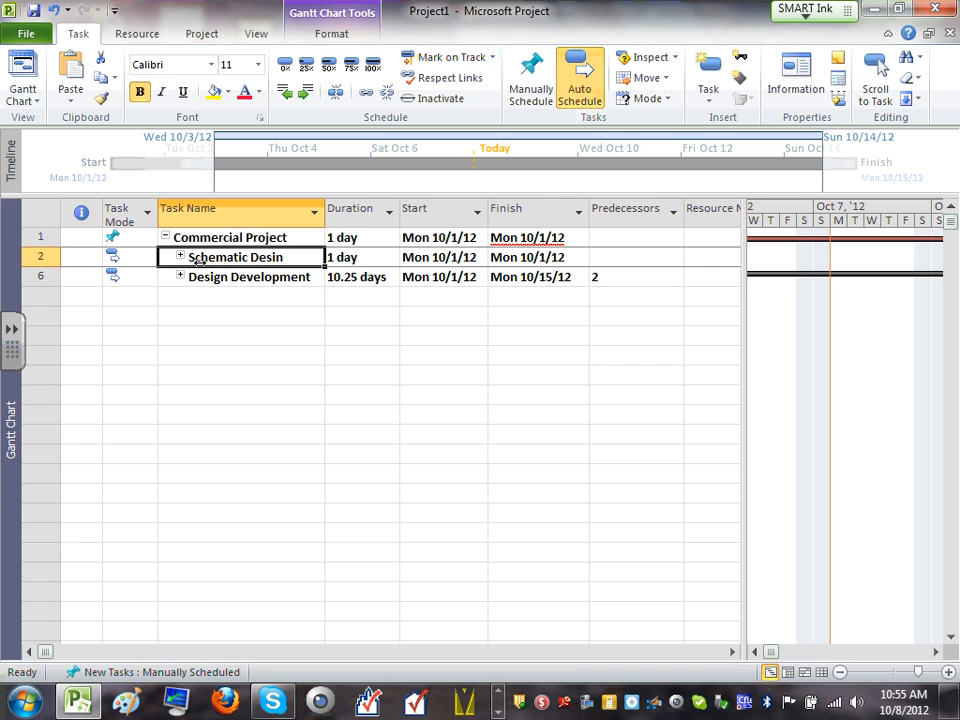
{"action": "left_click", "coordinate": [579, 219]}
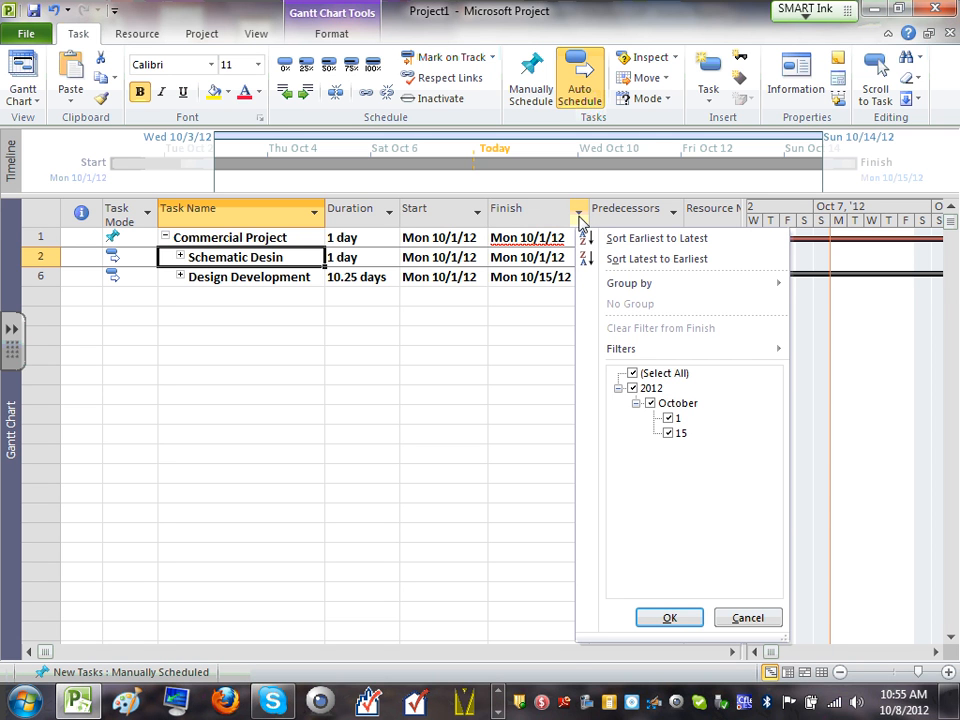
{"action": "left_click", "coordinate": [472, 240]}
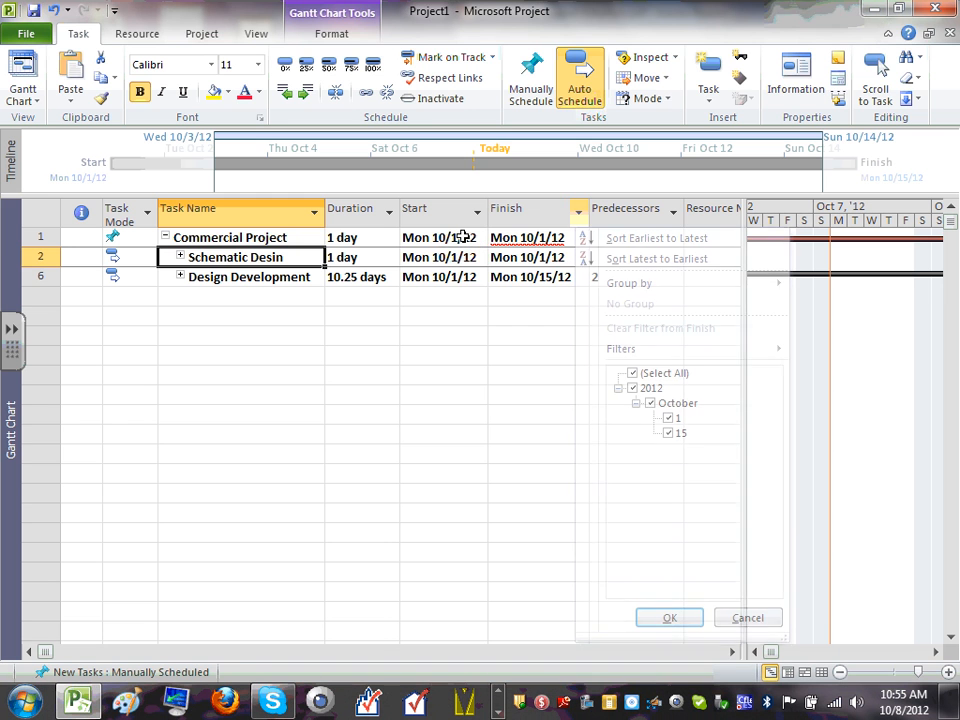
{"action": "left_click", "coordinate": [530, 238]}
{"action": "left_click", "coordinate": [581, 238]}
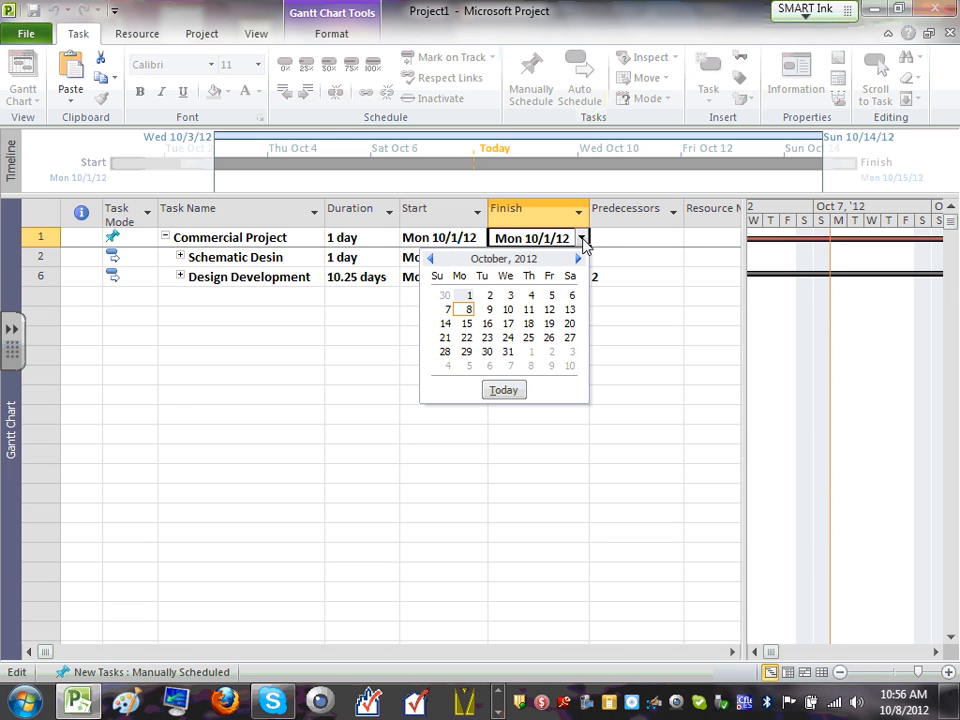
{"action": "left_click", "coordinate": [581, 239]}
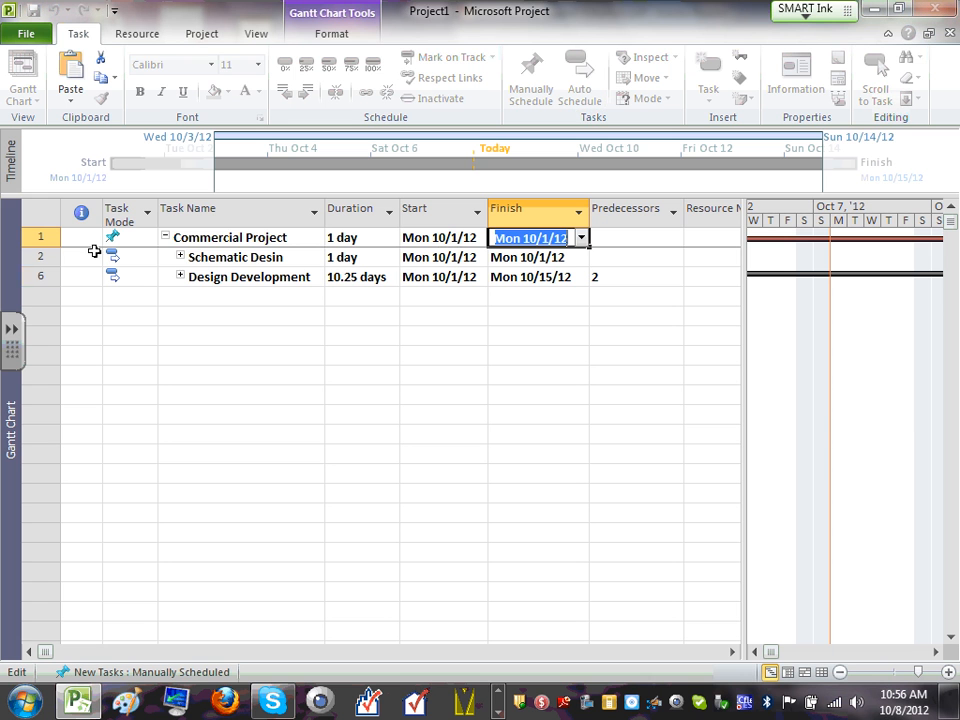
{"action": "left_click", "coordinate": [182, 265]}
{"action": "left_click", "coordinate": [199, 356]}
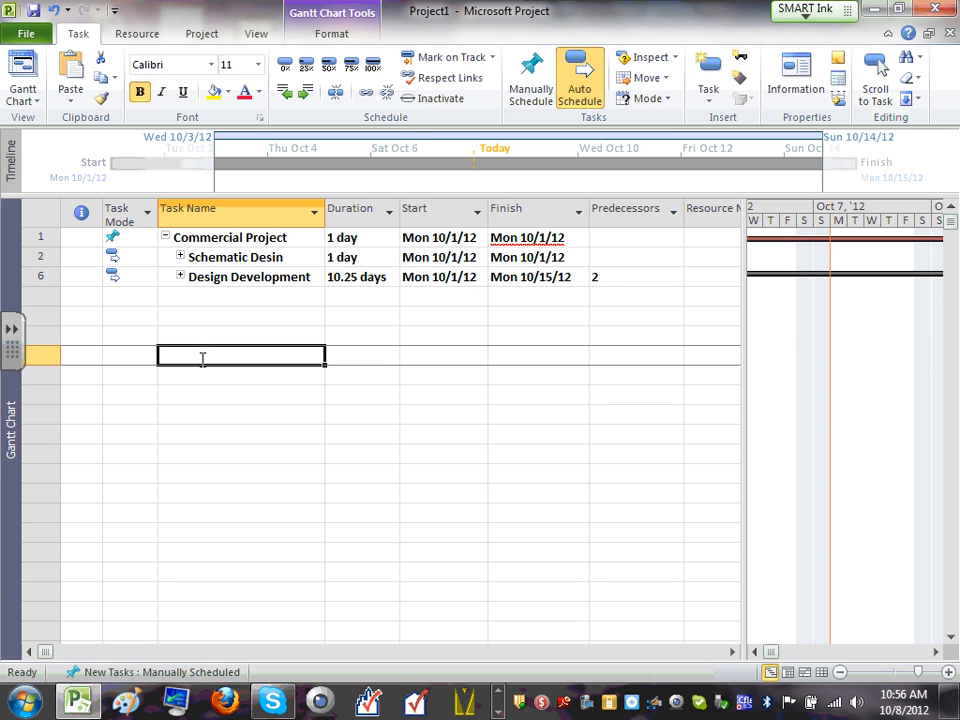
{"action": "left_click", "coordinate": [181, 258]}
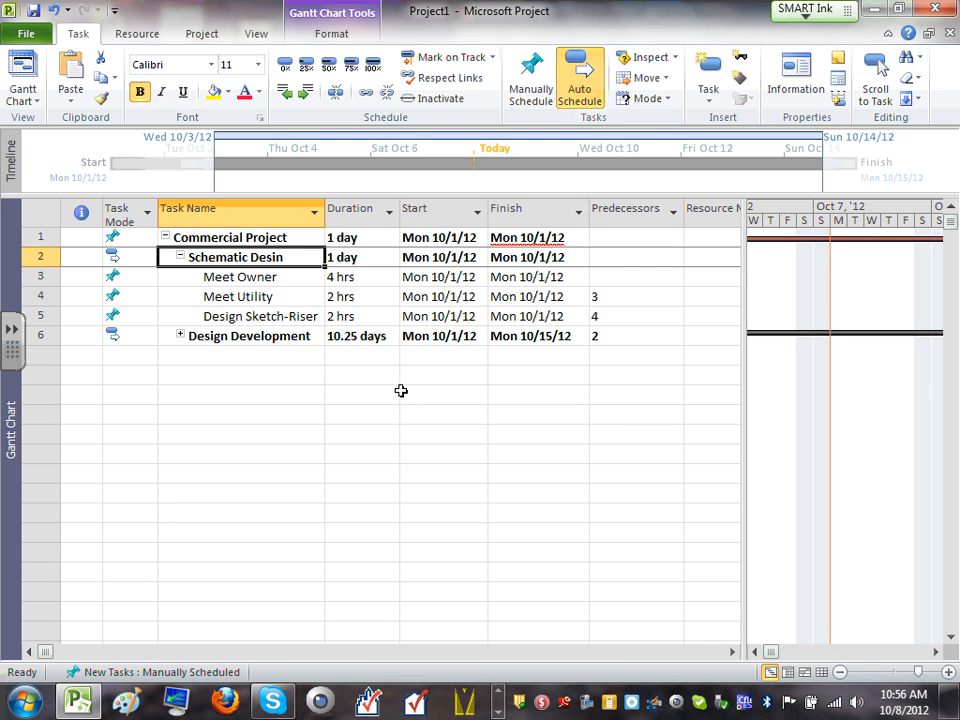
{"action": "left_click", "coordinate": [180, 336]}
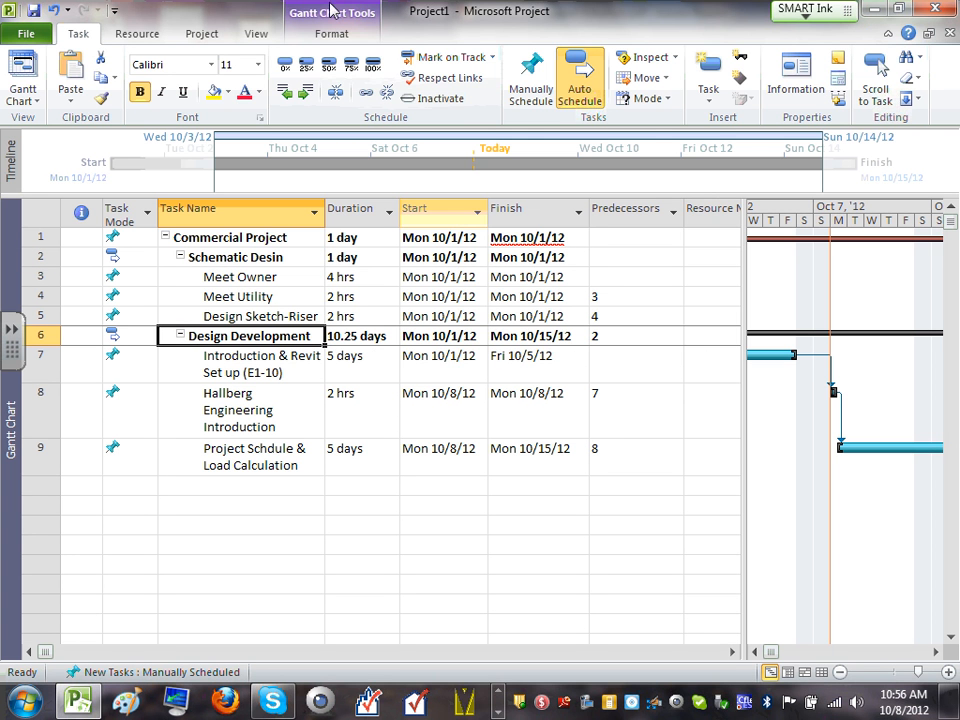
- Set the project's start date to Mon 10/1/12 in Project Information
{"action": "left_click", "coordinate": [203, 37]}
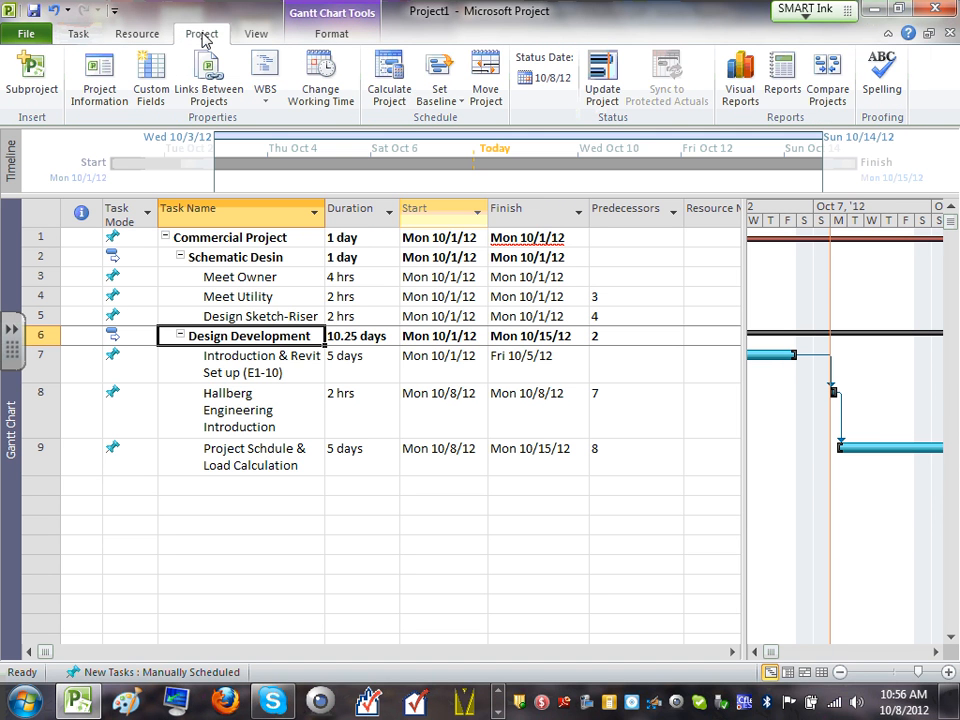
{"action": "left_click", "coordinate": [99, 80]}
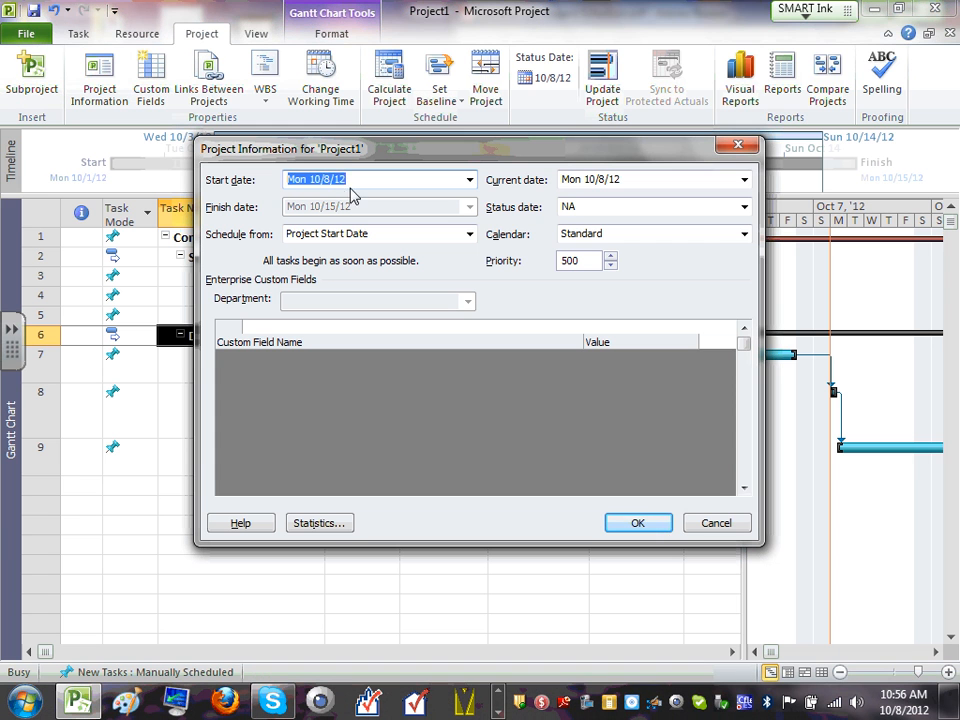
{"action": "left_click", "coordinate": [350, 180]}
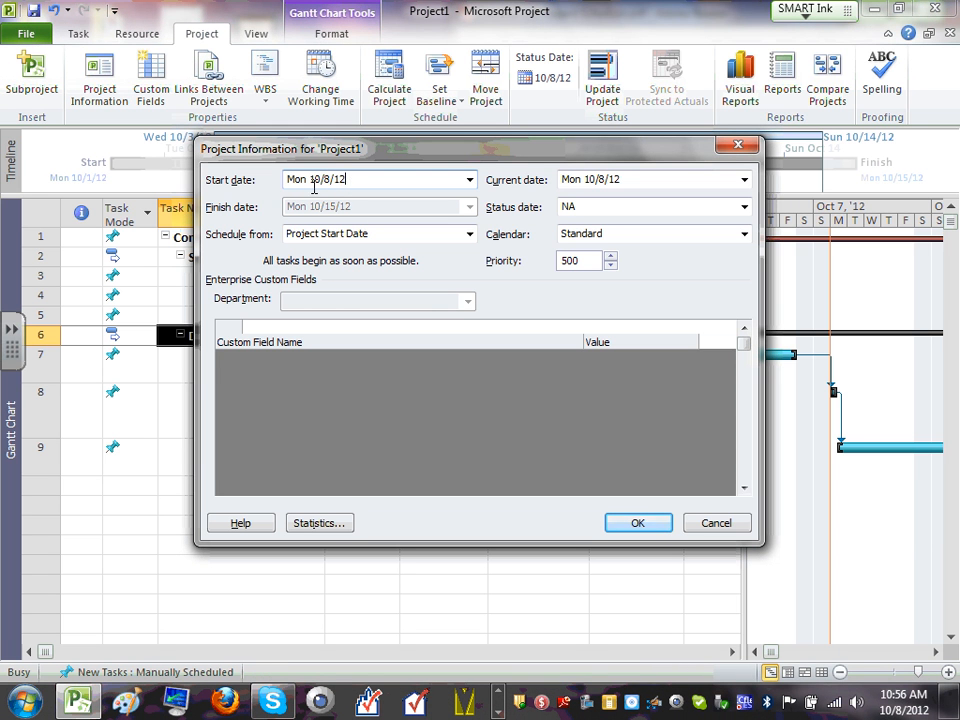
{"action": "left_click", "coordinate": [469, 180]}
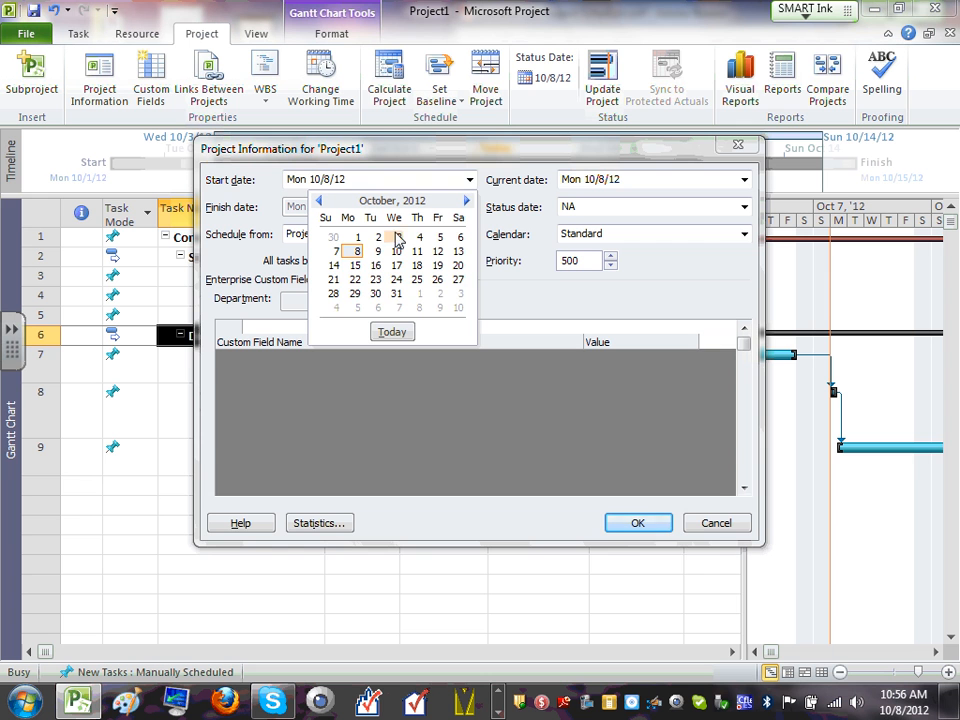
{"action": "left_click", "coordinate": [358, 238]}
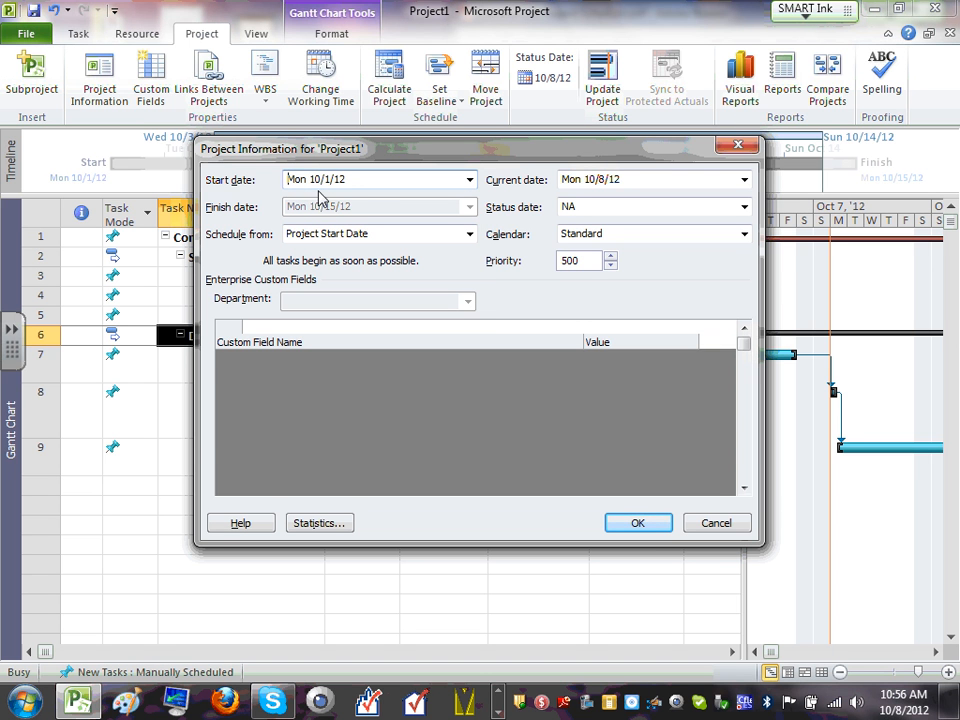
{"action": "left_click", "coordinate": [638, 523]}
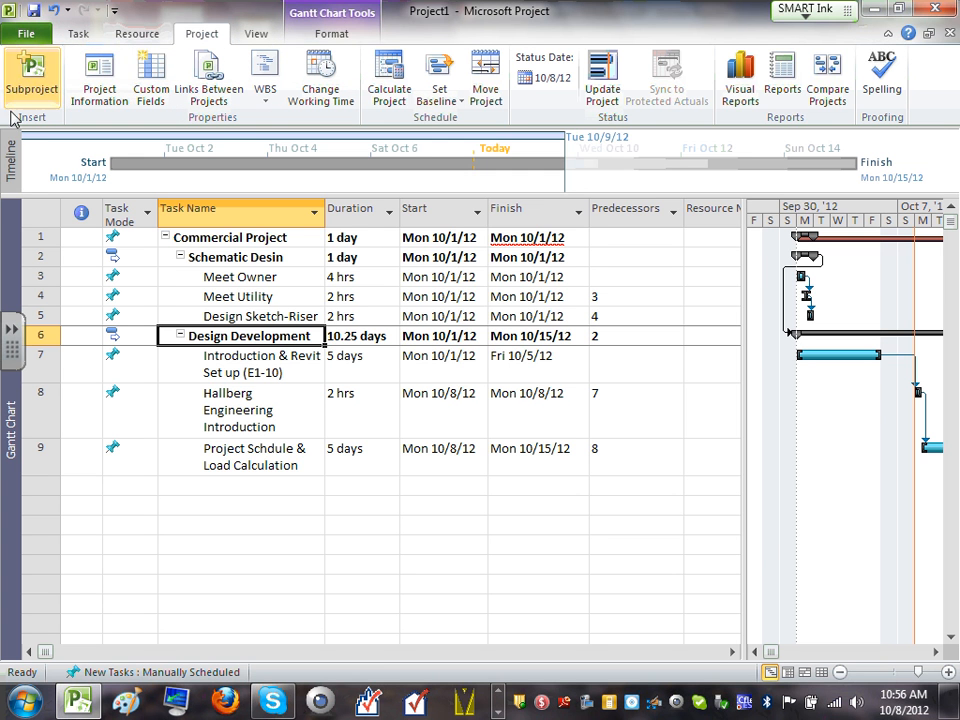
- Review the start date in Project Information and close the dialog without changes
{"action": "left_click", "coordinate": [99, 95]}
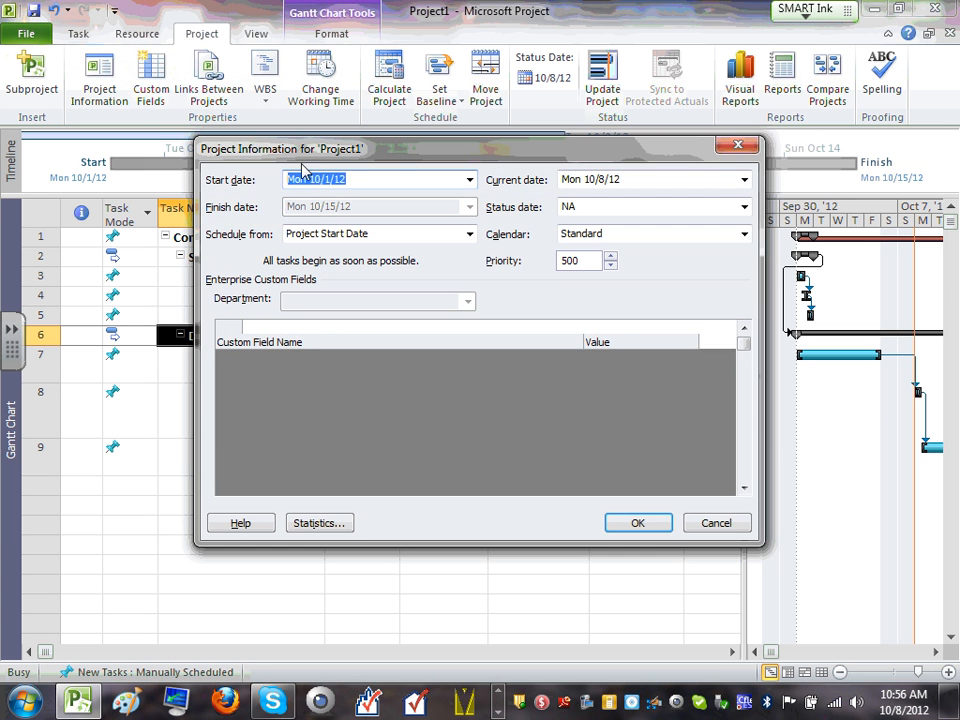
{"action": "left_click", "coordinate": [372, 183]}
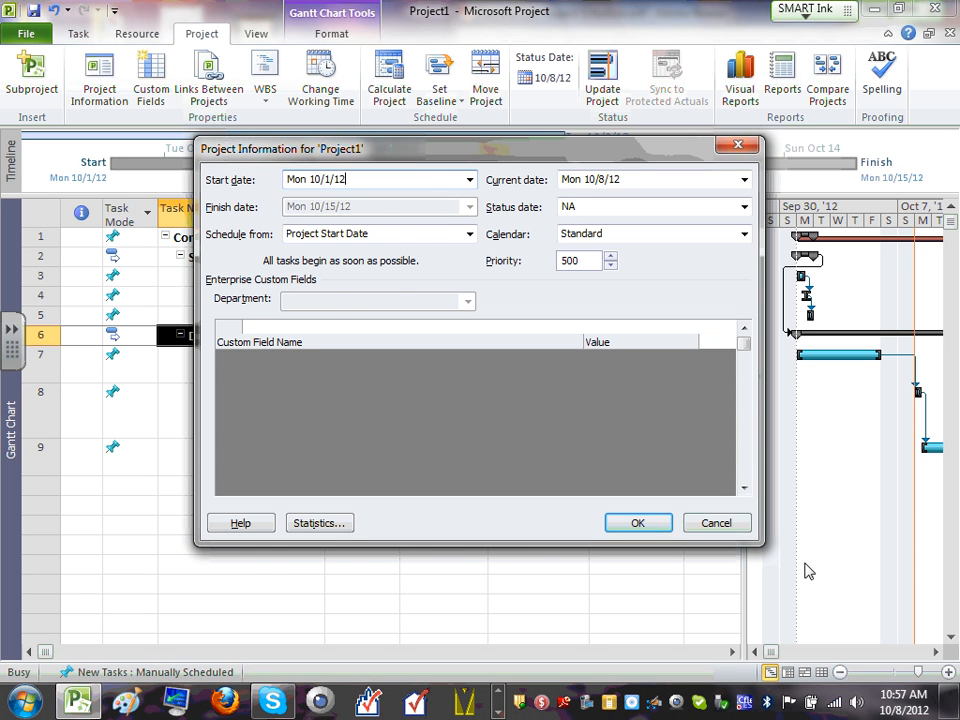
{"action": "left_click", "coordinate": [731, 528]}
{"action": "left_click", "coordinate": [474, 504]}
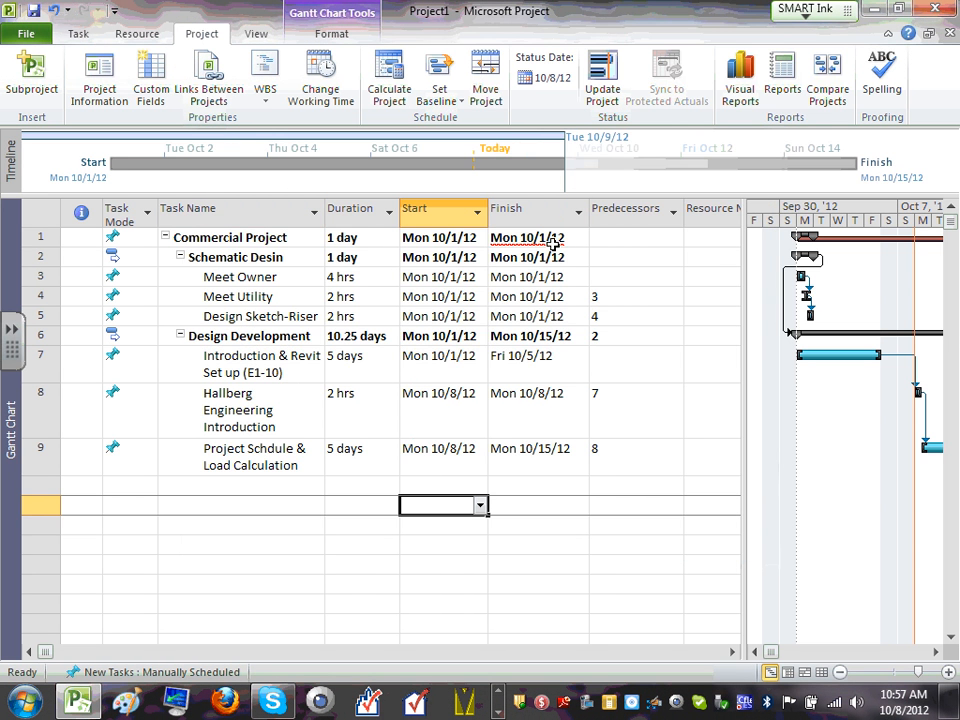
- Widen the Finish column further and collapse the Schematic Desin phase's subtasks
{"action": "left_click_drag", "start_coordinate": [590, 212], "coordinate": [616, 210]}
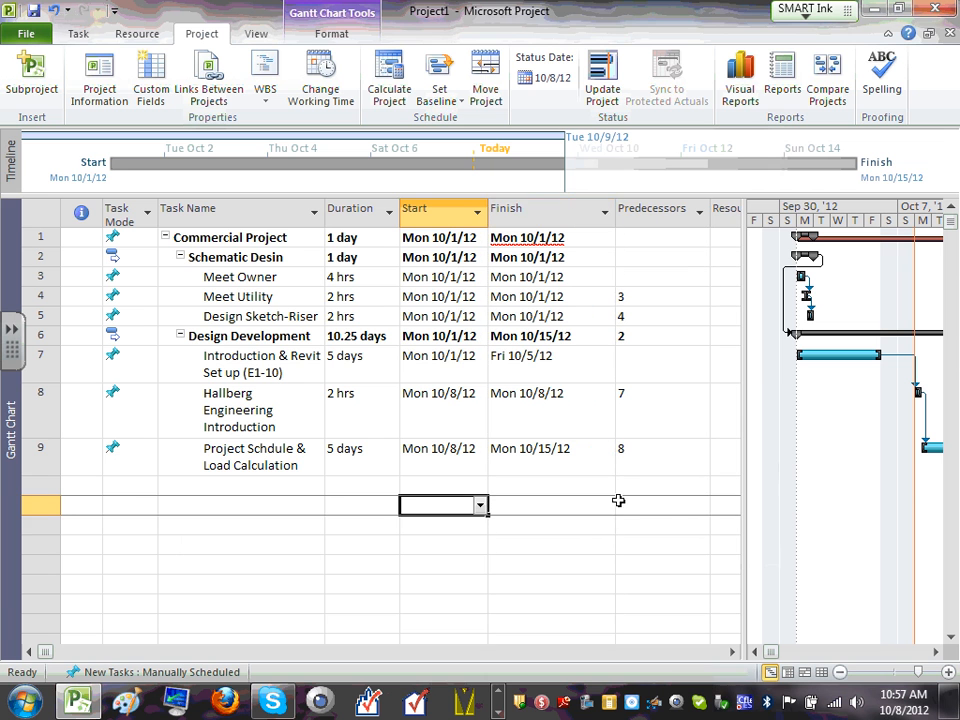
{"action": "left_click", "coordinate": [550, 603]}
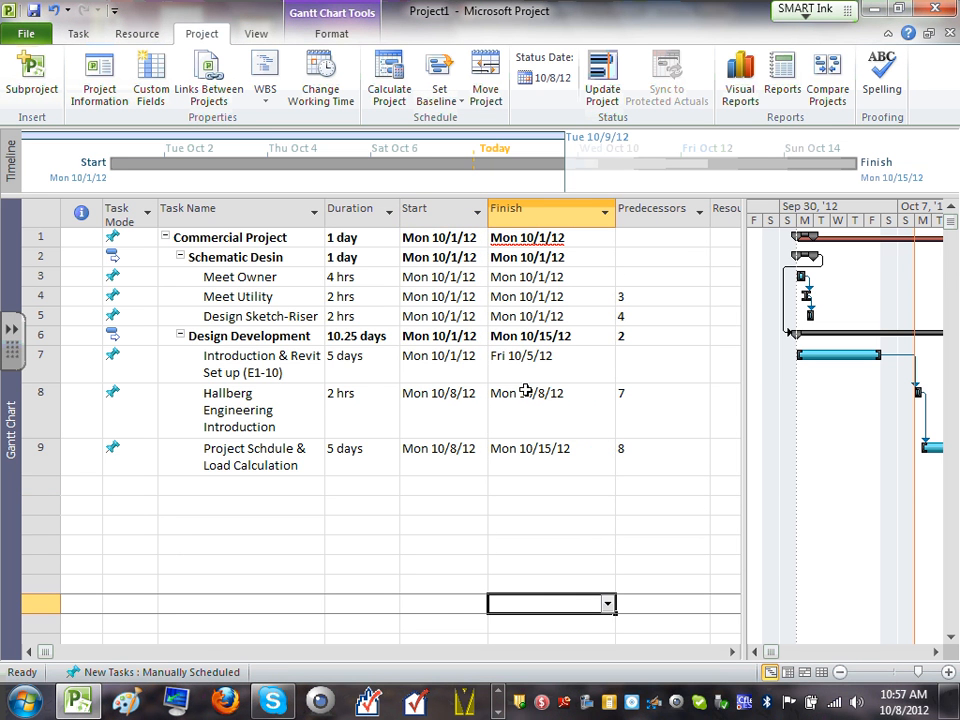
{"action": "left_click", "coordinate": [177, 257]}
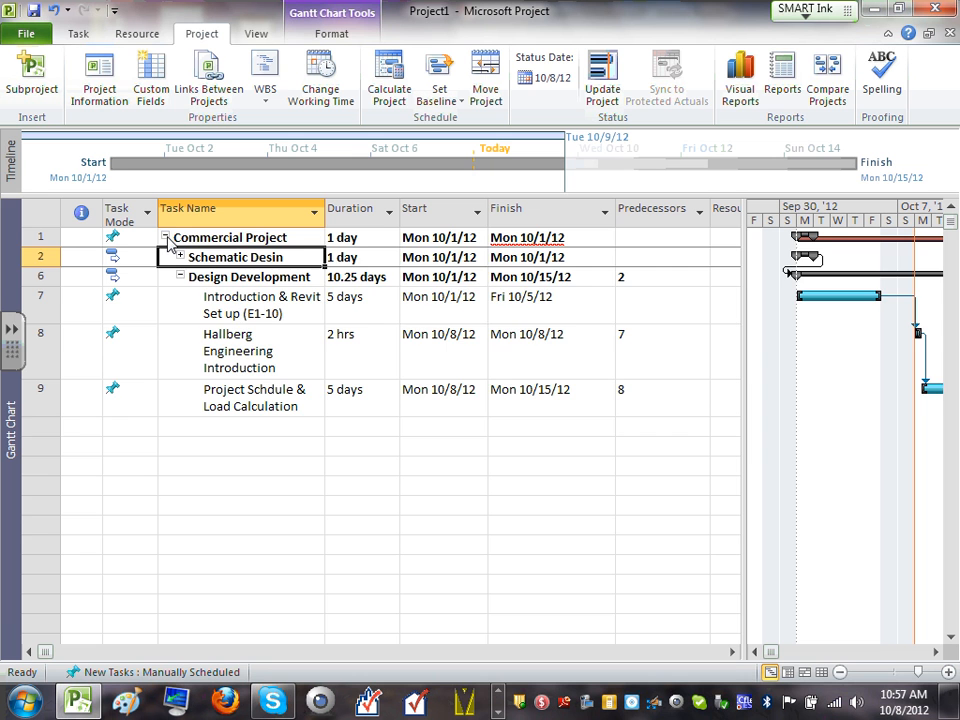
{"action": "left_click", "coordinate": [167, 238]}
{"action": "left_click", "coordinate": [165, 238]}
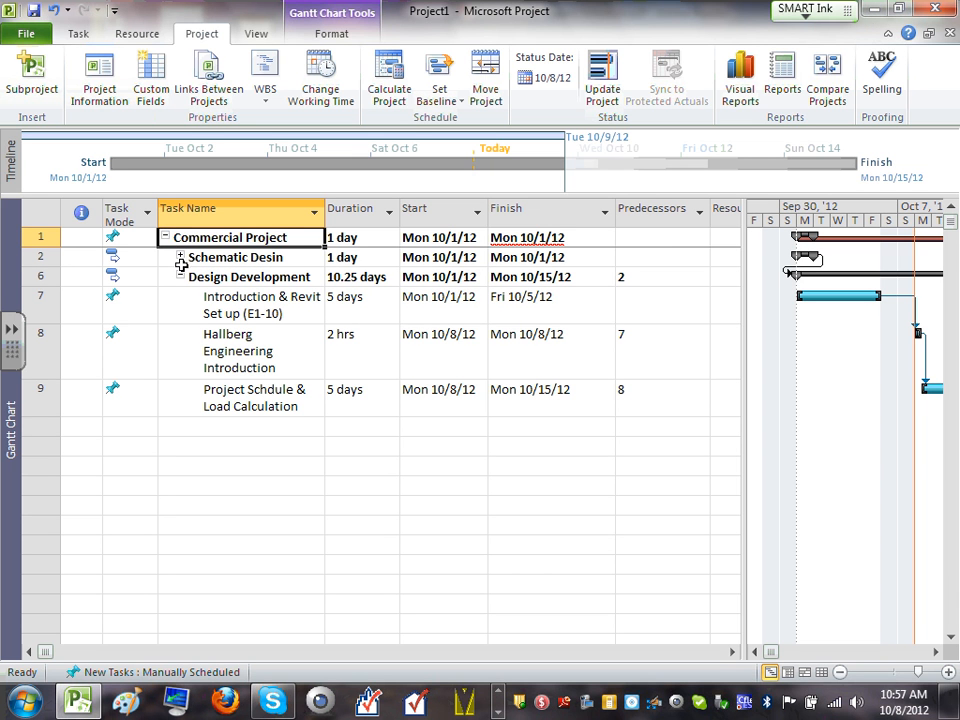
- Collapse the Design Development phase's subtasks and check the Commercial Project outline by toggling its summary and the Schematic Desin phase
{"action": "left_click", "coordinate": [180, 277]}
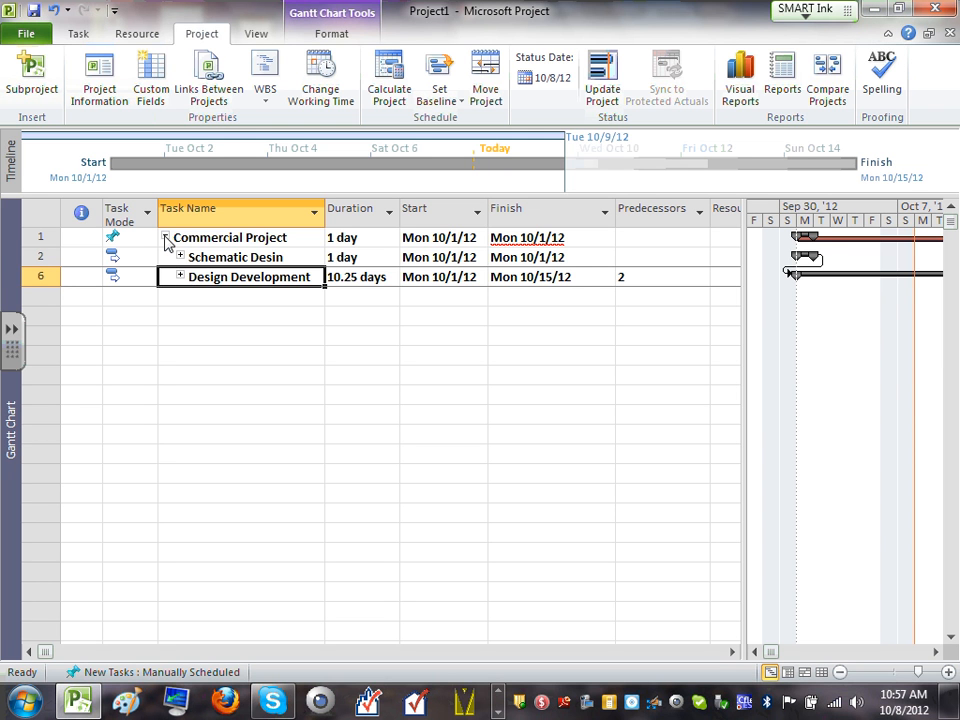
{"action": "left_click", "coordinate": [166, 240]}
{"action": "left_click", "coordinate": [166, 240]}
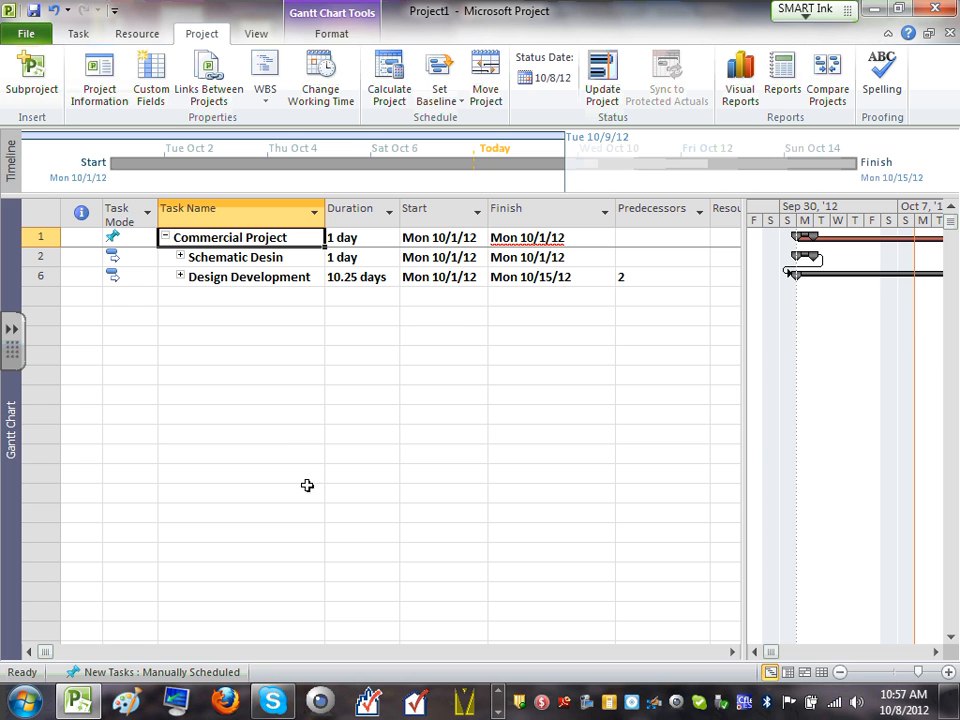
{"action": "left_click", "coordinate": [181, 259]}
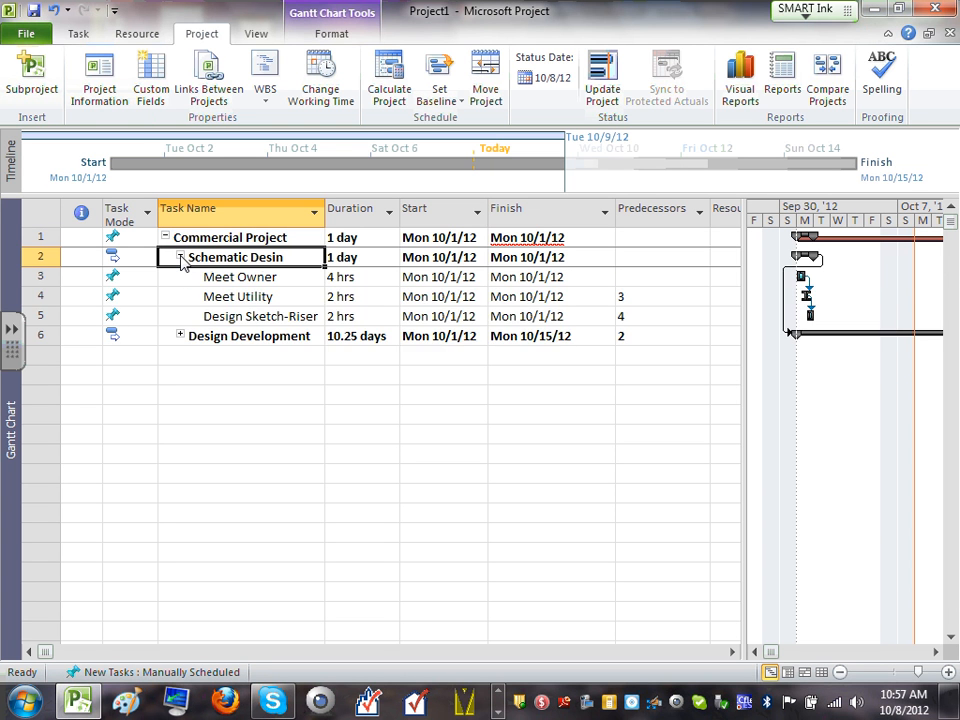
{"action": "left_click", "coordinate": [181, 259]}
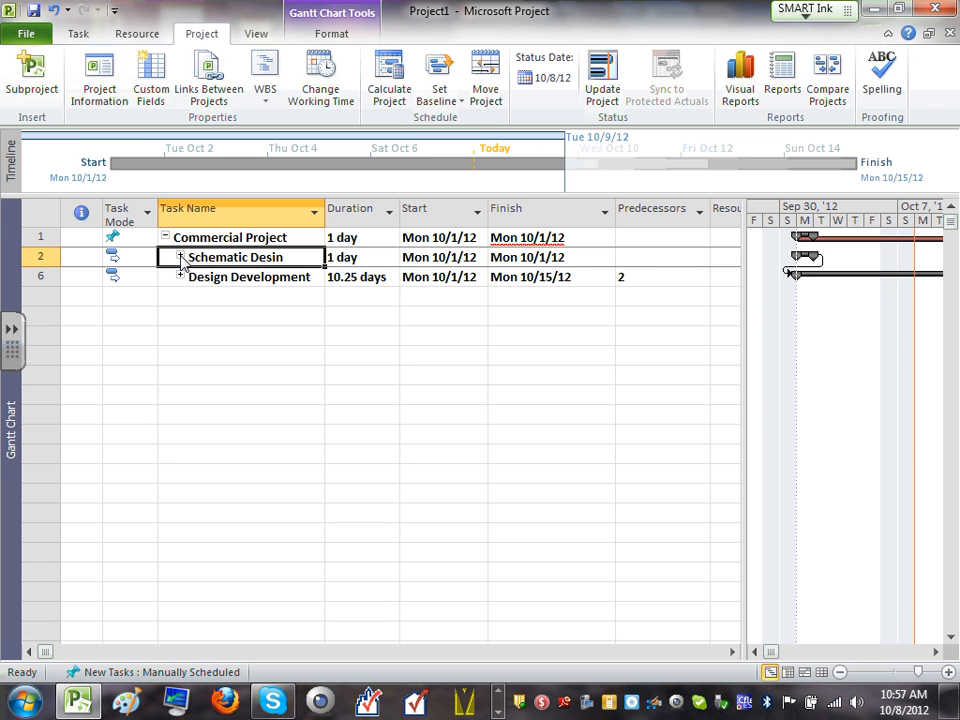
{"action": "left_click", "coordinate": [272, 370]}
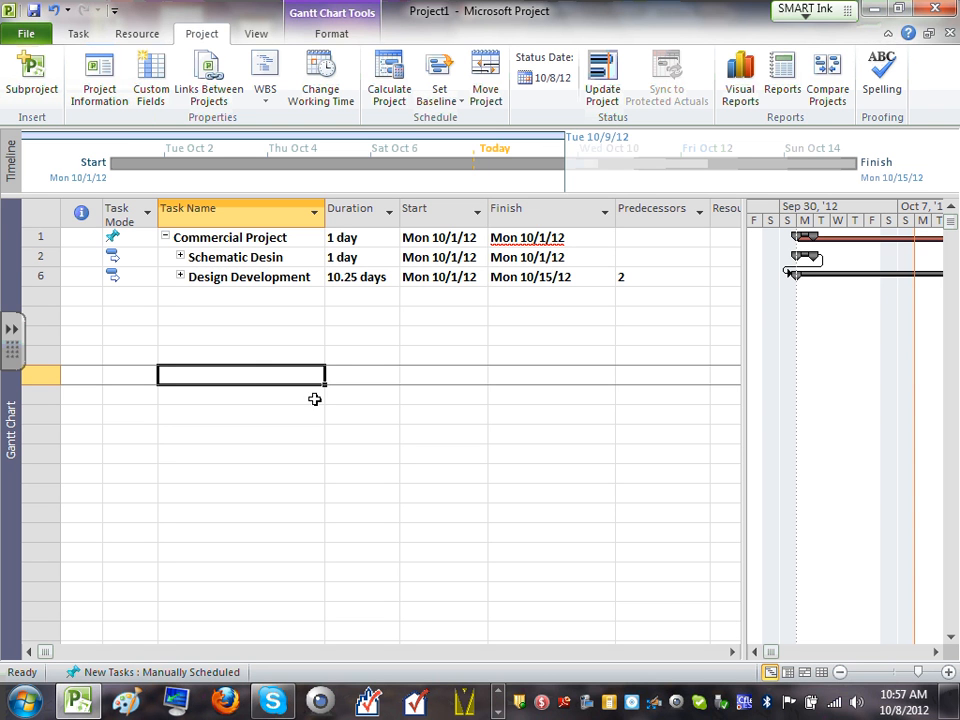
- Expand the Schematic Desin phase and assign two people to the Meet Owner task as resources, entering their first names
{"action": "left_click", "coordinate": [181, 257]}
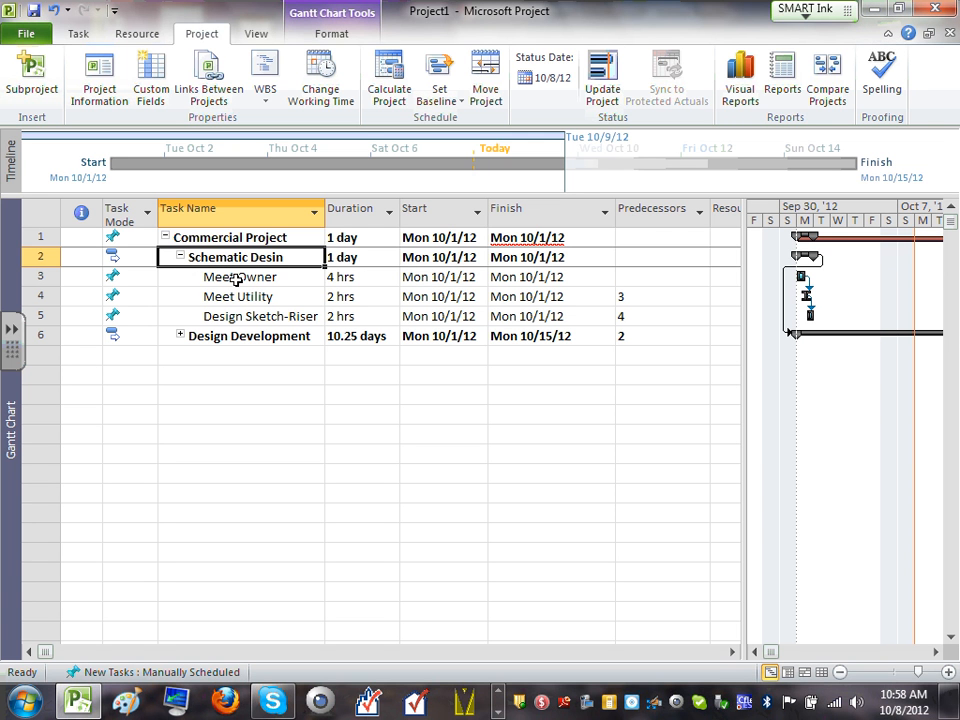
{"action": "left_click", "coordinate": [237, 279]}
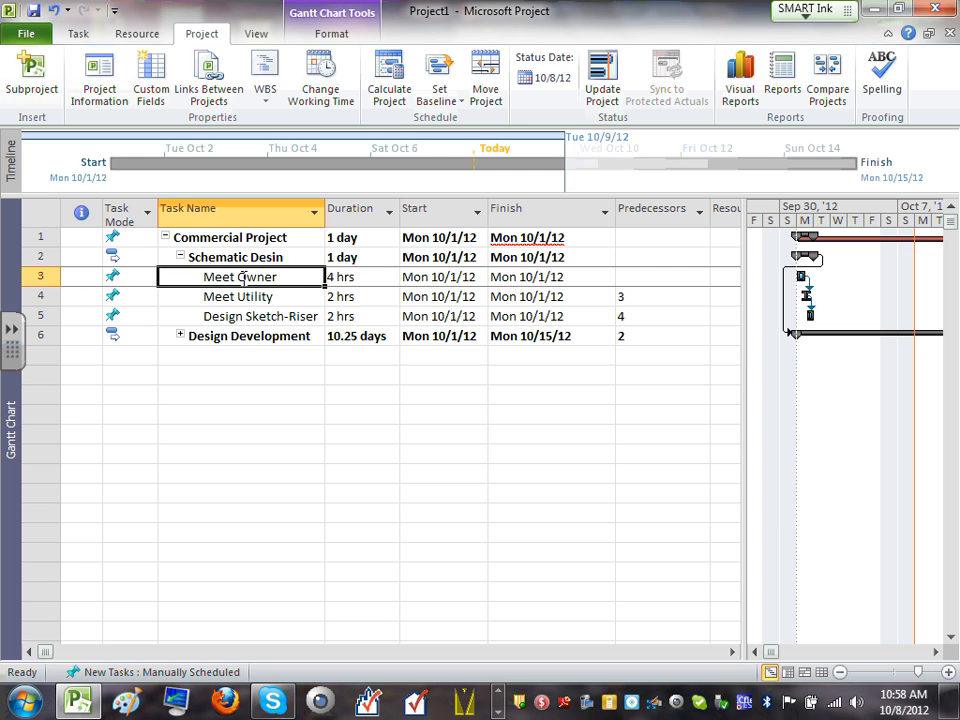
{"action": "left_click", "coordinate": [276, 289]}
{"action": "double_click", "coordinate": [274, 280]}
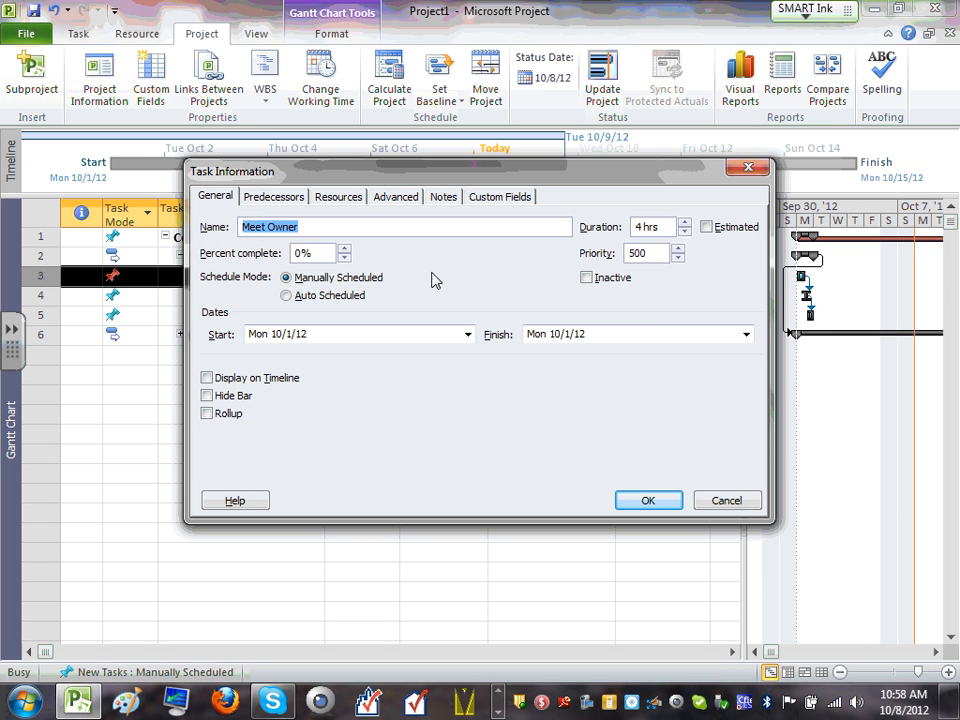
{"action": "left_click", "coordinate": [340, 199]}
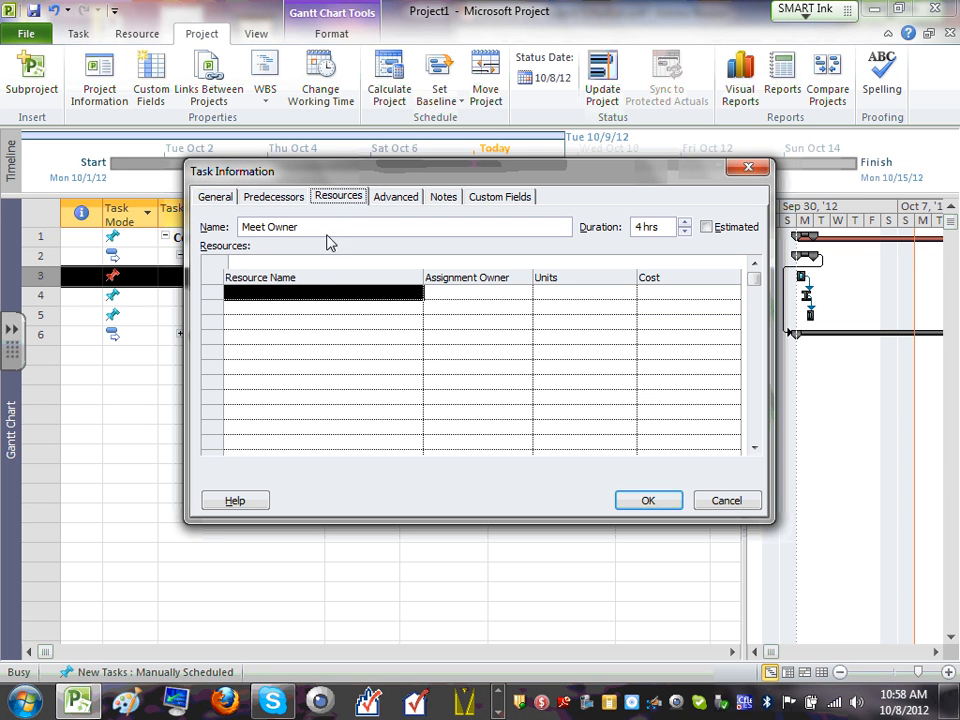
{"action": "left_click", "coordinate": [287, 295]}
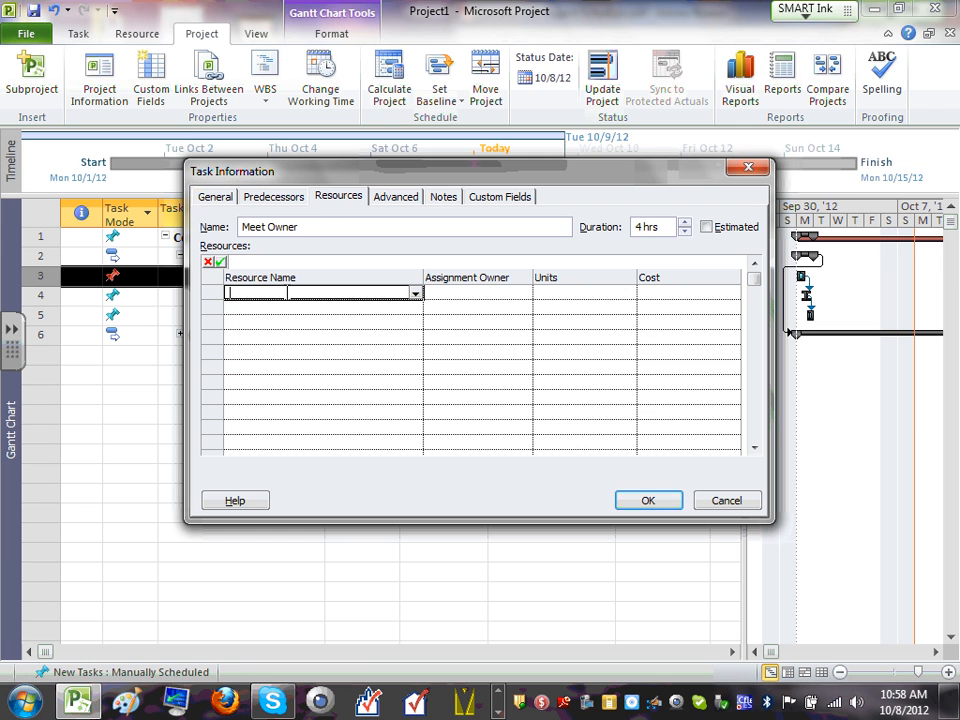
{"action": "type", "text": "Chad"}
{"action": "left_click", "coordinate": [249, 309]}
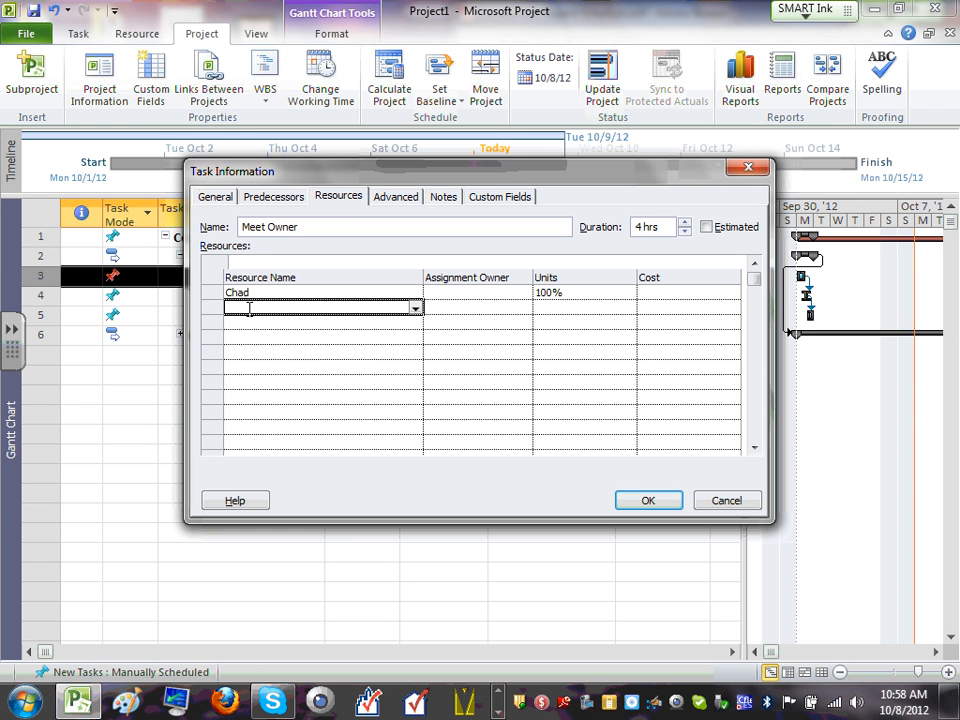
{"action": "type", "text": "Gary"}
{"action": "left_click", "coordinate": [352, 350]}
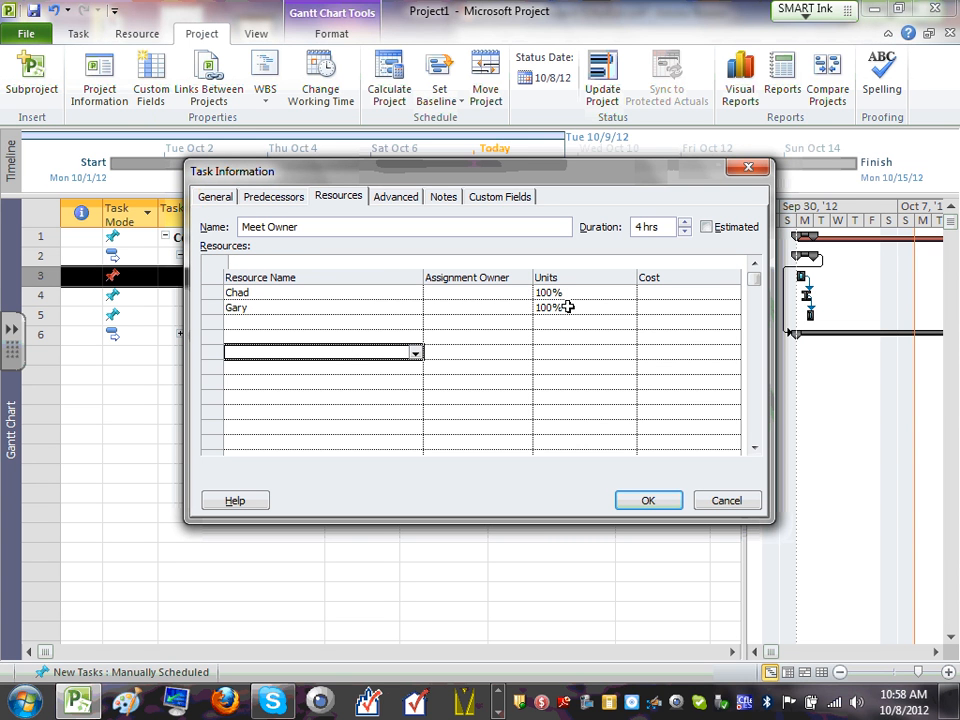
{"action": "left_click", "coordinate": [292, 292]}
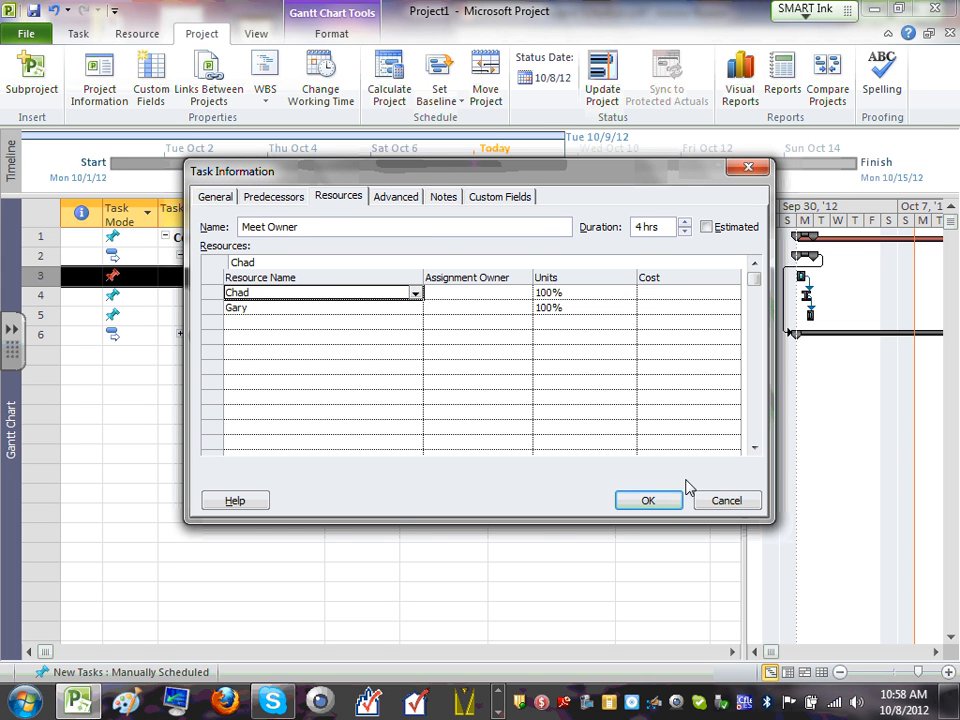
{"action": "left_click", "coordinate": [651, 503]}
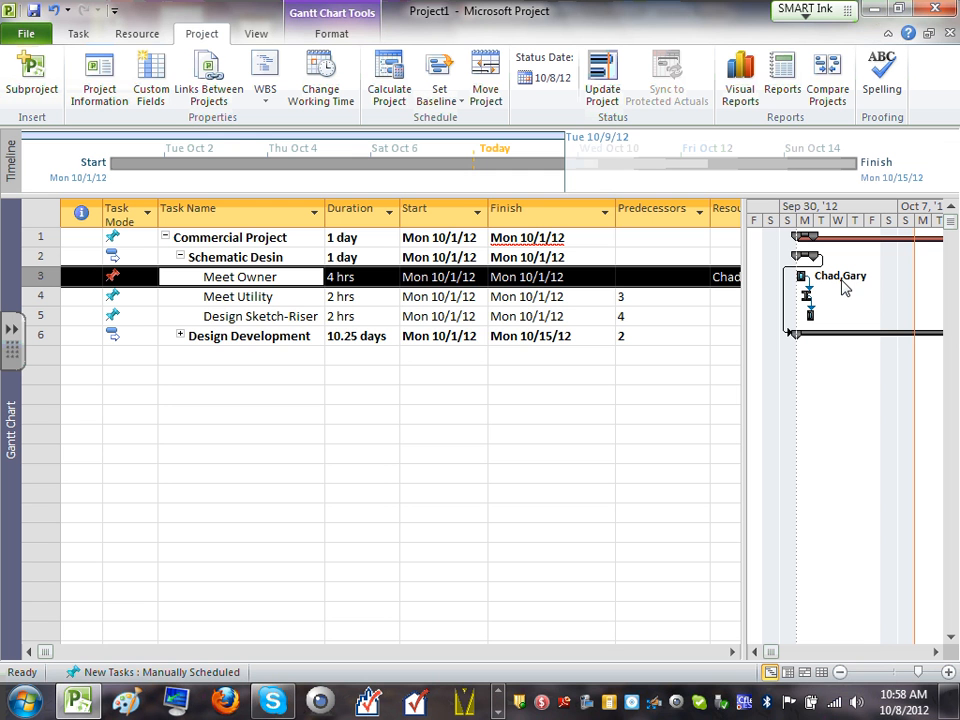
- Assign the same two existing resources to the Meet Utility task
{"action": "double_click", "coordinate": [233, 296]}
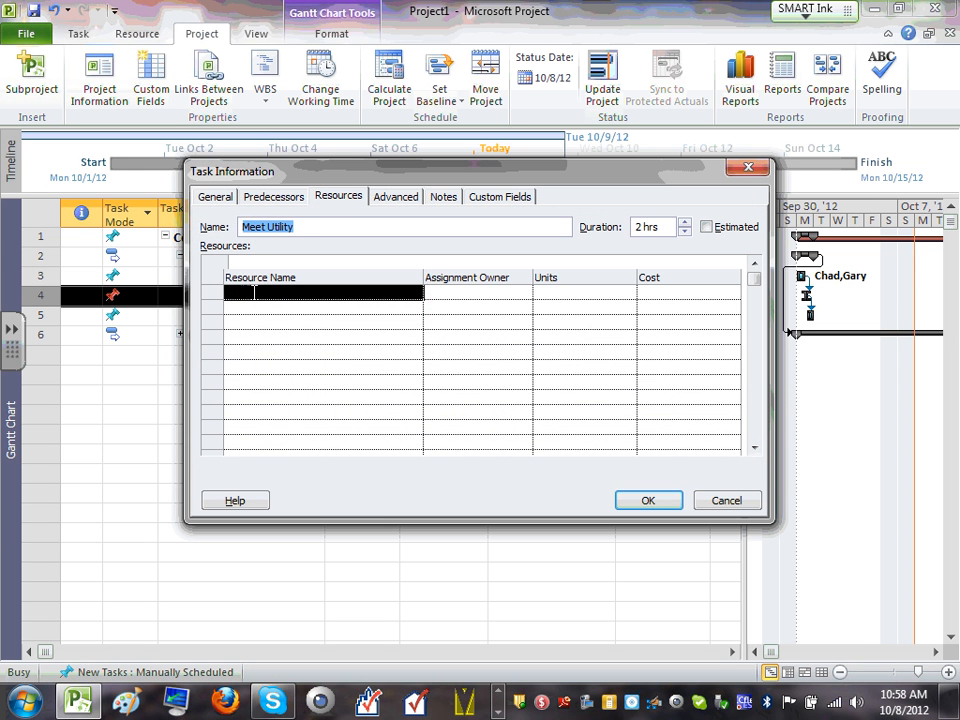
{"action": "left_click", "coordinate": [344, 296]}
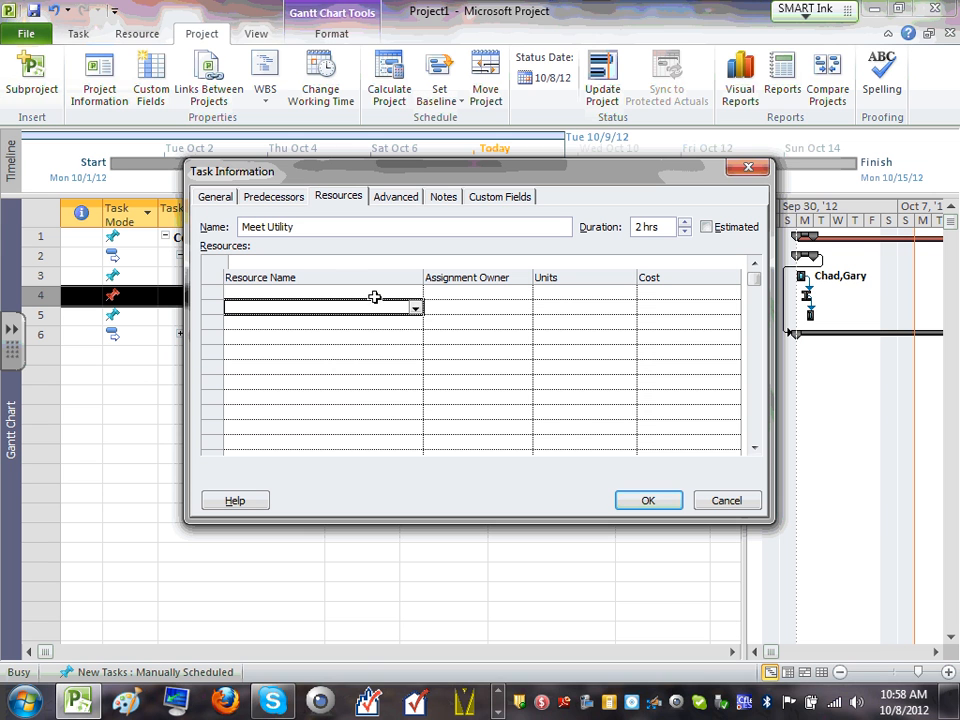
{"action": "left_click", "coordinate": [416, 294]}
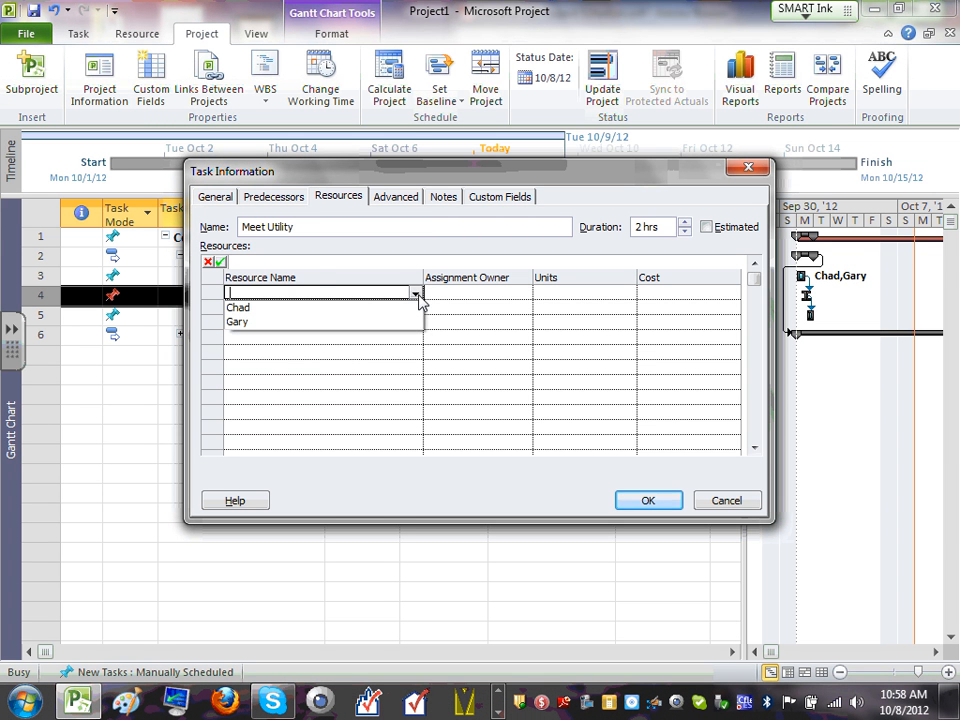
{"action": "left_click", "coordinate": [332, 309]}
{"action": "left_click", "coordinate": [389, 309]}
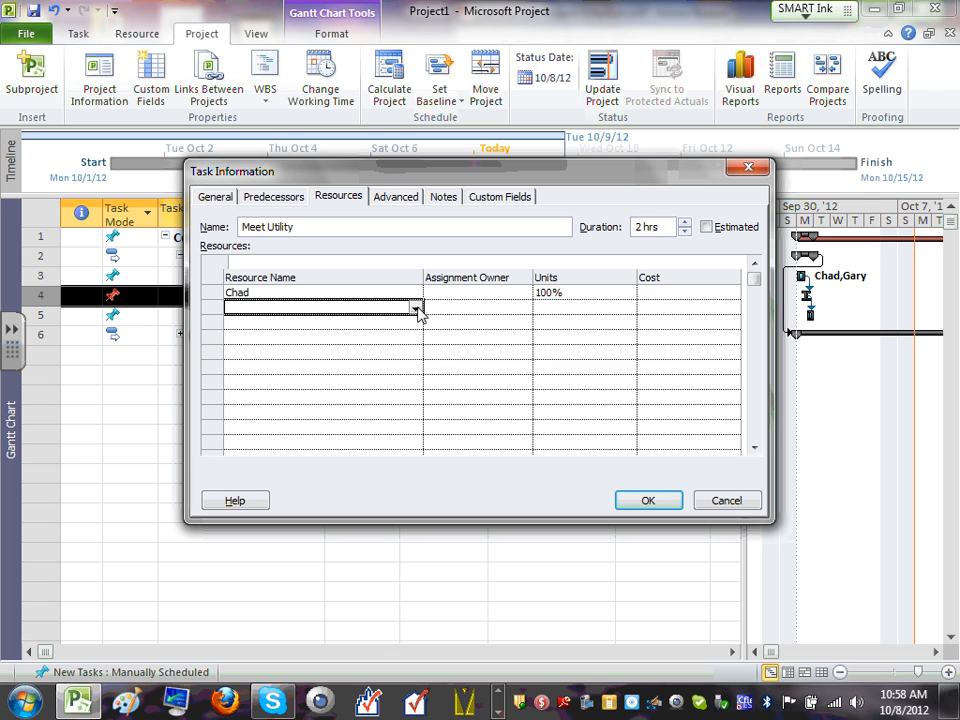
{"action": "left_click", "coordinate": [415, 308]}
{"action": "left_click", "coordinate": [260, 338]}
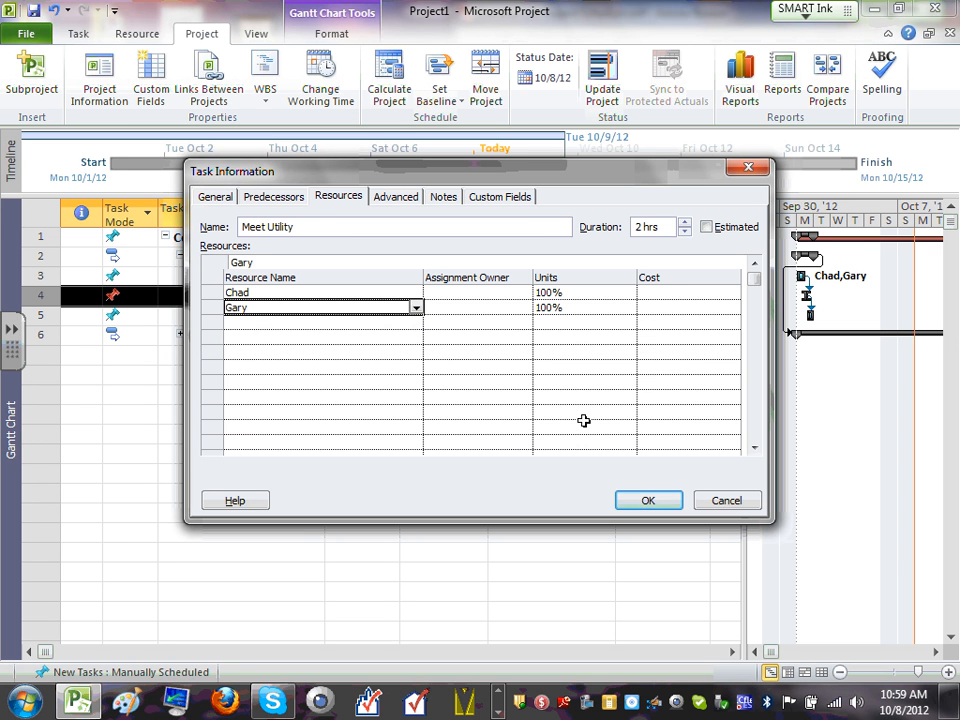
{"action": "left_click", "coordinate": [640, 499]}
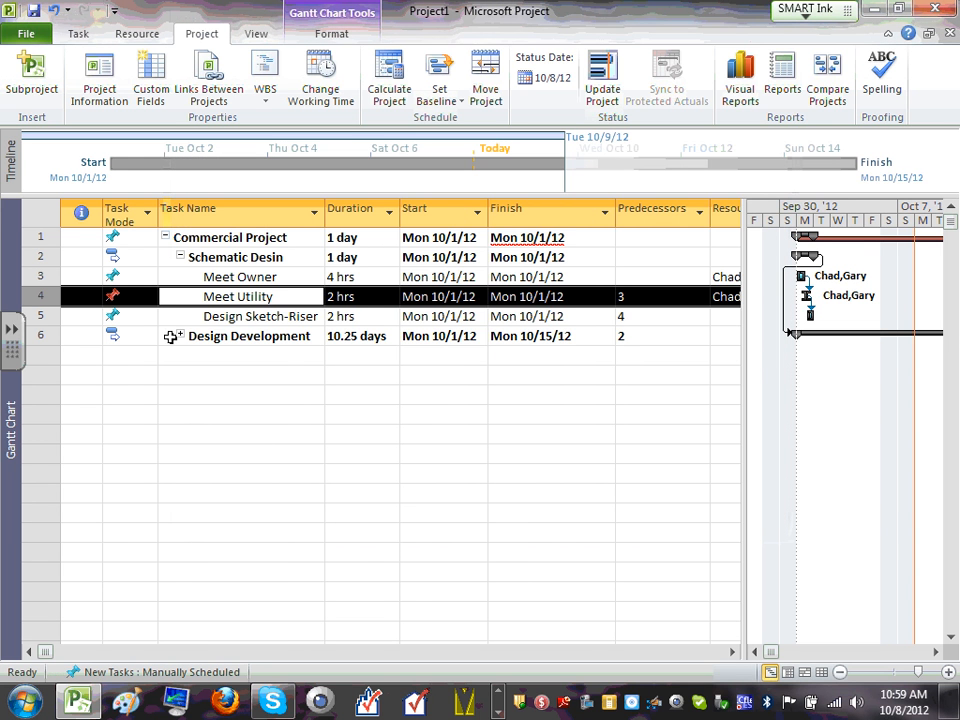
- Assign only the first listed resource to the Design Sketch-Riser task
{"action": "left_click", "coordinate": [245, 315]}
{"action": "double_click", "coordinate": [245, 315]}
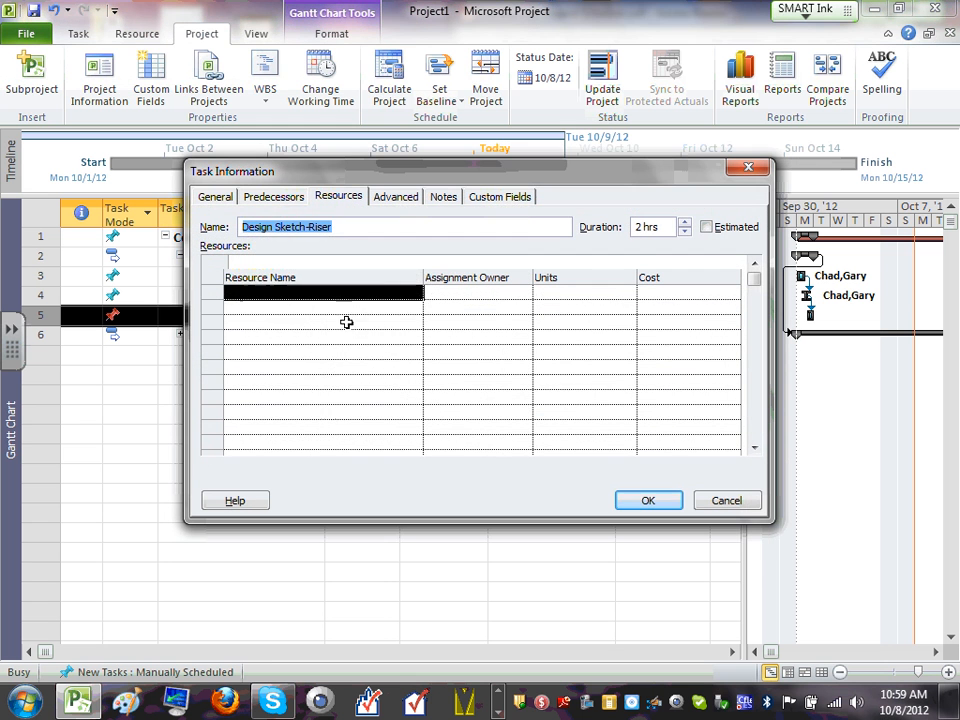
{"action": "left_click", "coordinate": [400, 293]}
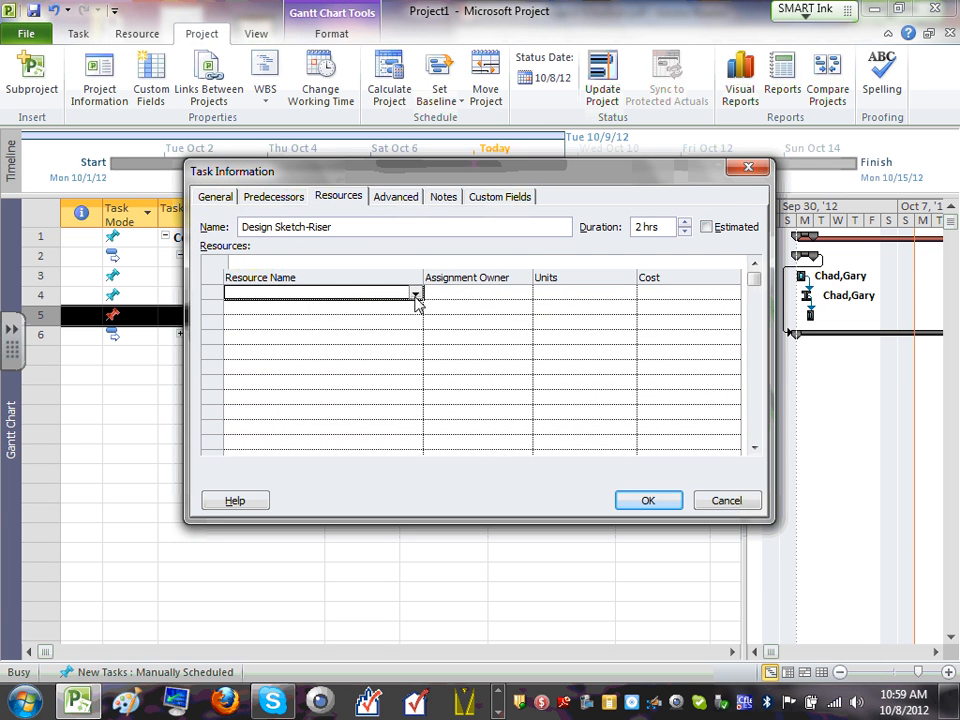
{"action": "left_click", "coordinate": [416, 293]}
{"action": "left_click", "coordinate": [340, 305]}
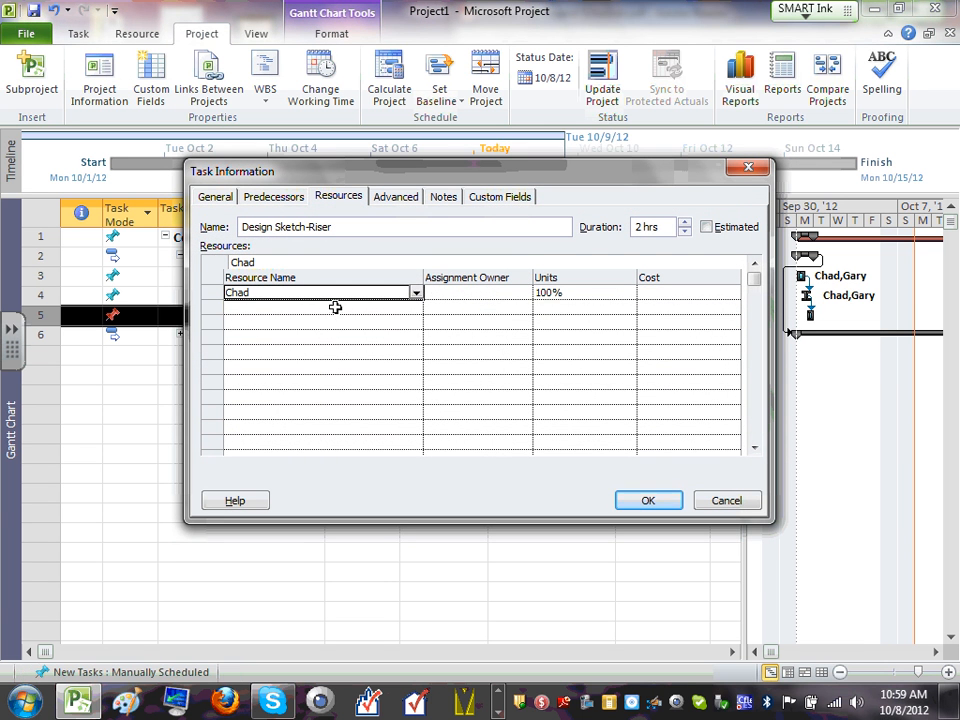
{"action": "left_click", "coordinate": [640, 502]}
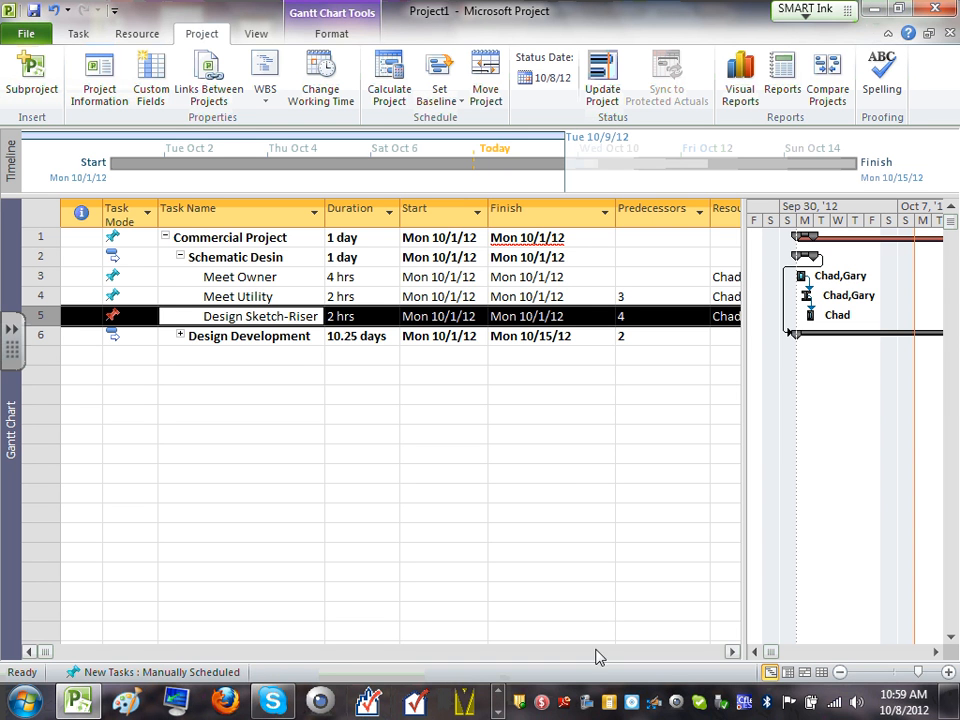
- Review the resource names and units assigned to the Meet Owner task and close Task Information without changes
{"action": "left_click", "coordinate": [271, 277]}
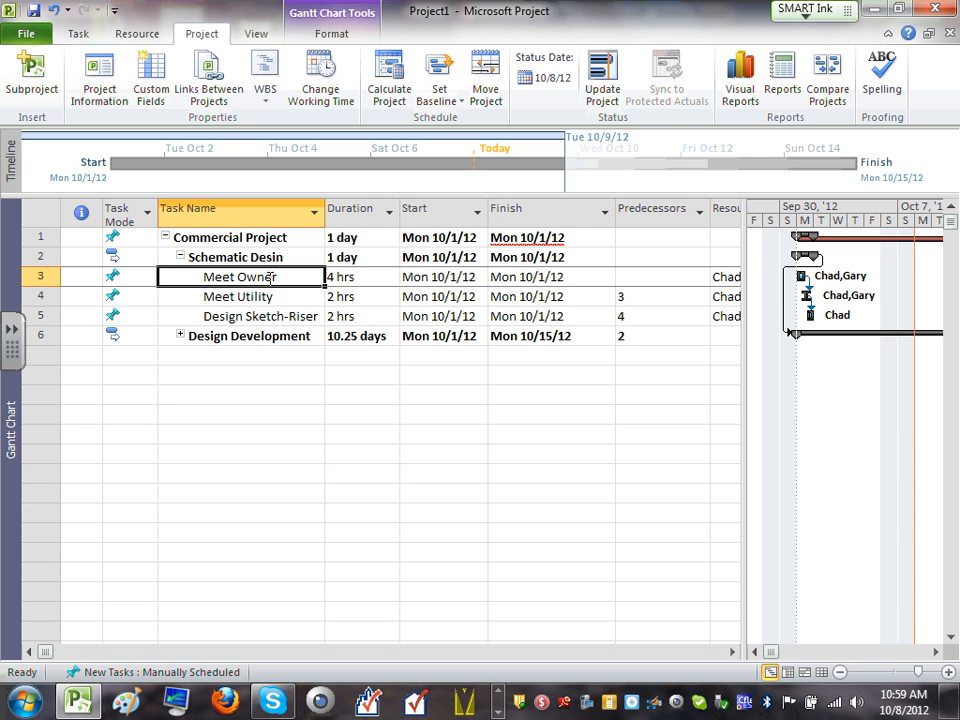
{"action": "double_click", "coordinate": [271, 277]}
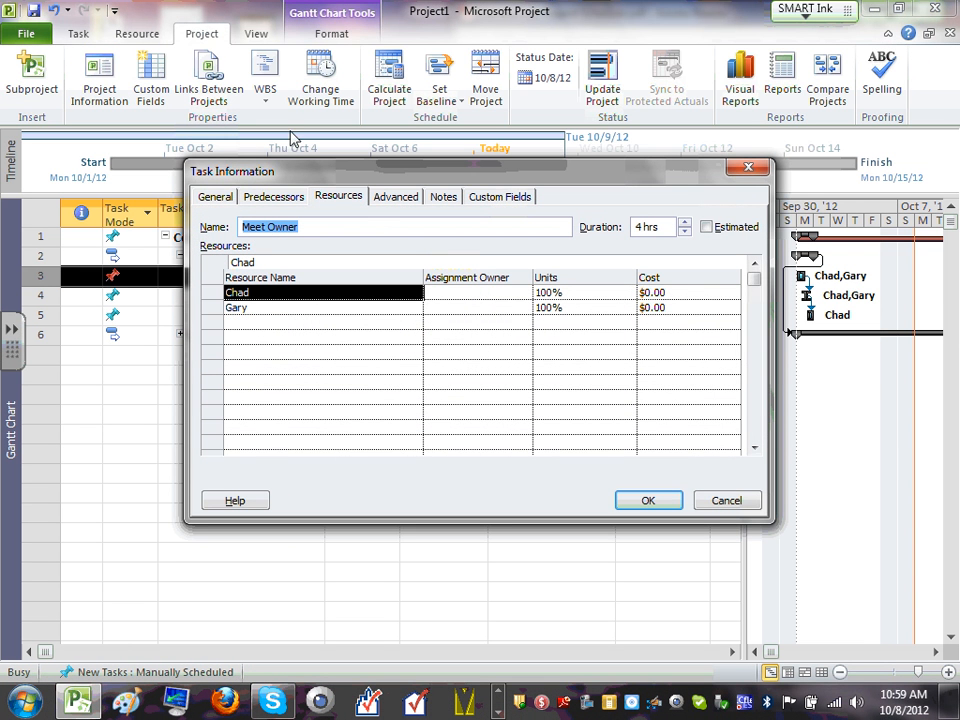
{"action": "left_click", "coordinate": [338, 198]}
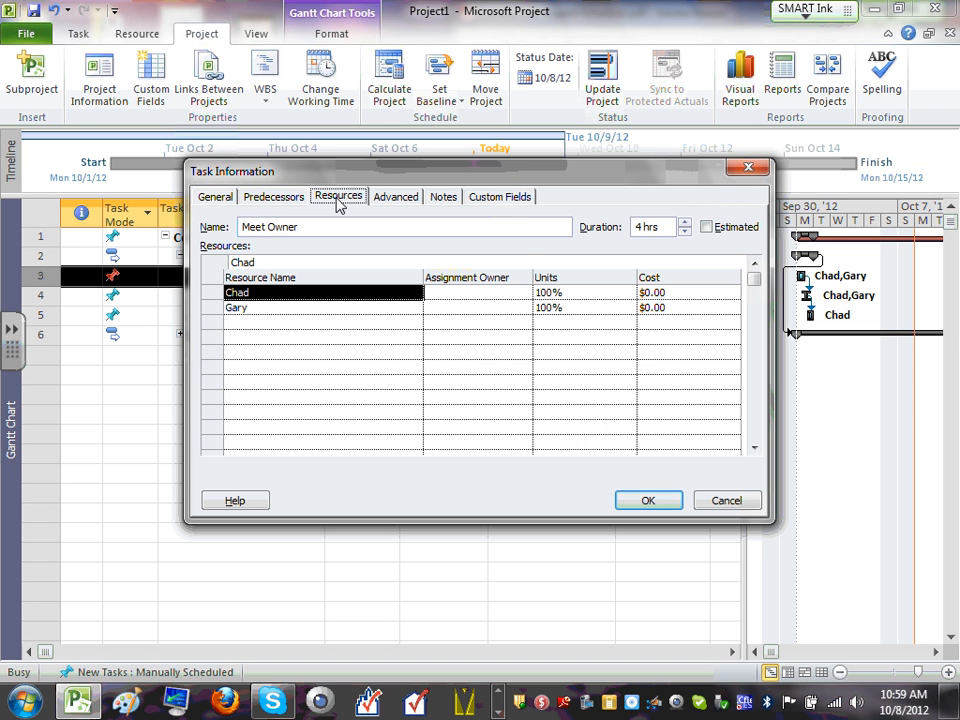
{"action": "left_click", "coordinate": [258, 306]}
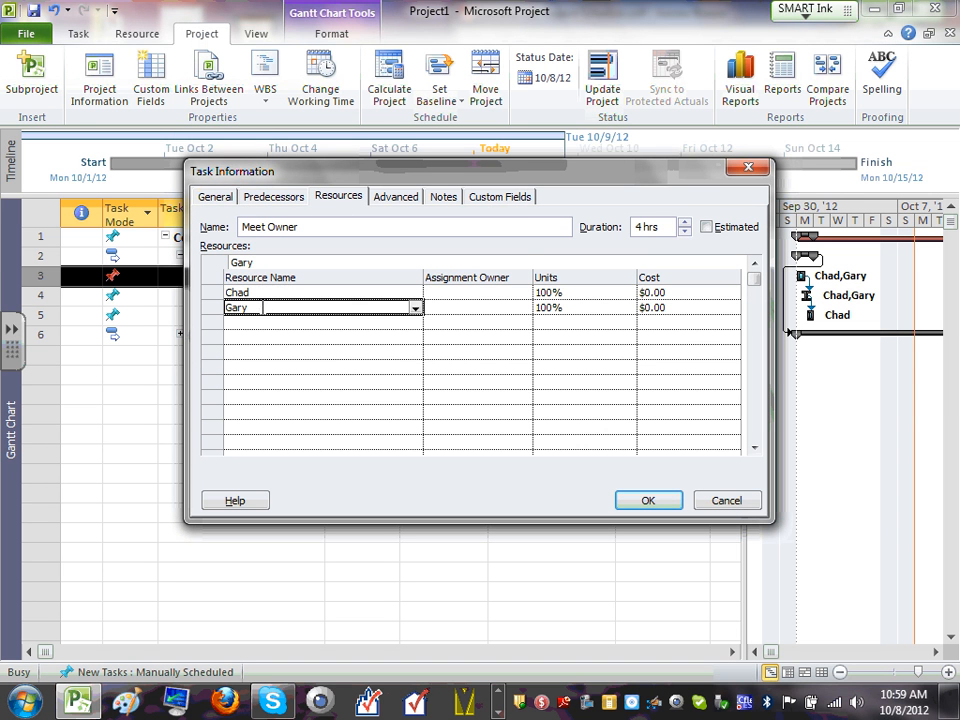
{"action": "left_click", "coordinate": [262, 292]}
{"action": "left_click", "coordinate": [550, 292]}
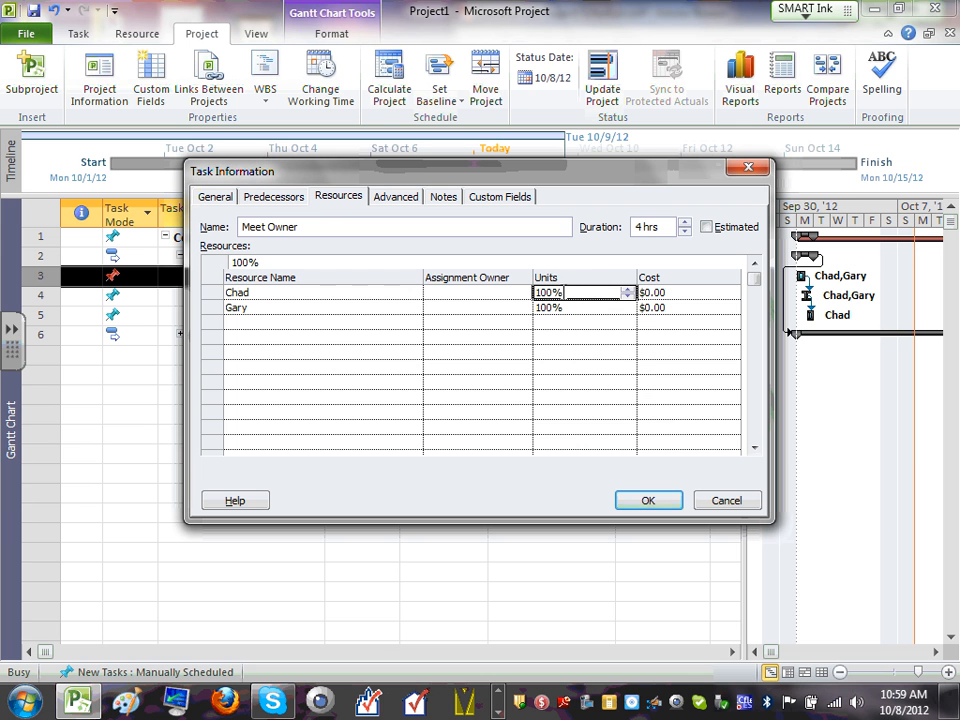
{"action": "left_click", "coordinate": [607, 266]}
{"action": "left_click", "coordinate": [719, 502]}
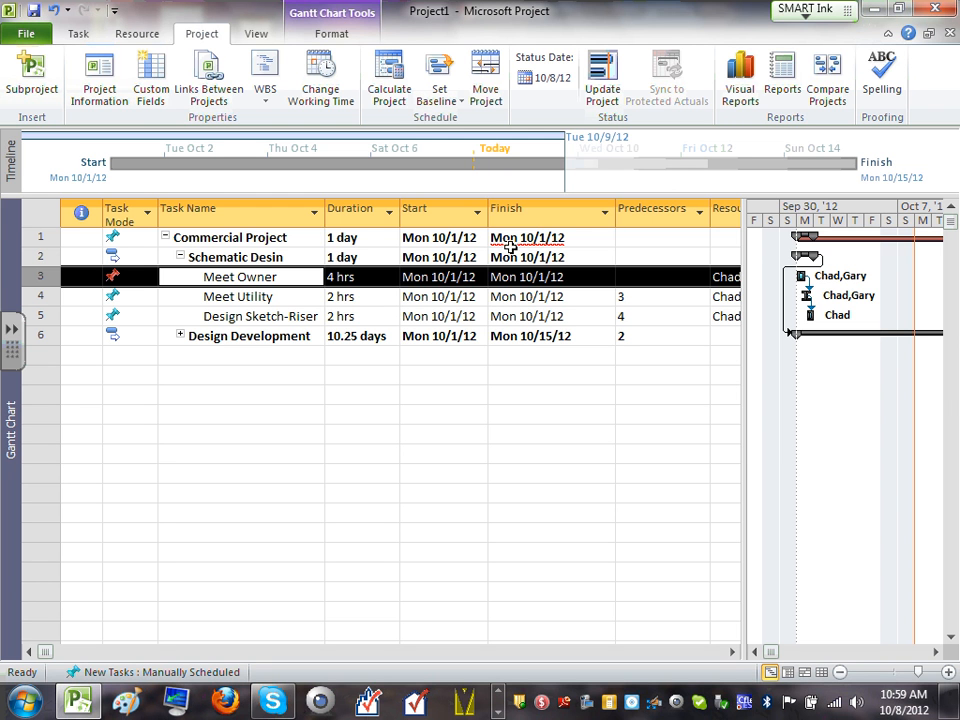
- Clear the finish date of the Commercial Project summary task
{"action": "left_click", "coordinate": [540, 238]}
{"action": "key", "text": "Delete"}
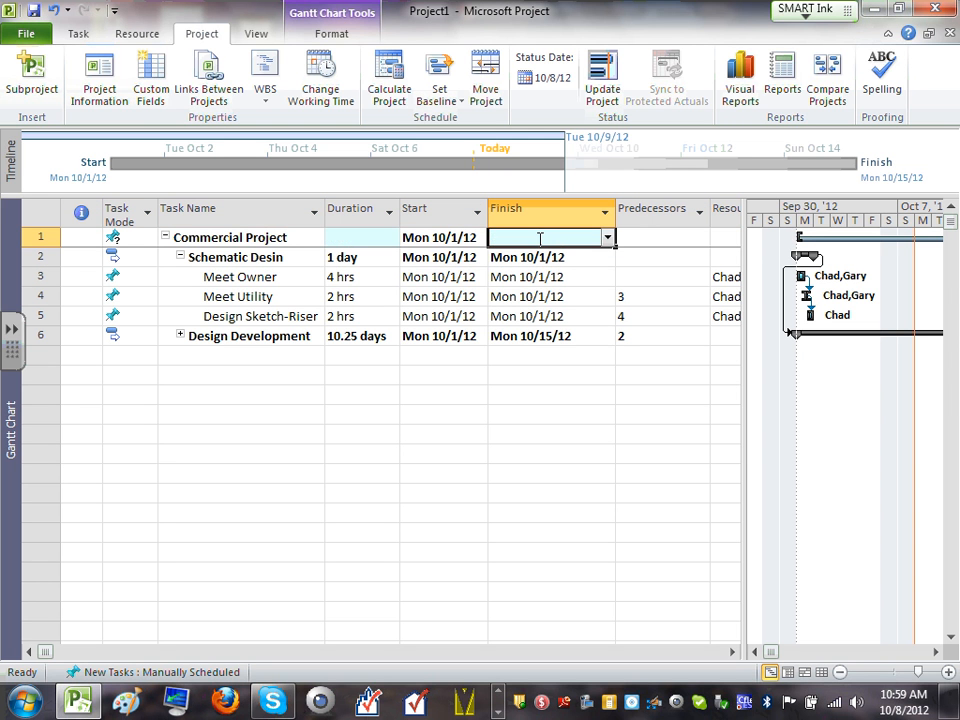
{"action": "left_click", "coordinate": [525, 494]}
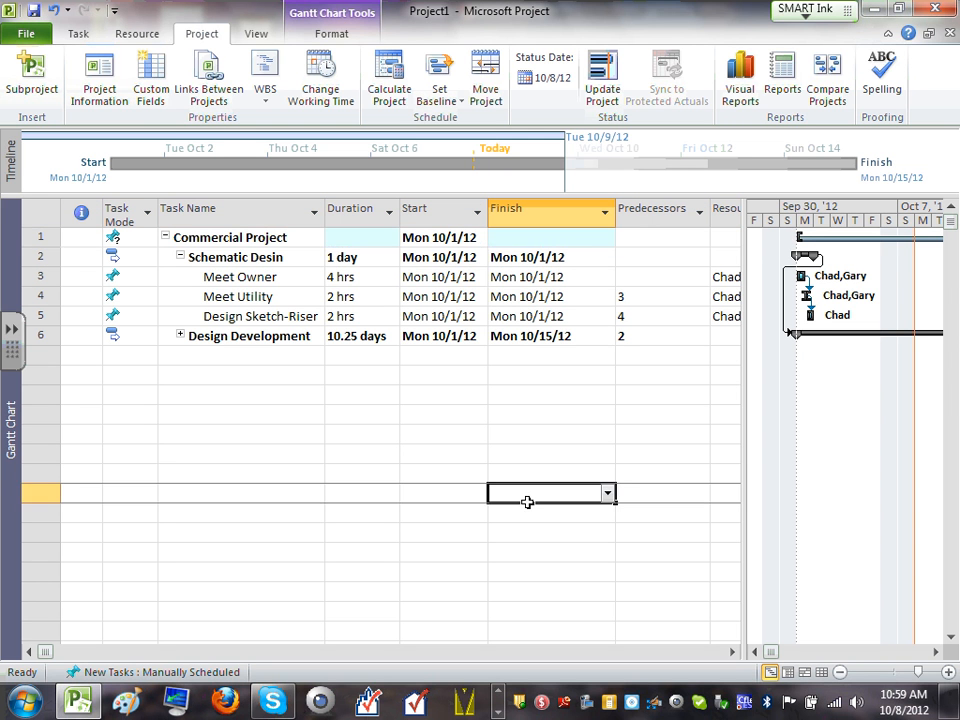
- Collapse and re-expand the Commercial Project outline, and collapse the Schematic Desin phase's subtasks
{"action": "left_click", "coordinate": [166, 238]}
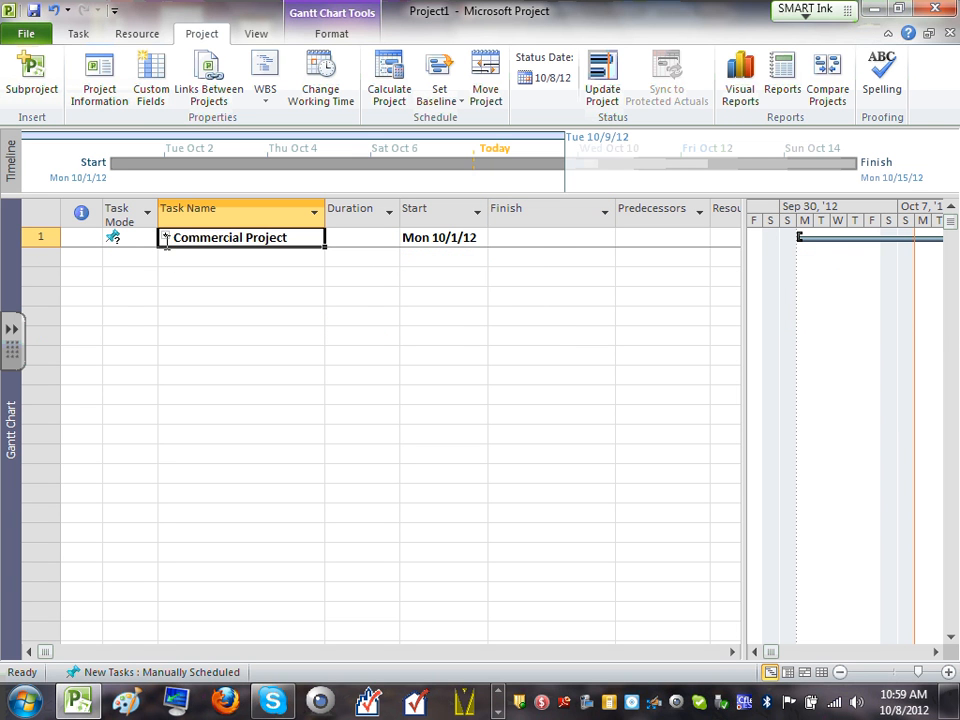
{"action": "left_click", "coordinate": [166, 238]}
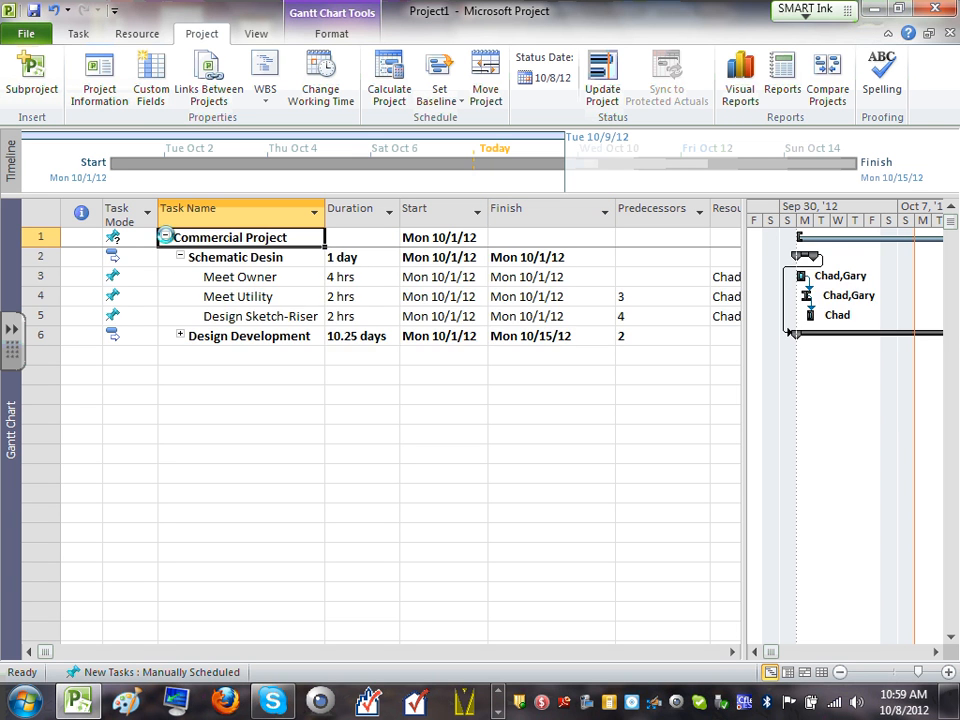
{"action": "left_click", "coordinate": [180, 257]}
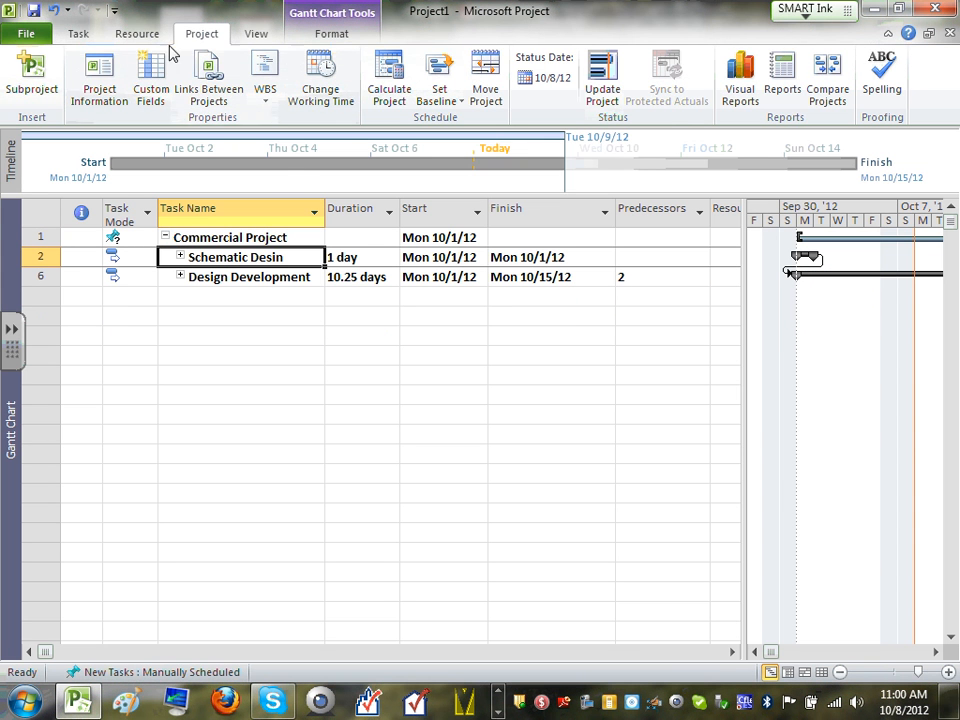
- Outdent the Schematic Desin and Design Development phases to the same outline level as Commercial Project
{"action": "left_click", "coordinate": [33, 34]}
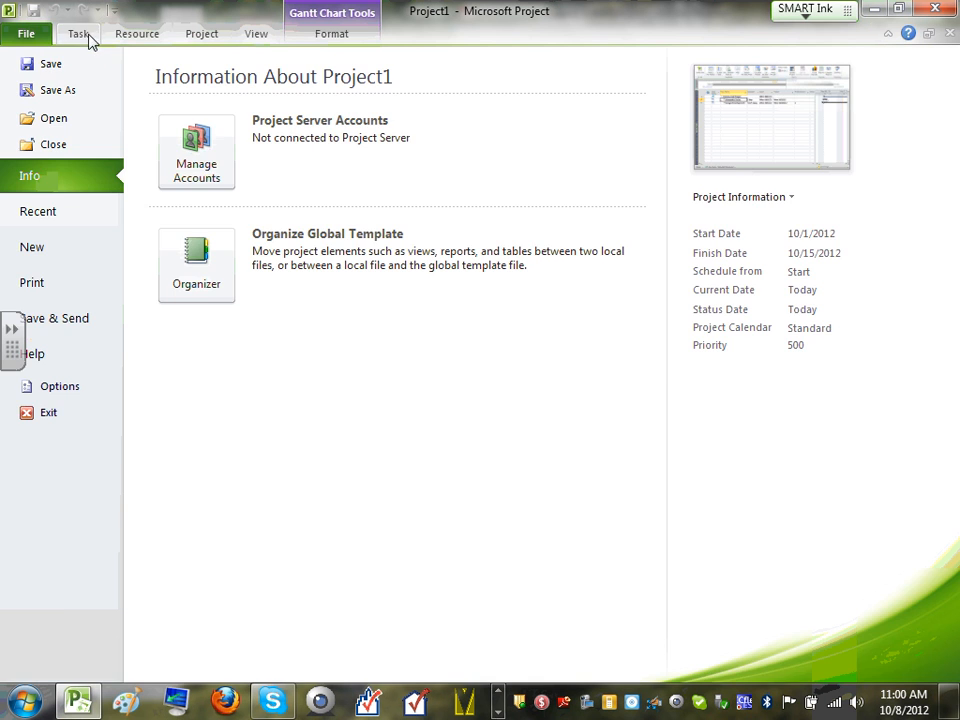
{"action": "left_click", "coordinate": [79, 34]}
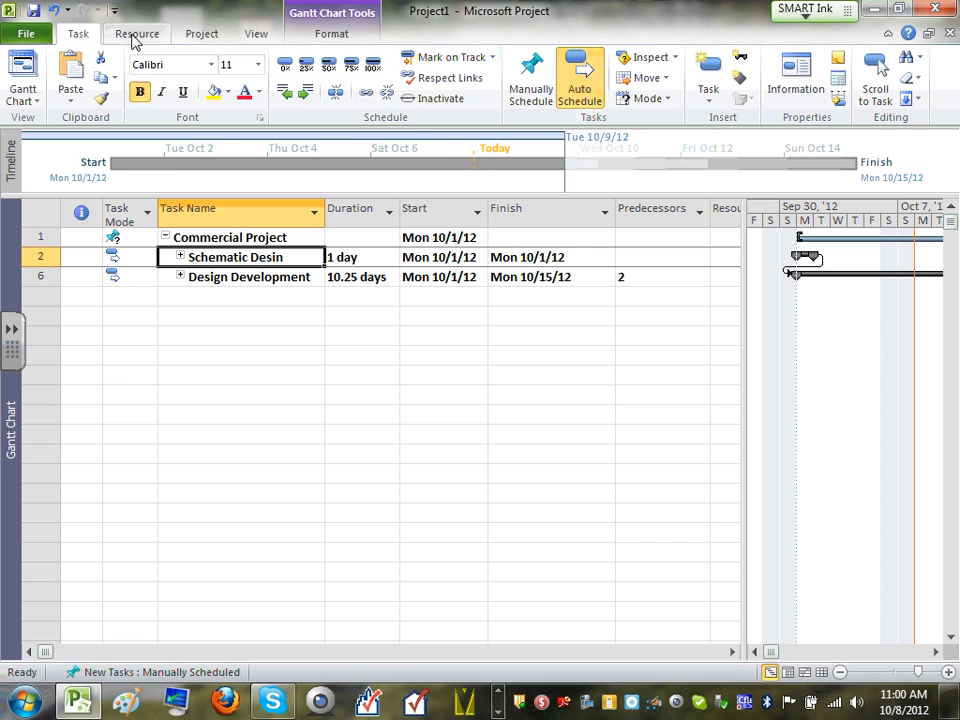
{"action": "left_click", "coordinate": [225, 316]}
{"action": "left_click", "coordinate": [470, 260]}
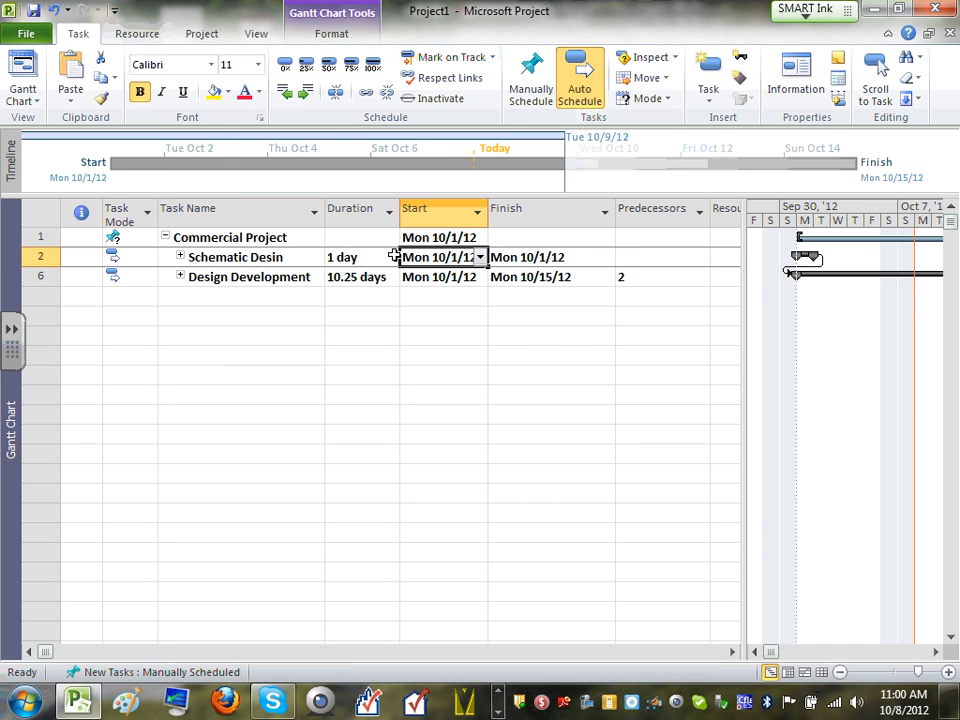
{"action": "left_click", "coordinate": [187, 260]}
{"action": "left_click", "coordinate": [287, 93]}
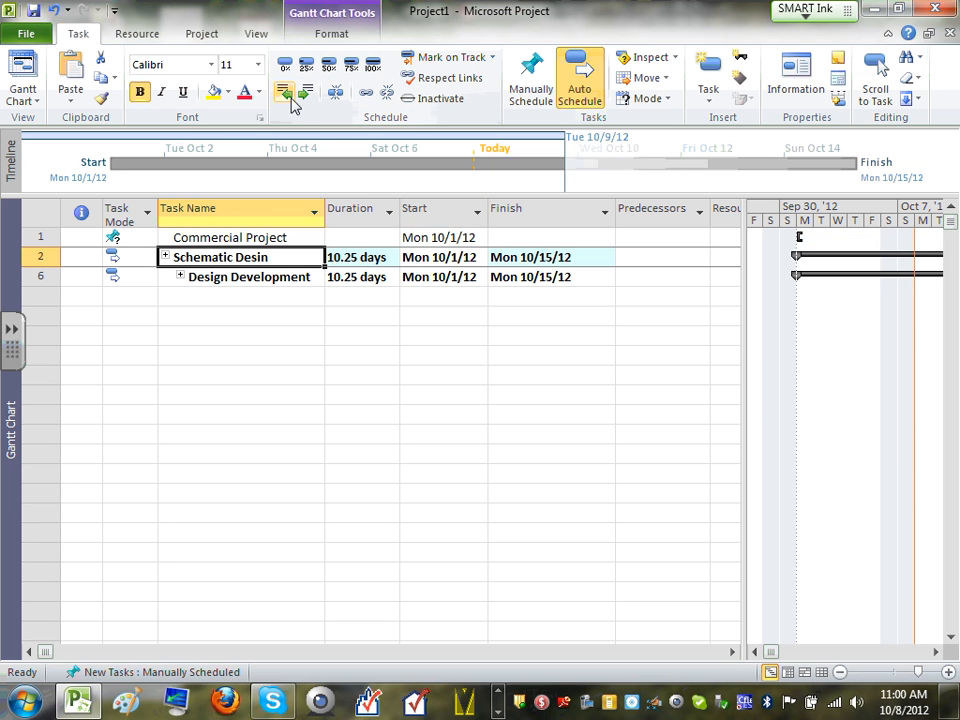
{"action": "left_click", "coordinate": [215, 276]}
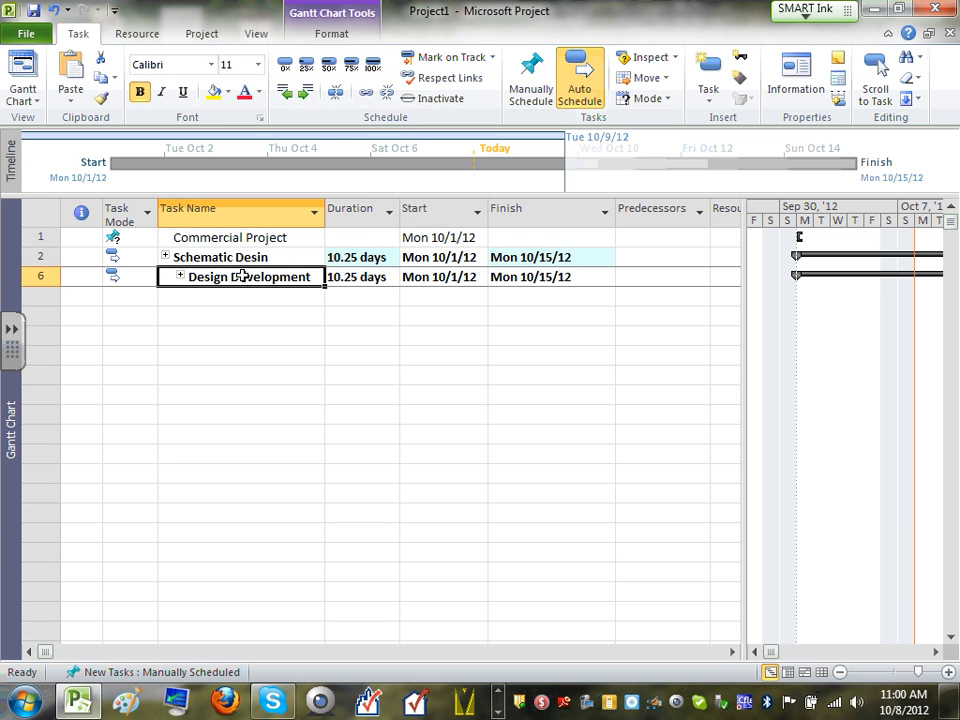
{"action": "left_click", "coordinate": [289, 91]}
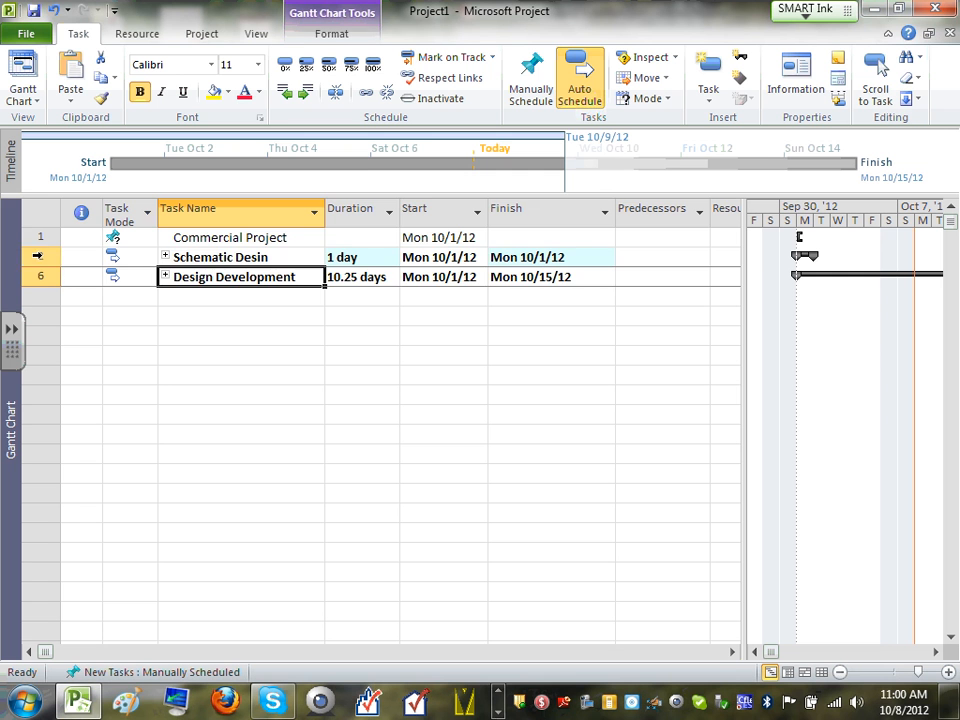
- Indent the Schematic Desin and Design Development phases together so they become subtasks of Commercial Project
{"action": "left_click_drag", "start_coordinate": [38, 256], "coordinate": [38, 276]}
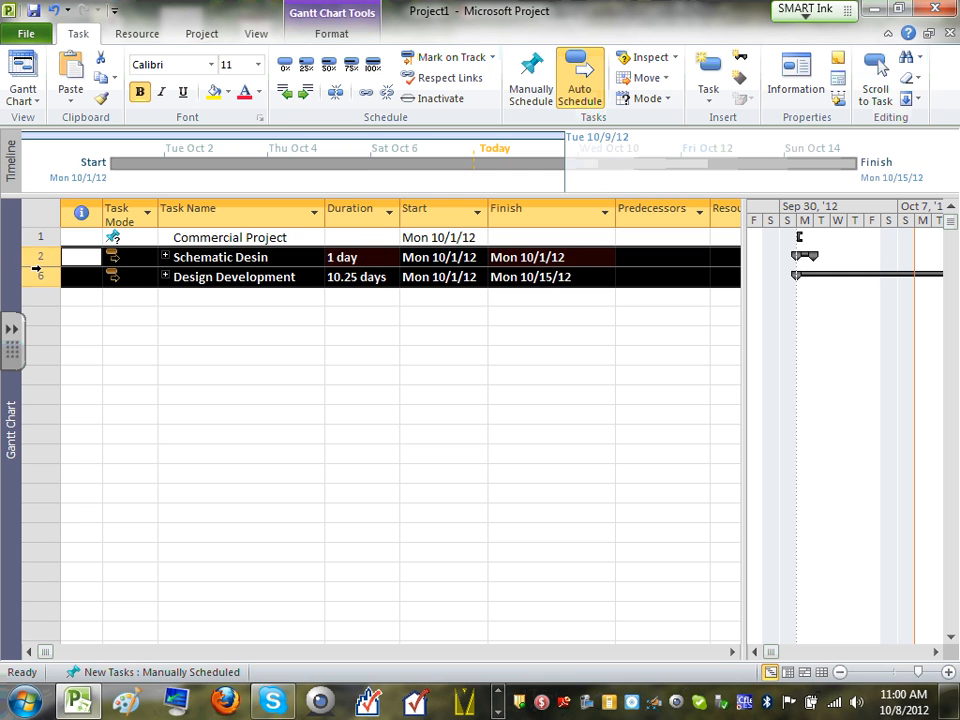
{"action": "left_click", "coordinate": [307, 91]}
{"action": "left_click", "coordinate": [476, 453]}
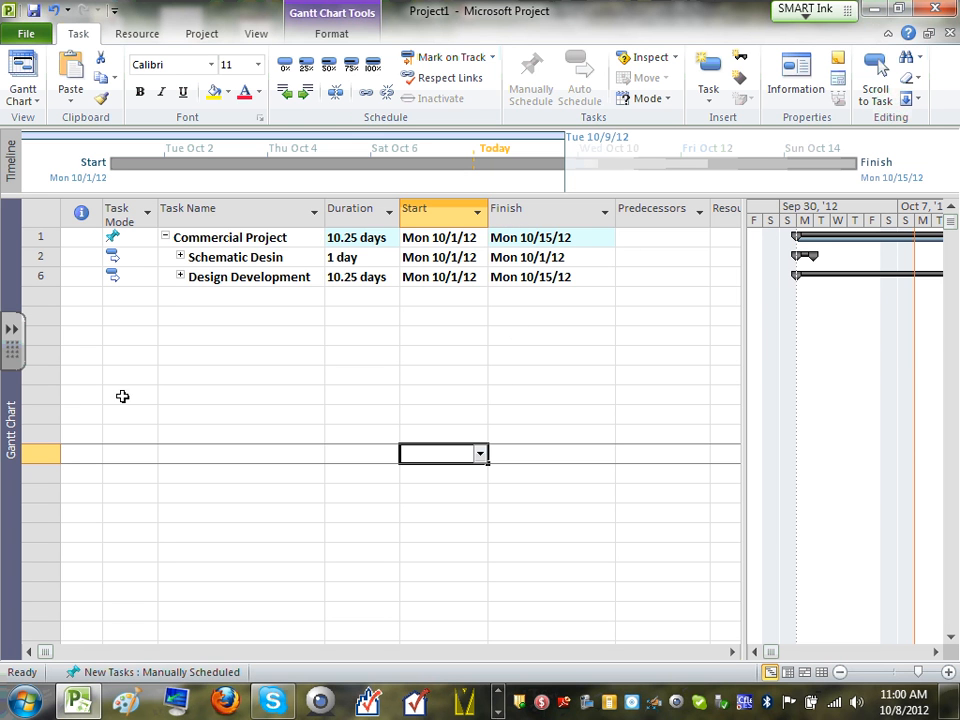
- Expand the subtasks of both phases and show the schedule beside the PDF's Deliverable column
{"action": "left_click", "coordinate": [180, 257]}
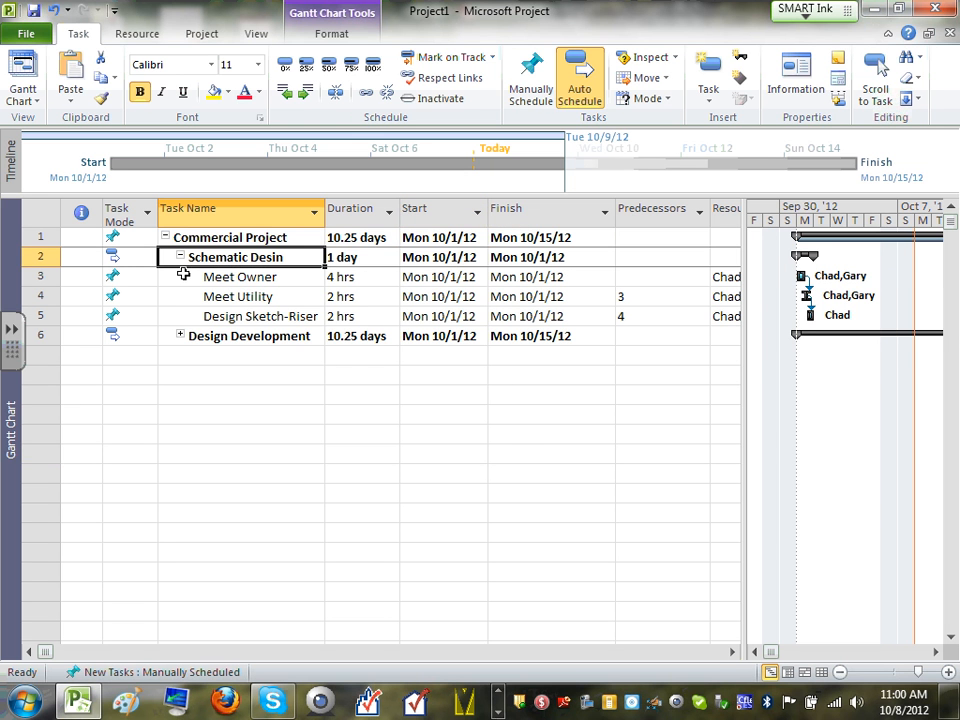
{"action": "left_click", "coordinate": [180, 334]}
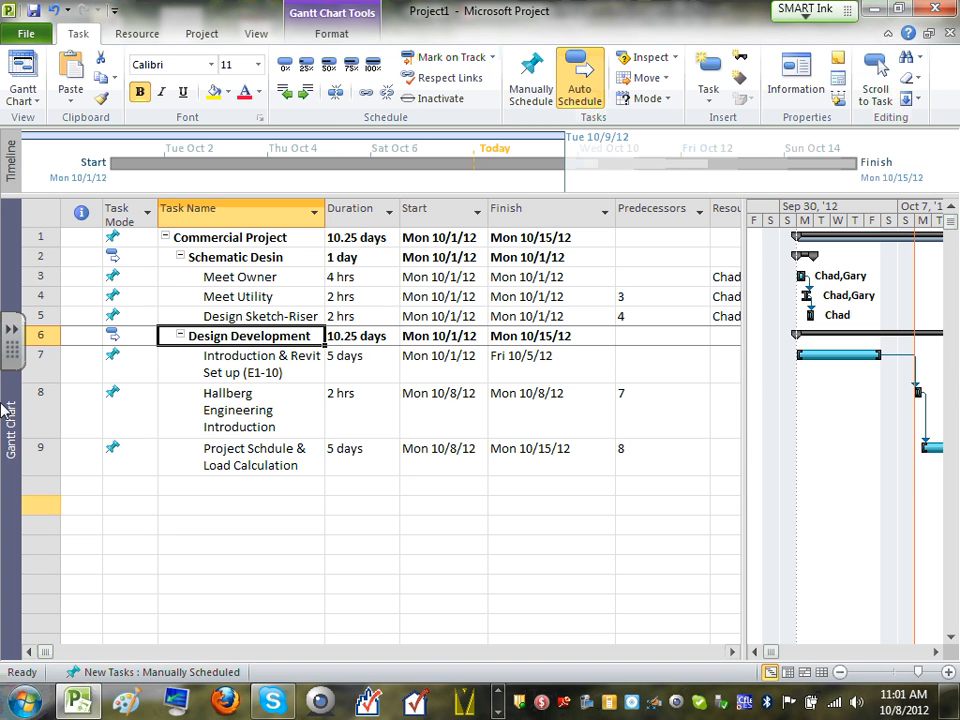
{"action": "left_click", "coordinate": [910, 9]}
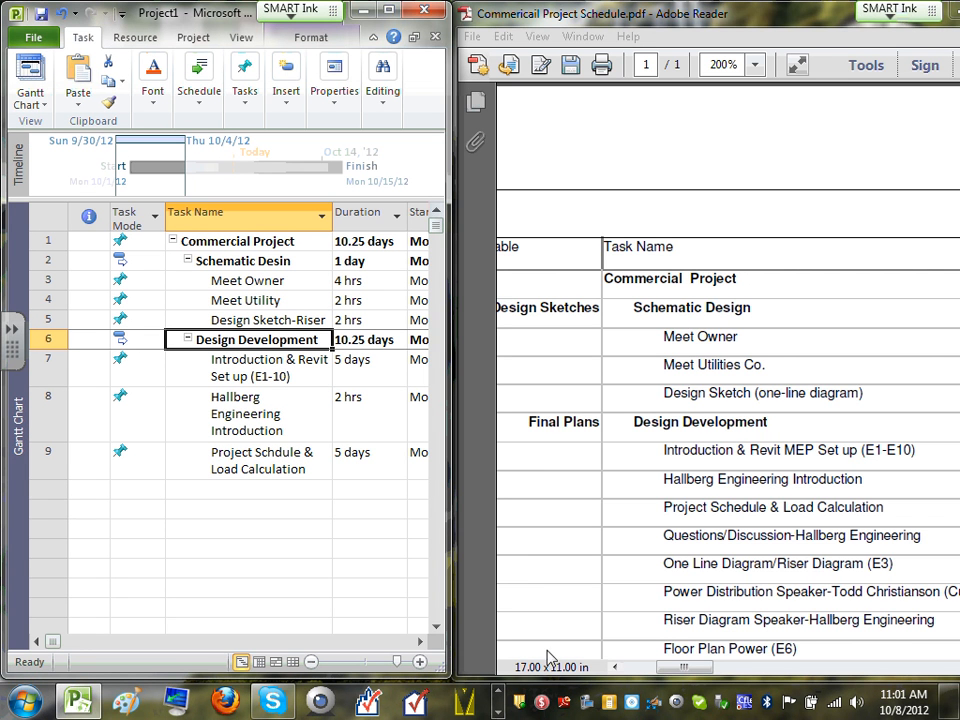
{"action": "left_click_drag", "start_coordinate": [697, 668], "coordinate": [662, 668]}
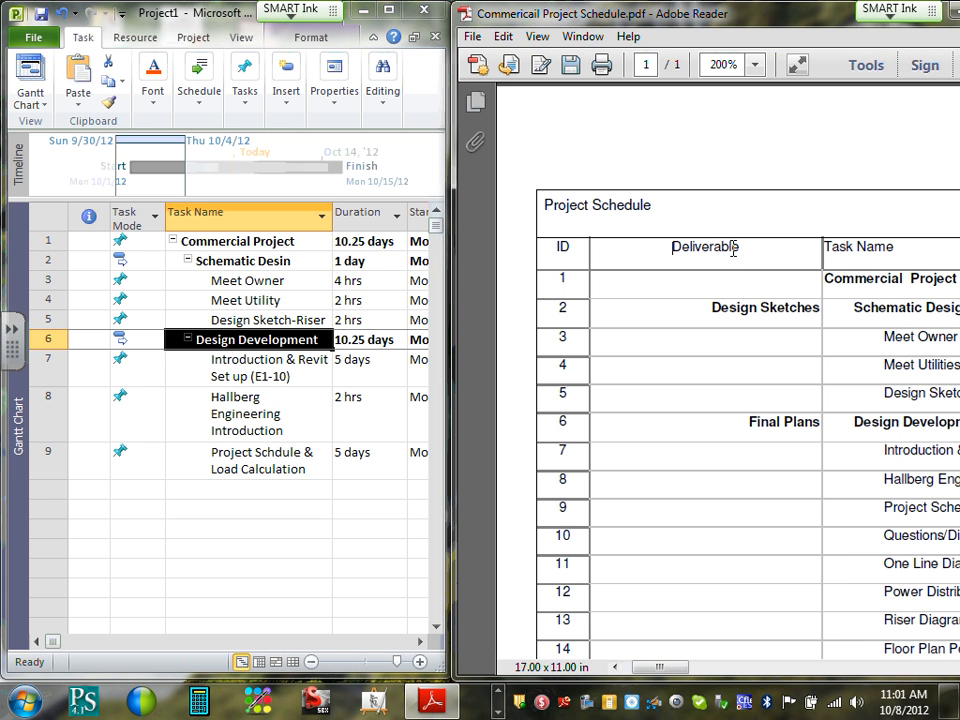
- Insert a new column before the Task Name column
{"action": "left_click", "coordinate": [196, 219]}
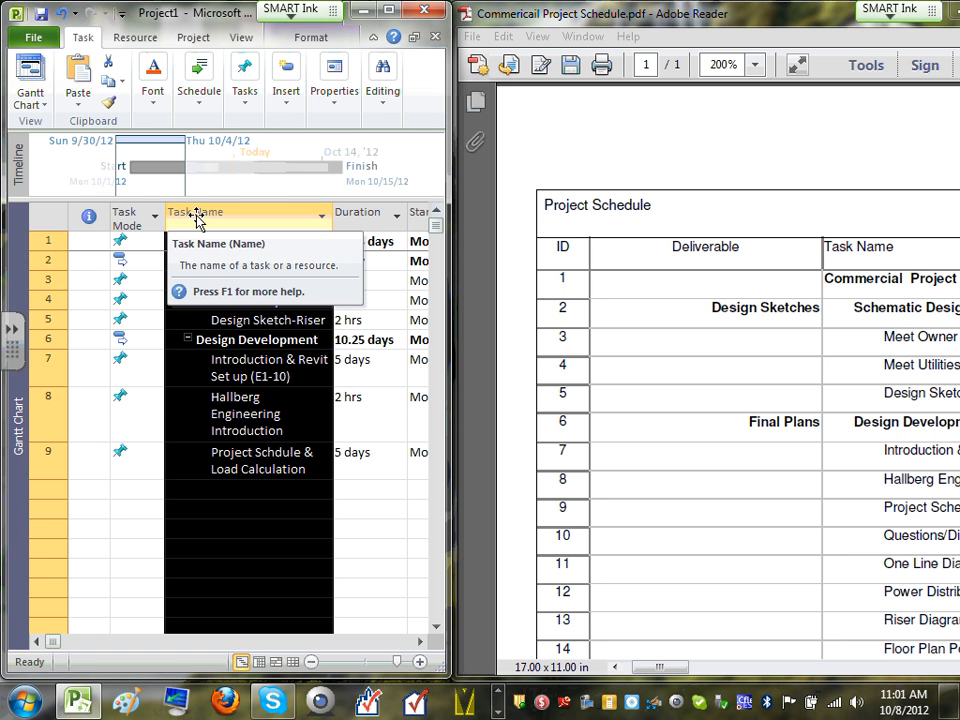
{"action": "right_click", "coordinate": [196, 219]}
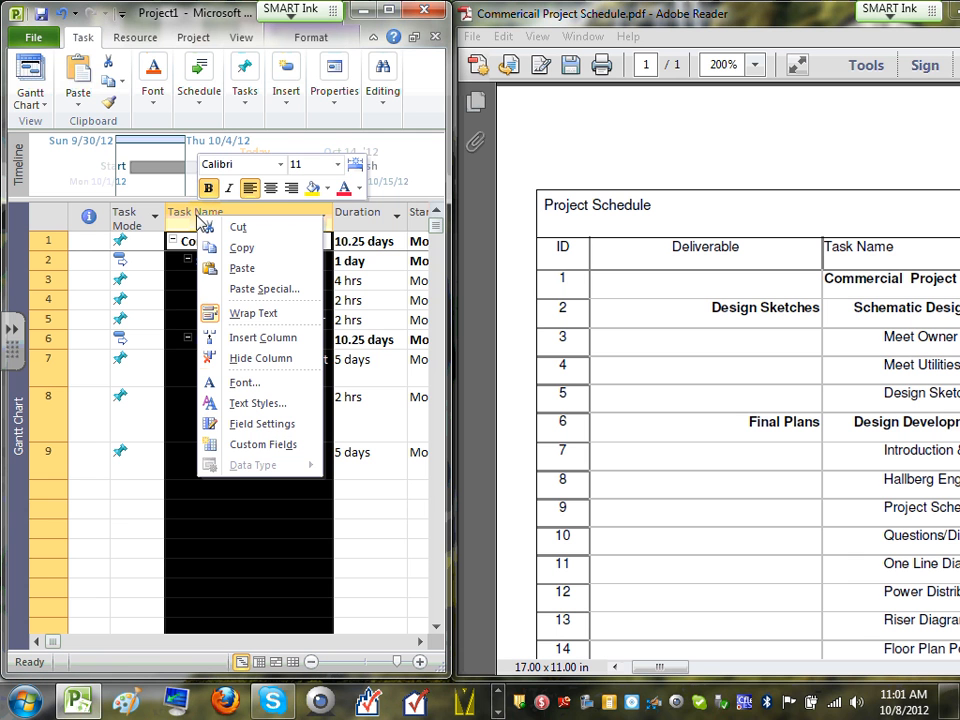
{"action": "left_click", "coordinate": [283, 345]}
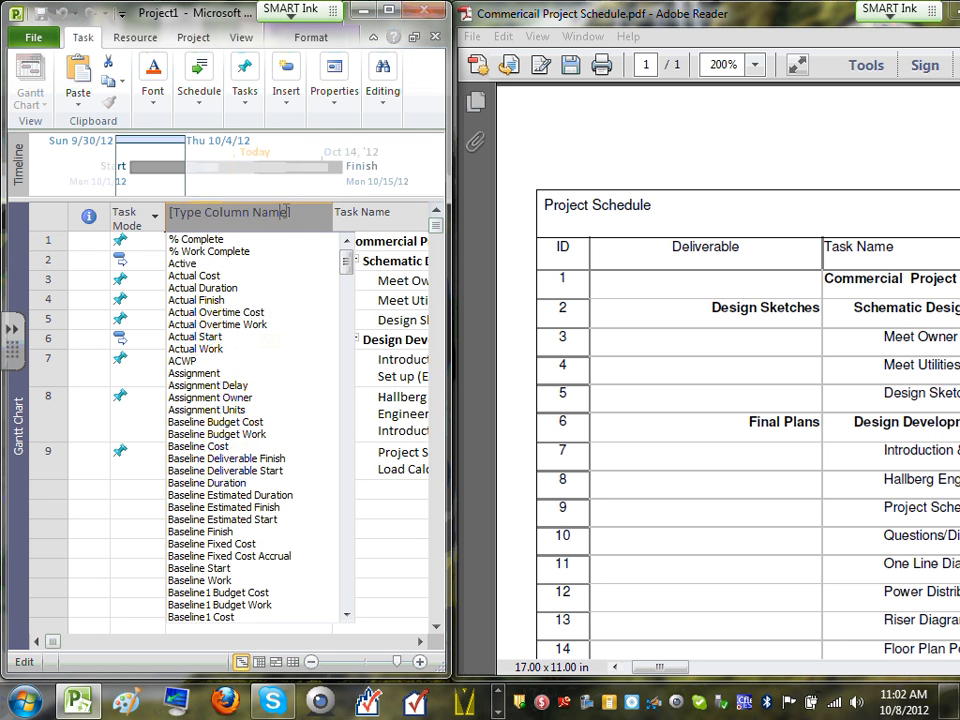
- Replace the new column's placeholder title with "[Deliverable"
{"action": "left_click_drag", "start_coordinate": [287, 212], "coordinate": [204, 212]}
{"action": "left_click", "coordinate": [182, 212]}
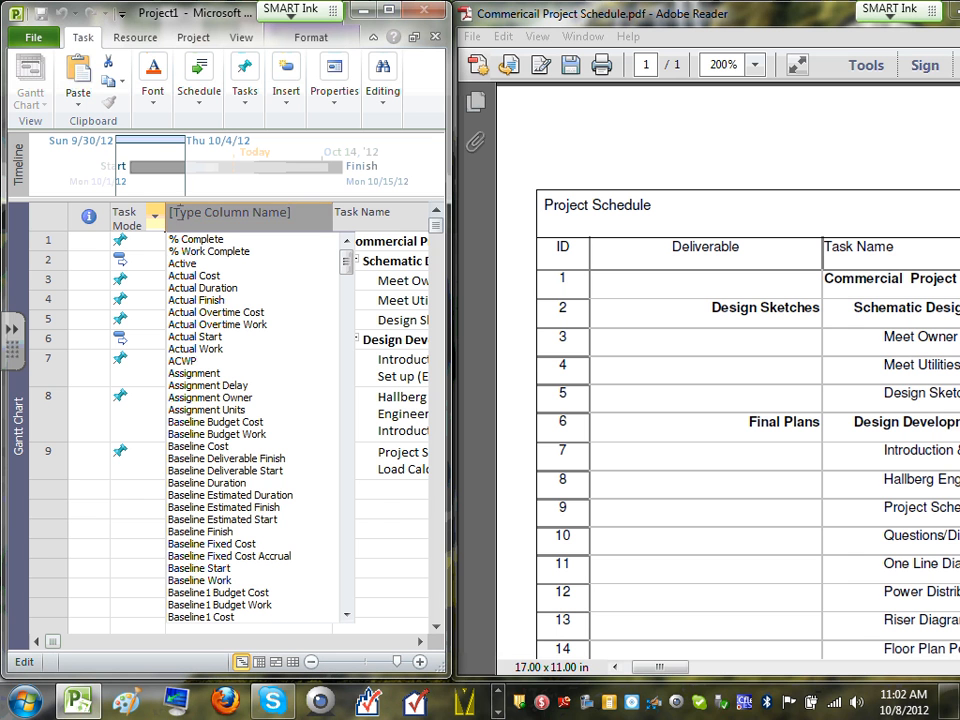
{"action": "type", "text": "D"}
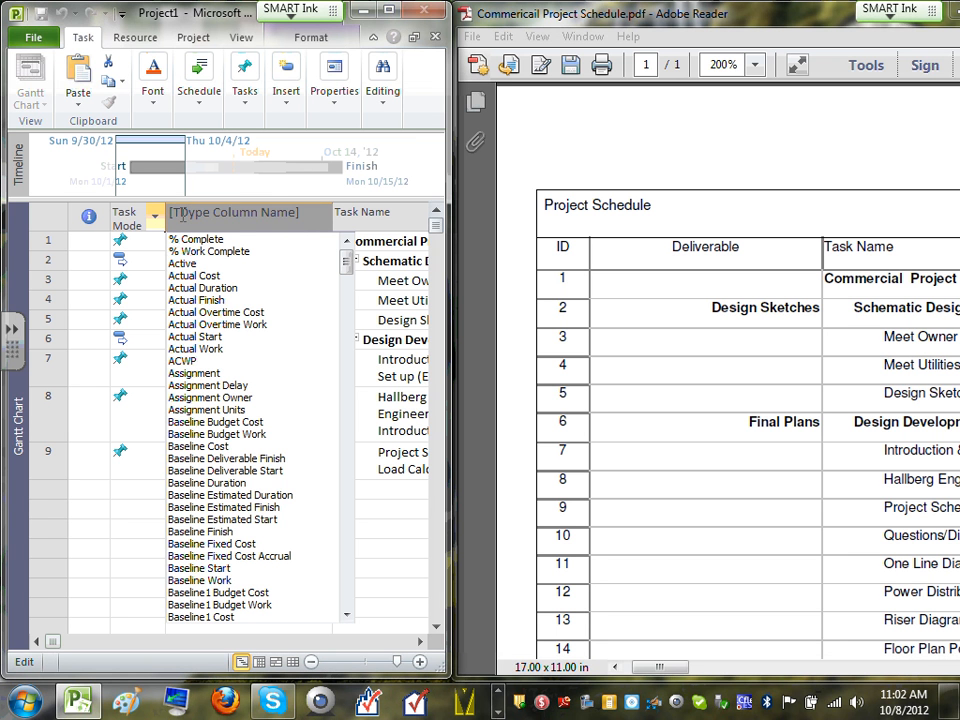
{"action": "key", "text": "BackSpace"}
{"action": "key", "text": "Delete"}
{"action": "key", "text": "Delete"}
{"action": "key", "text": "Delete"}
{"action": "key", "text": "Delete"}
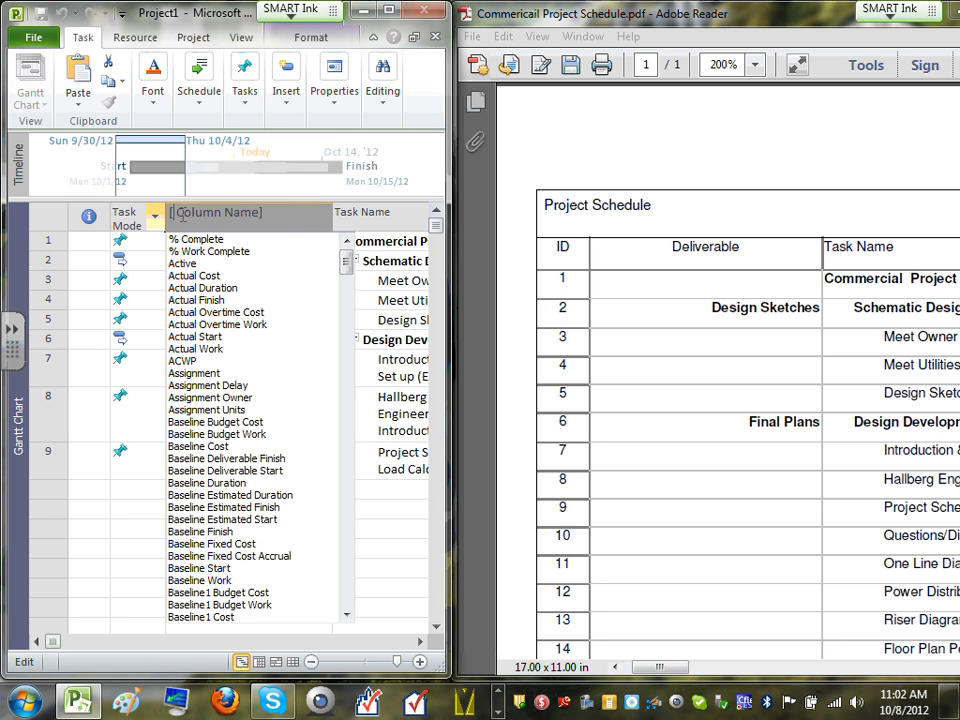
{"action": "key", "text": "Delete"}
{"action": "key", "text": "Delete"}
{"action": "key", "text": "Delete"}
{"action": "key", "text": "Delete"}
{"action": "key", "text": "Delete"}
{"action": "key", "text": "Delete"}
{"action": "key", "text": "Delete"}
{"action": "key", "text": "Delete"}
{"action": "key", "text": "Delete"}
{"action": "key", "text": "Delete"}
{"action": "key", "text": "Delete"}
{"action": "key", "text": "Delete"}
{"action": "type", "text": "D"}
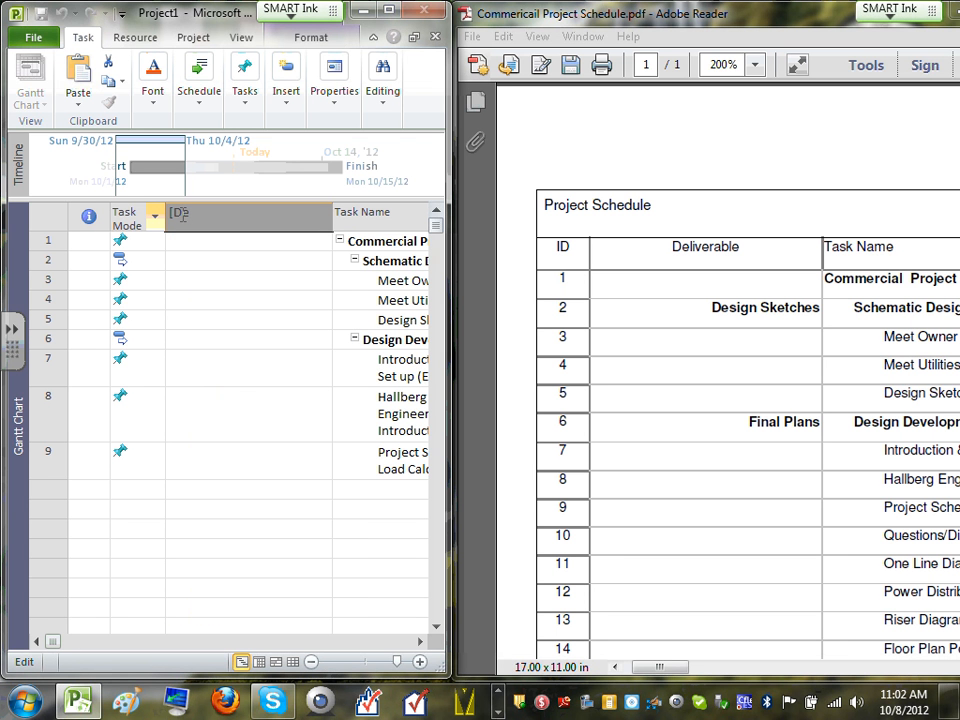
{"action": "type", "text": "el"}
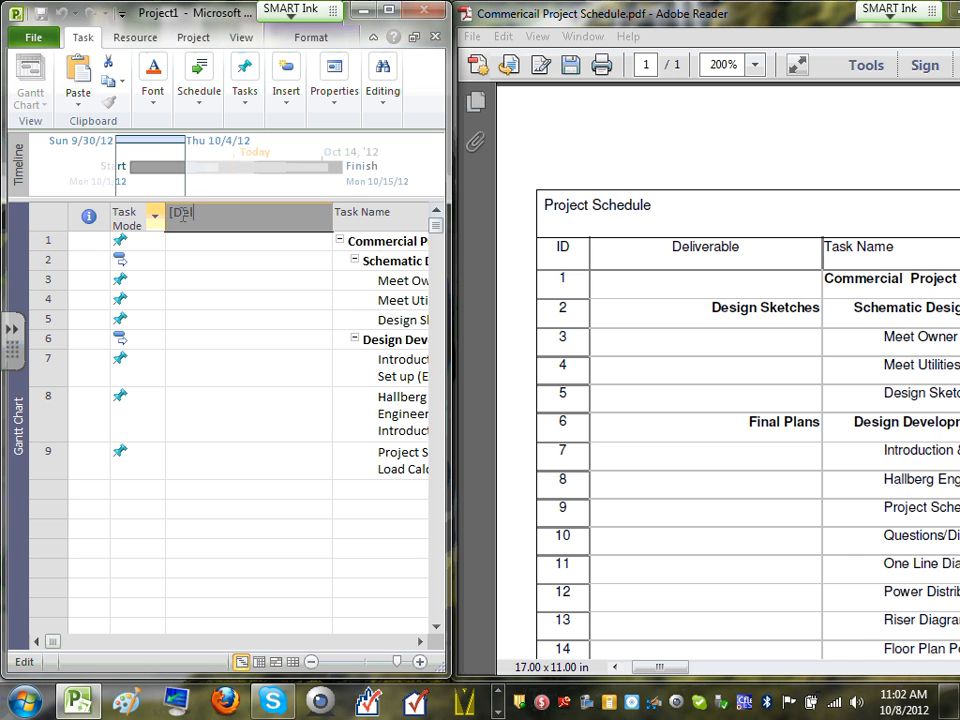
{"action": "type", "text": "iverable"}
{"action": "left_click", "coordinate": [231, 244]}
{"action": "left_click", "coordinate": [295, 220]}
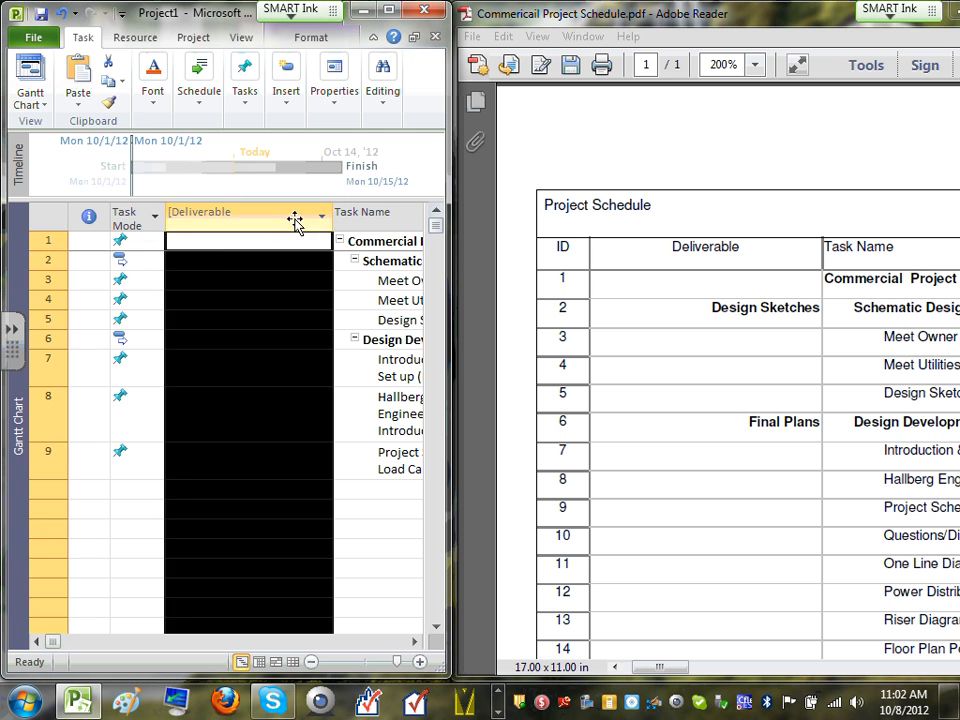
- Enter "r" in the new column for the Schematic Desin phase
{"action": "left_click", "coordinate": [225, 262]}
{"action": "type", "text": "r"}
{"action": "key", "text": "Return"}
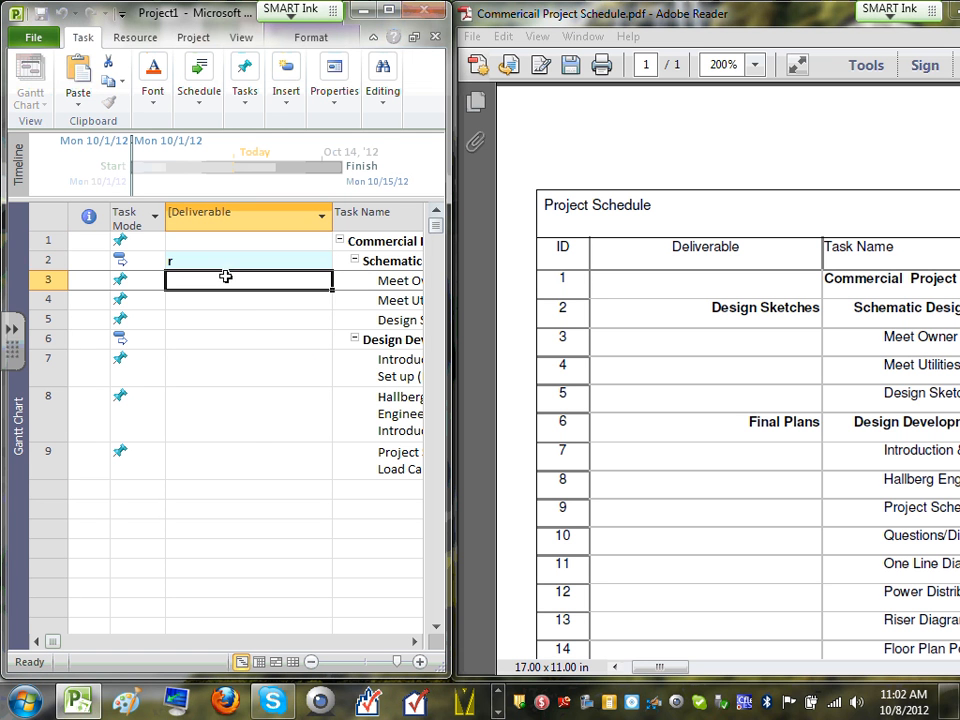
- Retitle the column before Task Name as "Deliverable", without the stray bracket or any suggested field-name ending
{"action": "left_click", "coordinate": [236, 218]}
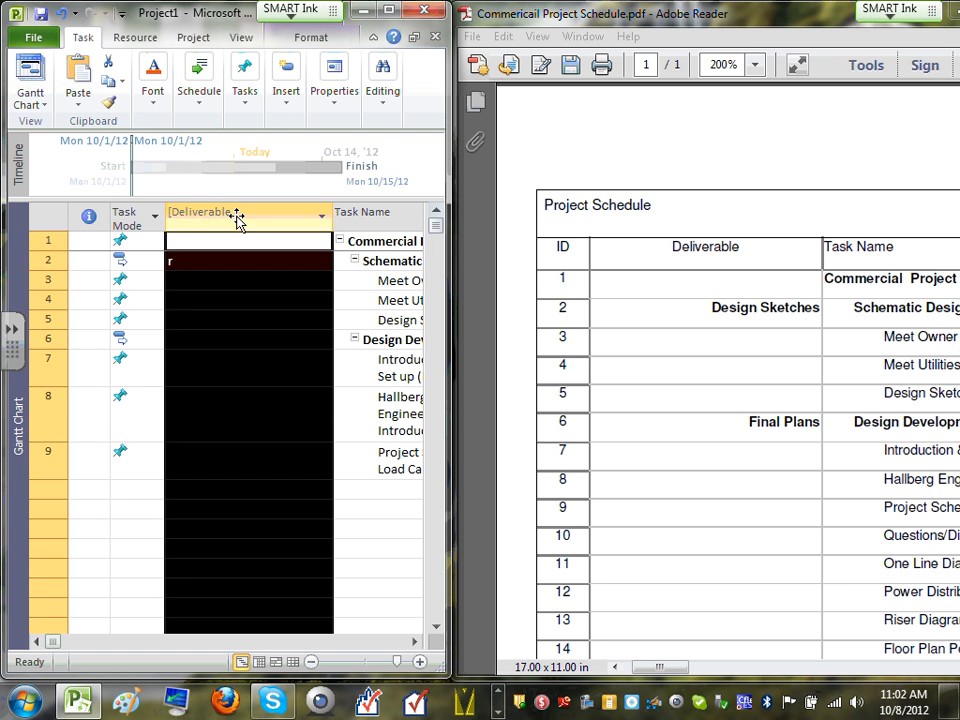
{"action": "left_click", "coordinate": [207, 215]}
{"action": "key", "text": "Escape"}
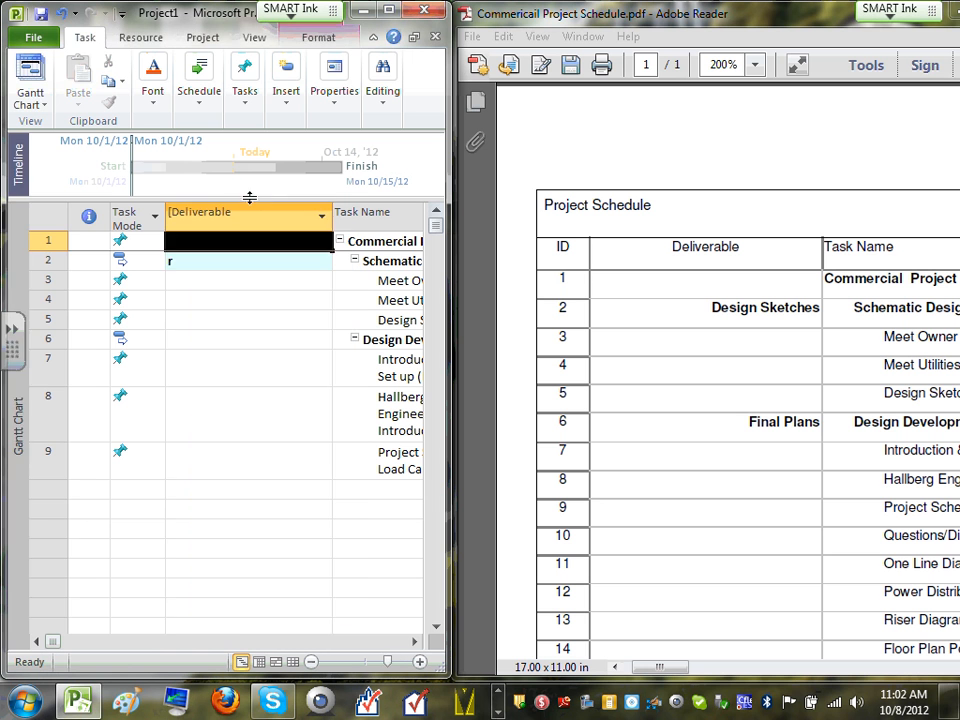
{"action": "left_click", "coordinate": [236, 214]}
{"action": "left_click", "coordinate": [232, 216]}
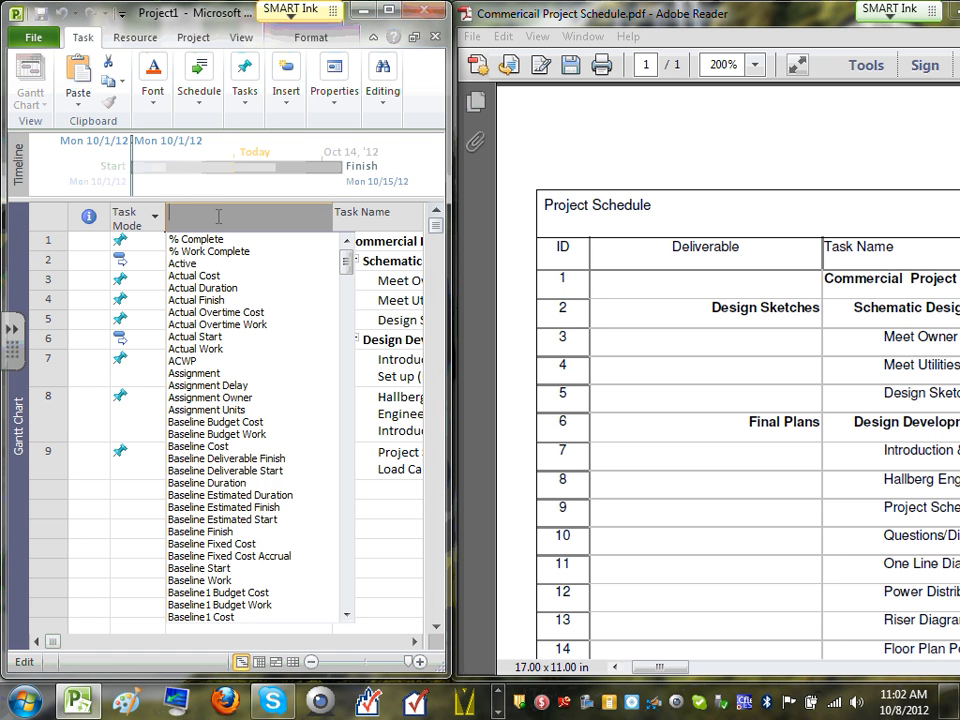
{"action": "type", "text": "De"}
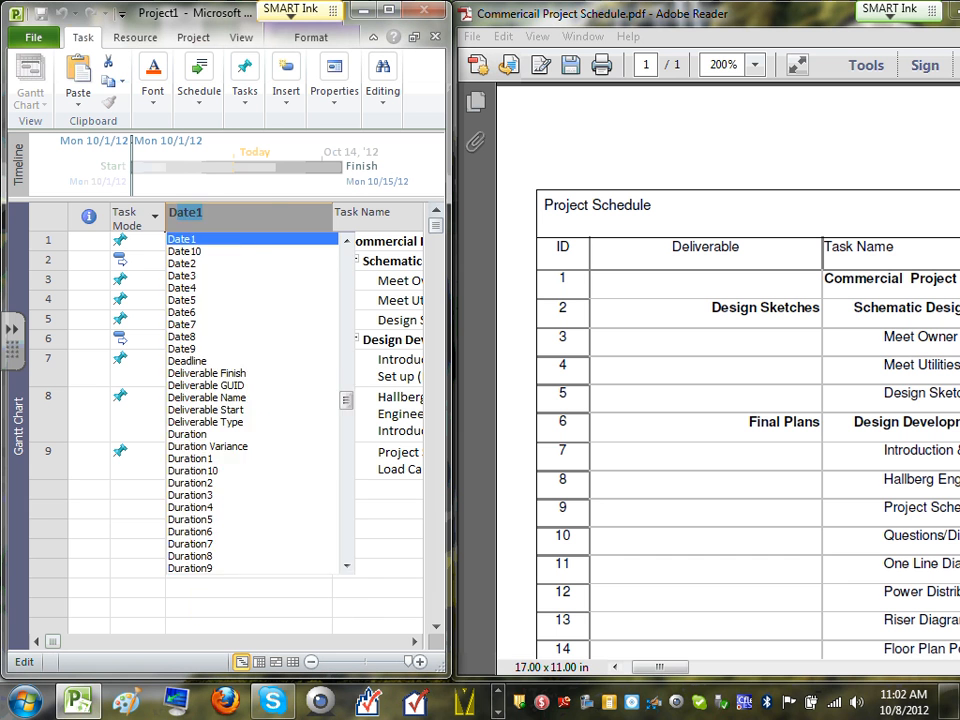
{"action": "type", "text": "liverable Finish"}
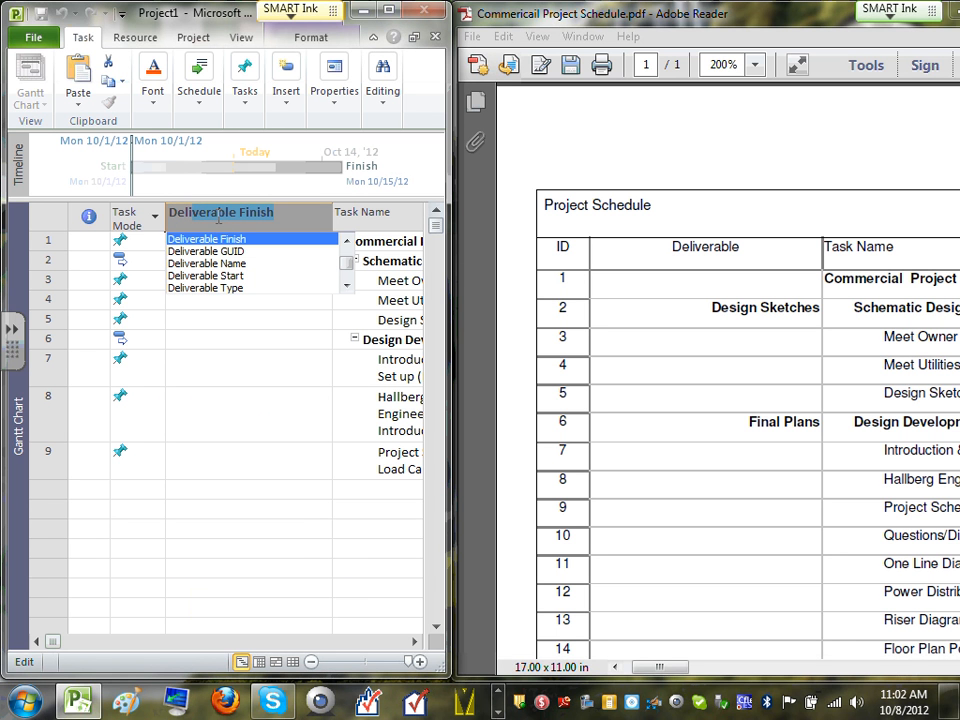
{"action": "key", "text": "shift+Right"}
{"action": "key", "text": "shift+Right"}
{"action": "key", "text": "shift+Right"}
{"action": "key", "text": "shift+Right"}
{"action": "key", "text": "shift+Right"}
{"action": "key", "text": "shift+Right"}
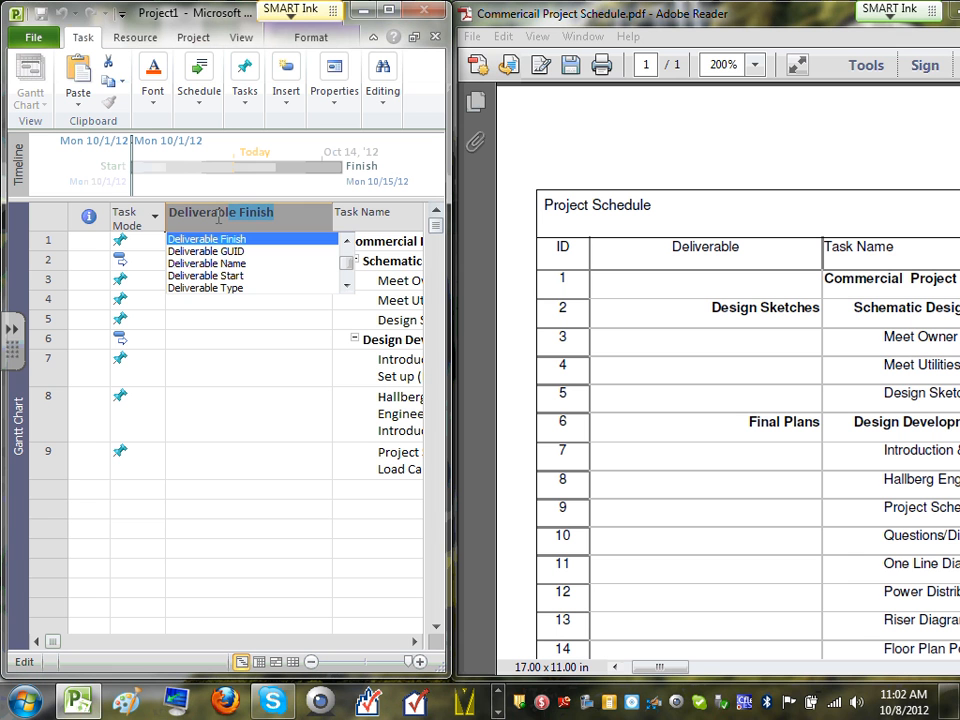
{"action": "key", "text": "shift+Right"}
{"action": "key", "text": "shift+Right"}
{"action": "left_click", "coordinate": [294, 213]}
{"action": "key", "text": "BackSpace"}
{"action": "key", "text": "BackSpace"}
{"action": "key", "text": "BackSpace"}
{"action": "key", "text": "BackSpace"}
{"action": "key", "text": "BackSpace"}
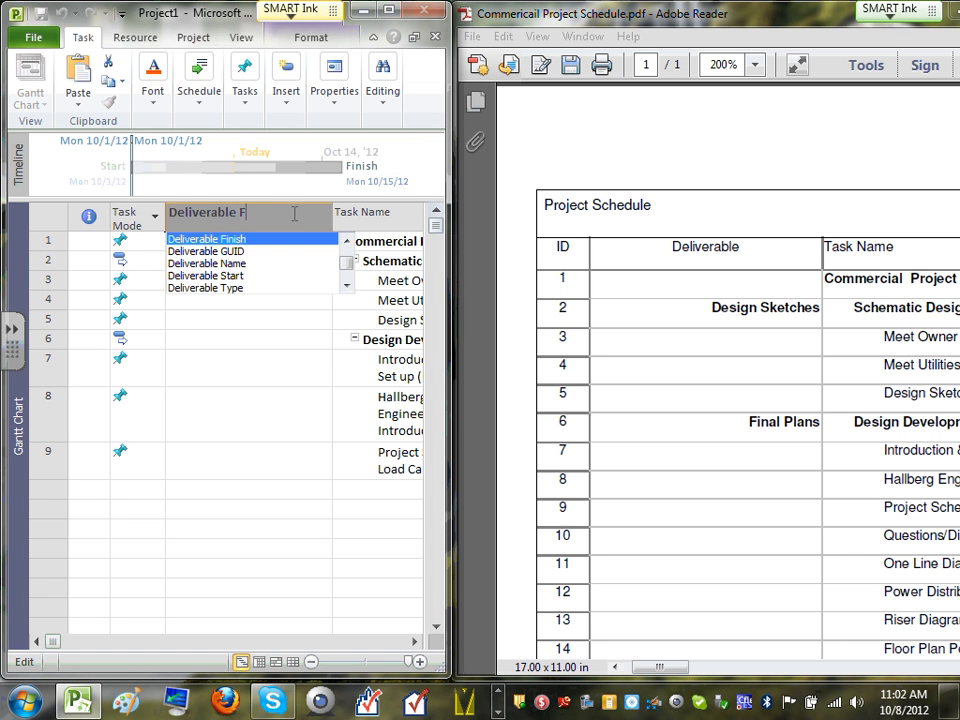
{"action": "key", "text": "BackSpace"}
{"action": "left_click", "coordinate": [242, 401]}
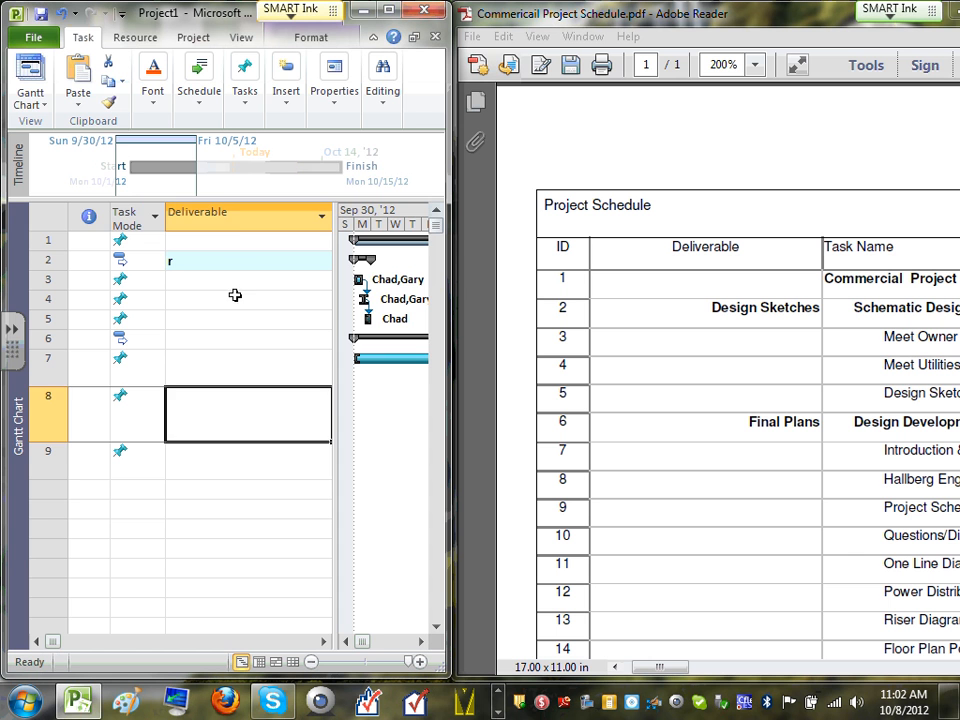
- Replace the Schematic Desin phase's entry in the Deliverable column with "Design Sketches"
{"action": "left_click", "coordinate": [240, 241]}
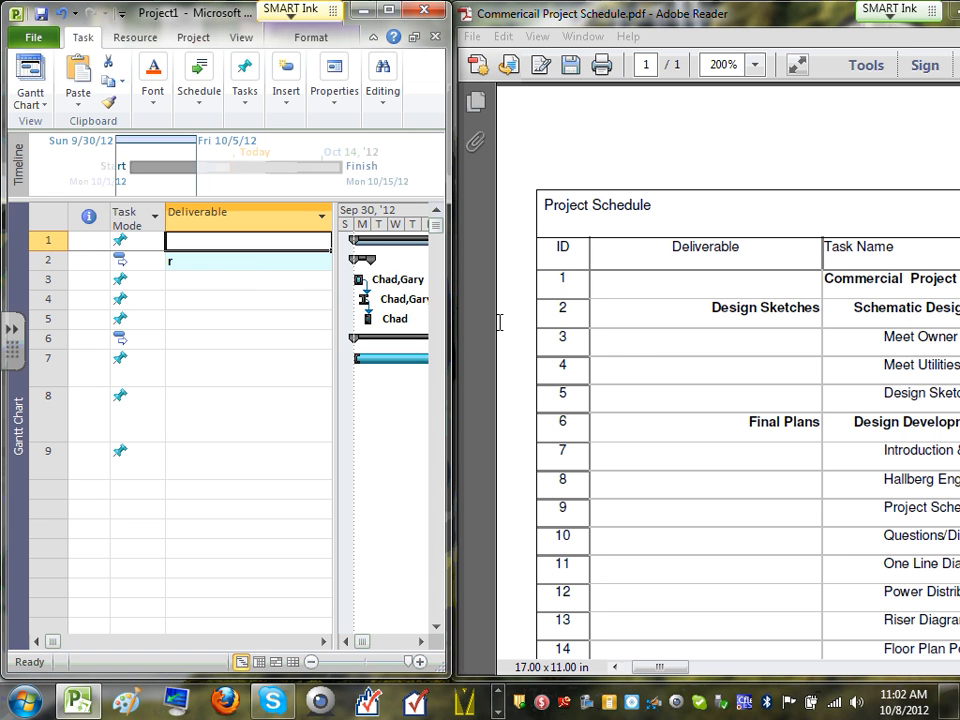
{"action": "left_click", "coordinate": [255, 279]}
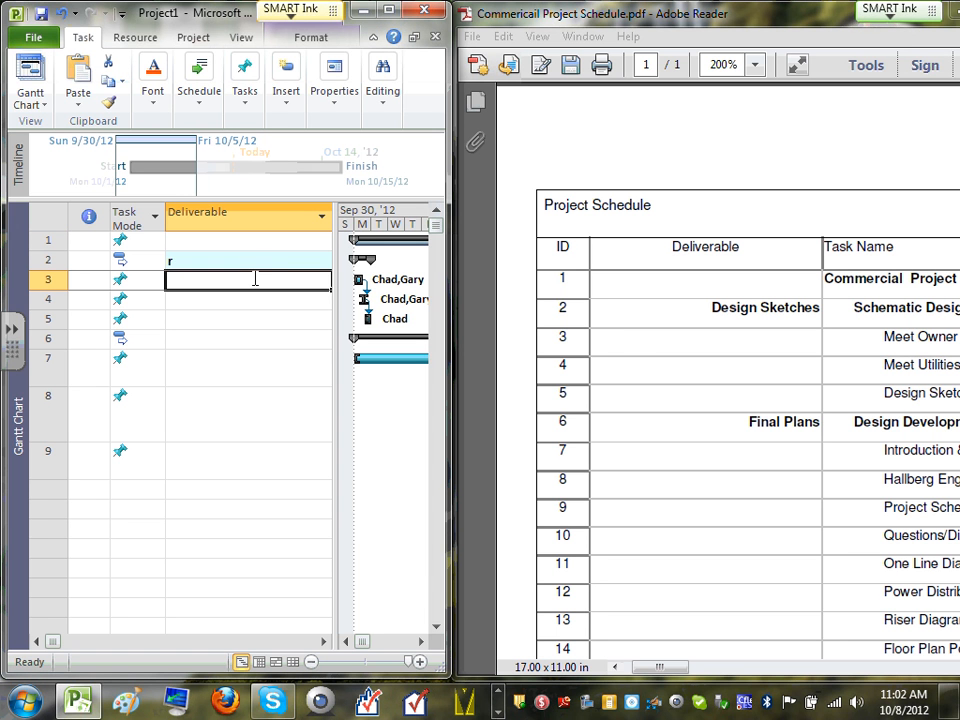
{"action": "left_click", "coordinate": [258, 260]}
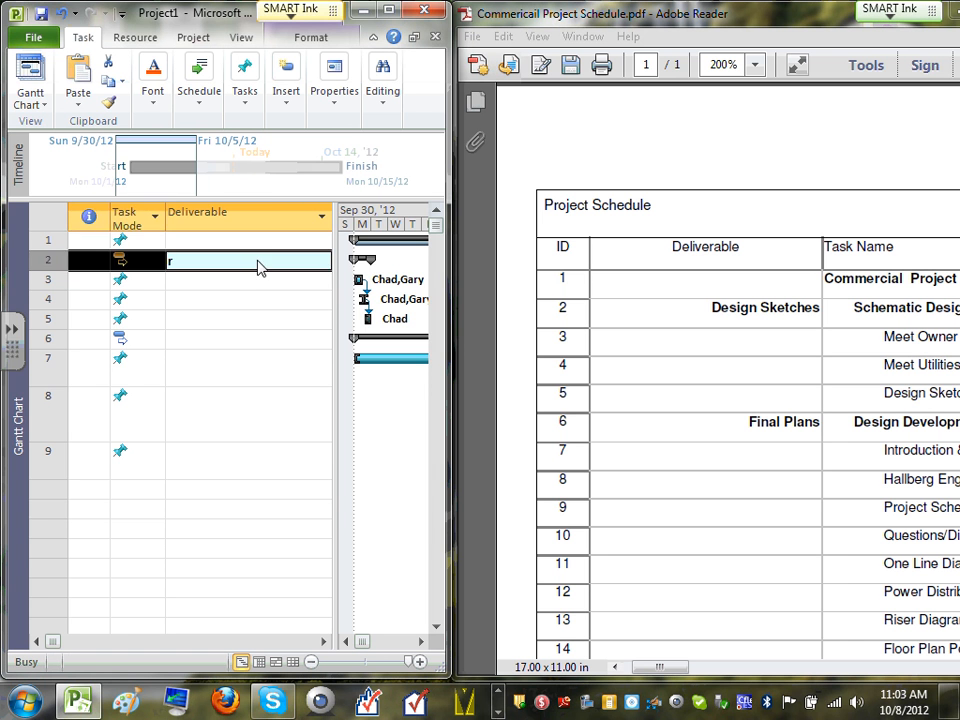
{"action": "double_click", "coordinate": [258, 260]}
{"action": "left_click", "coordinate": [536, 494]}
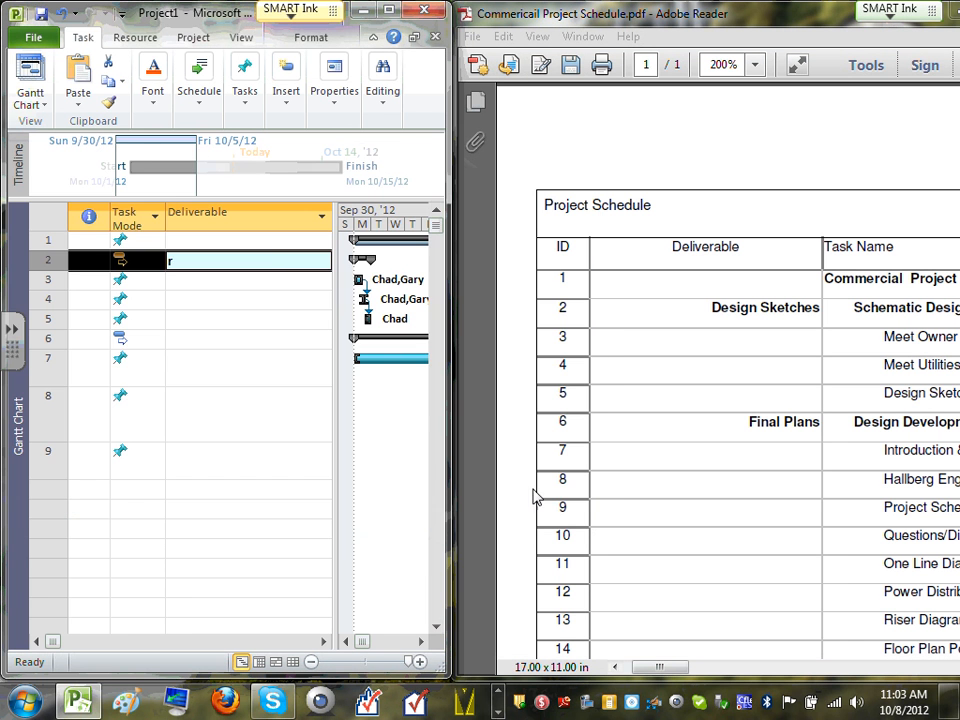
{"action": "type", "text": "Design"}
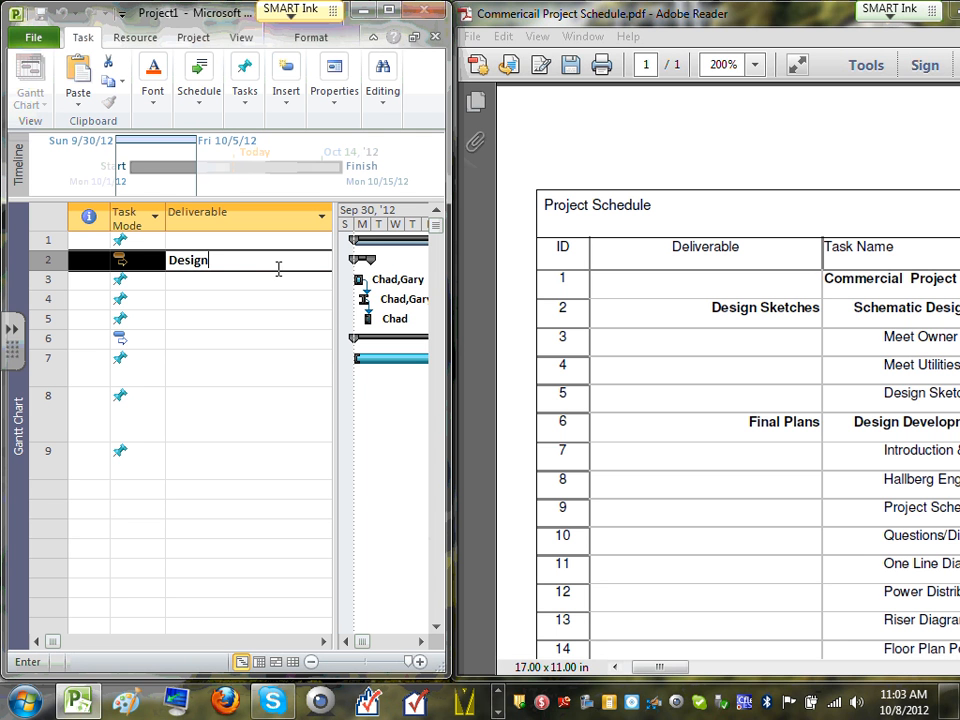
{"action": "type", "text": " Sk"}
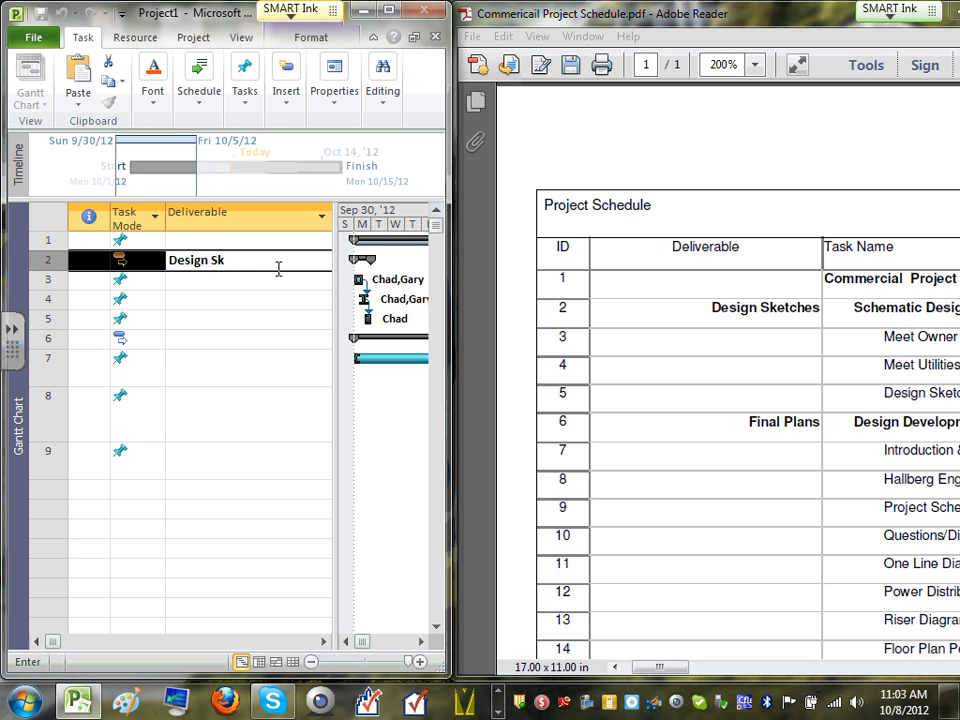
{"action": "type", "text": "etches"}
{"action": "left_click", "coordinate": [273, 331]}
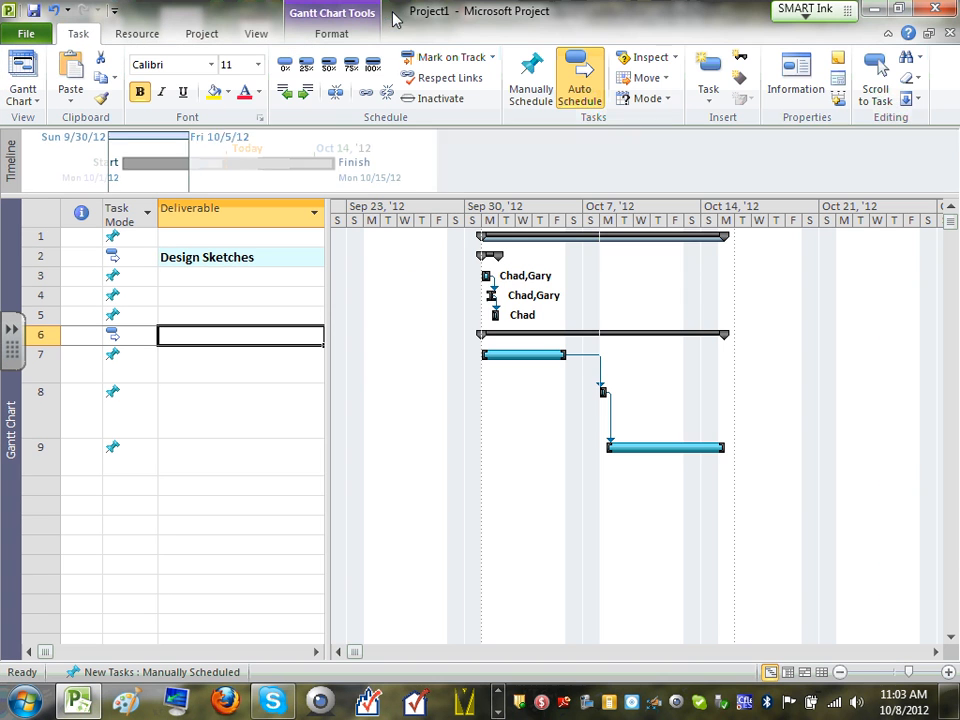
- Maximize the project window, widen the task table, and enter "Final Plans (E1-E10)" as the Design Development phase's deliverable
{"action": "double_click", "coordinate": [290, 10]}
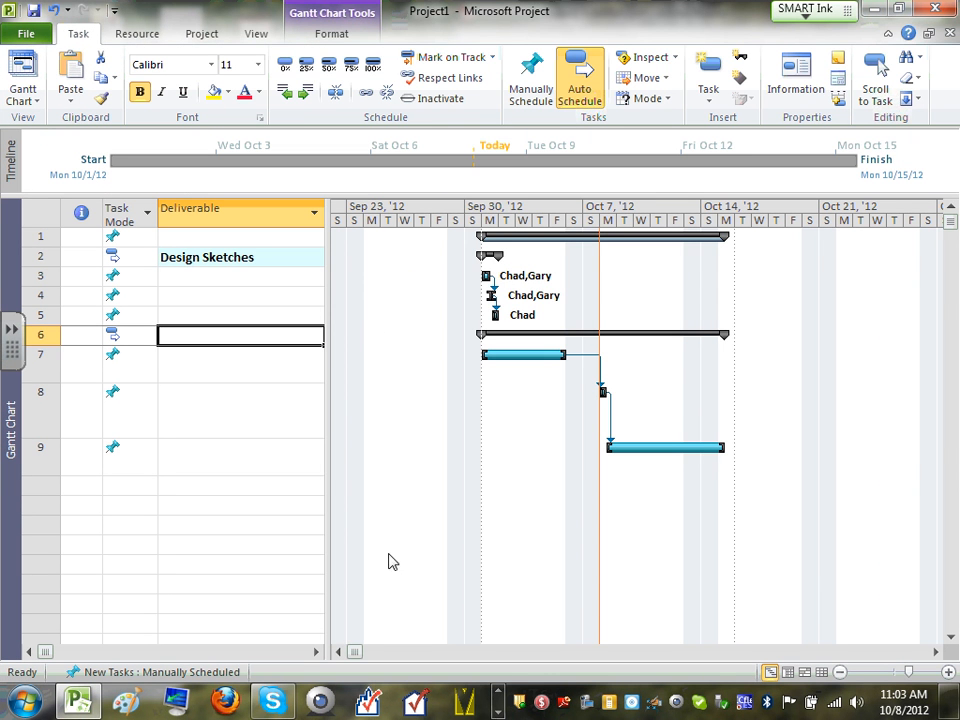
{"action": "left_click_drag", "start_coordinate": [330, 459], "coordinate": [836, 456]}
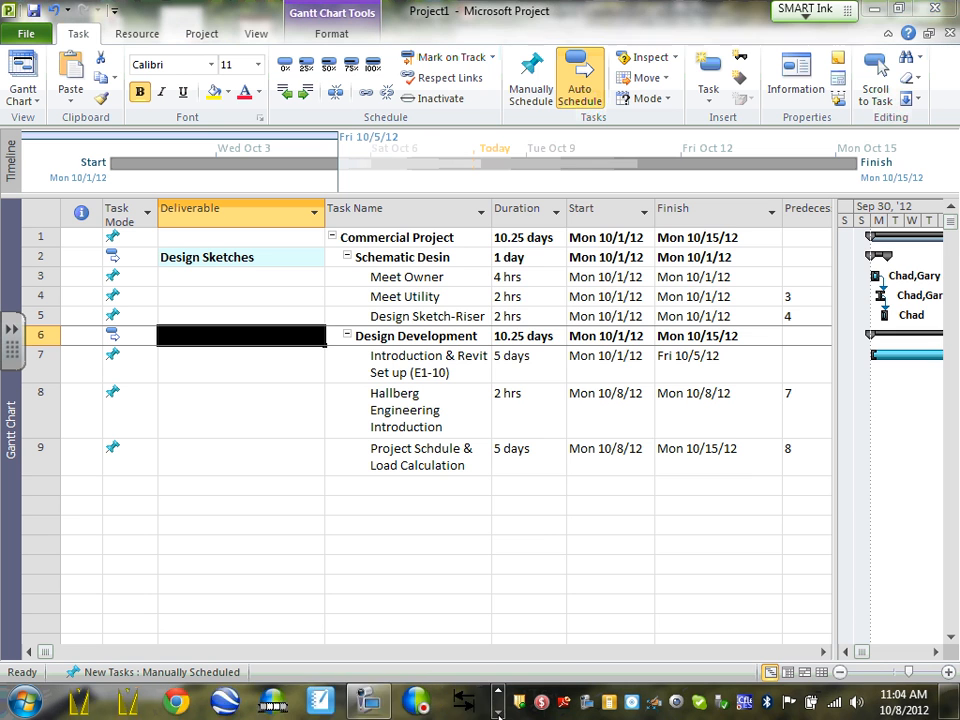
{"action": "left_click", "coordinate": [496, 712]}
{"action": "left_click", "coordinate": [445, 705]}
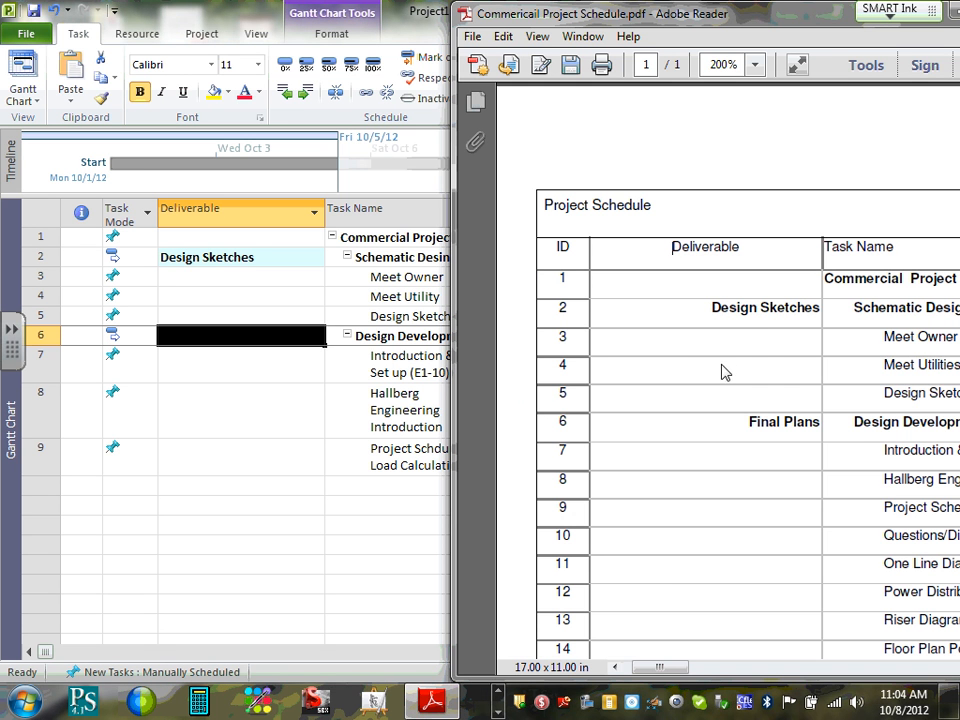
{"action": "left_click", "coordinate": [194, 338]}
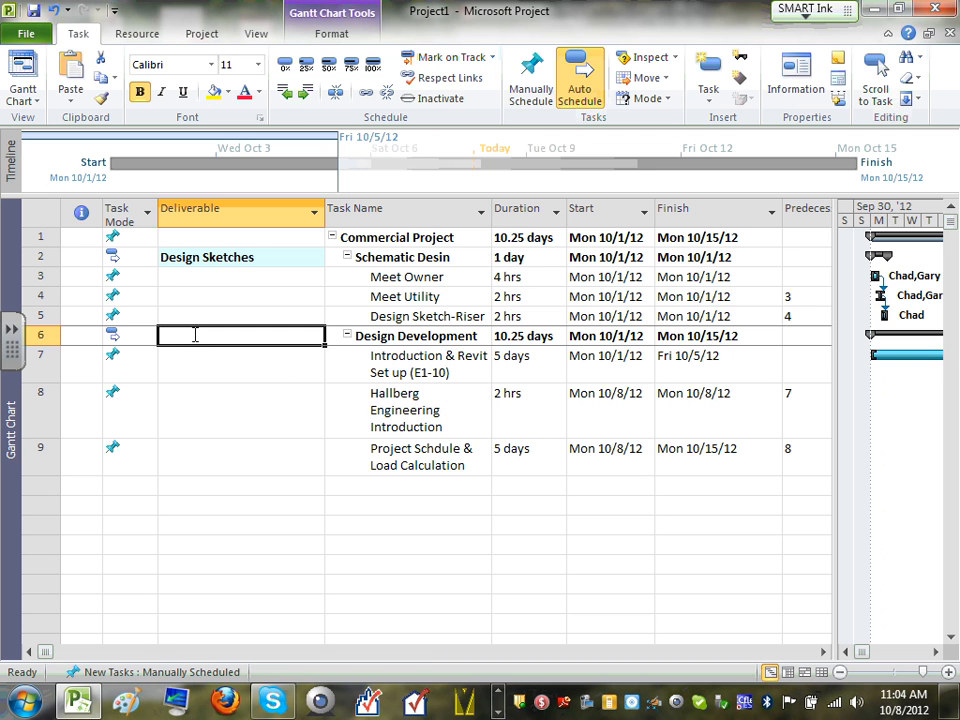
{"action": "type", "text": "Fin"}
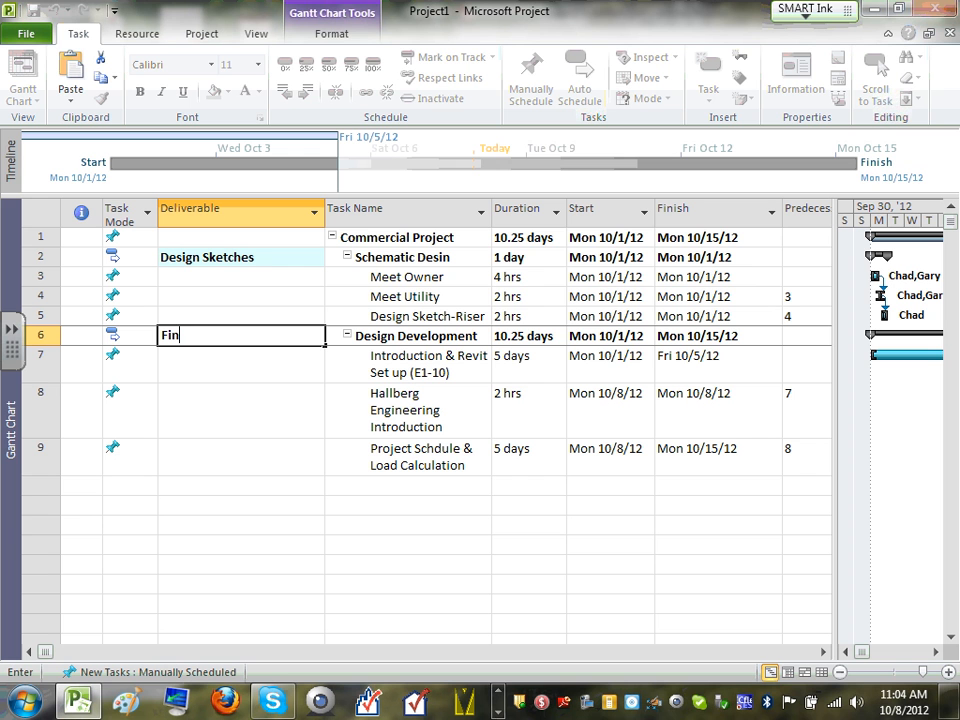
{"action": "type", "text": "al Plans ("}
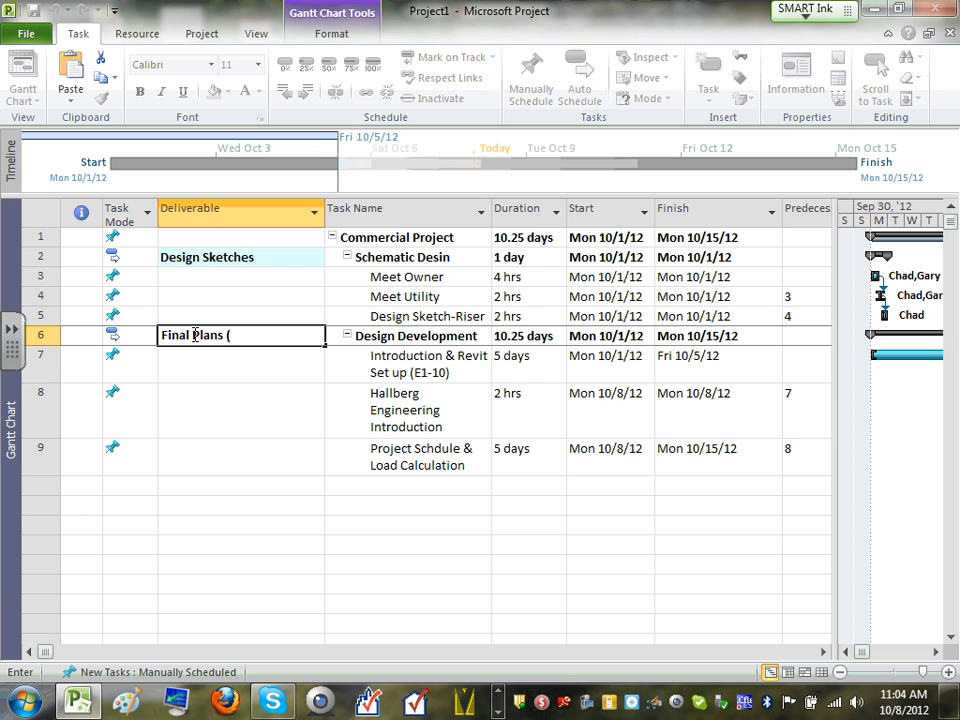
{"action": "type", "text": "E1-E10)"}
{"action": "left_click", "coordinate": [242, 362]}
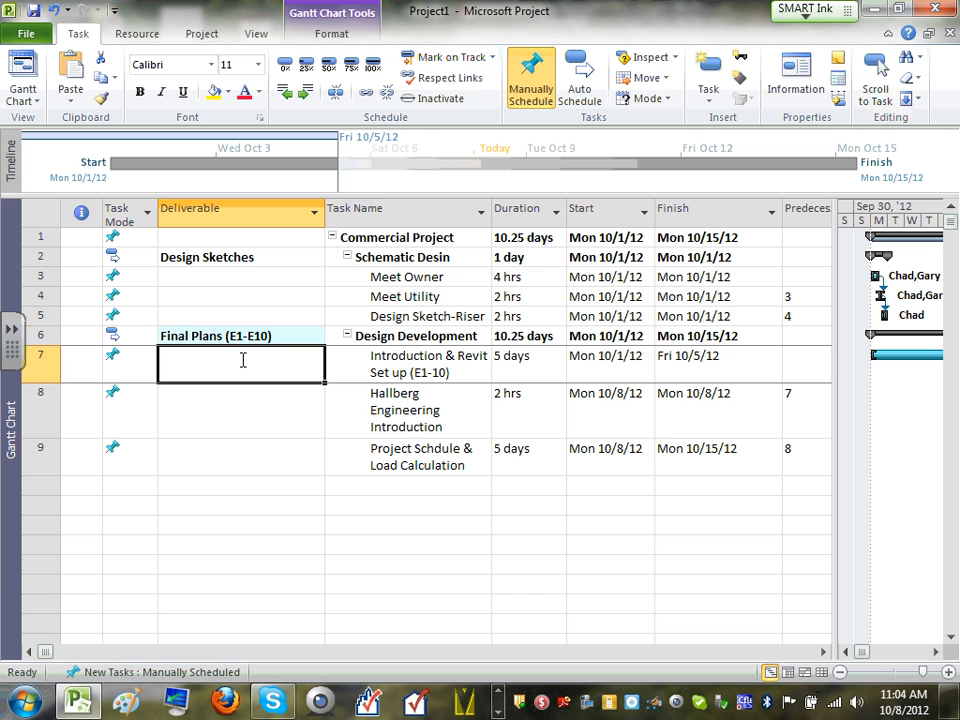
{"action": "right_click", "coordinate": [230, 212]}
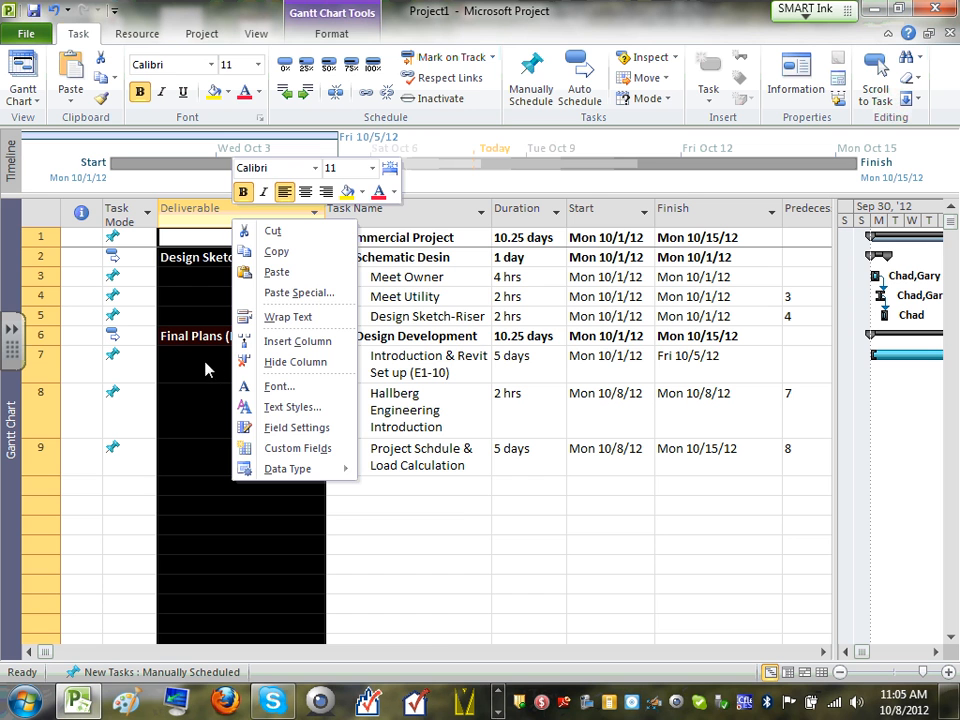
{"action": "left_click", "coordinate": [445, 603]}
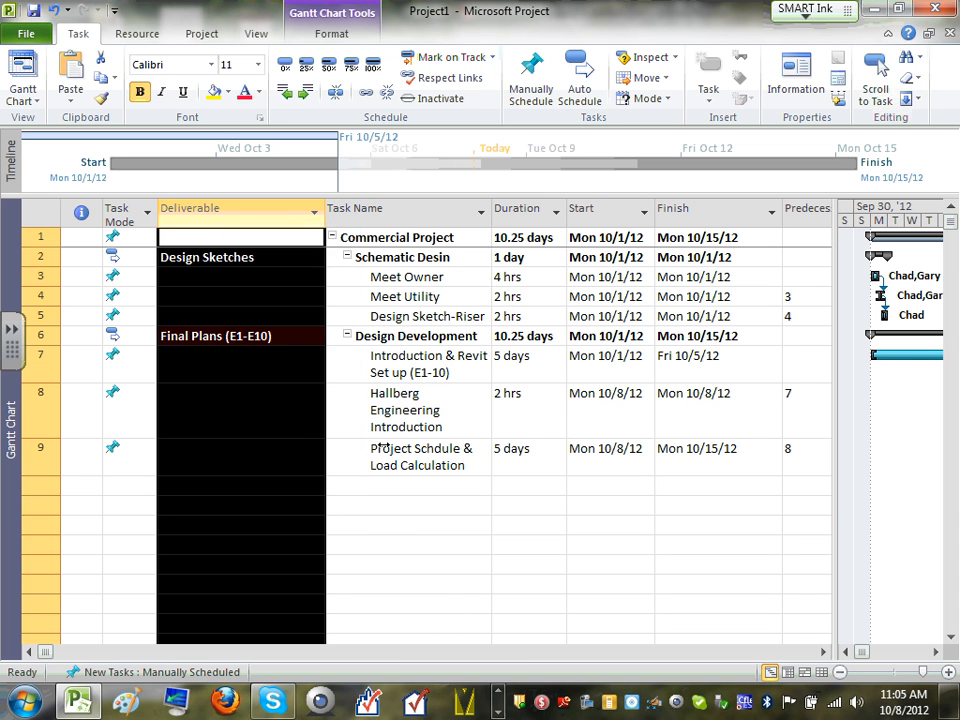
{"action": "left_click", "coordinate": [388, 533]}
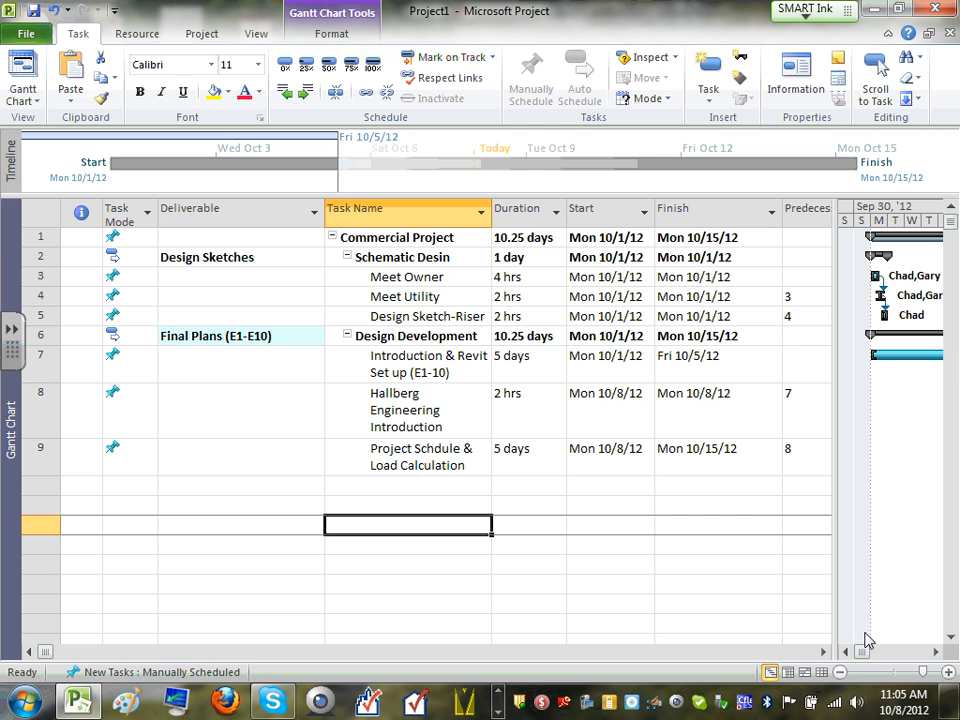
- Narrow the task table to the Task Mode column so the Gantt chart fills the rest of the window
{"action": "left_click_drag", "start_coordinate": [838, 468], "coordinate": [764, 470]}
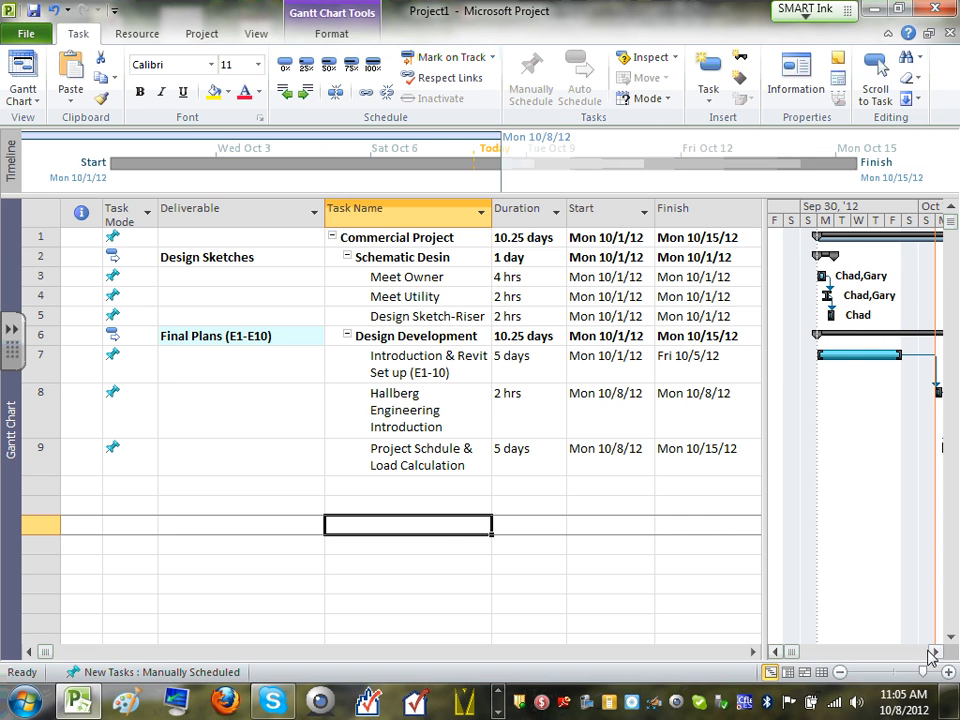
{"action": "left_click_drag", "start_coordinate": [761, 386], "coordinate": [152, 385]}
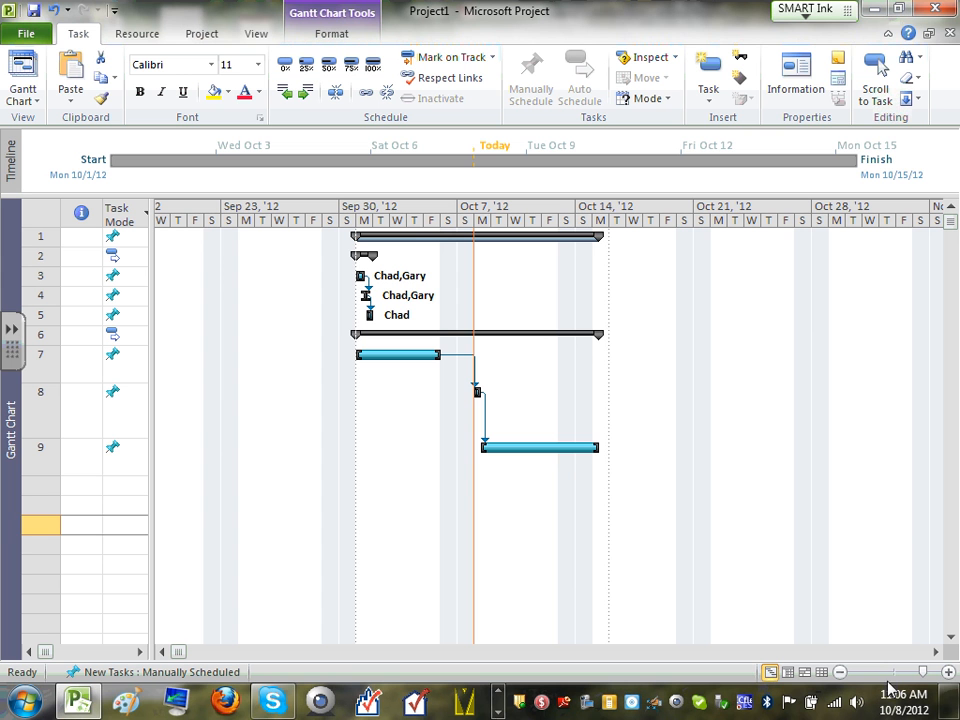
- Switch to Adobe Reader, maximize the commercial project schedule PDF, and examine its Gantt bars down to the construction crew tasks
{"action": "left_click", "coordinate": [498, 711]}
{"action": "left_click", "coordinate": [431, 700]}
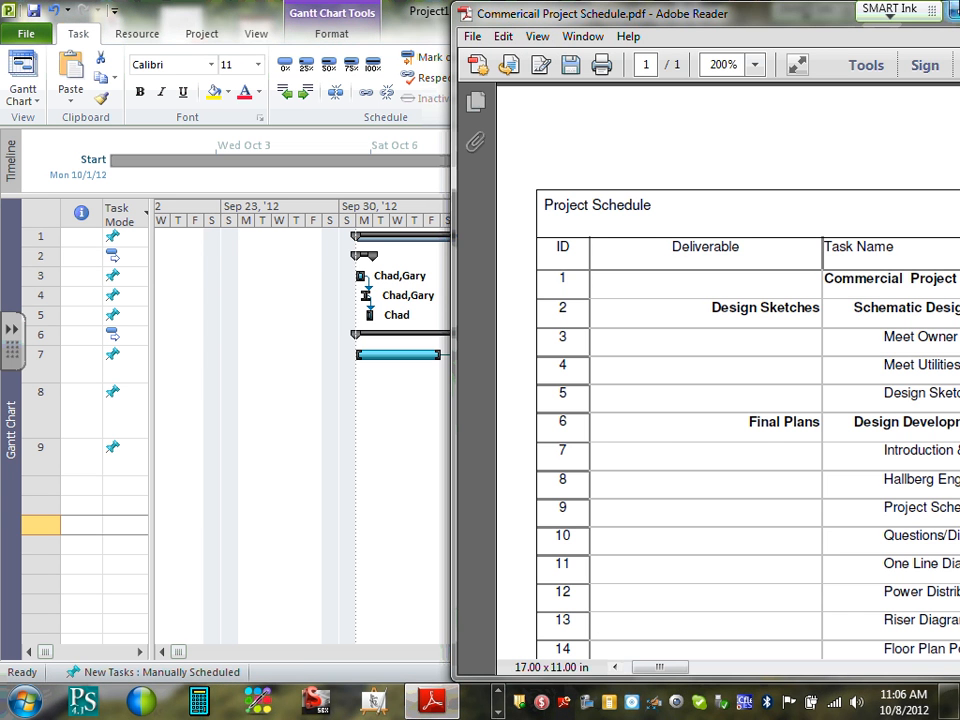
{"action": "left_click_drag", "start_coordinate": [724, 12], "coordinate": [458, 11]}
{"action": "left_click", "coordinate": [717, 12]}
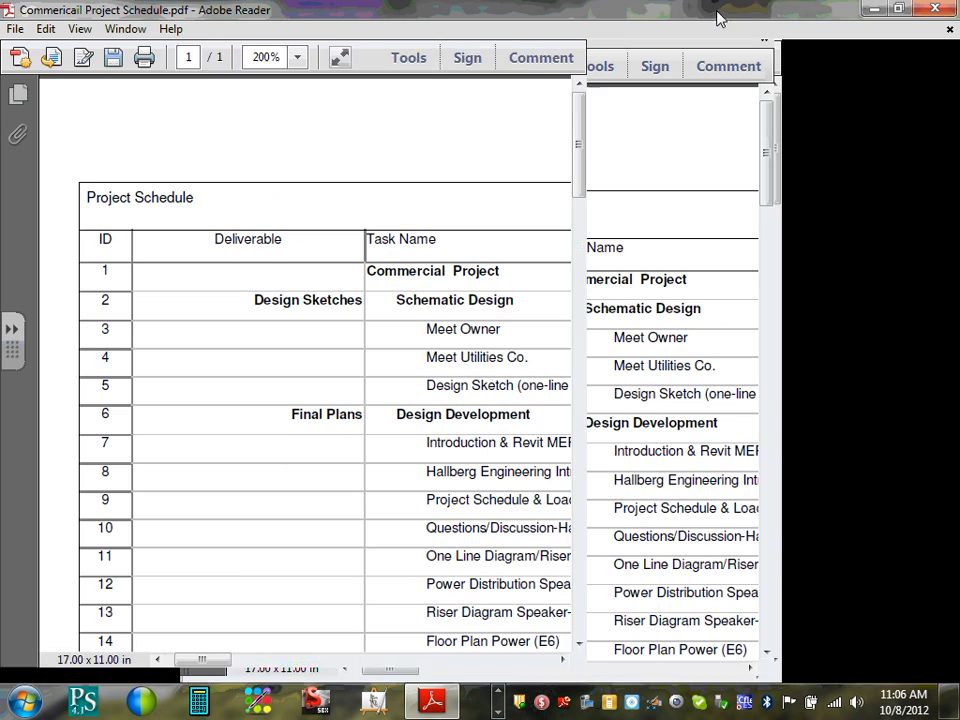
{"action": "left_click_drag", "start_coordinate": [953, 172], "coordinate": [929, 540]}
{"action": "left_click_drag", "start_coordinate": [369, 677], "coordinate": [905, 662]}
{"action": "left_click_drag", "start_coordinate": [951, 566], "coordinate": [952, 397]}
{"action": "left_click_drag", "start_coordinate": [767, 674], "coordinate": [508, 673]}
{"action": "left_click_drag", "start_coordinate": [951, 323], "coordinate": [957, 152]}
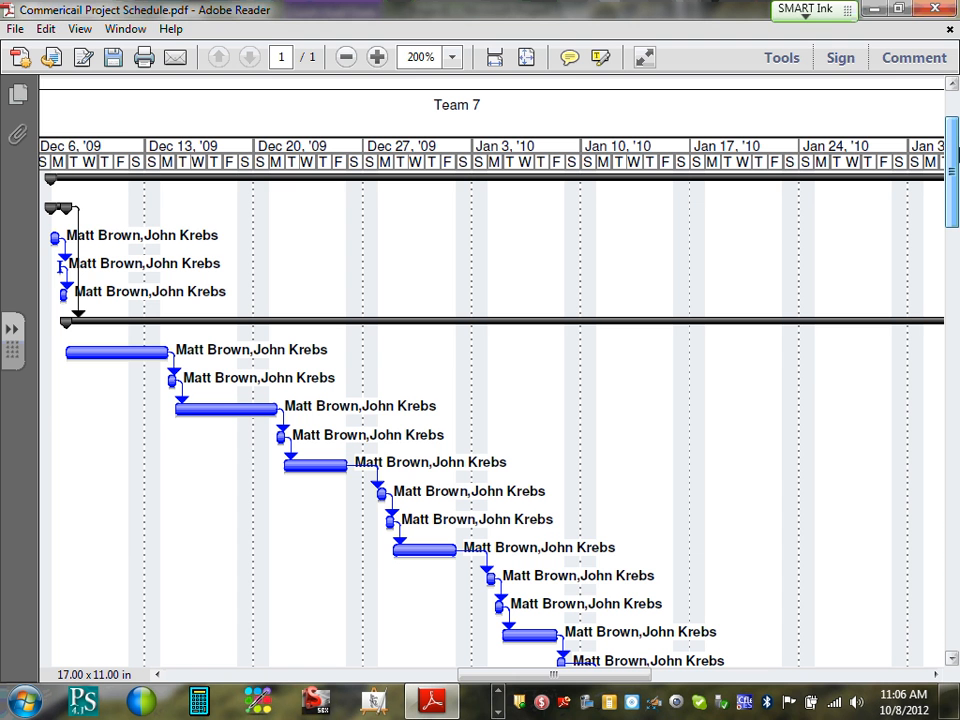
{"action": "left_click_drag", "start_coordinate": [608, 680], "coordinate": [793, 686]}
{"action": "left_click_drag", "start_coordinate": [949, 161], "coordinate": [937, 449]}
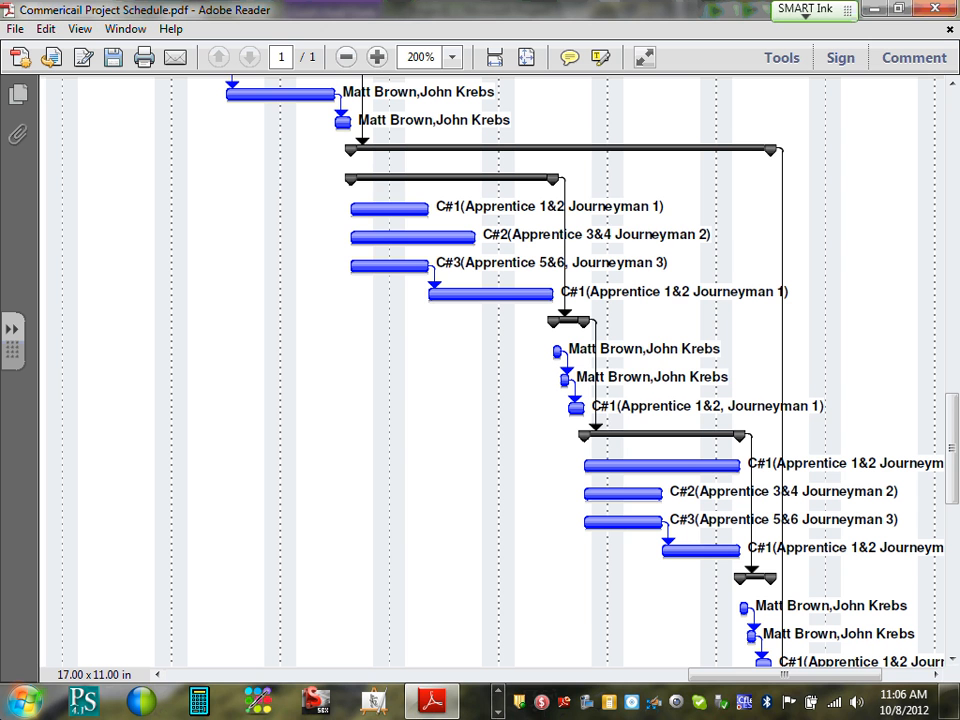
- Annotate the PDF's crew bars in green ink, boxing the first C#1, C#2 and C#3 tasks and marking the following C#1 task
{"action": "mouse_move", "coordinate": [490, 182]}
{"action": "left_mouse_down"}
{"action": "mouse_move", "coordinate": [326, 196]}
{"action": "mouse_move", "coordinate": [345, 277]}
{"action": "mouse_move", "coordinate": [500, 265]}
{"action": "mouse_move", "coordinate": [497, 182]}
{"action": "mouse_move", "coordinate": [438, 206]}
{"action": "mouse_move", "coordinate": [470, 186]}
{"action": "mouse_move", "coordinate": [500, 238]}
{"action": "mouse_move", "coordinate": [472, 246]}
{"action": "left_mouse_up"}
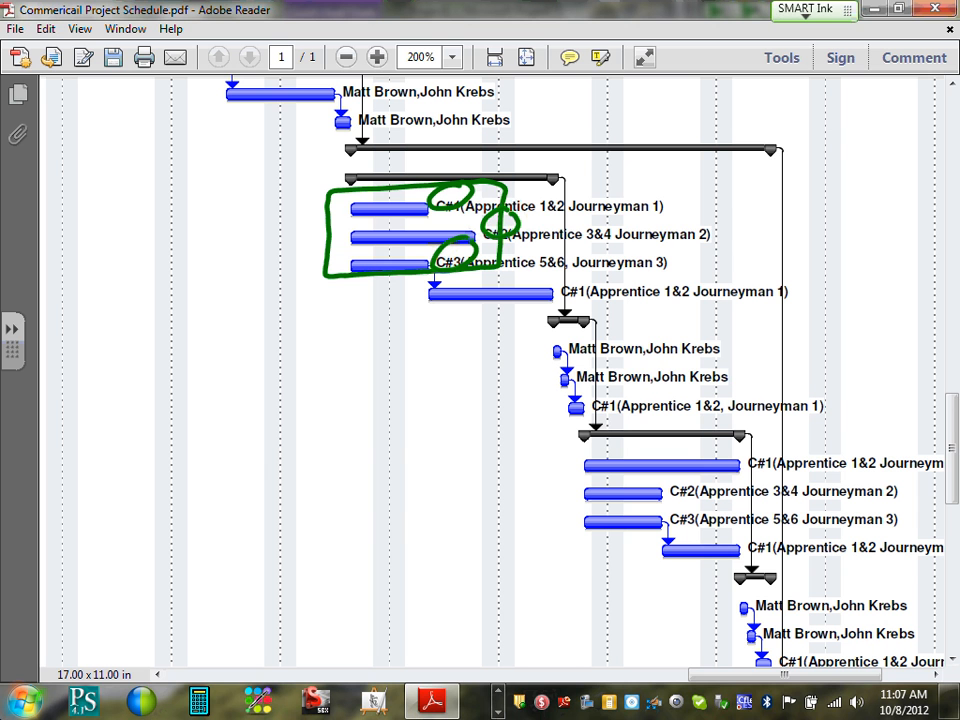
{"action": "mouse_move", "coordinate": [352, 194]}
{"action": "left_mouse_down"}
{"action": "mouse_move", "coordinate": [353, 223]}
{"action": "mouse_move", "coordinate": [349, 198]}
{"action": "left_mouse_up"}
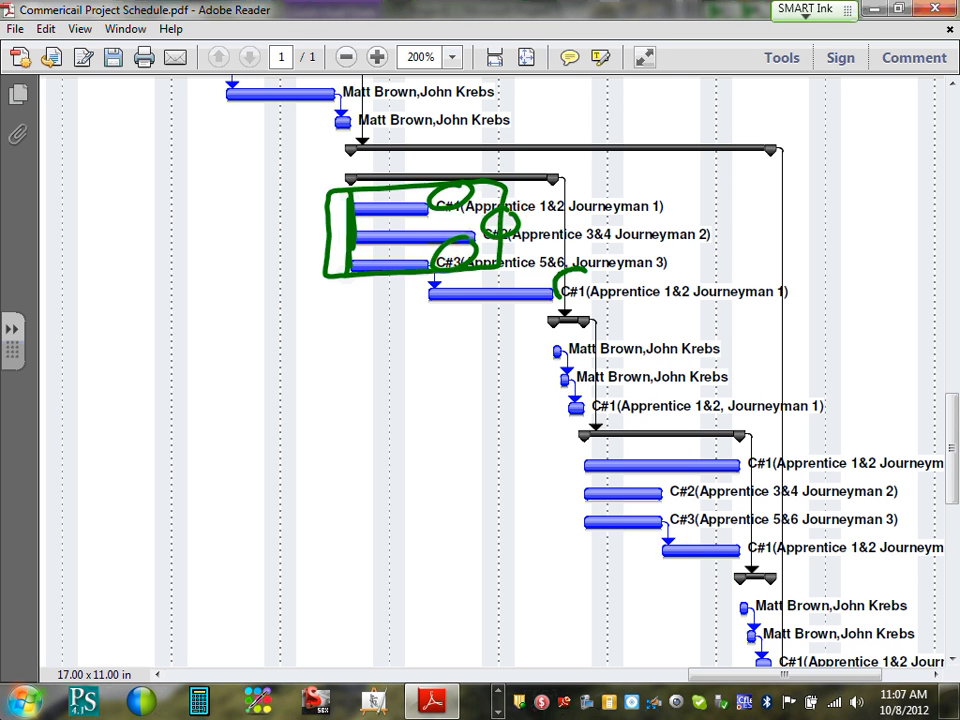
{"action": "left_click_drag", "start_coordinate": [594, 278], "coordinate": [590, 272]}
{"action": "mouse_move", "coordinate": [431, 195]}
{"action": "left_mouse_down"}
{"action": "mouse_move", "coordinate": [428, 285]}
{"action": "mouse_move", "coordinate": [471, 290]}
{"action": "left_mouse_up"}
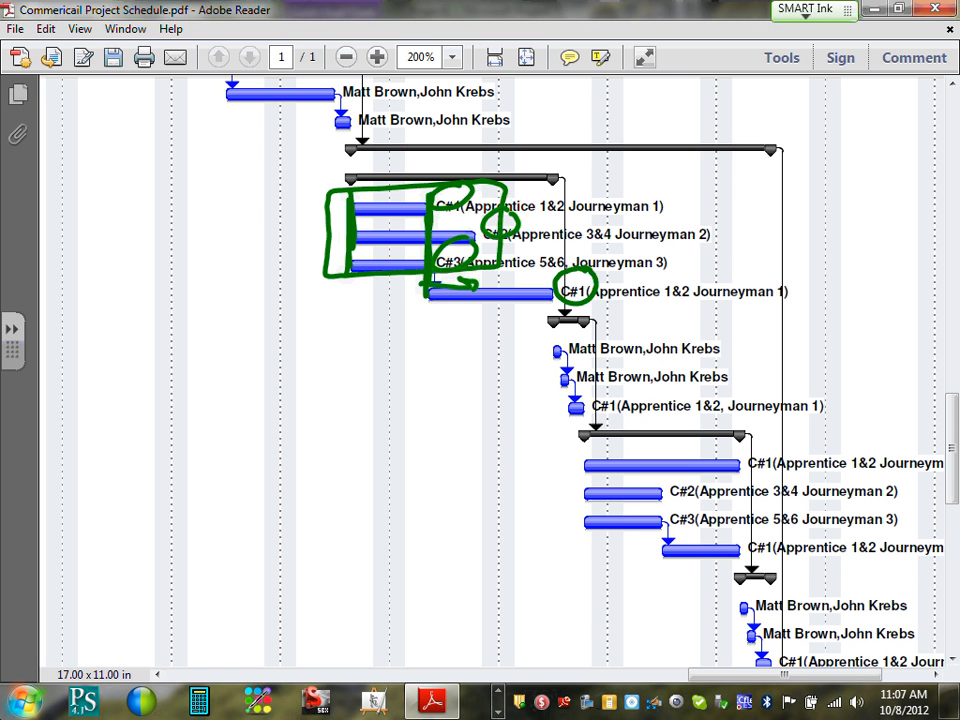
- Return to Microsoft Project and start saving the schedule under the file name "Commercial Project.mpp"
{"action": "left_click", "coordinate": [878, 12]}
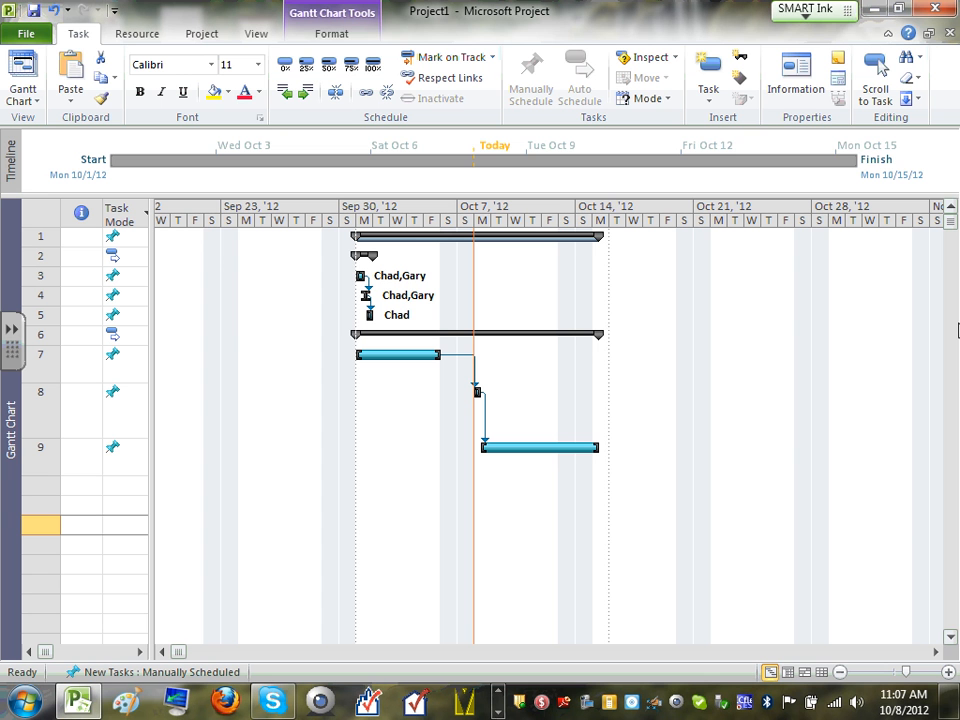
{"action": "left_click", "coordinate": [35, 12]}
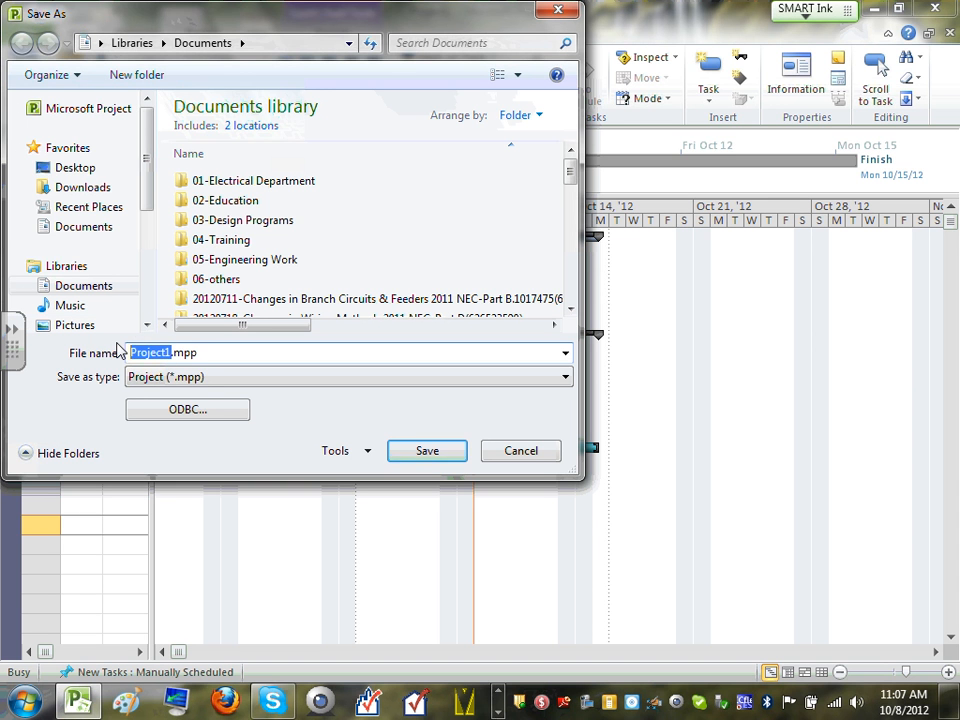
{"action": "type", "text": "Commerci"}
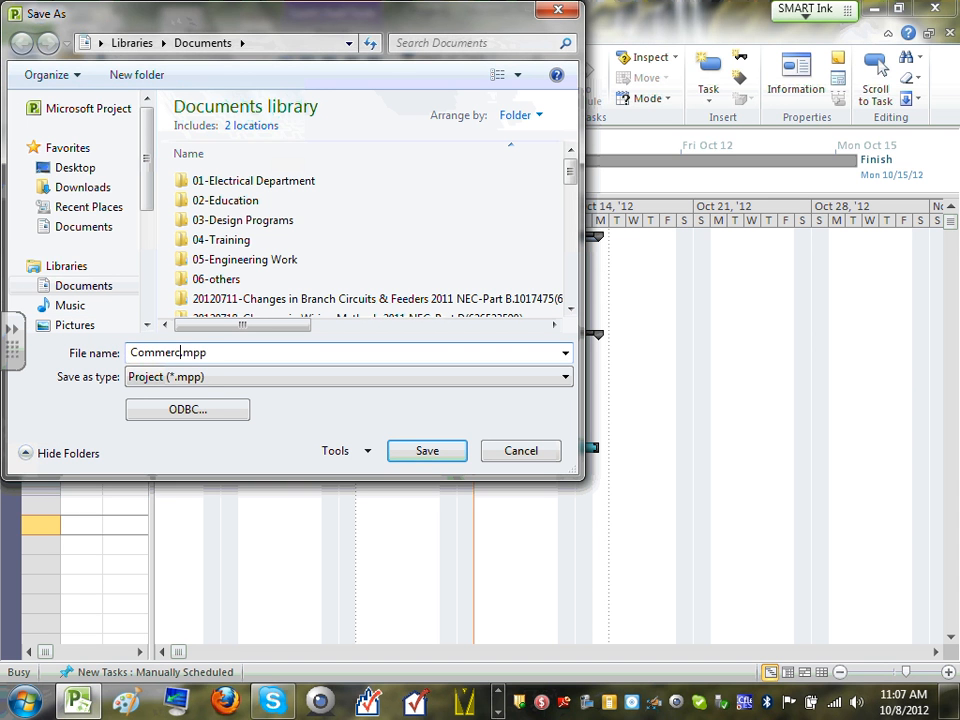
{"action": "type", "text": "al Pro"}
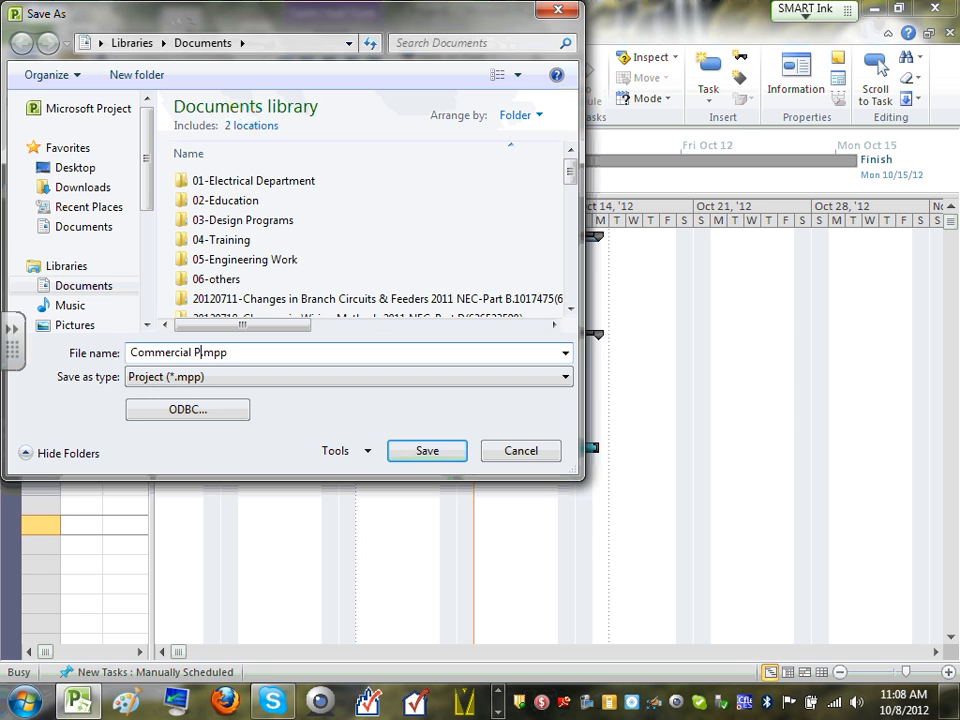
{"action": "type", "text": "ject"}
- Browse from the desktop's 2012-Semester shortcut into Team 10's S#3-2-Fall-Commercial Semester folder and open its Project Schedule subfolder as the save location
{"action": "left_click", "coordinate": [85, 169]}
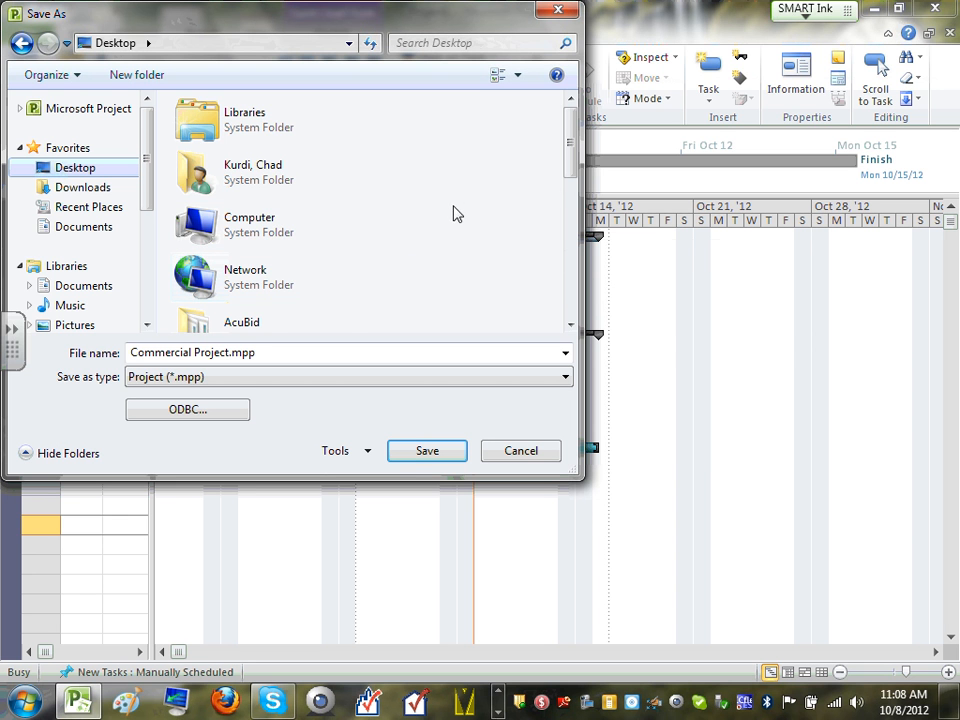
{"action": "left_click_drag", "start_coordinate": [570, 160], "coordinate": [564, 274]}
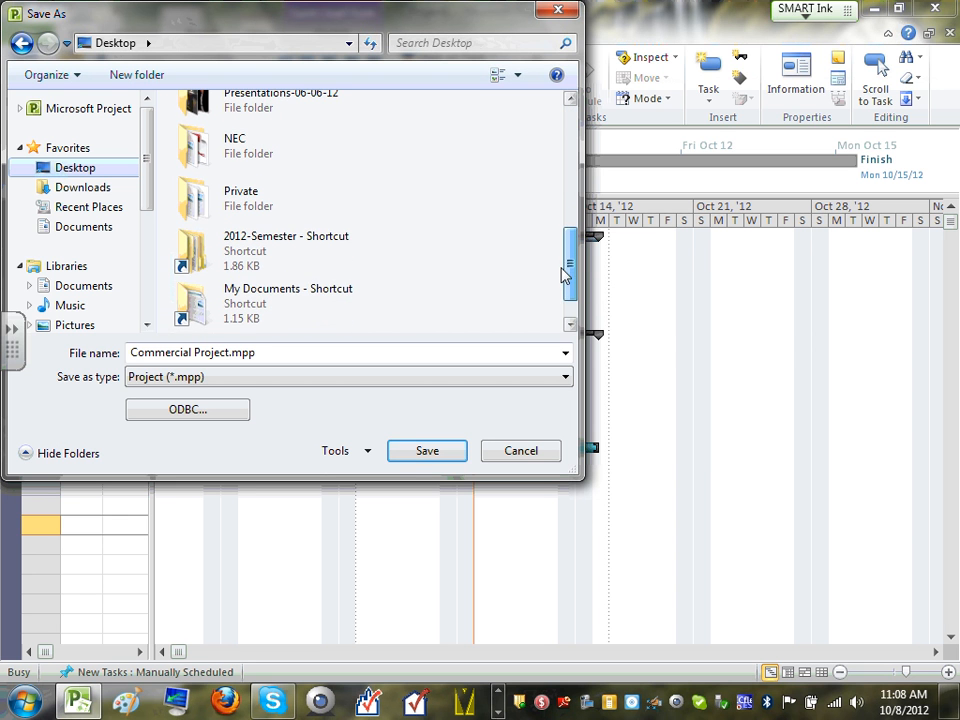
{"action": "double_click", "coordinate": [296, 251]}
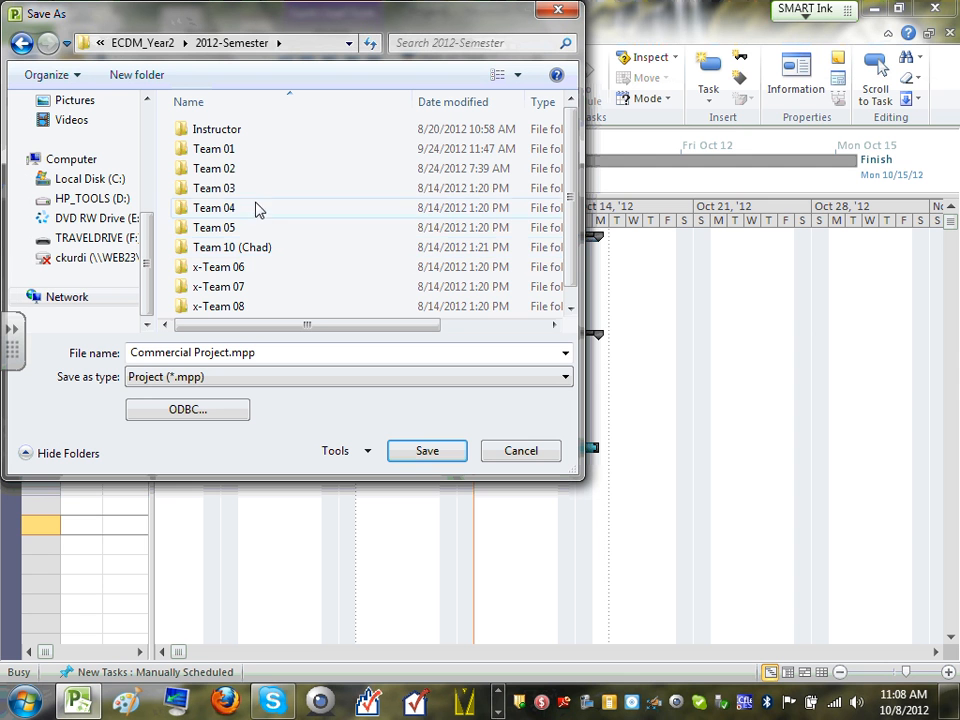
{"action": "double_click", "coordinate": [251, 247]}
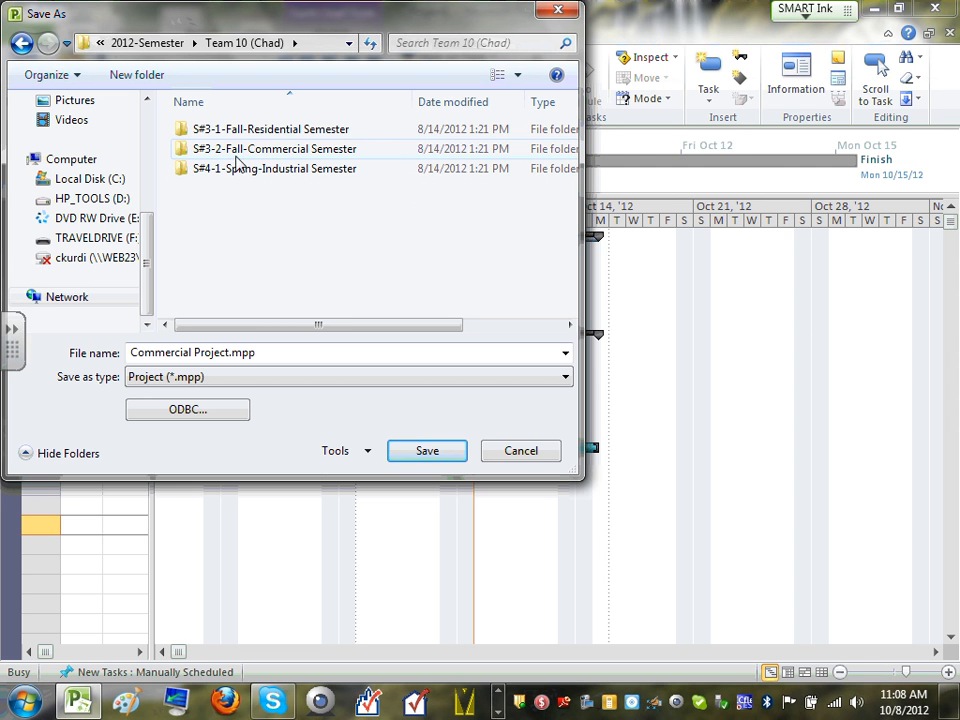
{"action": "double_click", "coordinate": [296, 150]}
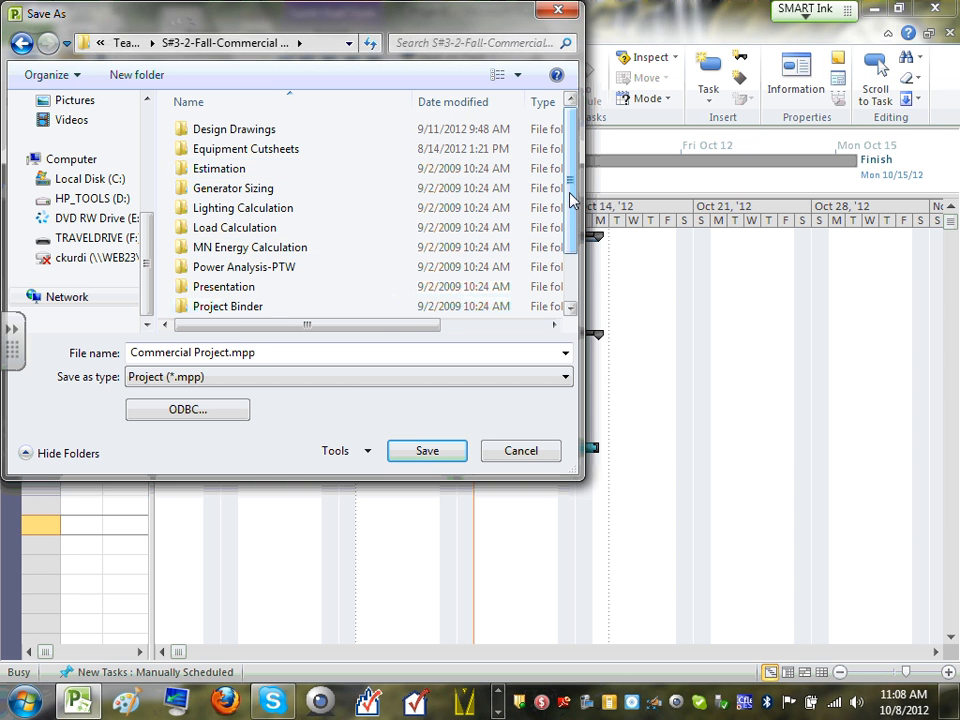
{"action": "left_click_drag", "start_coordinate": [572, 200], "coordinate": [570, 221]}
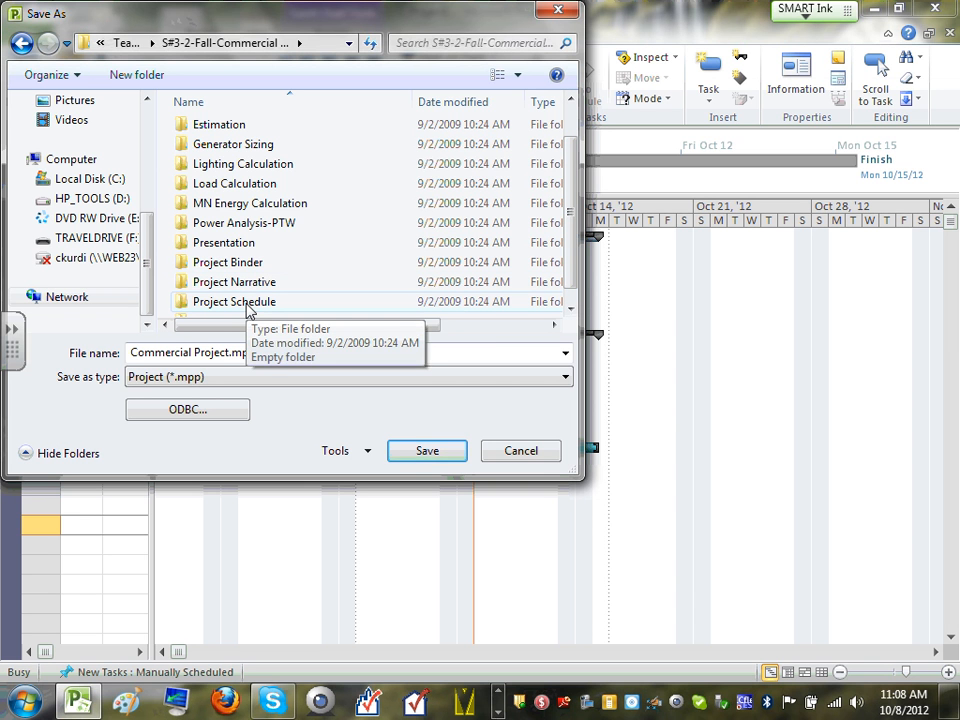
{"action": "double_click", "coordinate": [248, 303]}
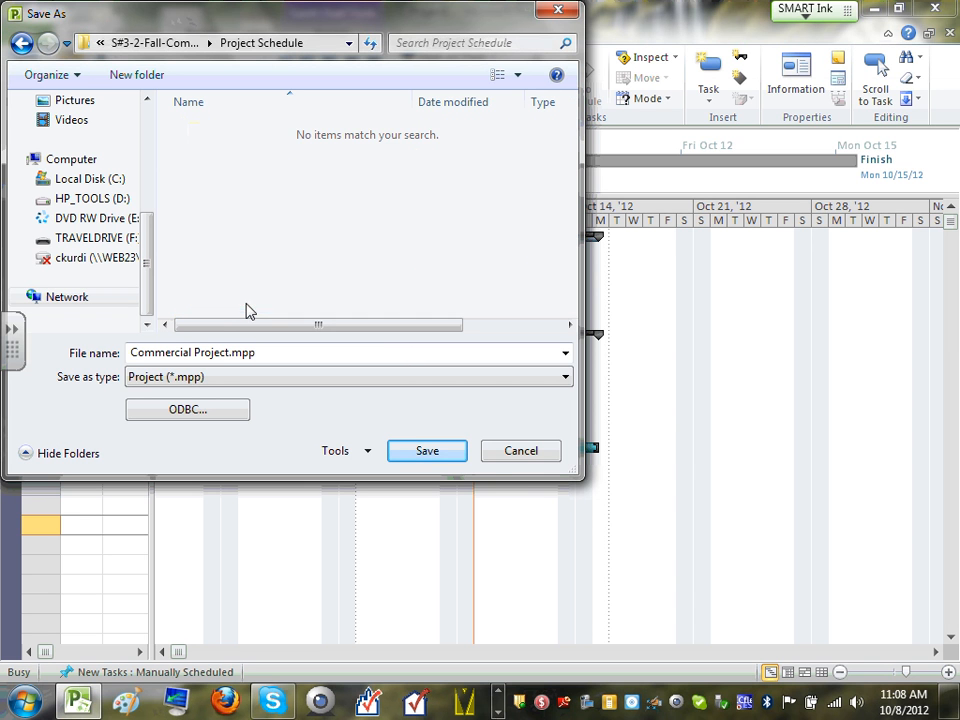
- Append "-CSK" to the file name and save the schedule as Commercial Project-CSK.mpp in the Project Schedule folder
{"action": "left_click", "coordinate": [223, 352]}
{"action": "left_click", "coordinate": [233, 356]}
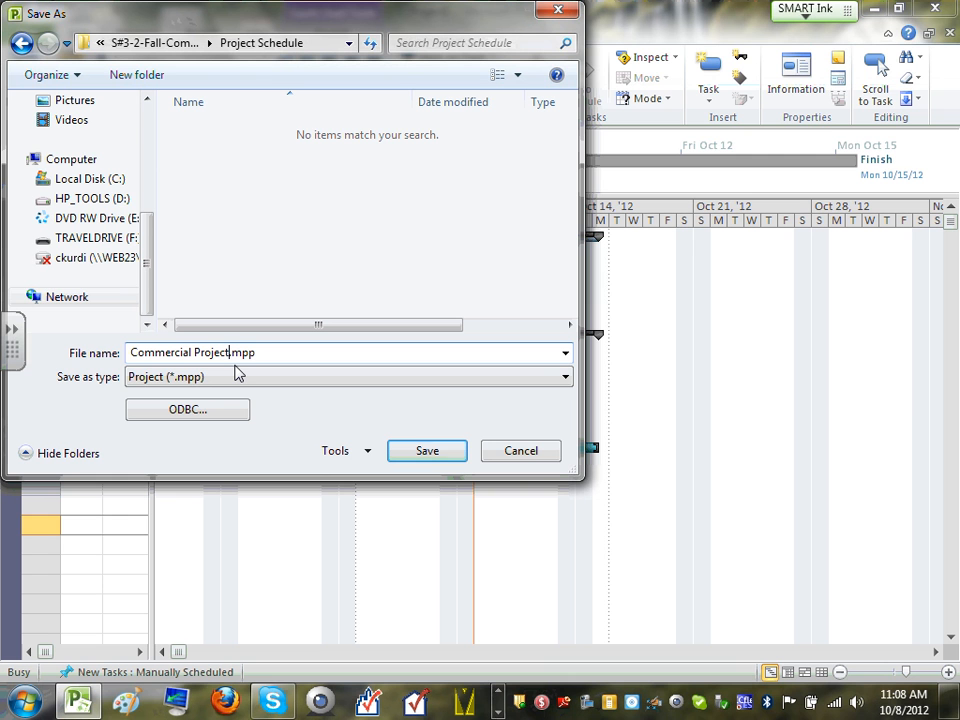
{"action": "type", "text": "-CSK"}
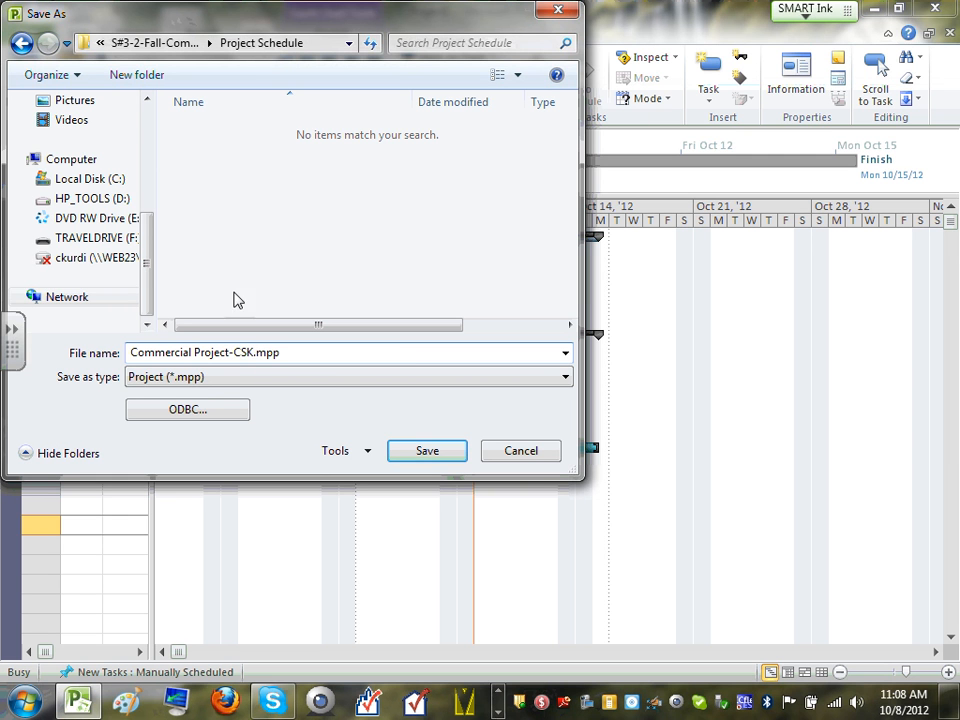
{"action": "left_click", "coordinate": [427, 451]}
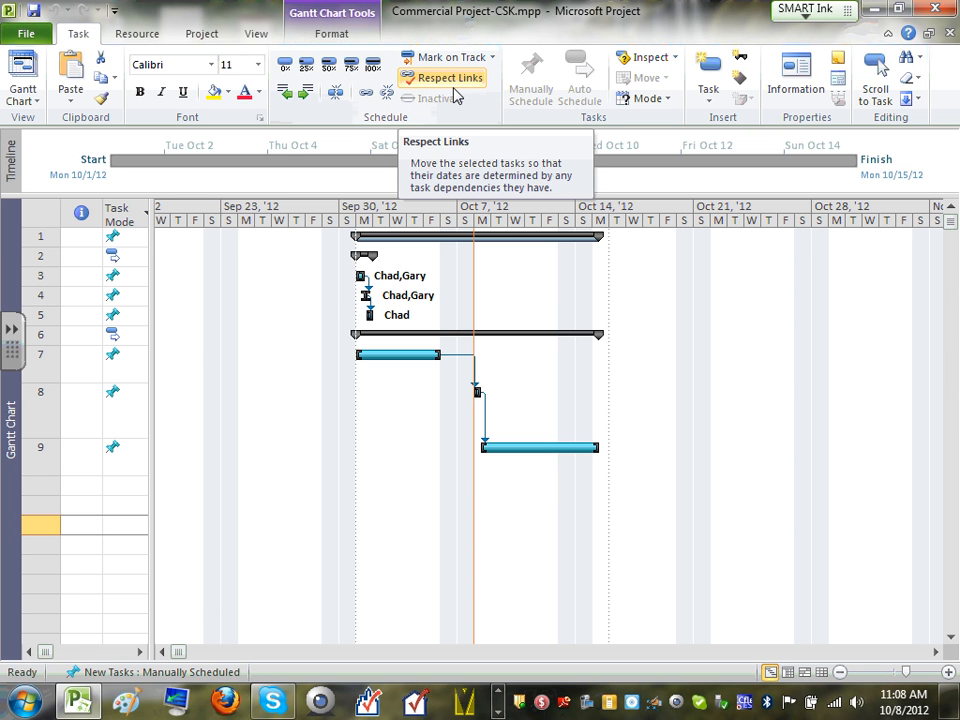
- Set up printing of the schedule on the DCT-PTR-HP5200-RED10-1 printer with 11x17 paper
{"action": "left_click", "coordinate": [27, 37]}
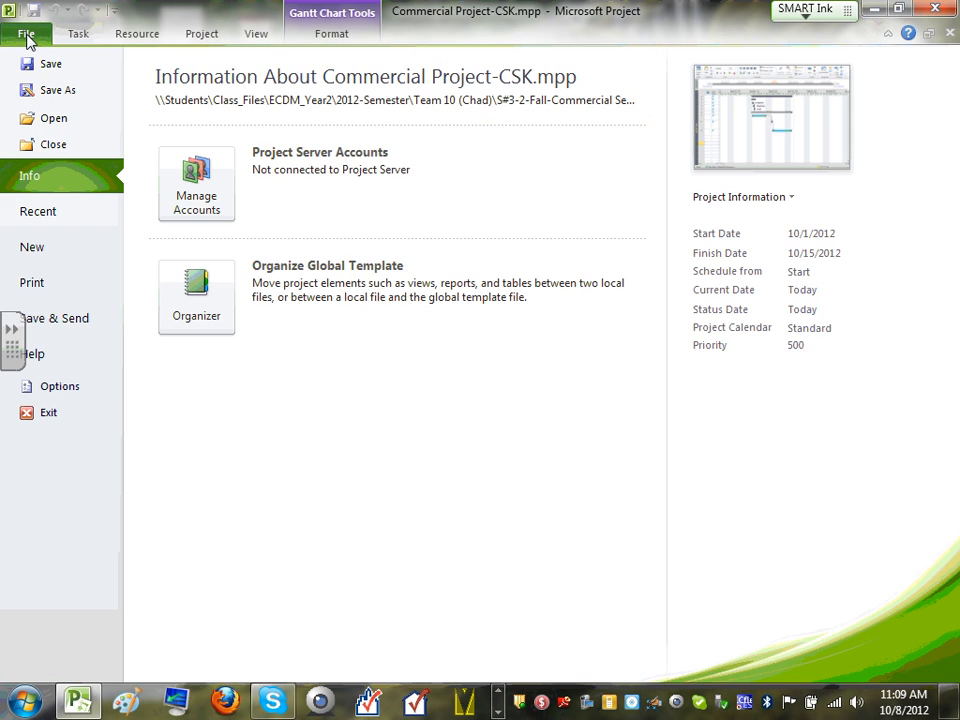
{"action": "left_click", "coordinate": [52, 282]}
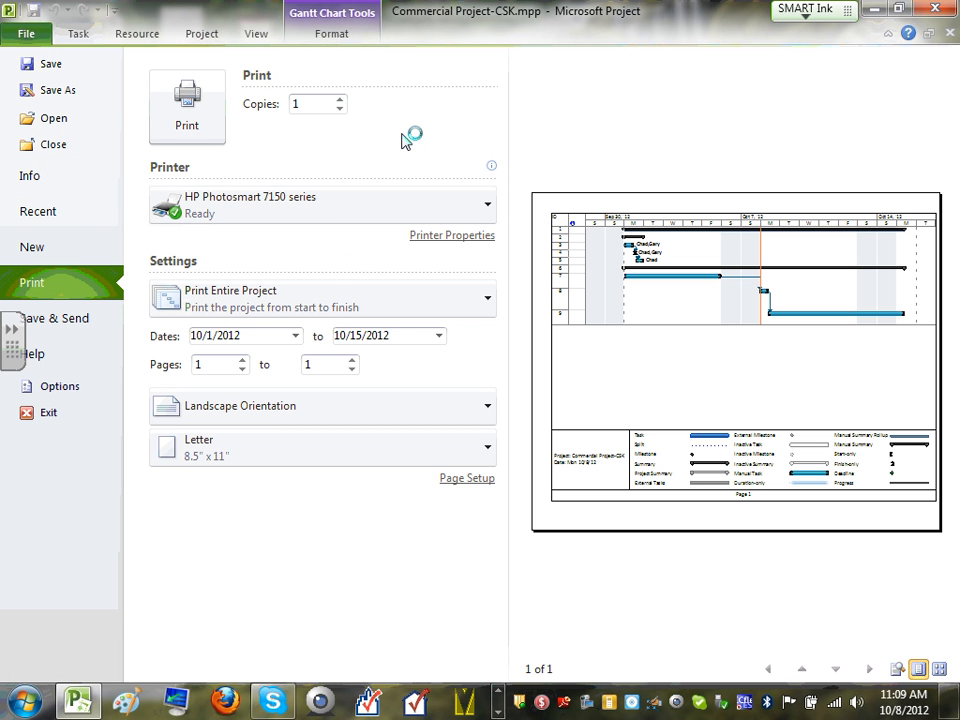
{"action": "left_click", "coordinate": [489, 210]}
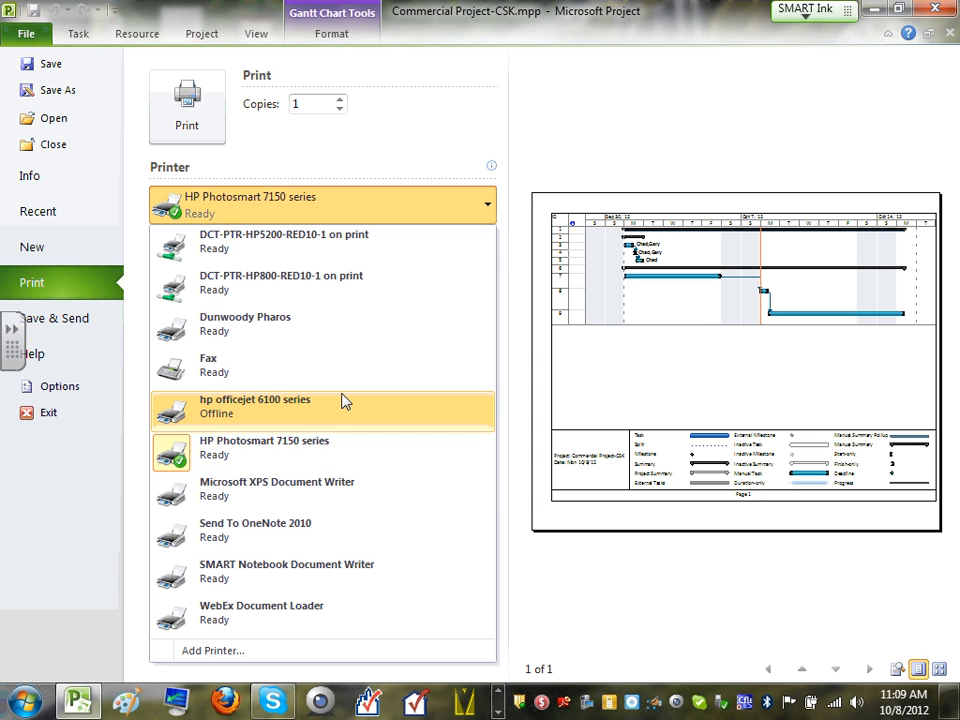
{"action": "left_click", "coordinate": [362, 260]}
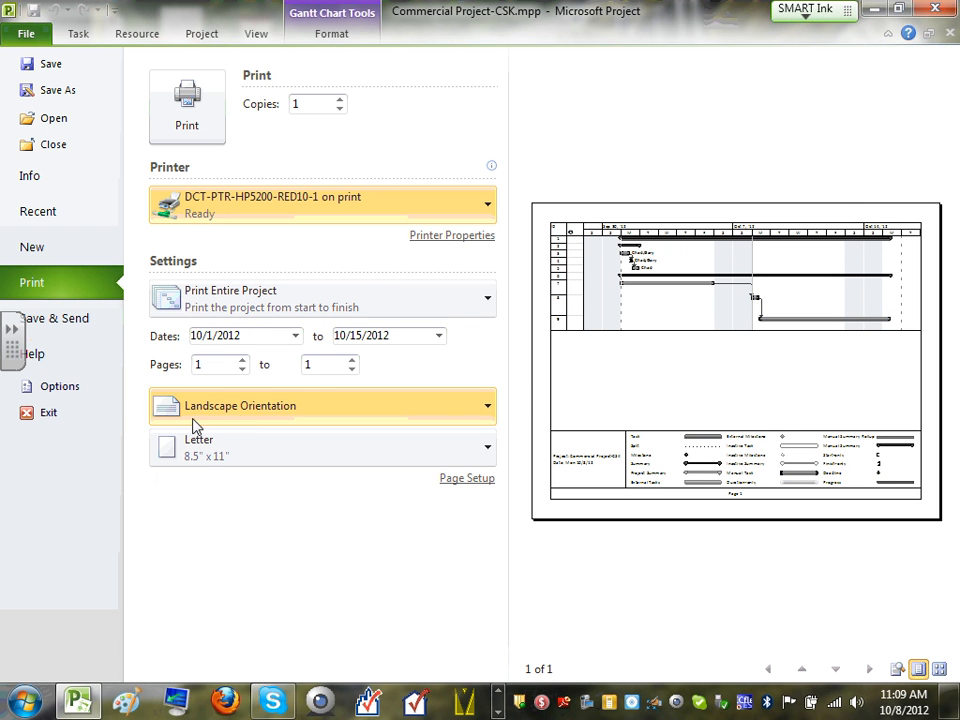
{"action": "left_click", "coordinate": [250, 453]}
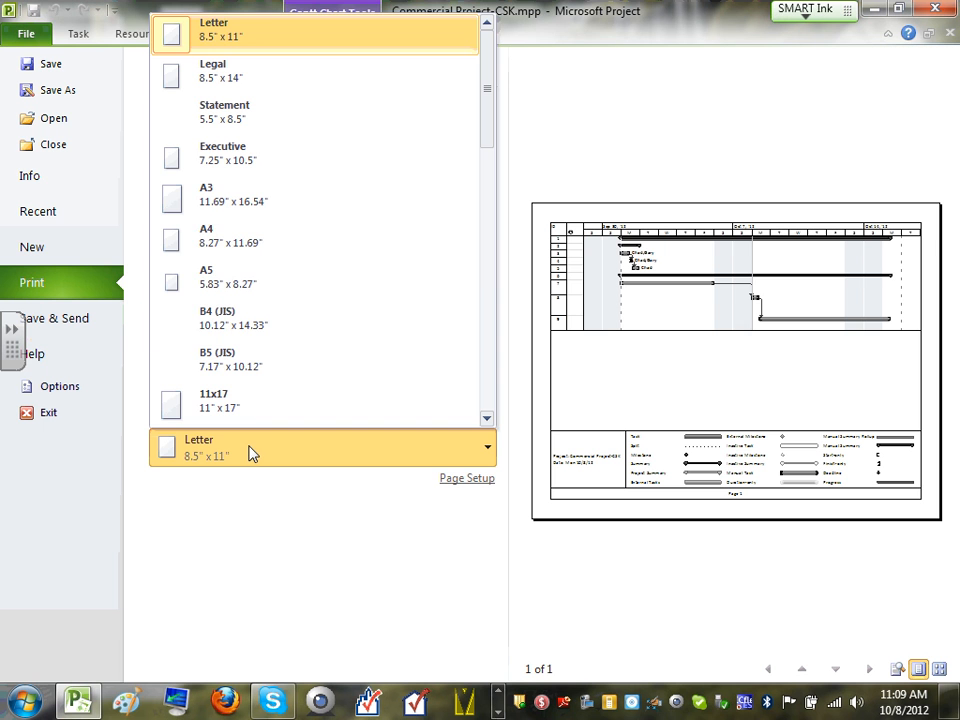
{"action": "left_click", "coordinate": [270, 401]}
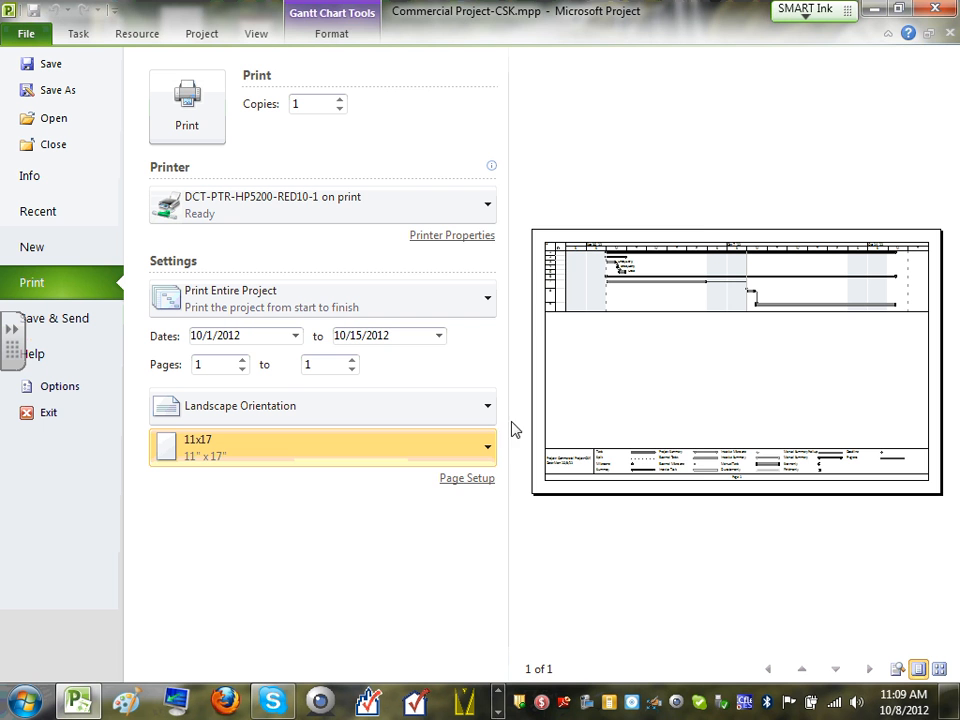
- In the Gantt chart's page setup, enter "TEam # 10" as the left-aligned footer text
{"action": "left_click", "coordinate": [465, 479]}
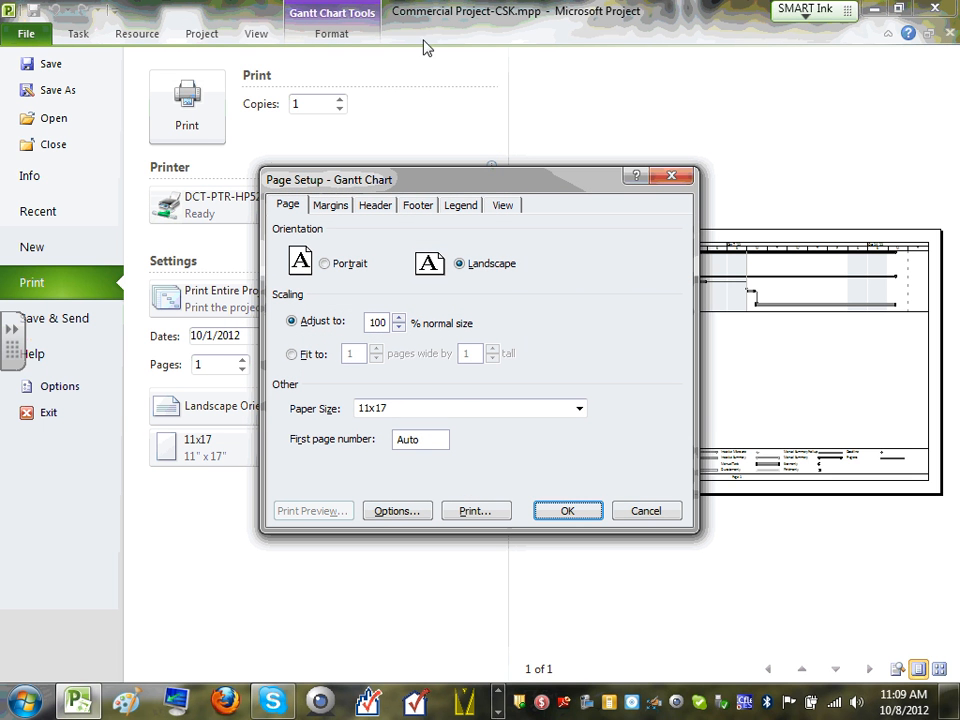
{"action": "left_click", "coordinate": [380, 206]}
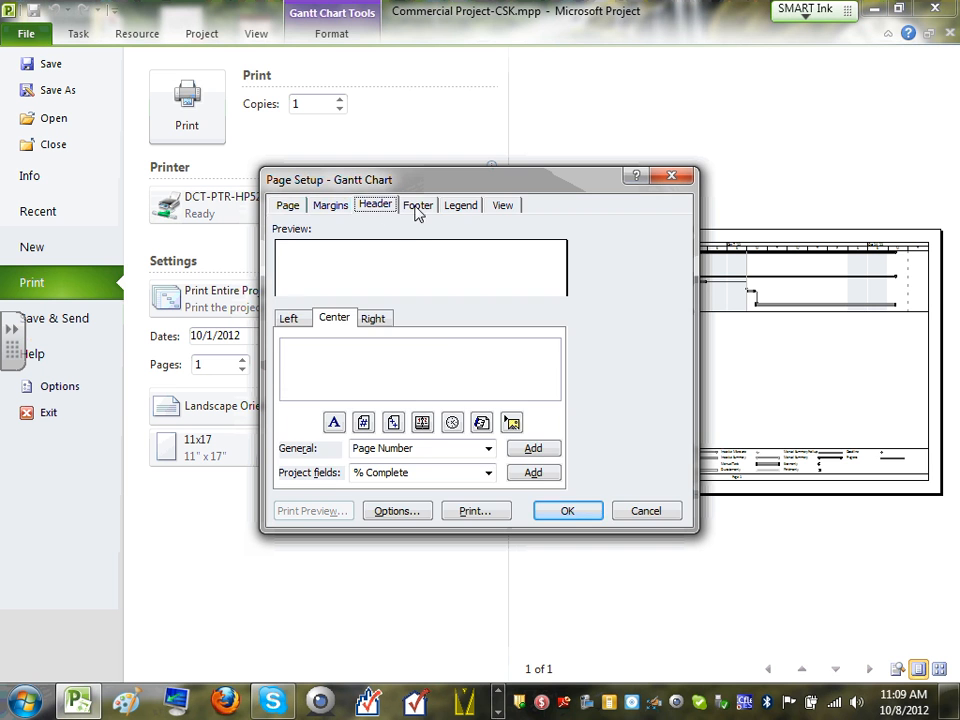
{"action": "left_click", "coordinate": [418, 207]}
{"action": "left_click", "coordinate": [378, 206]}
{"action": "left_click", "coordinate": [292, 319]}
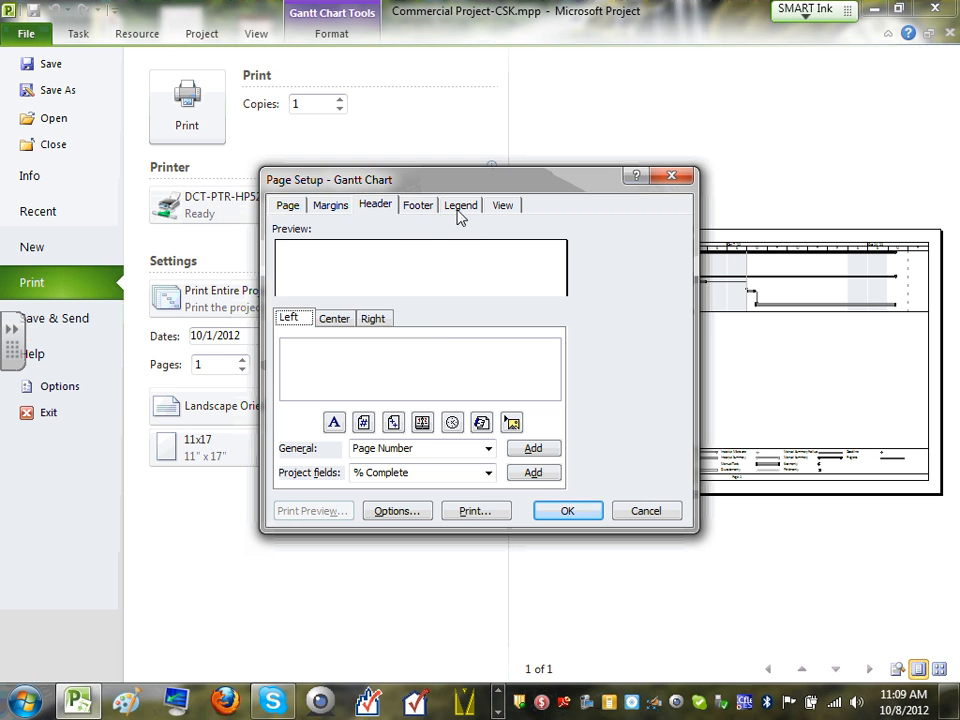
{"action": "left_click", "coordinate": [420, 205]}
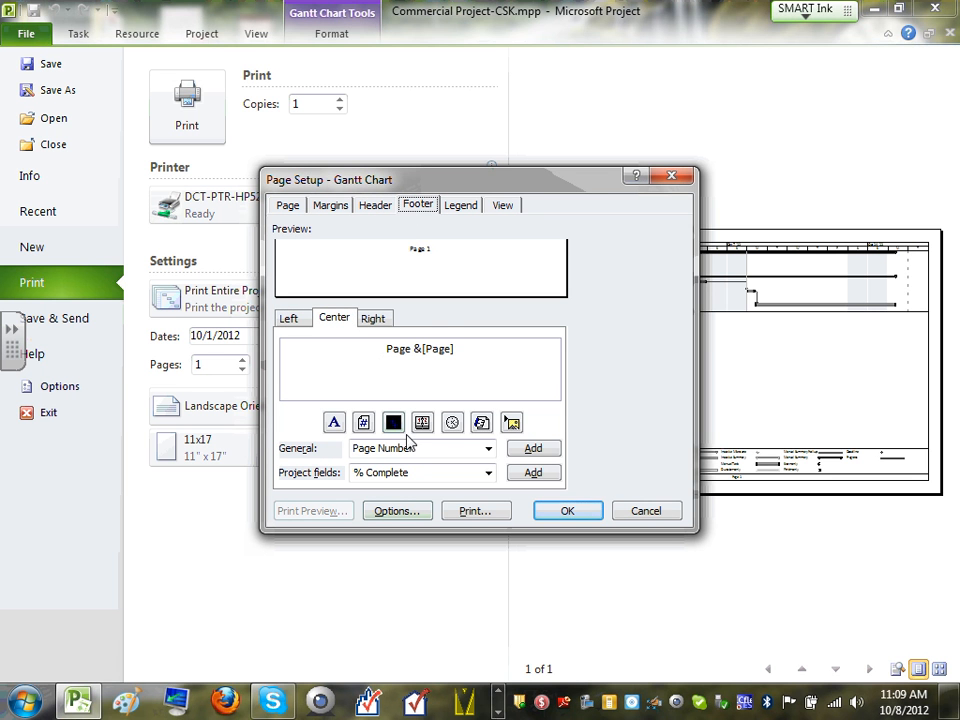
{"action": "left_click", "coordinate": [299, 322]}
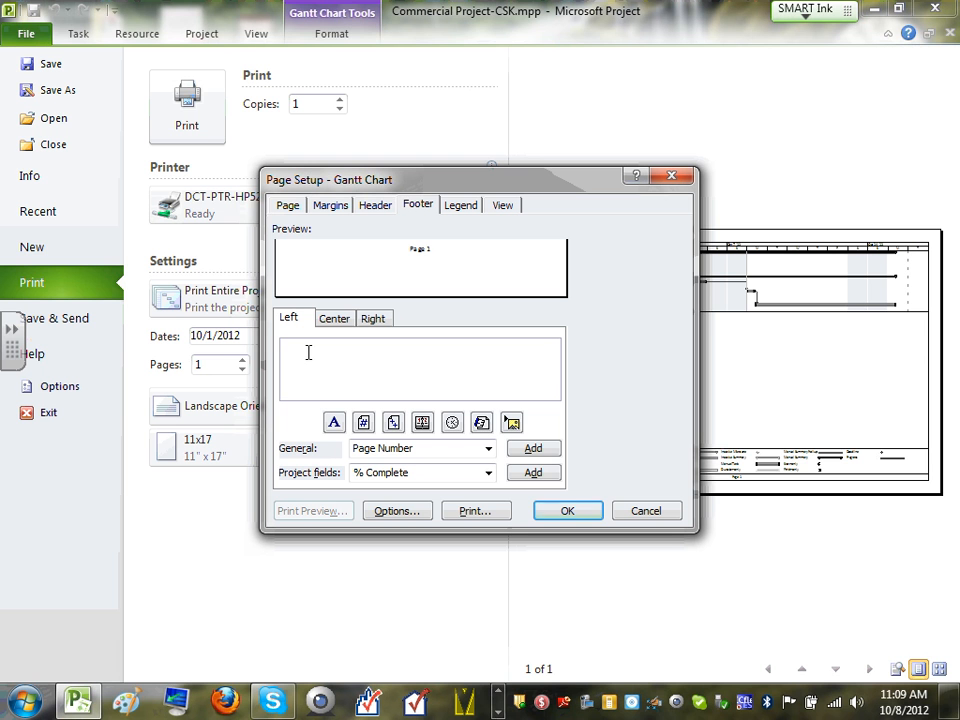
{"action": "type", "text": "TEam # 10"}
- Enter "CSK" as the right-aligned footer text, keeping the page number in the center
{"action": "left_click", "coordinate": [380, 320]}
{"action": "left_click", "coordinate": [338, 319]}
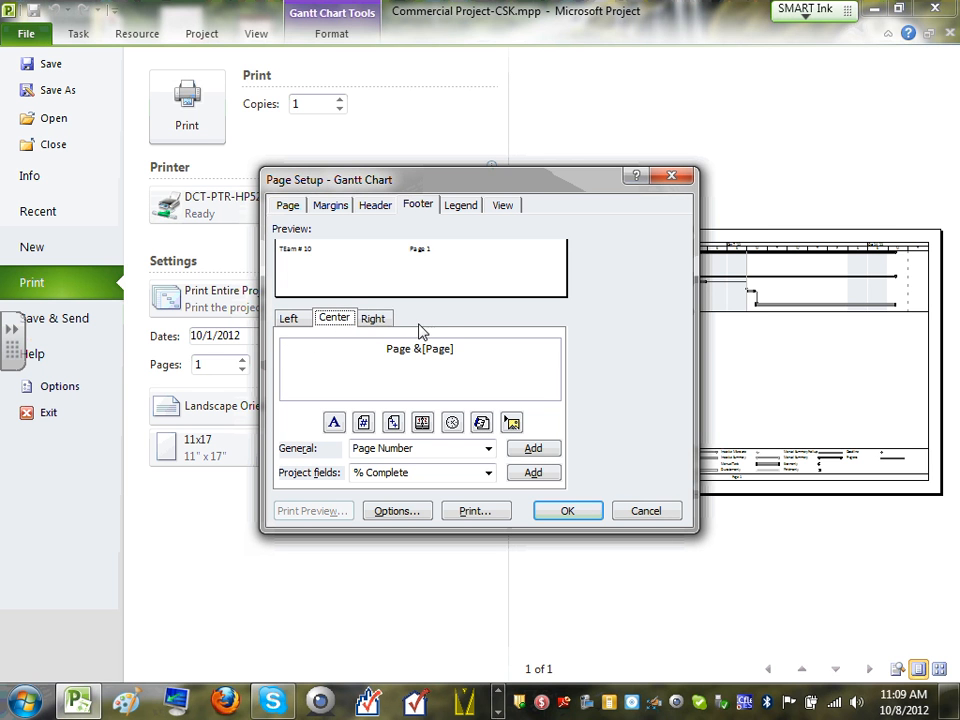
{"action": "left_click", "coordinate": [374, 319]}
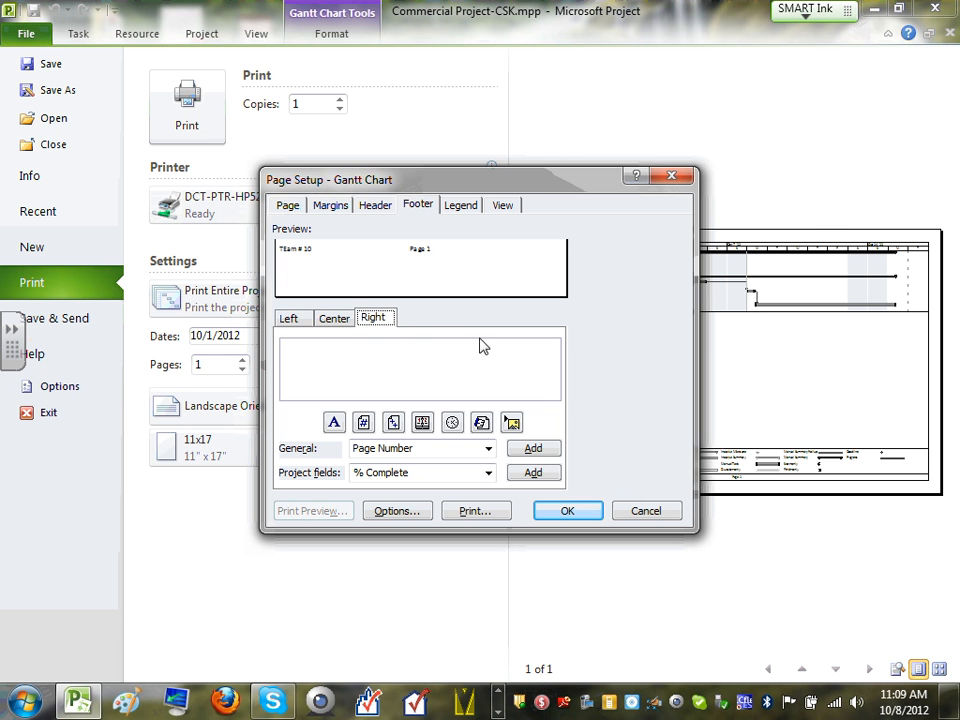
{"action": "left_click", "coordinate": [351, 356]}
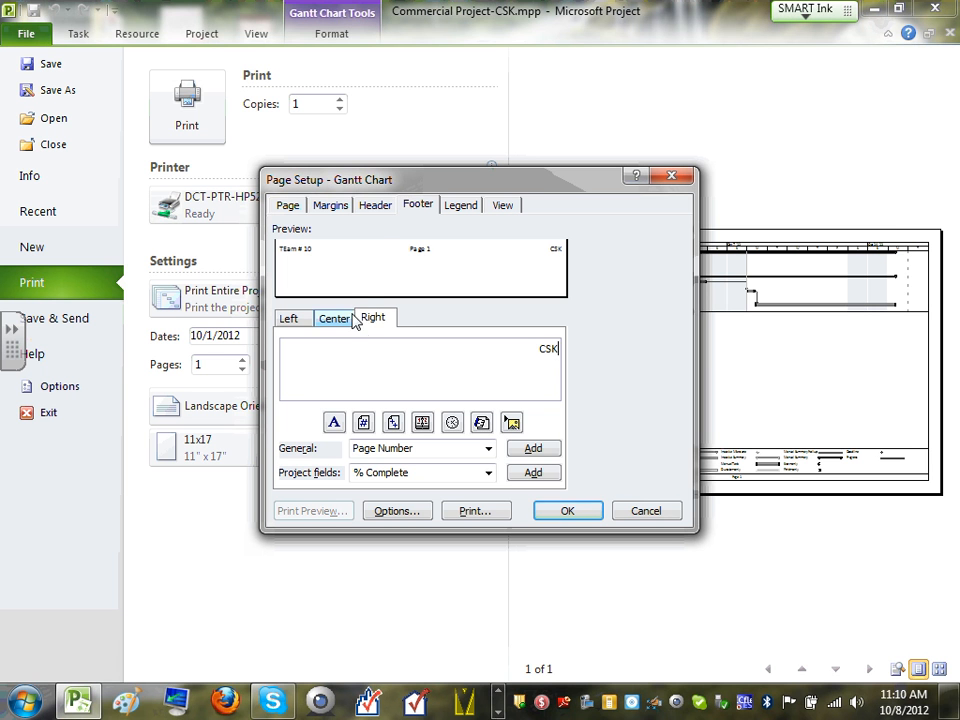
- Add the centered header text "Commercial Project" and apply the page setup
{"action": "left_click", "coordinate": [378, 207]}
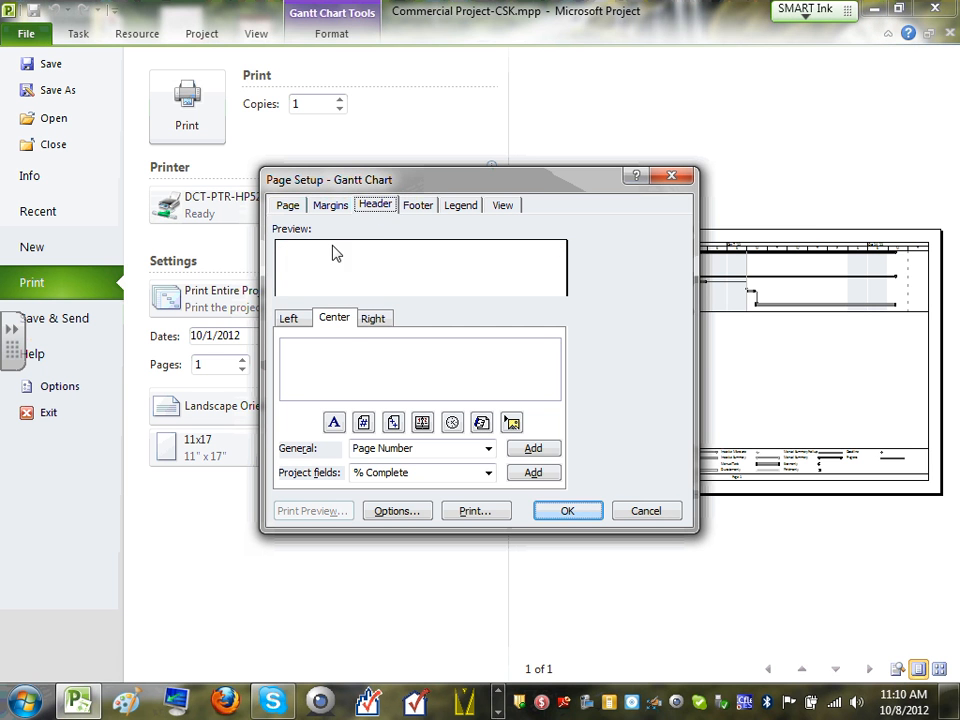
{"action": "left_click", "coordinate": [294, 355]}
{"action": "type", "text": "Cio"}
{"action": "key", "text": "BackSpace"}
{"action": "key", "text": "BackSpace"}
{"action": "key", "text": "BackSpace"}
{"action": "type", "text": "Commerc"}
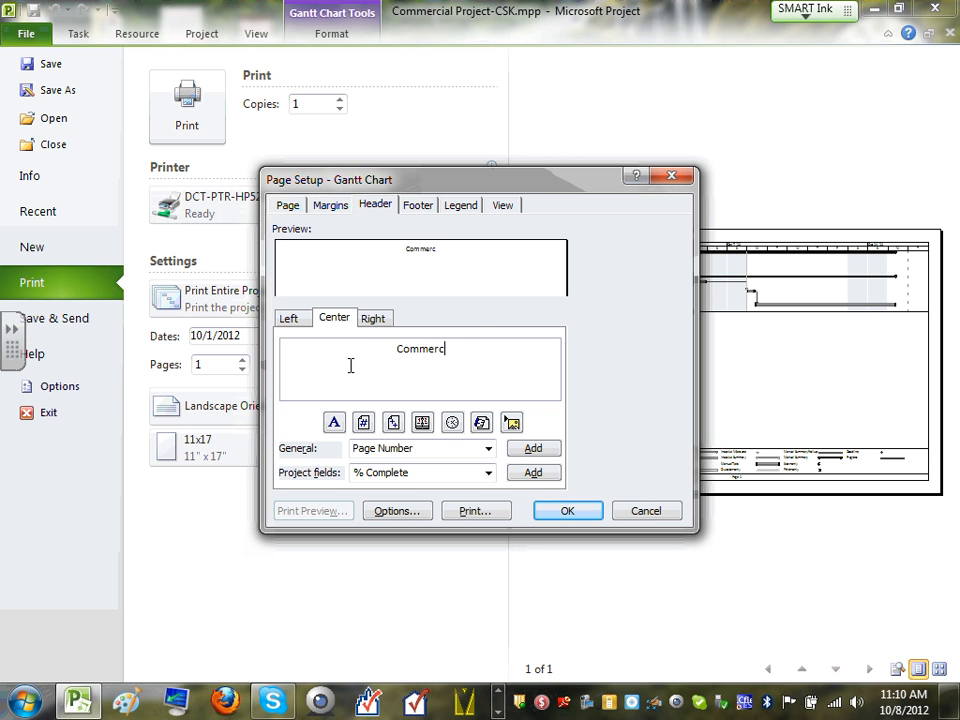
{"action": "type", "text": "ial Pr"}
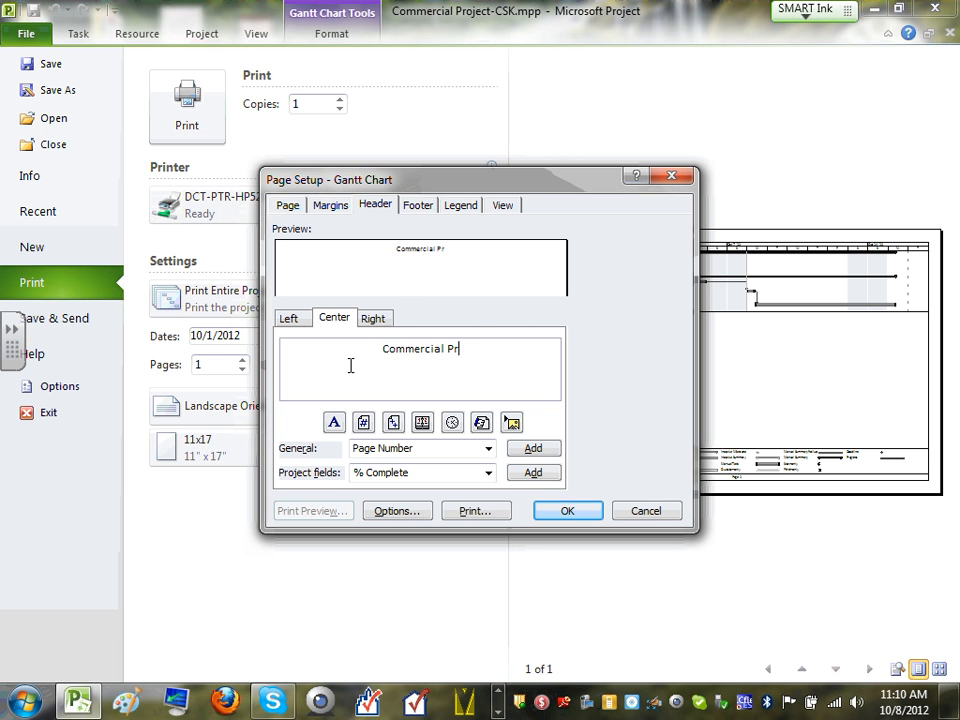
{"action": "type", "text": "oject"}
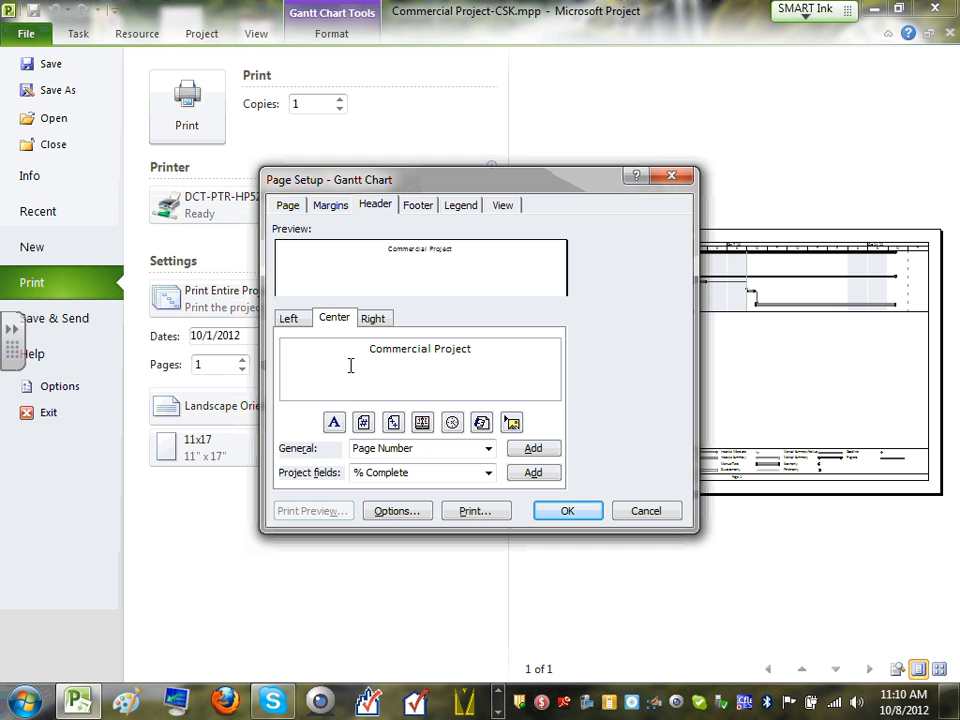
{"action": "left_click", "coordinate": [580, 511]}
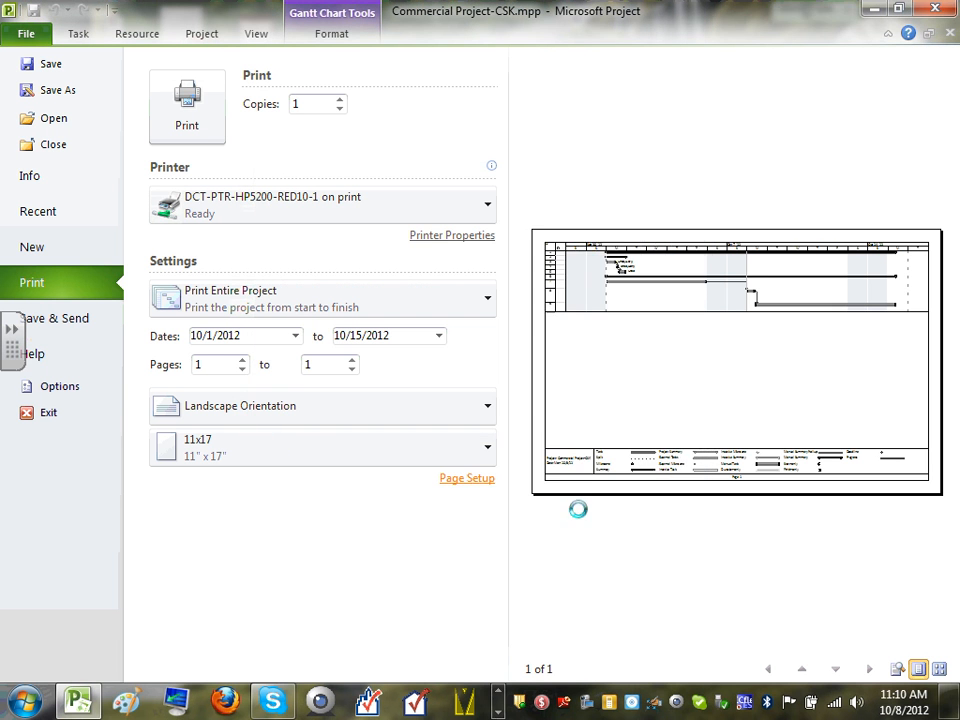
- Examine the print preview up close, checking the header, the footer, the legend and the Gantt bars
{"action": "left_click", "coordinate": [740, 244]}
{"action": "left_click", "coordinate": [746, 229]}
{"action": "left_click", "coordinate": [752, 242]}
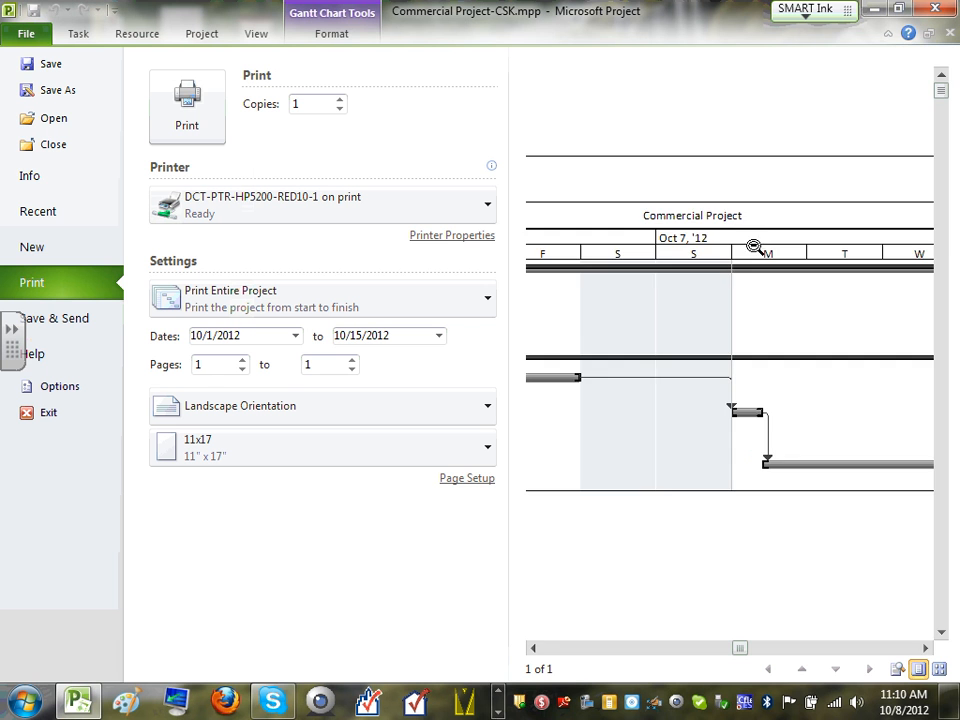
{"action": "left_click", "coordinate": [735, 234]}
{"action": "left_click", "coordinate": [636, 446]}
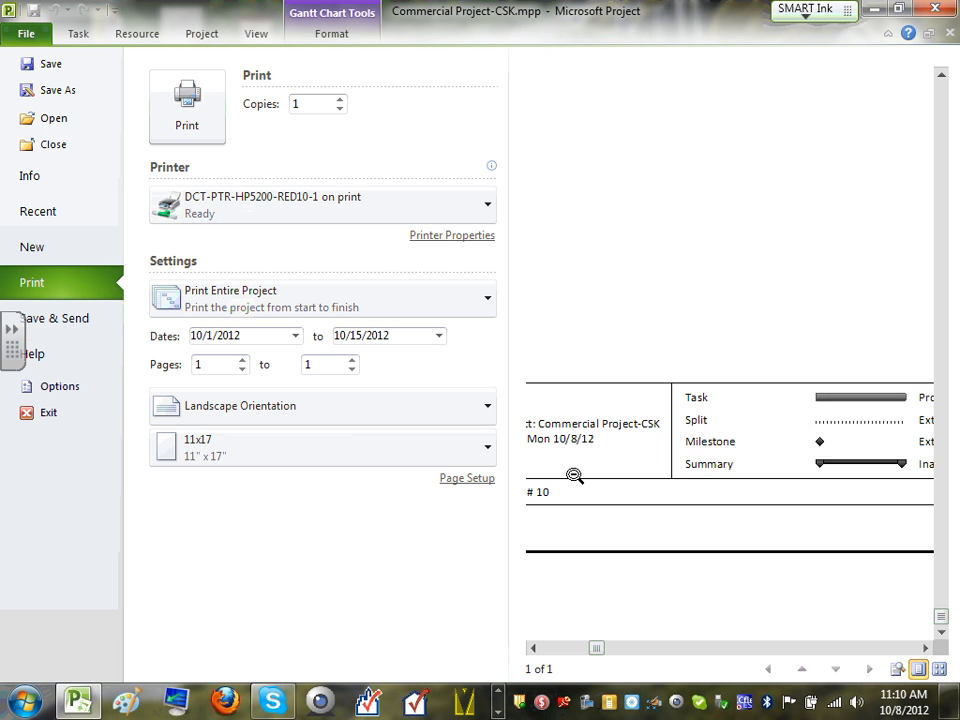
{"action": "left_click", "coordinate": [575, 476]}
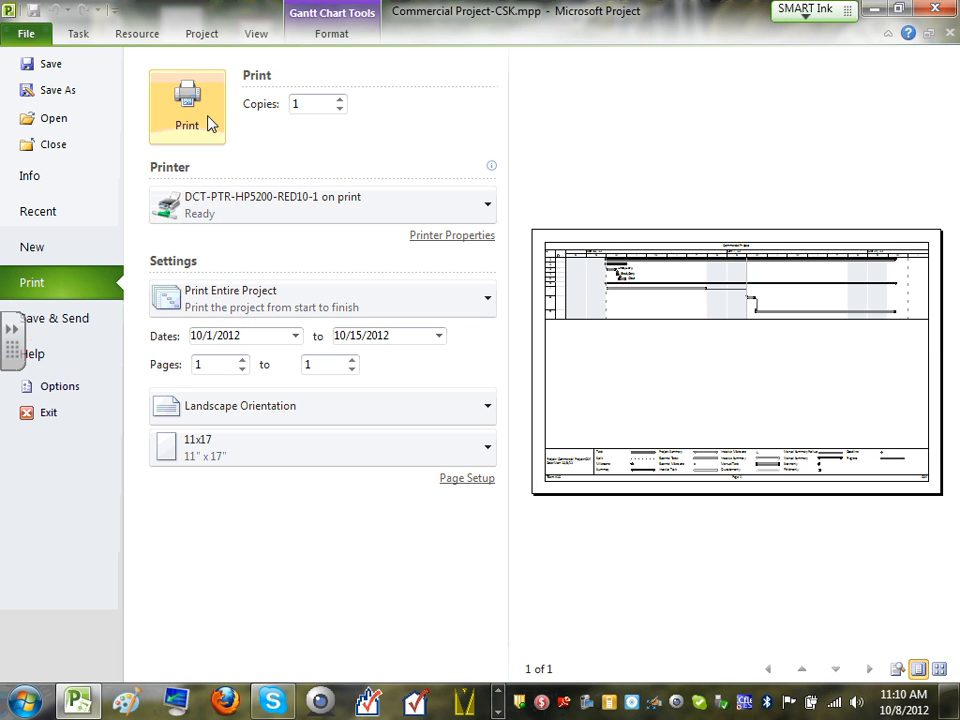
{"action": "left_click", "coordinate": [830, 280]}
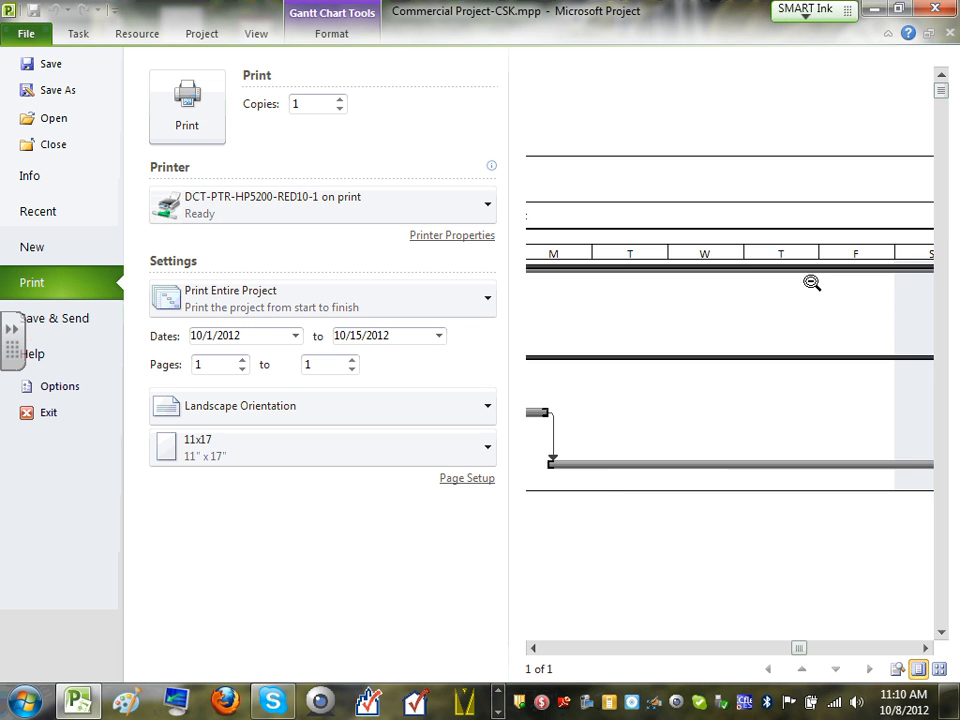
{"action": "left_click", "coordinate": [790, 278]}
{"action": "left_click", "coordinate": [741, 270]}
{"action": "left_click", "coordinate": [650, 265]}
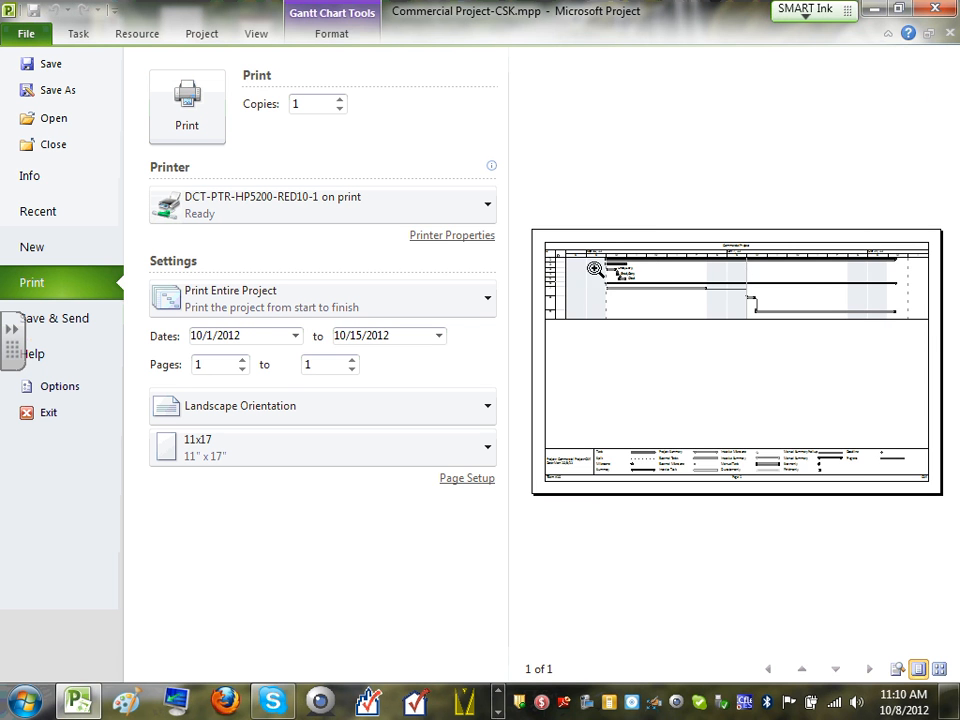
{"action": "left_click", "coordinate": [574, 266]}
{"action": "left_click", "coordinate": [786, 284]}
{"action": "left_click", "coordinate": [795, 286]}
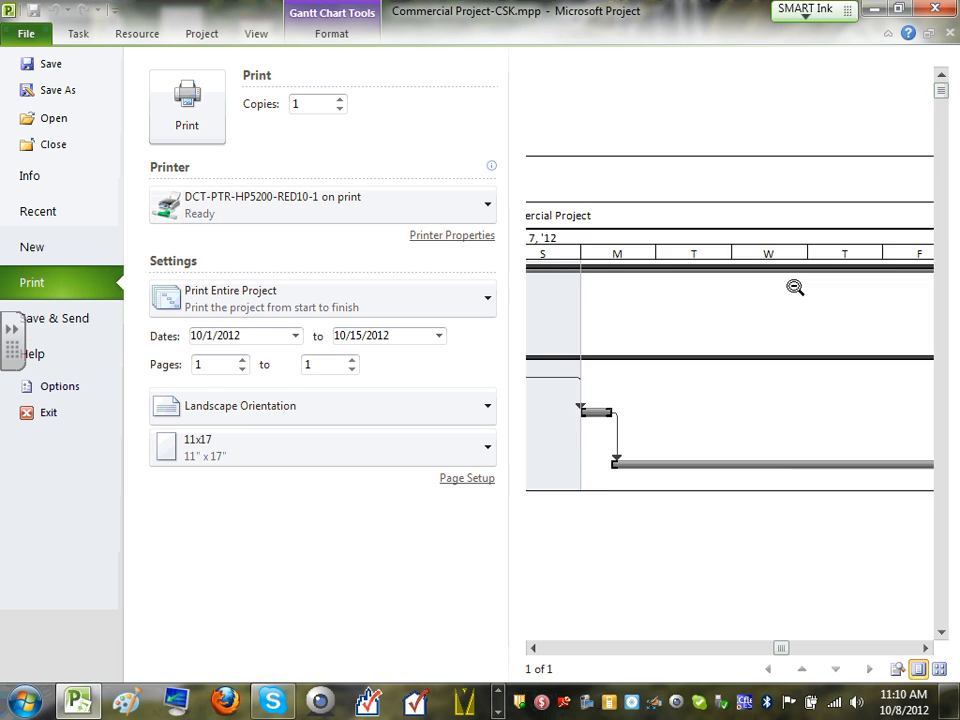
- Review the Gantt chart's page and margin settings in the page setup, leaving them as they are
{"action": "left_click", "coordinate": [796, 286]}
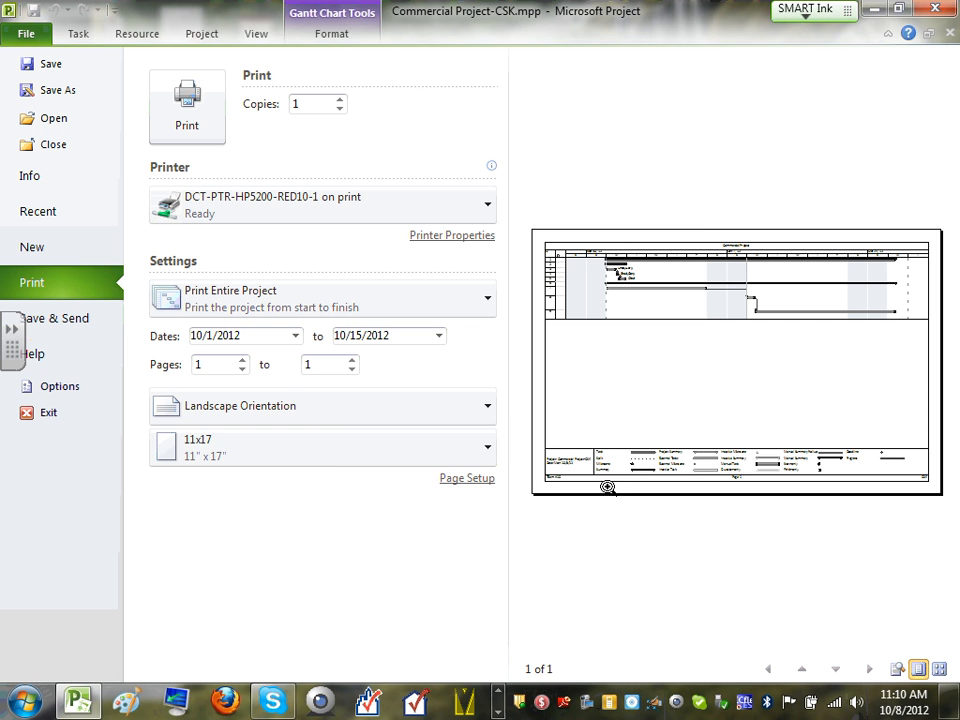
{"action": "left_click", "coordinate": [465, 480]}
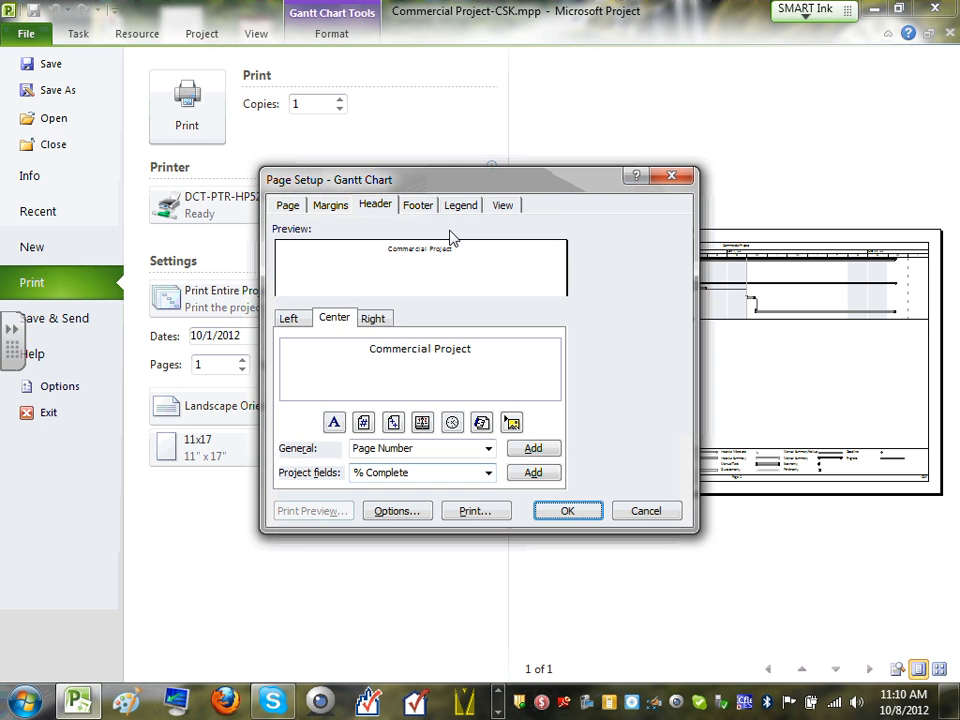
{"action": "left_click", "coordinate": [287, 205]}
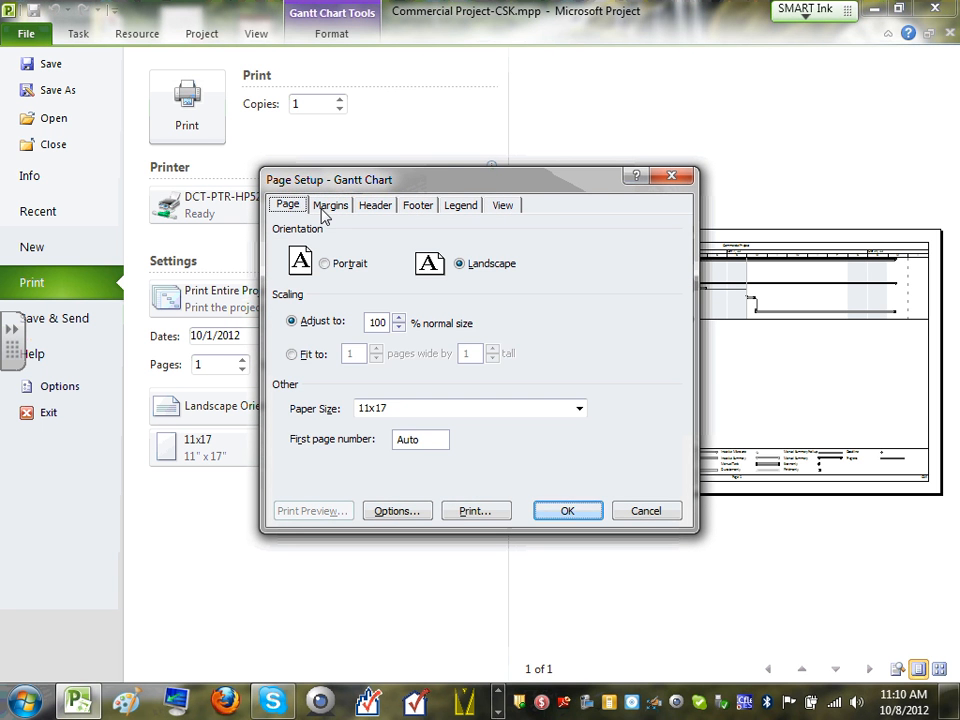
{"action": "left_click", "coordinate": [325, 212]}
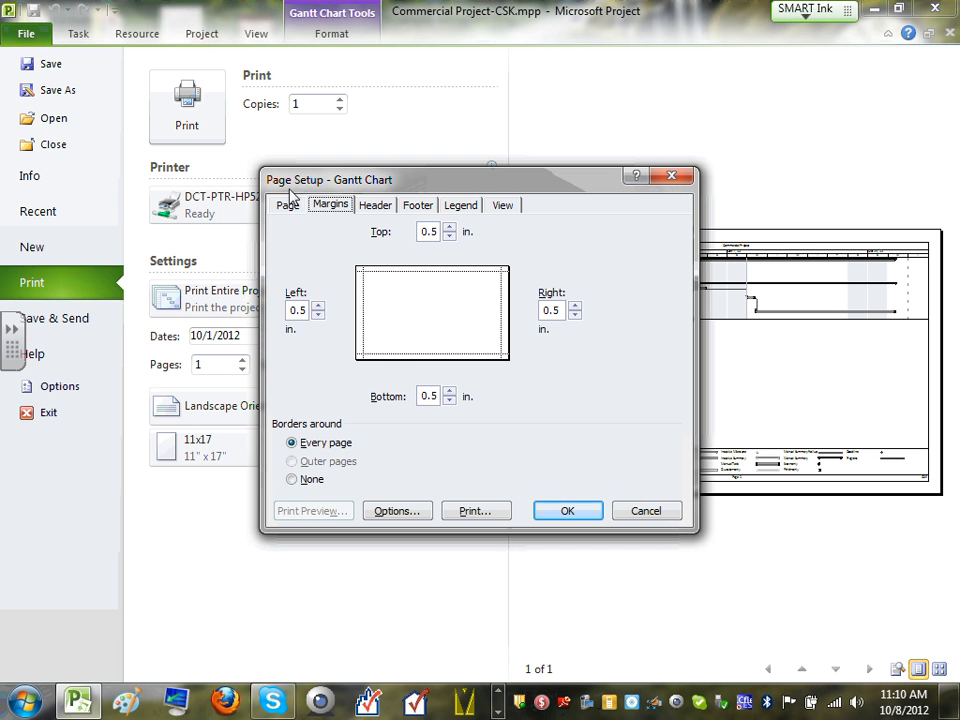
{"action": "left_click", "coordinate": [287, 205]}
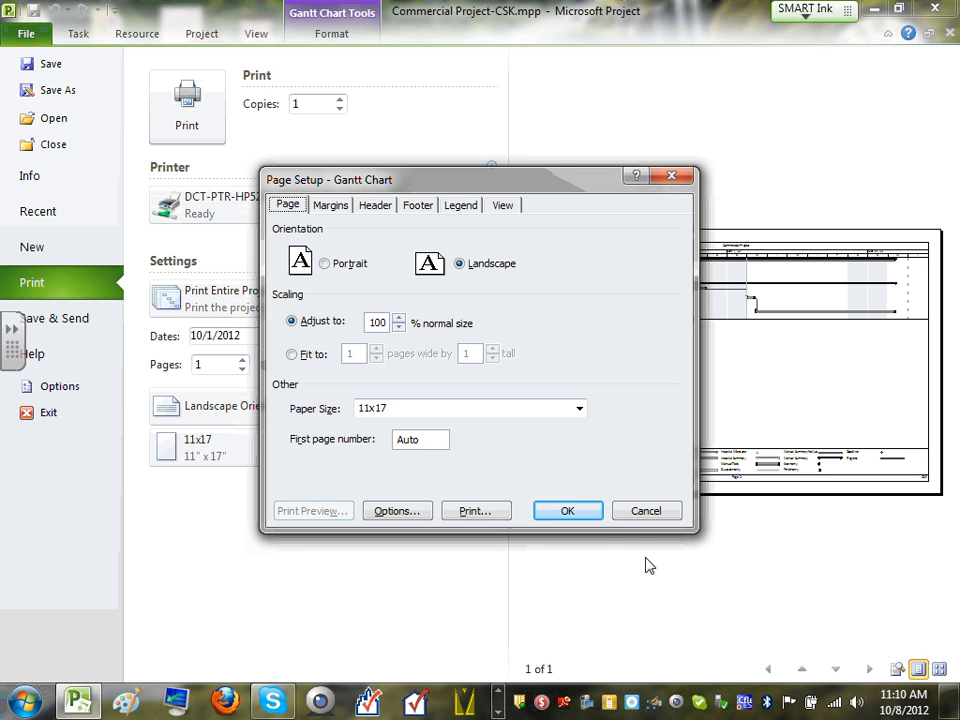
{"action": "left_click", "coordinate": [638, 514]}
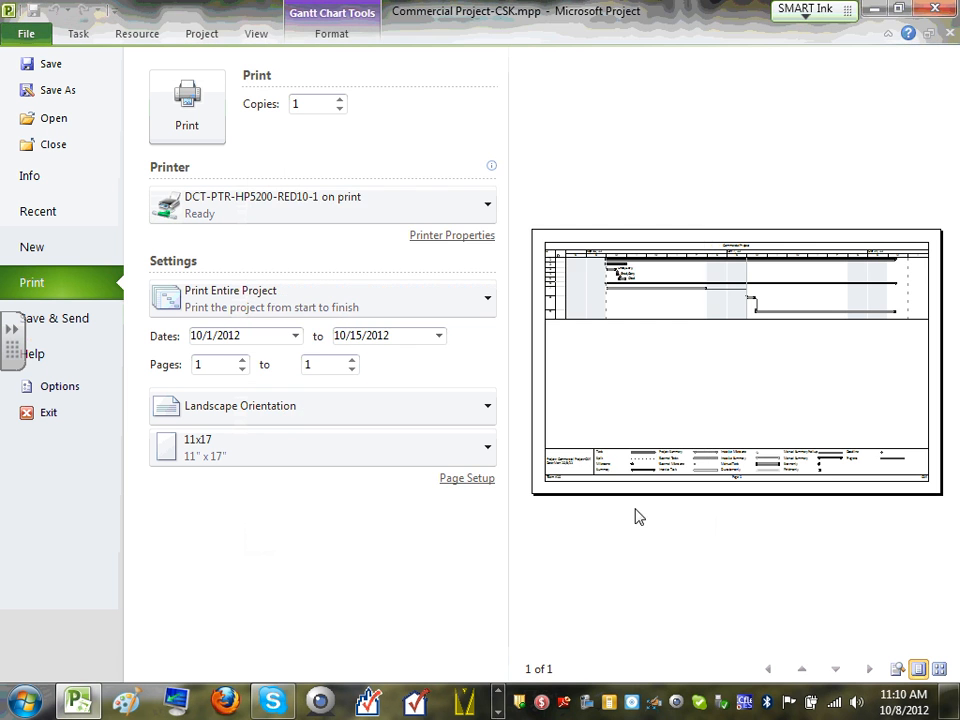
- Leave the print view, widen the task table to expose the columns up to Predecessors, and exit the program, saving the project's changes
{"action": "left_click", "coordinate": [58, 186]}
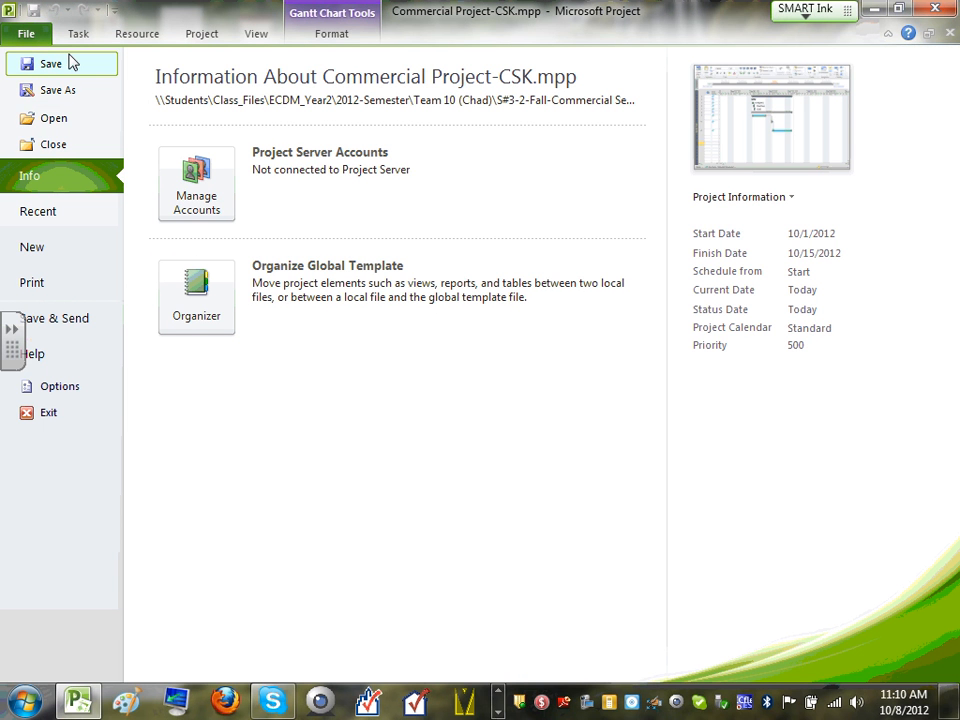
{"action": "left_click", "coordinate": [37, 33]}
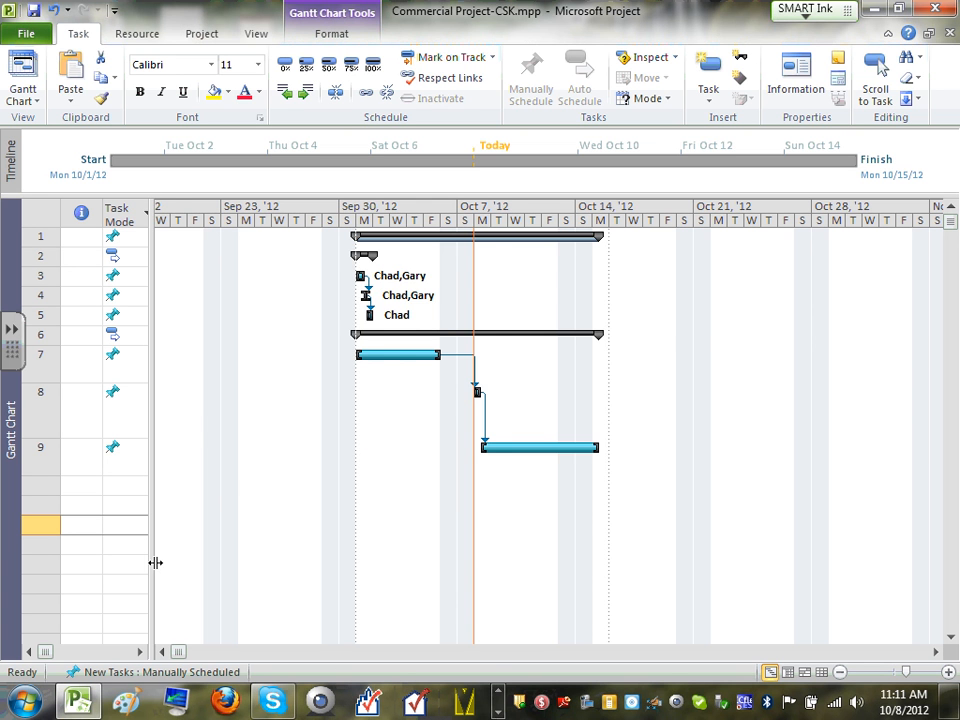
{"action": "left_click_drag", "start_coordinate": [152, 561], "coordinate": [823, 518]}
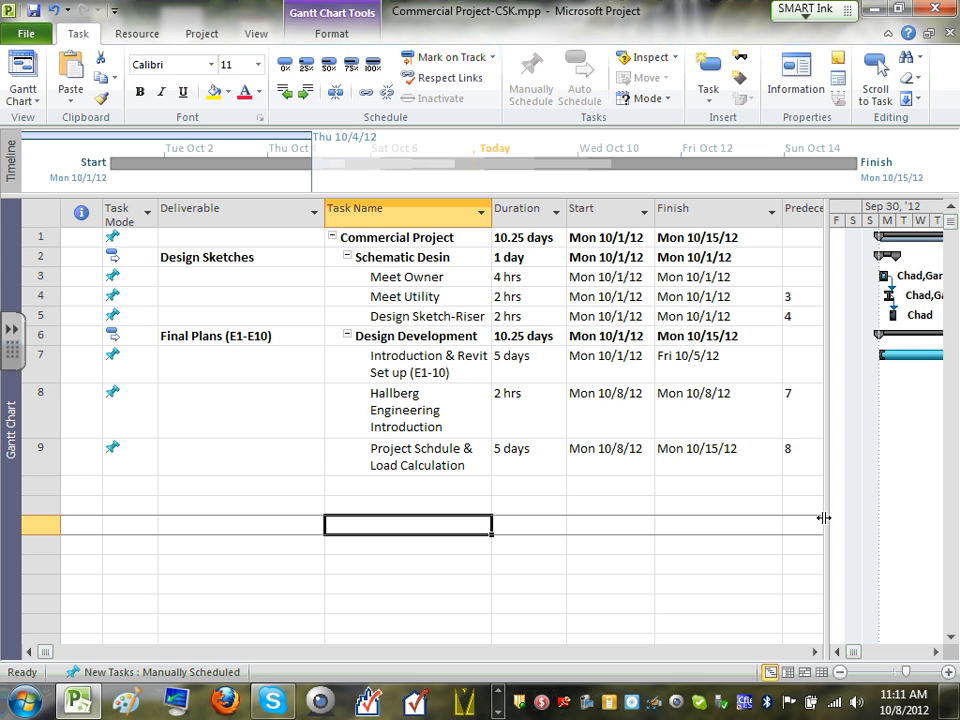
{"action": "left_click", "coordinate": [936, 9]}
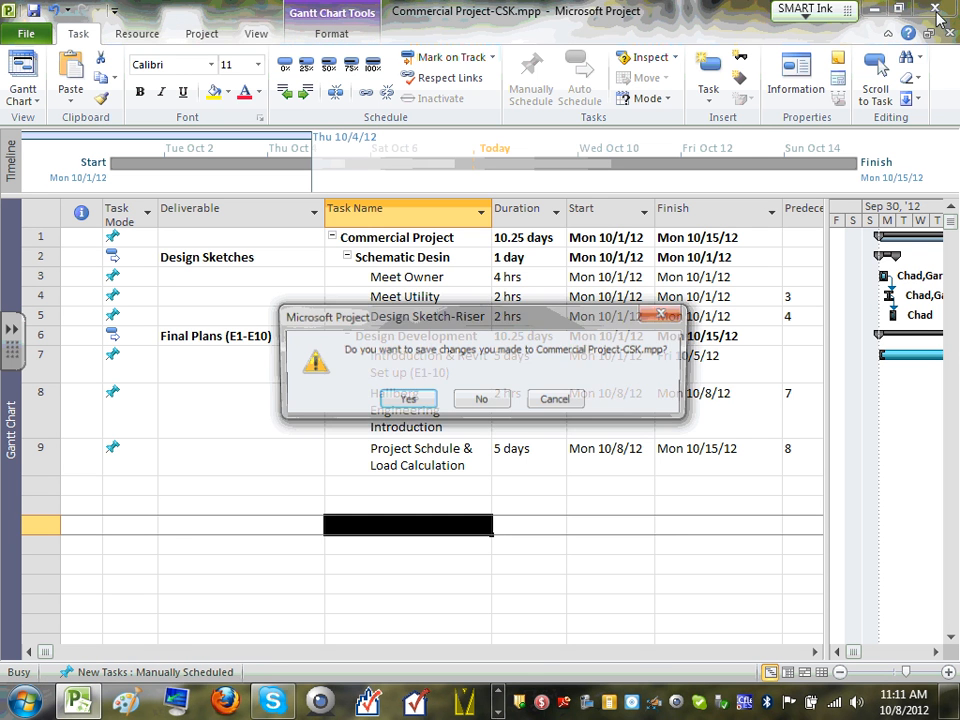
{"action": "left_click", "coordinate": [401, 398]}
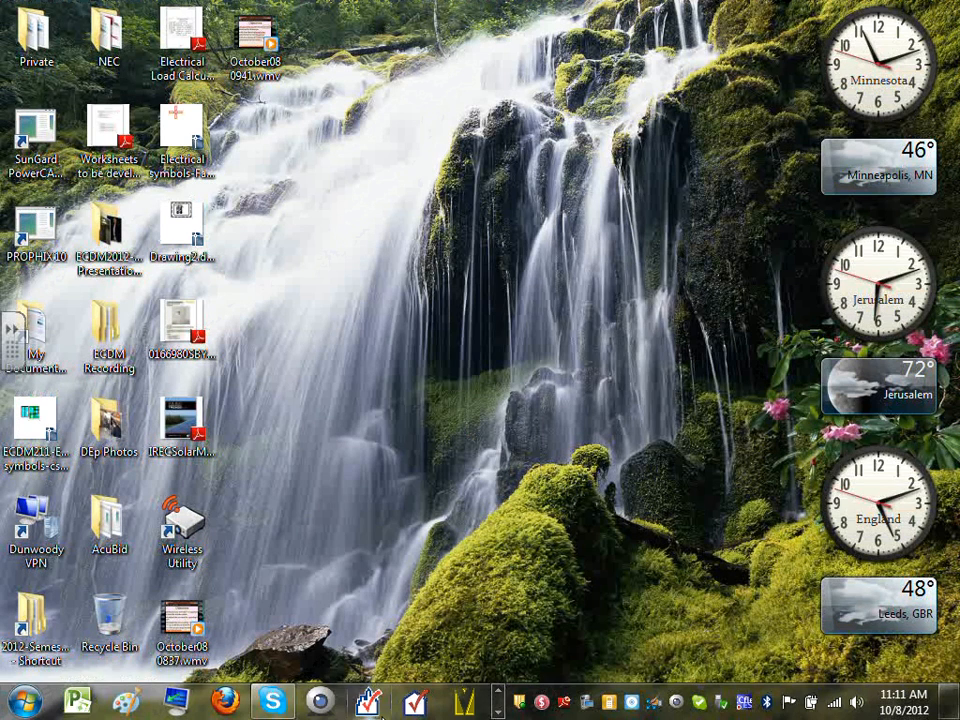
{"action": "left_click", "coordinate": [498, 693]}
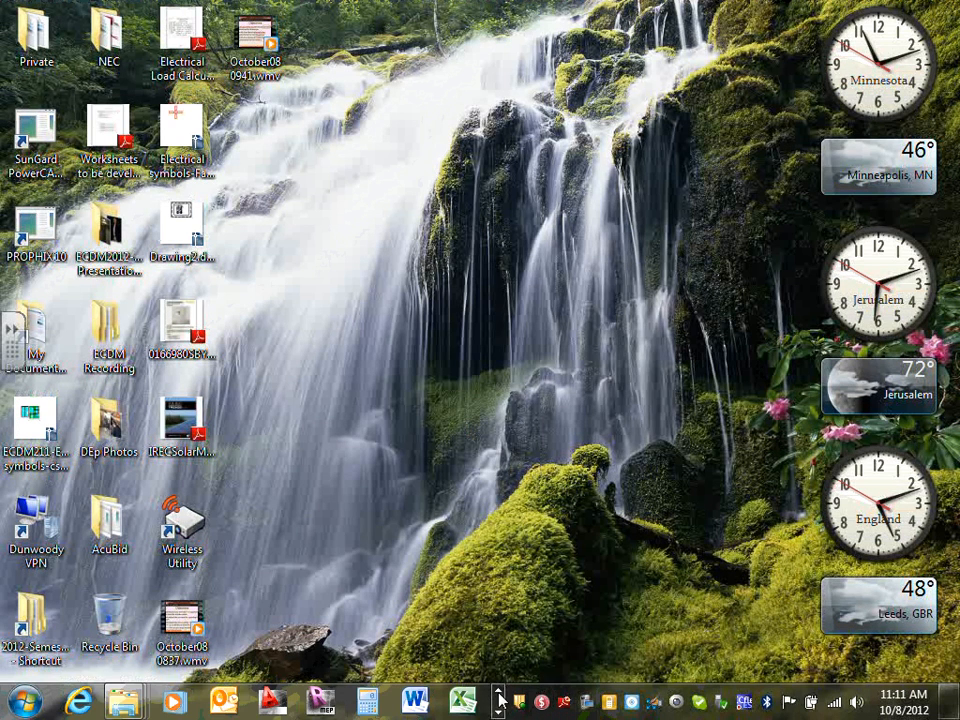
{"action": "left_click", "coordinate": [500, 702]}
{"action": "left_click", "coordinate": [498, 708]}
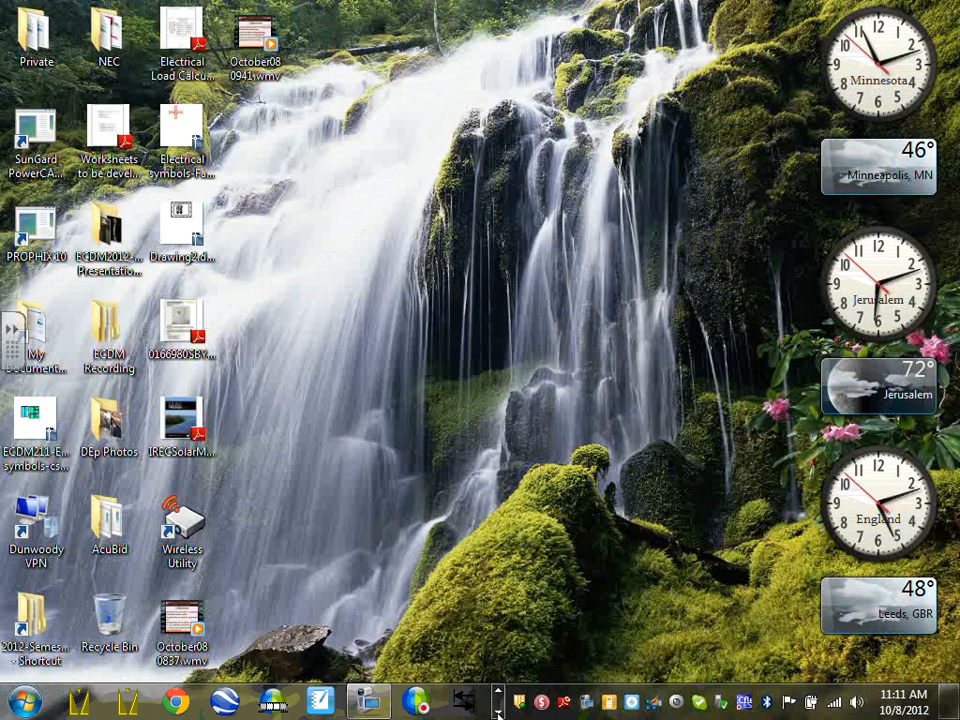
{"action": "left_click", "coordinate": [368, 701]}
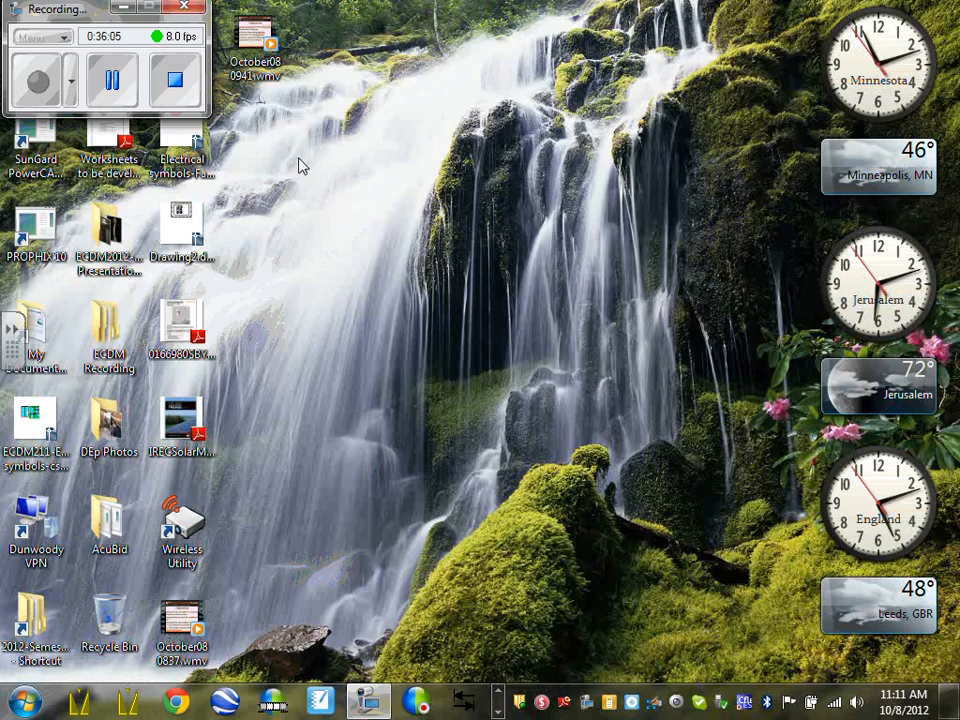